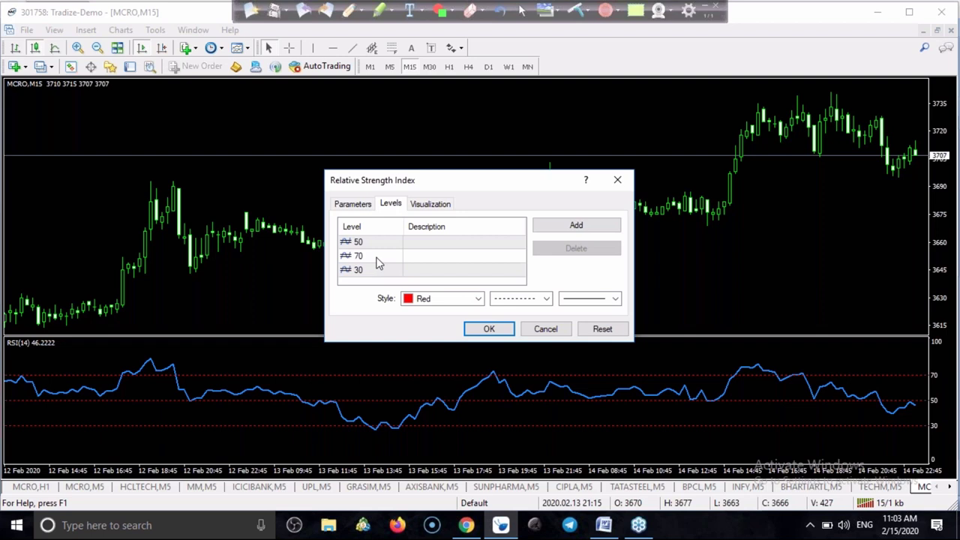
# Review the RSI levels 50, 70 and 30 and accept the indicator settings.
pyautogui.click(386, 248)
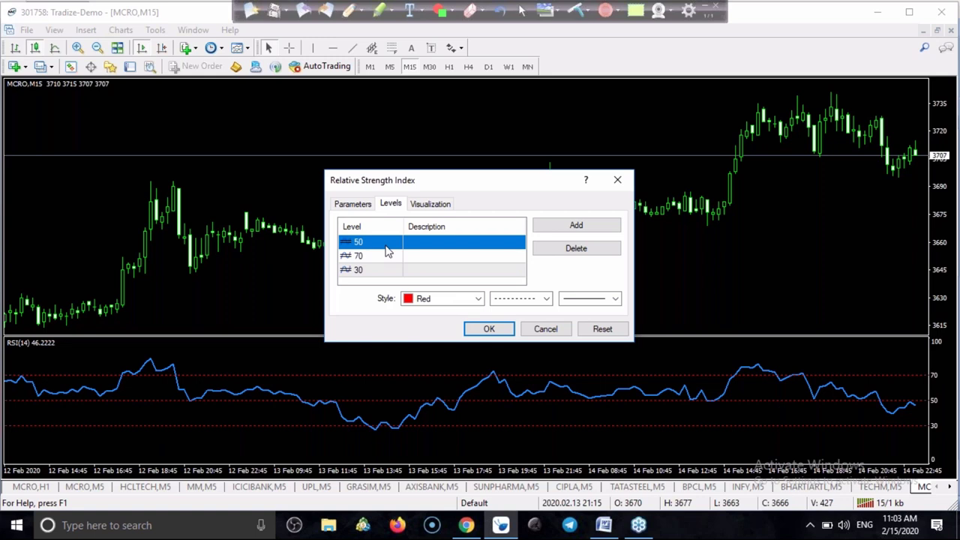
pyautogui.click(377, 272)
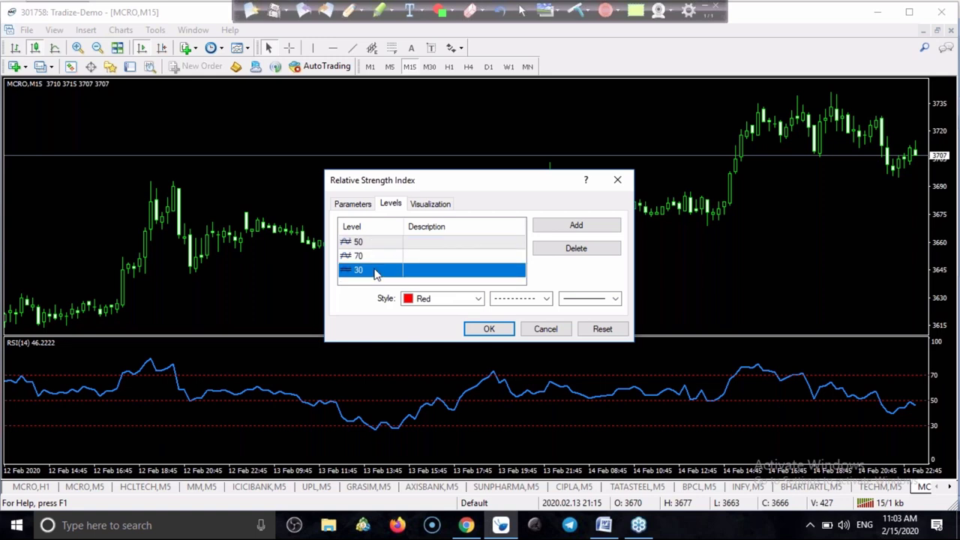
pyautogui.click(379, 258)
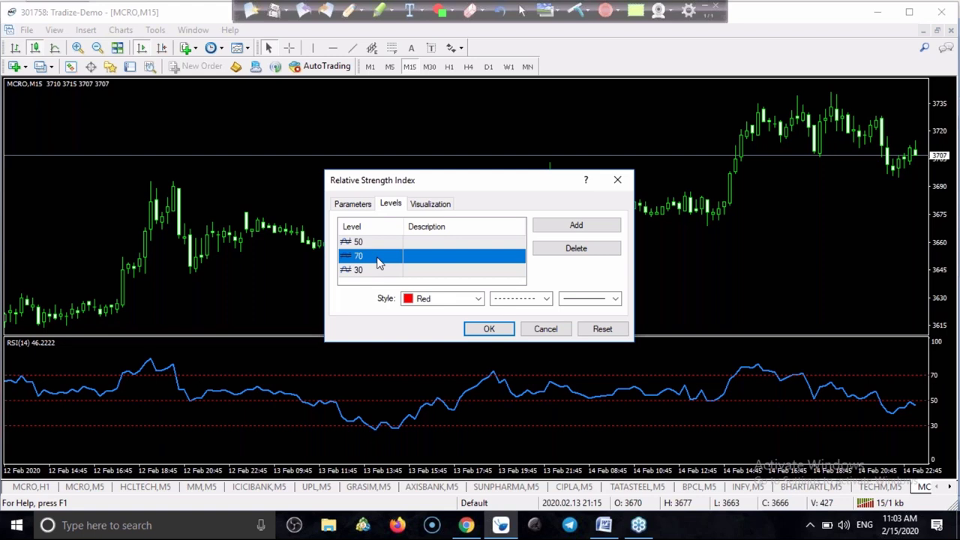
pyautogui.click(379, 274)
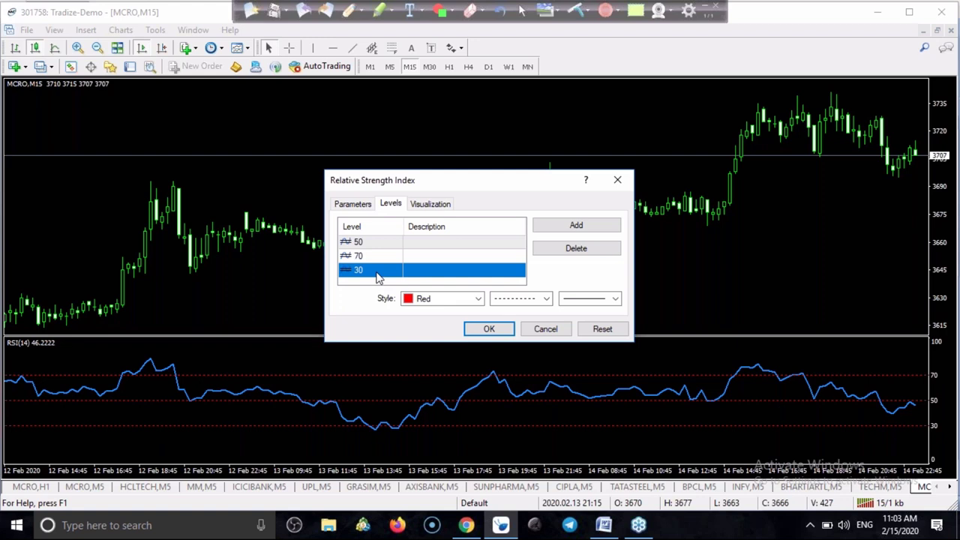
pyautogui.click(474, 333)
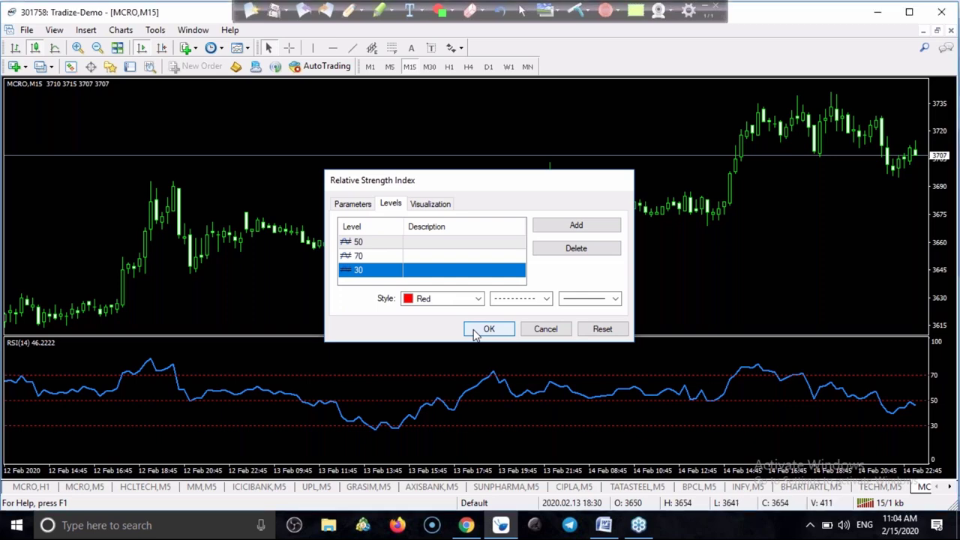
# Circle the RSI rise through level 70 in red, and mark the matching 12 Feb breakout candle with an arrow towards it.
pyautogui.scroll(-2, 275, 292)
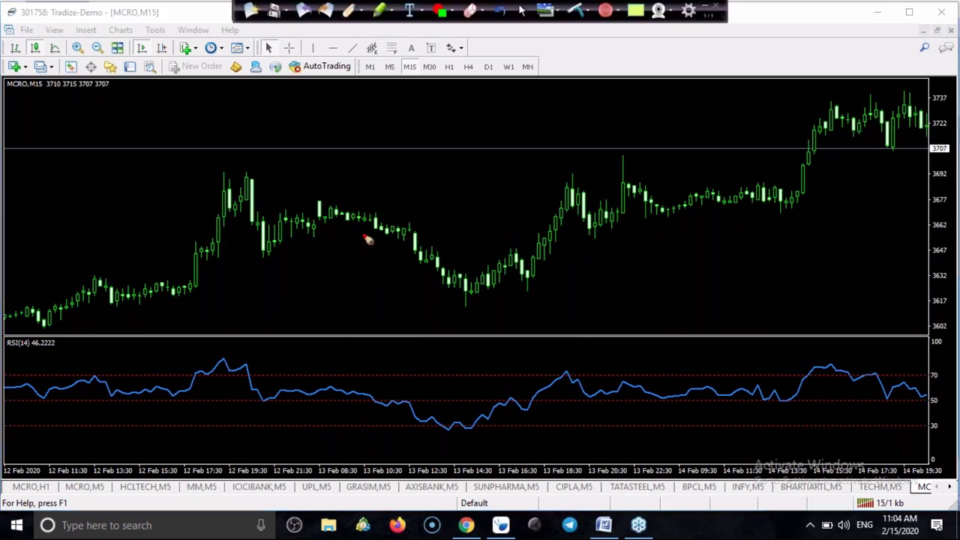
pyautogui.click(349, 11)
pyautogui.click(382, 272)
pyautogui.moveTo(197, 291); pyautogui.dragTo(193, 278)
pyautogui.moveTo(141, 252)
pyautogui.mouseDown()
pyautogui.moveTo(175, 264)
pyautogui.moveTo(159, 260)
pyautogui.moveTo(180, 252)
pyautogui.mouseUp()
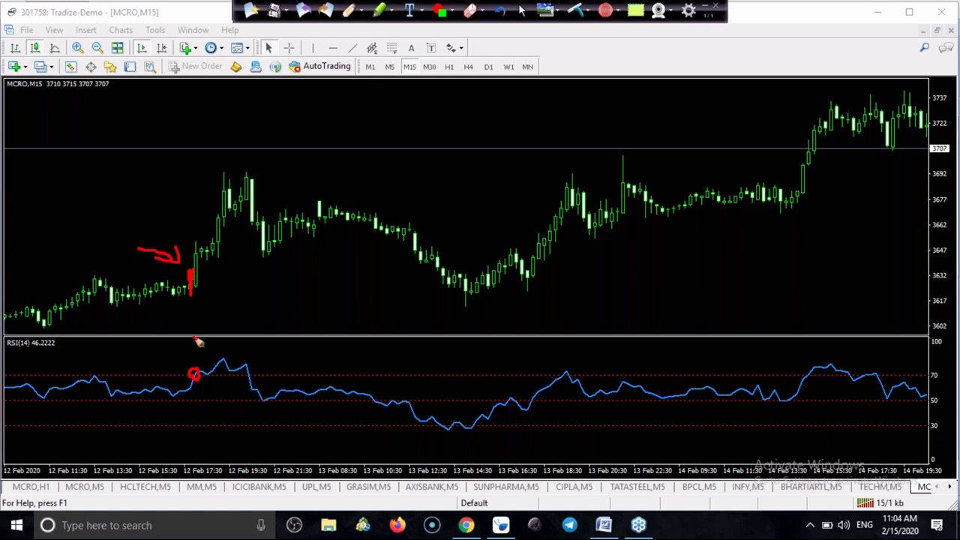
# Sketch a falling curve and a rising arrow from the marked candle, and cross out the candle and RSI signals.
pyautogui.moveTo(197, 264); pyautogui.dragTo(297, 331)
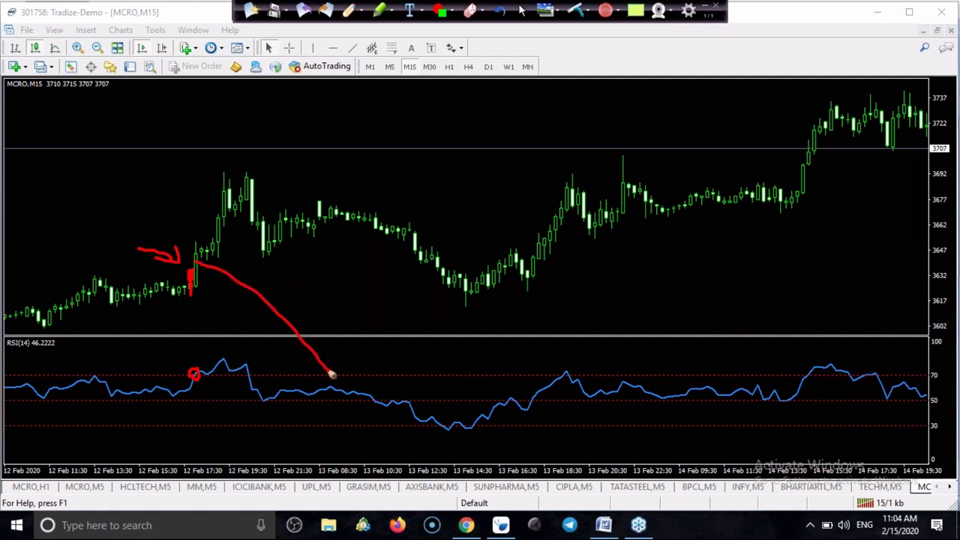
pyautogui.moveTo(196, 264)
pyautogui.mouseDown()
pyautogui.moveTo(246, 159)
pyautogui.moveTo(258, 156)
pyautogui.moveTo(253, 186)
pyautogui.mouseUp()
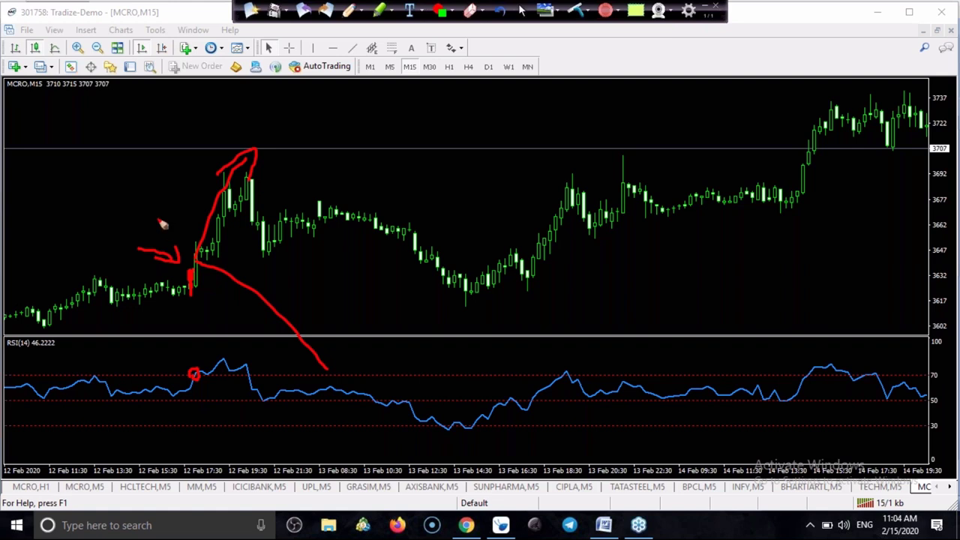
pyautogui.moveTo(156, 217); pyautogui.dragTo(196, 246)
pyautogui.moveTo(191, 213); pyautogui.dragTo(175, 263)
pyautogui.moveTo(169, 351)
pyautogui.mouseDown()
pyautogui.moveTo(202, 354)
pyautogui.moveTo(178, 384)
pyautogui.mouseUp()
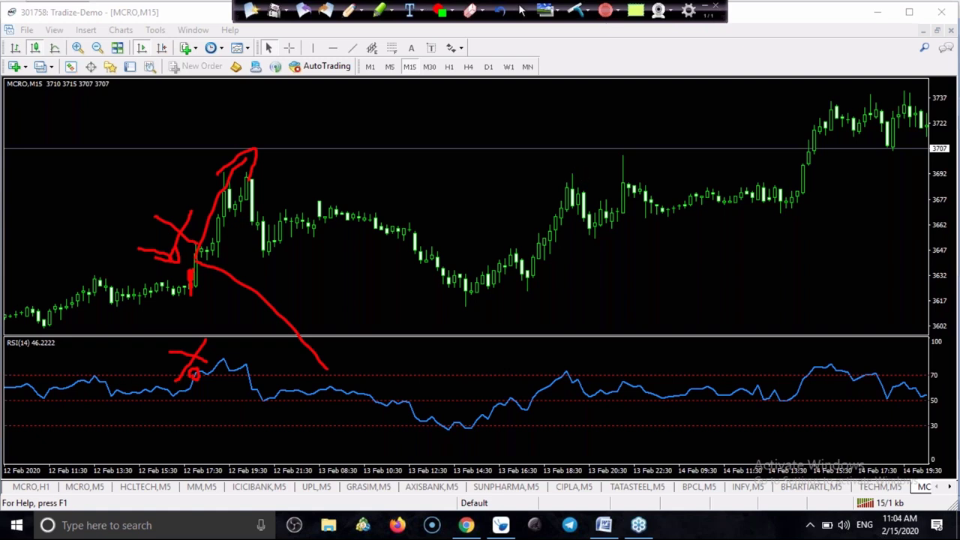
# Clear the annotations and handwrite the RSI periods 7, 14, 50 in red on the price chart.
pyautogui.click(582, 14)
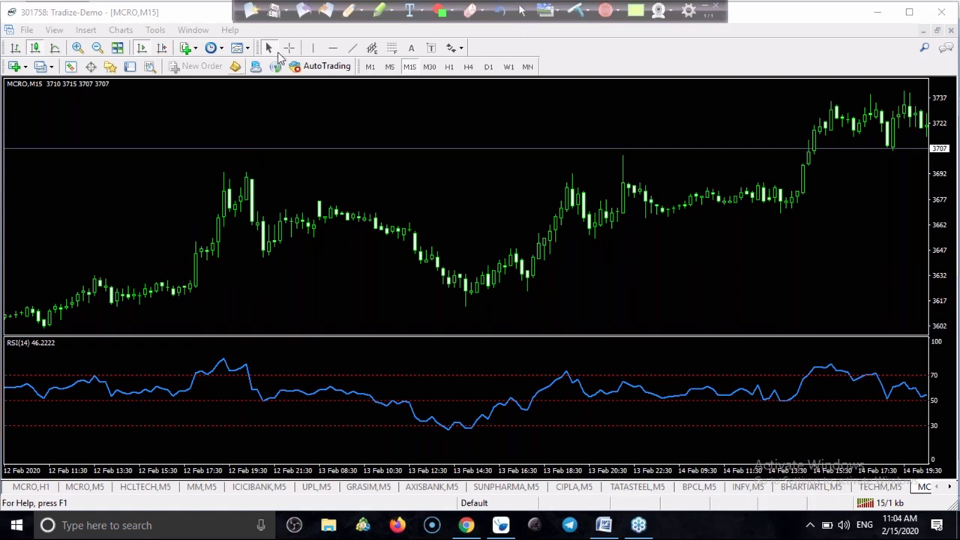
pyautogui.moveTo(69, 192)
pyautogui.mouseDown()
pyautogui.moveTo(124, 199)
pyautogui.moveTo(134, 217)
pyautogui.mouseUp()
pyautogui.moveTo(151, 147)
pyautogui.mouseDown()
pyautogui.moveTo(157, 176)
pyautogui.moveTo(193, 160)
pyautogui.moveTo(188, 201)
pyautogui.mouseUp()
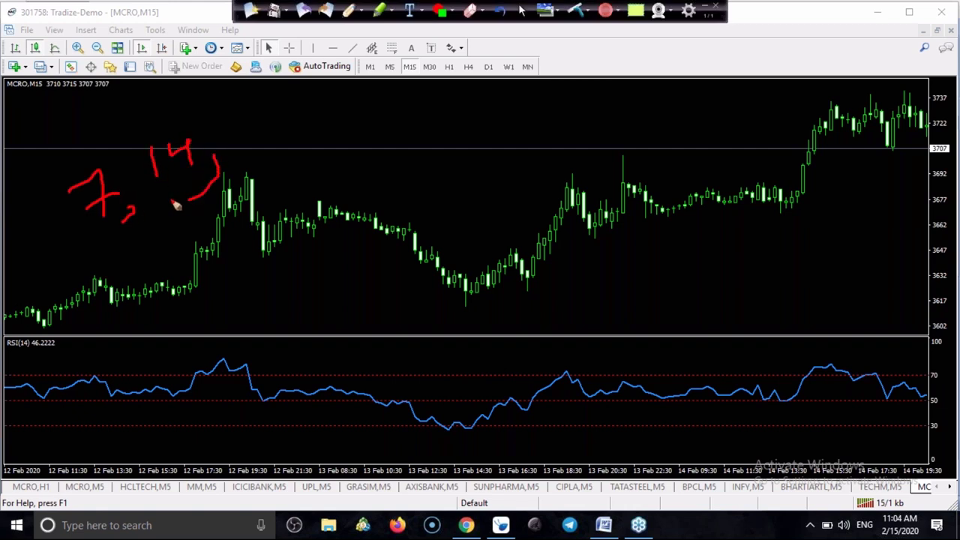
pyautogui.moveTo(257, 118)
pyautogui.mouseDown()
pyautogui.moveTo(263, 156)
pyautogui.moveTo(288, 112)
pyautogui.moveTo(299, 129)
pyautogui.mouseUp()
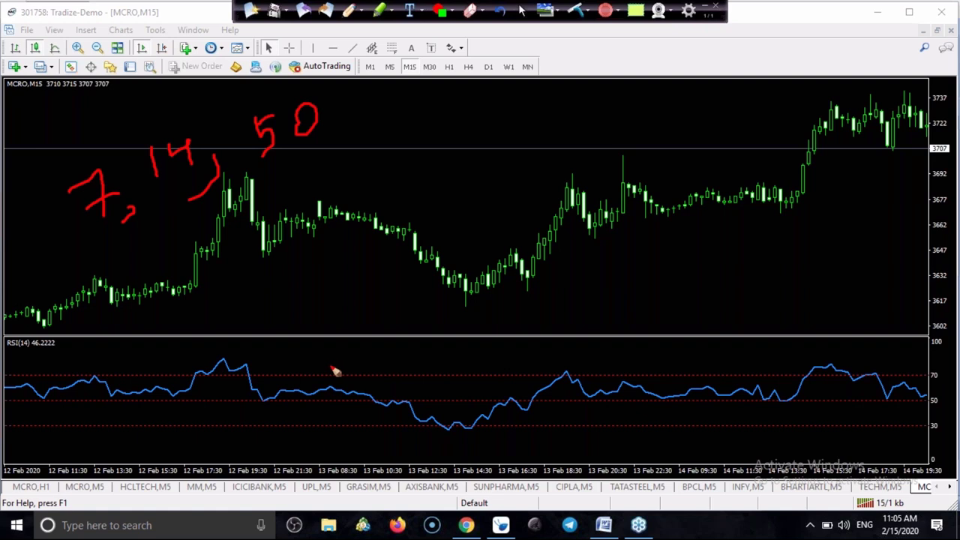
# Circle the RSI 50 level and the 13 Feb dip below it, and mark the matching price decline with vertical lines and a falling arrow.
pyautogui.moveTo(930, 391)
pyautogui.mouseDown()
pyautogui.moveTo(942, 391)
pyautogui.moveTo(941, 417)
pyautogui.moveTo(928, 401)
pyautogui.mouseUp()
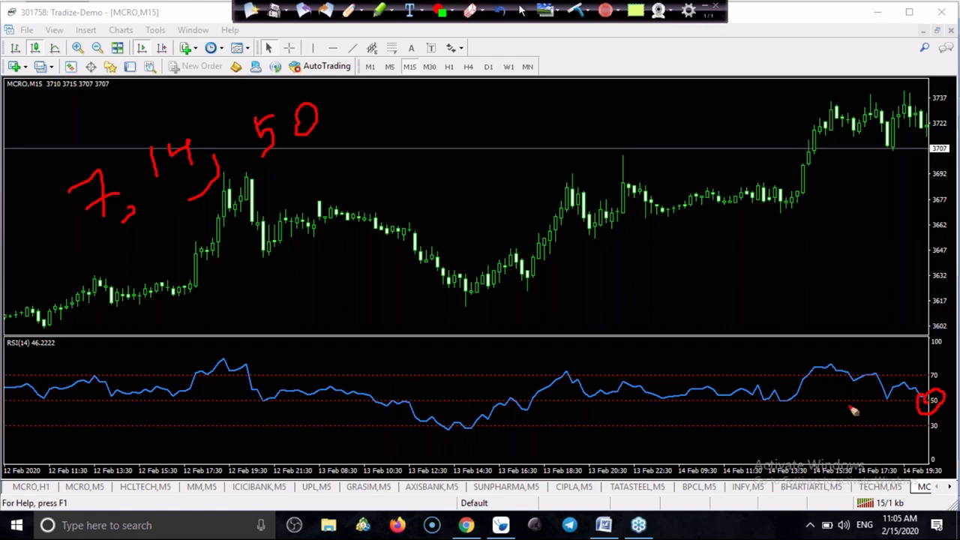
pyautogui.moveTo(391, 408)
pyautogui.mouseDown()
pyautogui.moveTo(487, 396)
pyautogui.moveTo(513, 431)
pyautogui.moveTo(481, 440)
pyautogui.moveTo(411, 399)
pyautogui.mouseUp()
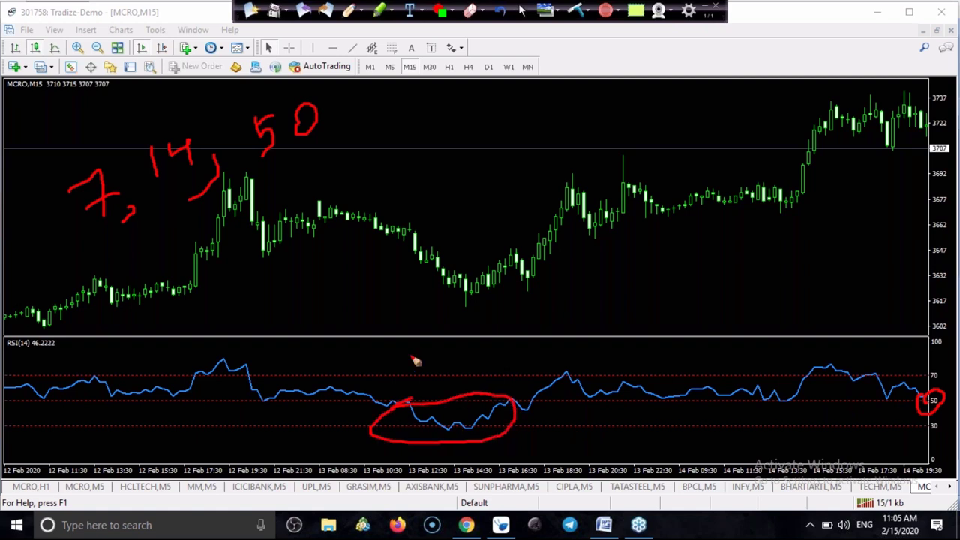
pyautogui.moveTo(383, 215); pyautogui.dragTo(382, 274)
pyautogui.moveTo(515, 213); pyautogui.dragTo(527, 292)
pyautogui.moveTo(347, 254)
pyautogui.mouseDown()
pyautogui.moveTo(429, 298)
pyautogui.moveTo(416, 303)
pyautogui.moveTo(427, 290)
pyautogui.mouseUp()
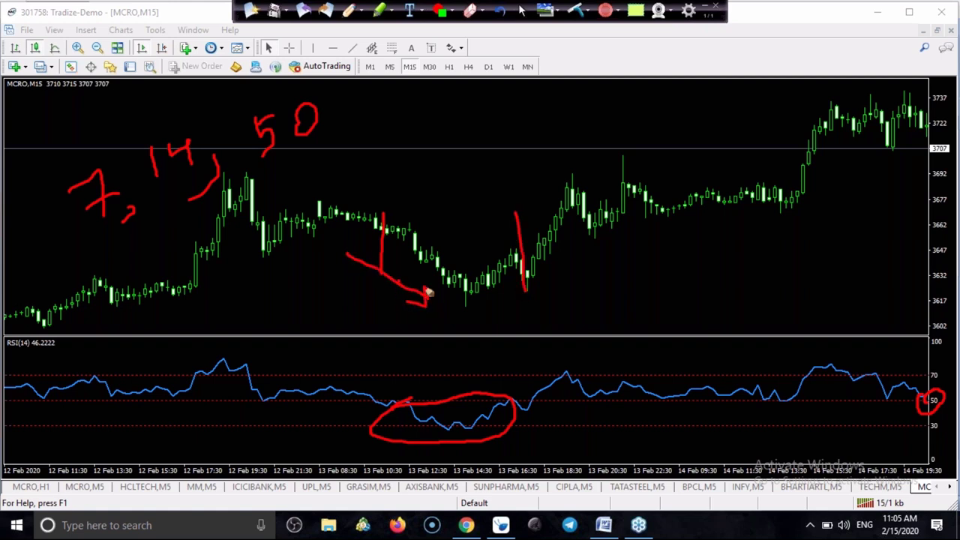
# Mark in red the RSI stretch above 50, the matching price rally and the M15 timeframe, and clear the annotations.
pyautogui.moveTo(530, 373)
pyautogui.mouseDown()
pyautogui.moveTo(540, 427)
pyautogui.moveTo(765, 417)
pyautogui.moveTo(868, 400)
pyautogui.moveTo(905, 343)
pyautogui.mouseUp()
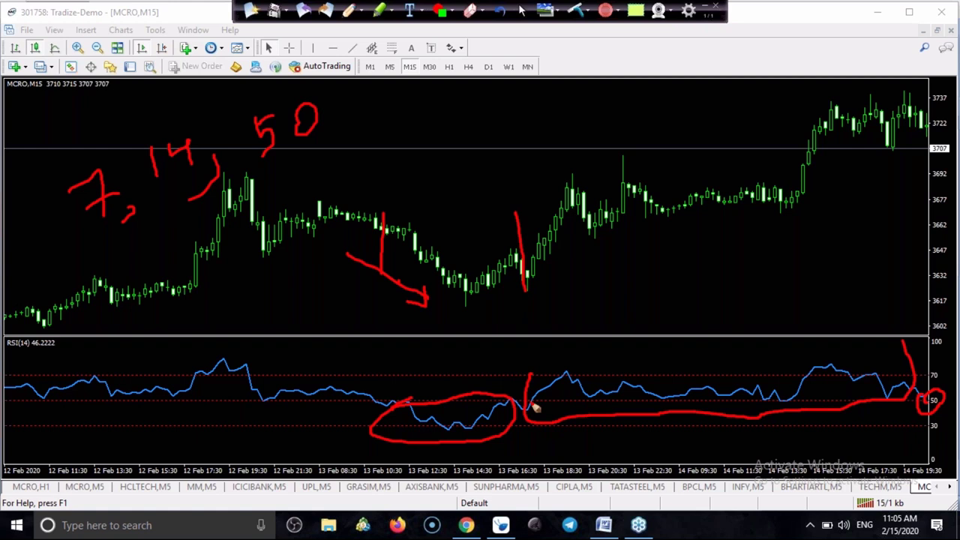
pyautogui.moveTo(524, 252)
pyautogui.mouseDown()
pyautogui.moveTo(753, 88)
pyautogui.moveTo(751, 116)
pyautogui.mouseUp()
pyautogui.moveTo(393, 66)
pyautogui.mouseDown()
pyautogui.moveTo(432, 66)
pyautogui.moveTo(408, 86)
pyautogui.moveTo(401, 72)
pyautogui.mouseUp()
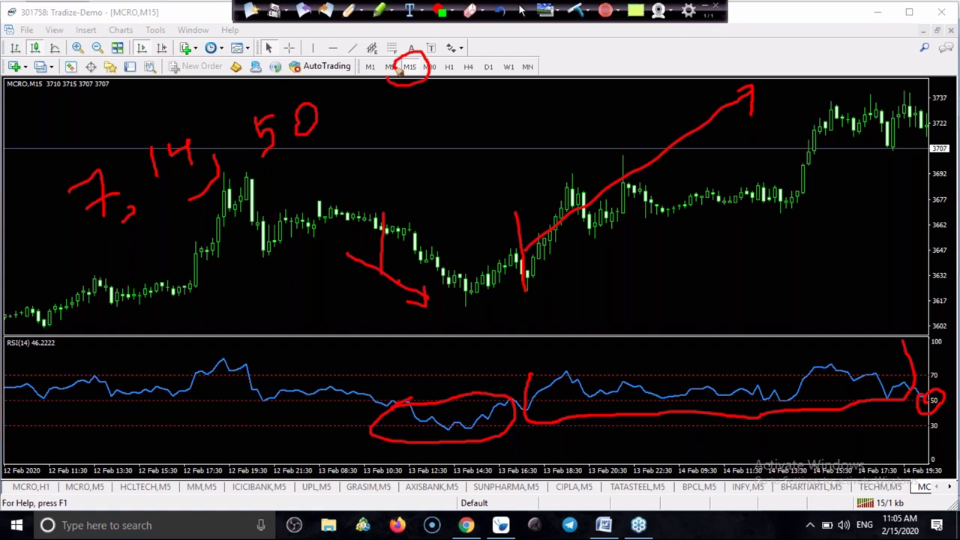
pyautogui.click(526, 17)
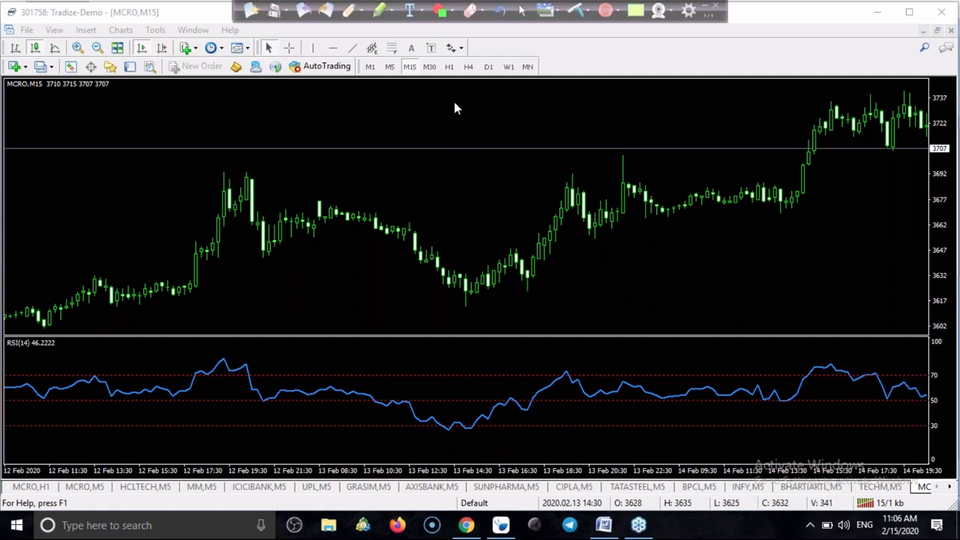
# Switch the MCRO chart to the H1 timeframe and set the RSI period to 50.
pyautogui.click(449, 68)
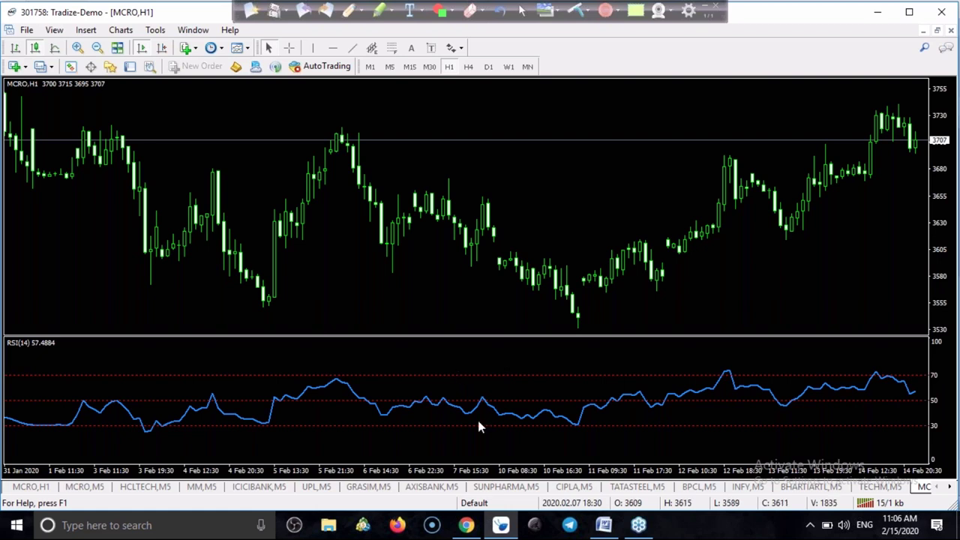
pyautogui.moveTo(474, 415)
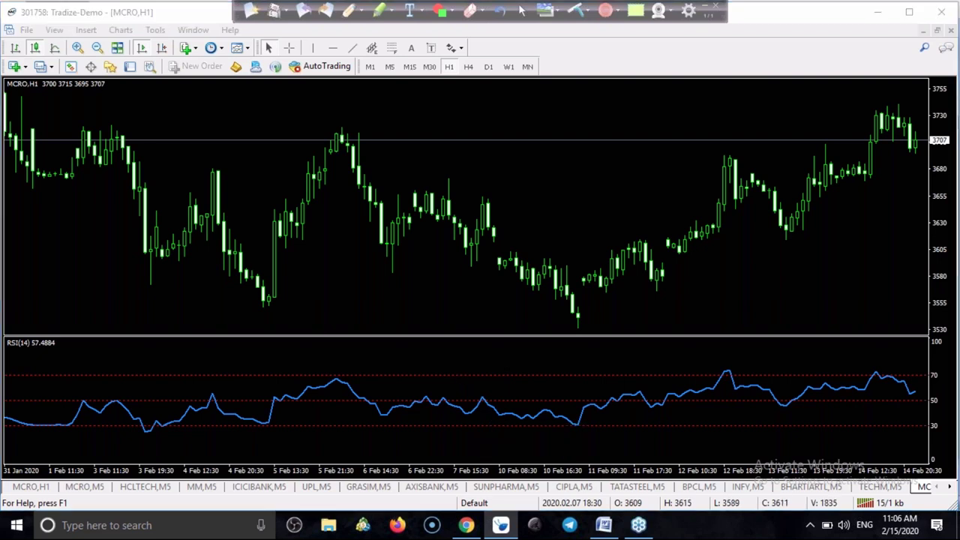
pyautogui.click(366, 208)
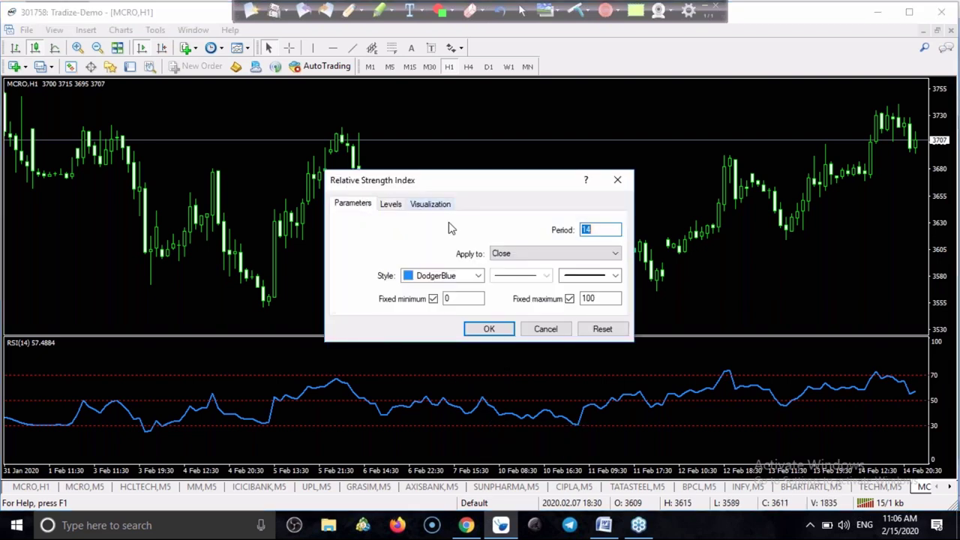
pyautogui.write('50')
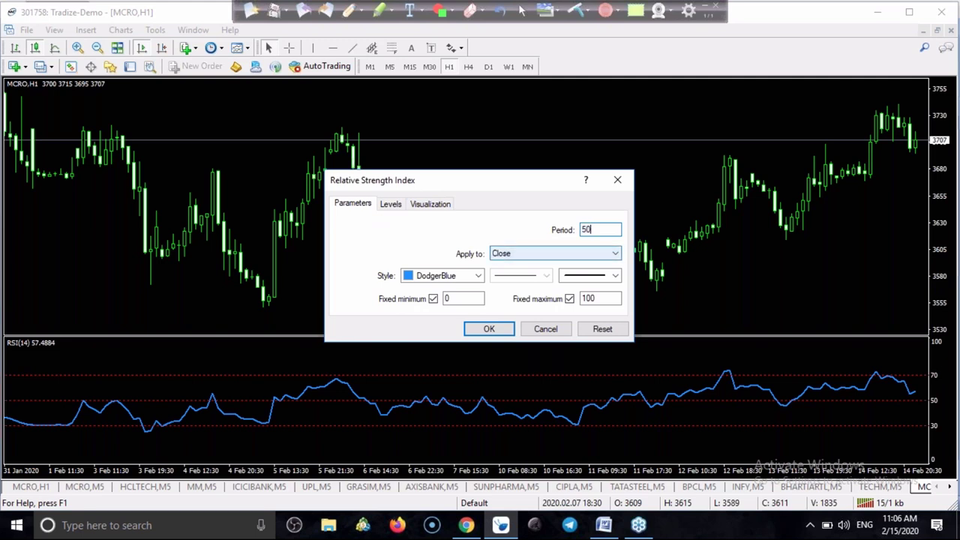
pyautogui.click(509, 328)
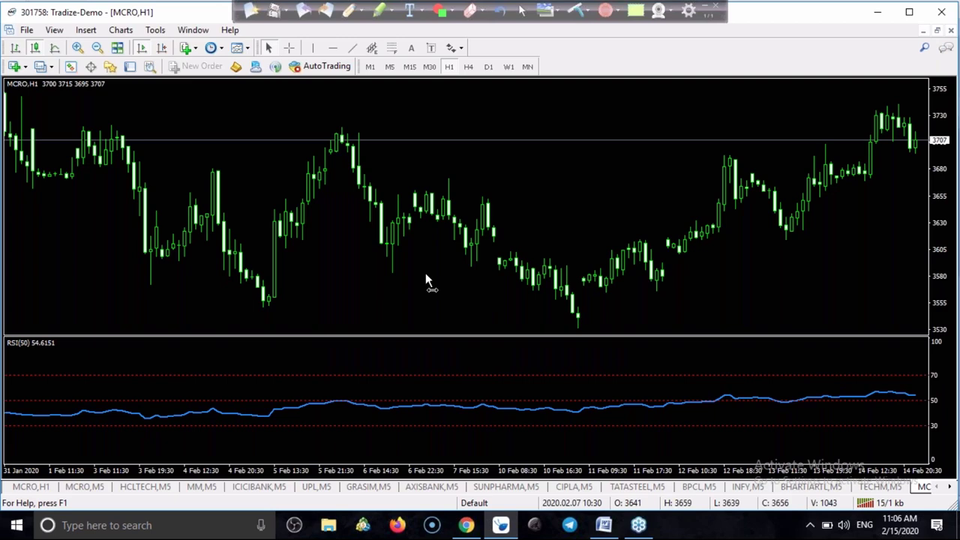
# Make the RSI pane taller and shift the chart to leave empty space after the latest candle.
pyautogui.rightClick(443, 336)
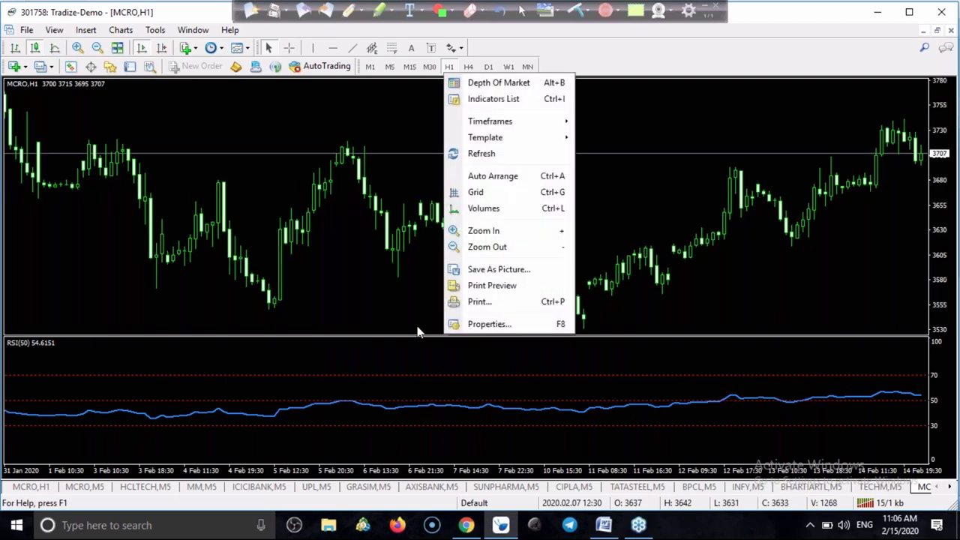
pyautogui.click(418, 332)
pyautogui.moveTo(418, 332); pyautogui.dragTo(416, 303)
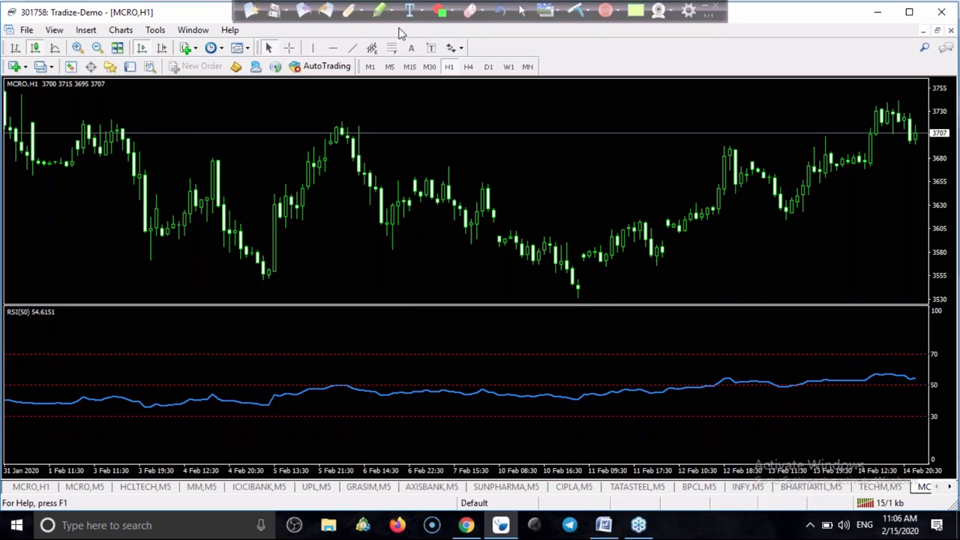
pyautogui.click(172, 48)
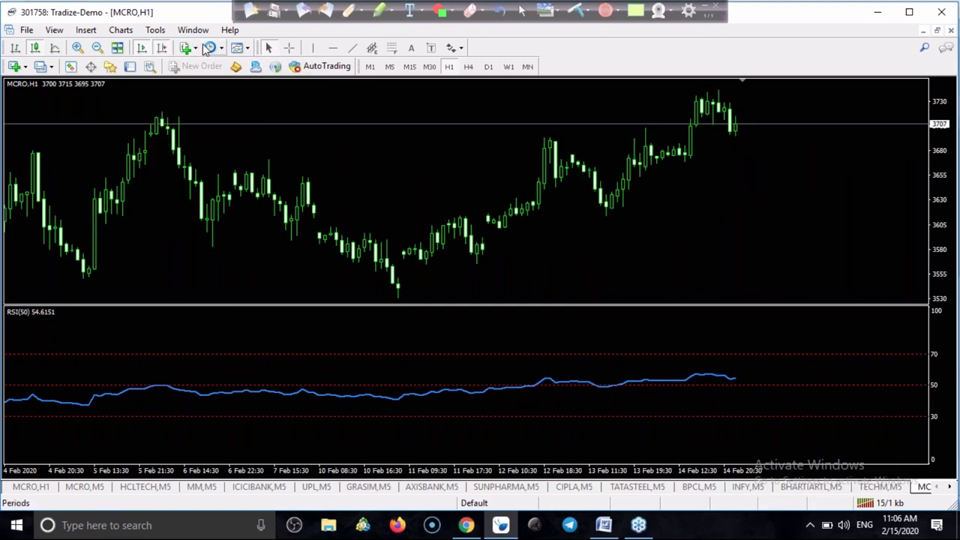
# Circle the latest RSI stretch above 50, mark the matching price rise with a vertical line and rising arrow, and clear the annotations.
pyautogui.click(348, 16)
pyautogui.moveTo(530, 361)
pyautogui.mouseDown()
pyautogui.moveTo(543, 401)
pyautogui.moveTo(609, 410)
pyautogui.moveTo(692, 408)
pyautogui.moveTo(765, 382)
pyautogui.moveTo(653, 364)
pyautogui.moveTo(549, 366)
pyautogui.moveTo(520, 376)
pyautogui.mouseUp()
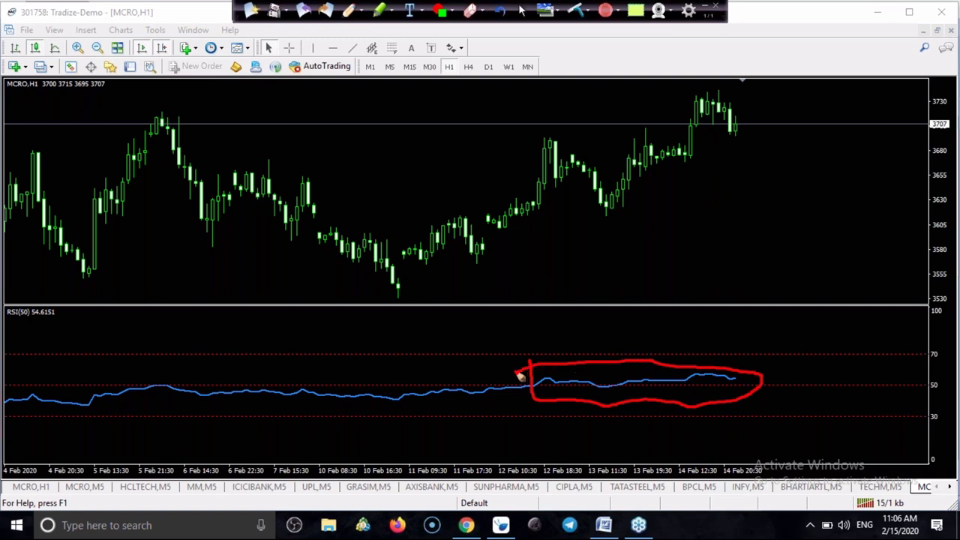
pyautogui.moveTo(510, 189); pyautogui.dragTo(515, 237)
pyautogui.moveTo(590, 269)
pyautogui.mouseDown()
pyautogui.moveTo(727, 154)
pyautogui.moveTo(742, 176)
pyautogui.mouseUp()
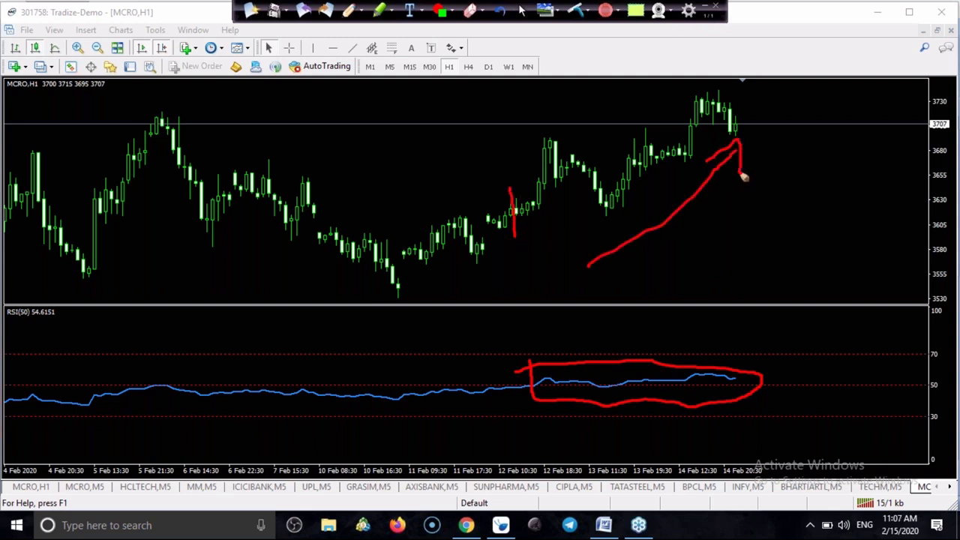
pyautogui.click(522, 11)
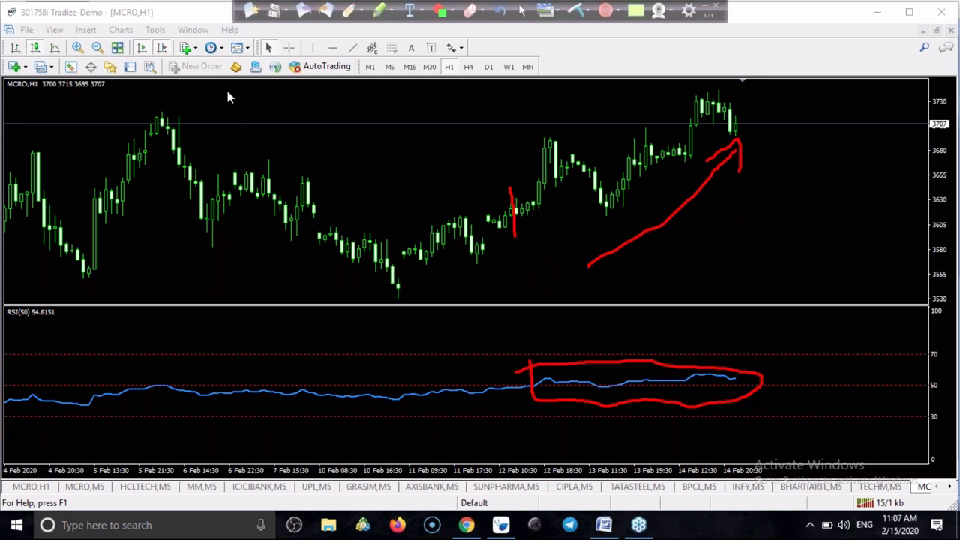
pyautogui.click(570, 15)
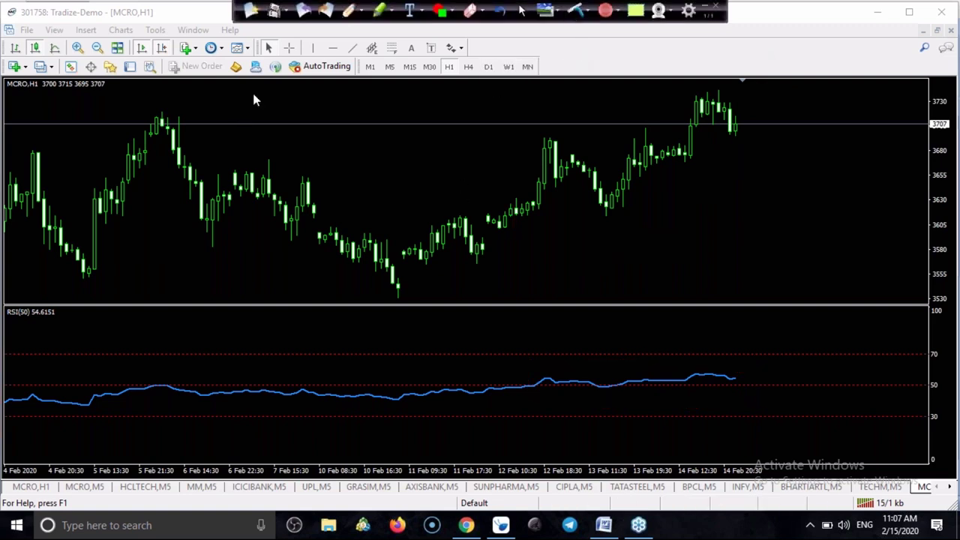
# Mark the RSI drop below 50 around 8 Jan with a red vertical line on the zoomed-out H1 chart.
pyautogui.click(97, 47)
pyautogui.scroll(-10, 436, 193)
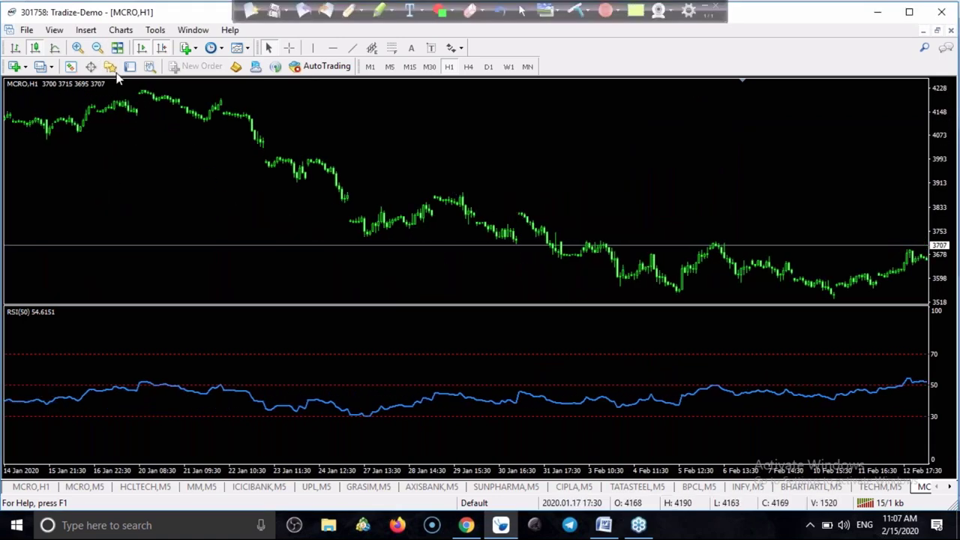
pyautogui.click(97, 47)
pyautogui.moveTo(232, 203); pyautogui.dragTo(341, 218)
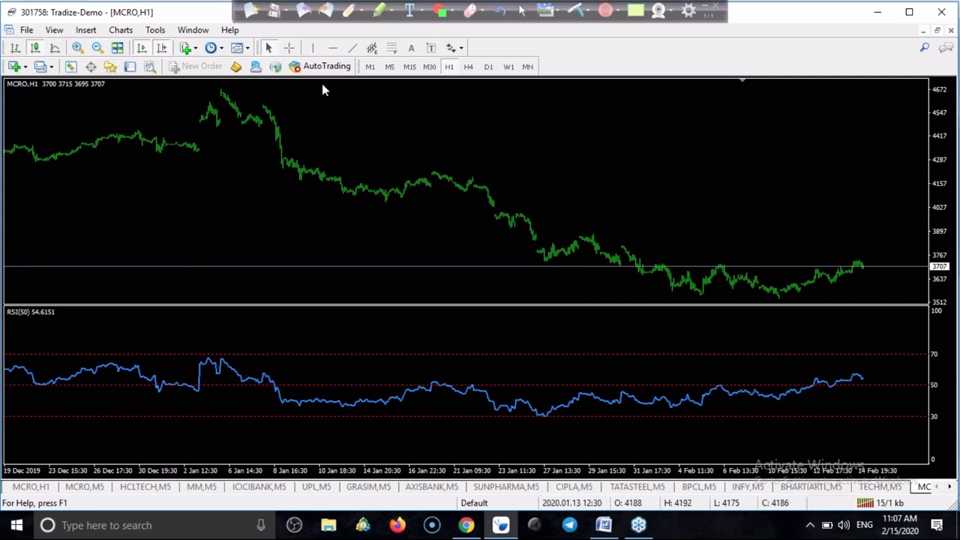
pyautogui.click(349, 11)
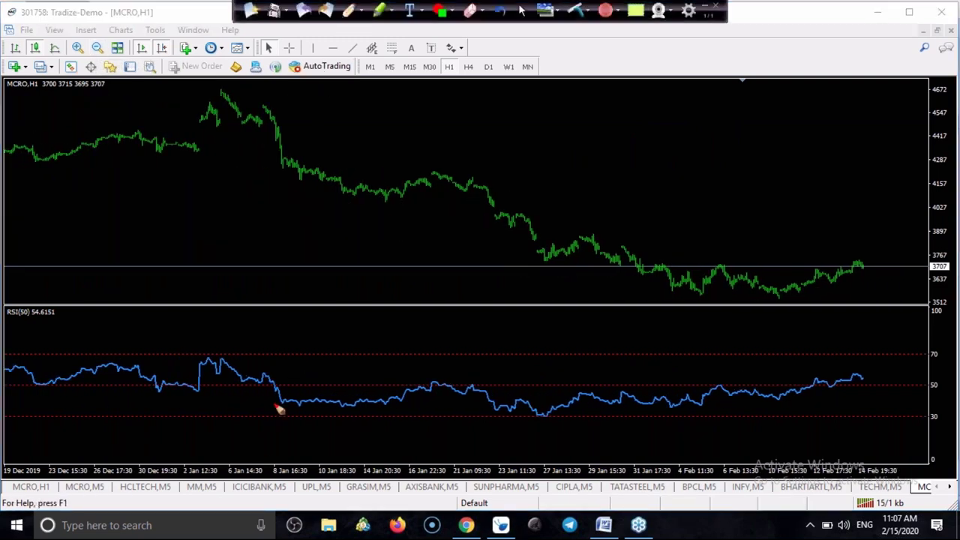
pyautogui.moveTo(277, 368); pyautogui.dragTo(277, 429)
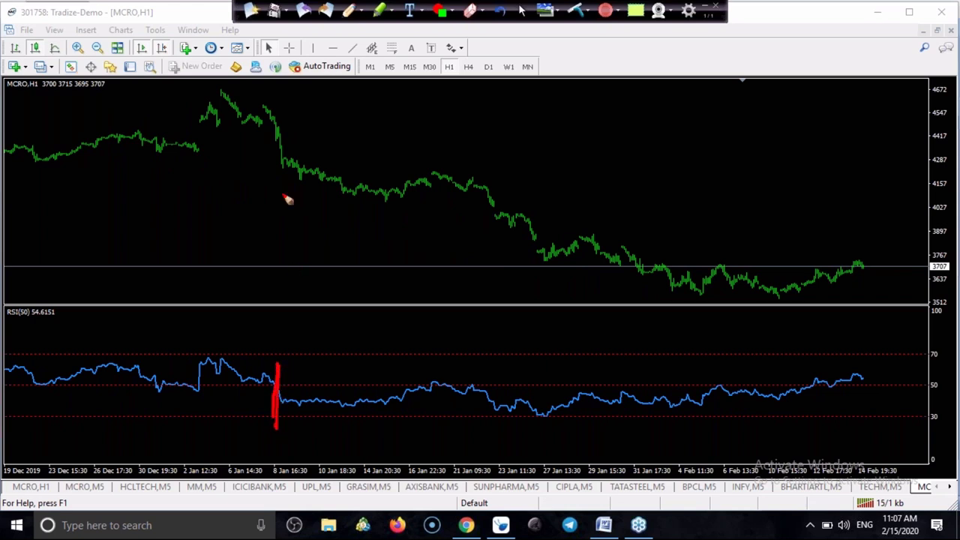
# Annotate the H1 downtrend with price brackets, a falling arrow, a circled RSI level 50 and dashes along that line, and clear the markings.
pyautogui.moveTo(293, 143)
pyautogui.mouseDown()
pyautogui.moveTo(288, 200)
pyautogui.moveTo(304, 178)
pyautogui.mouseUp()
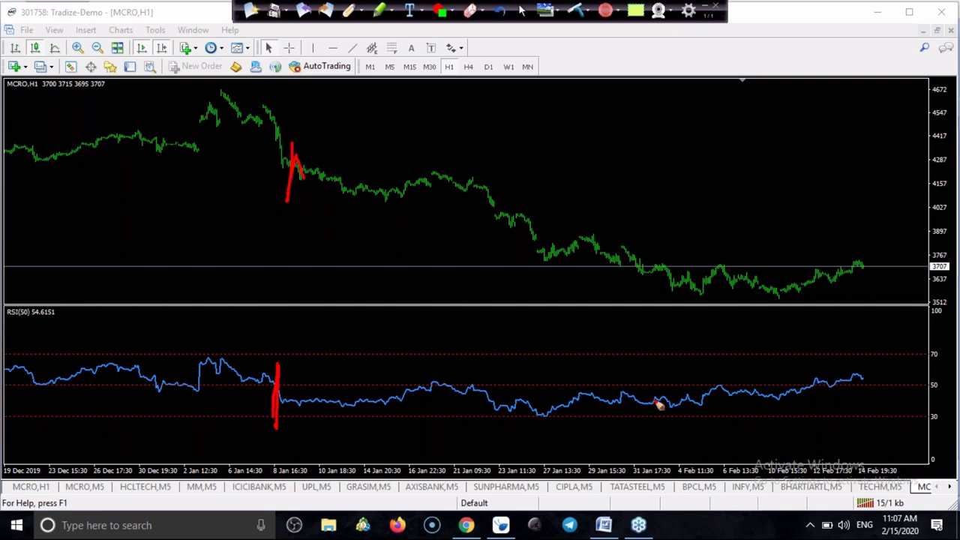
pyautogui.moveTo(922, 385)
pyautogui.mouseDown()
pyautogui.moveTo(946, 381)
pyautogui.moveTo(932, 383)
pyautogui.mouseUp()
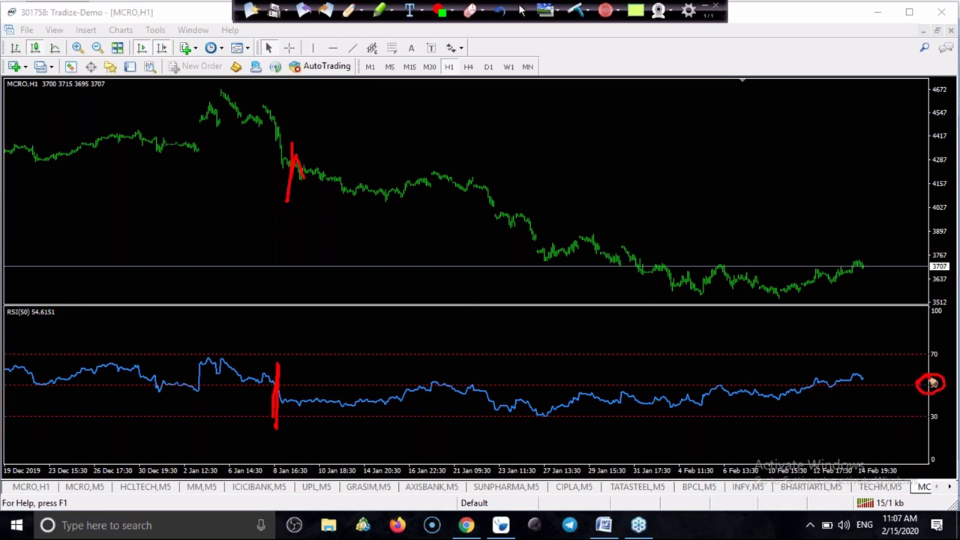
pyautogui.moveTo(433, 386); pyautogui.dragTo(564, 384)
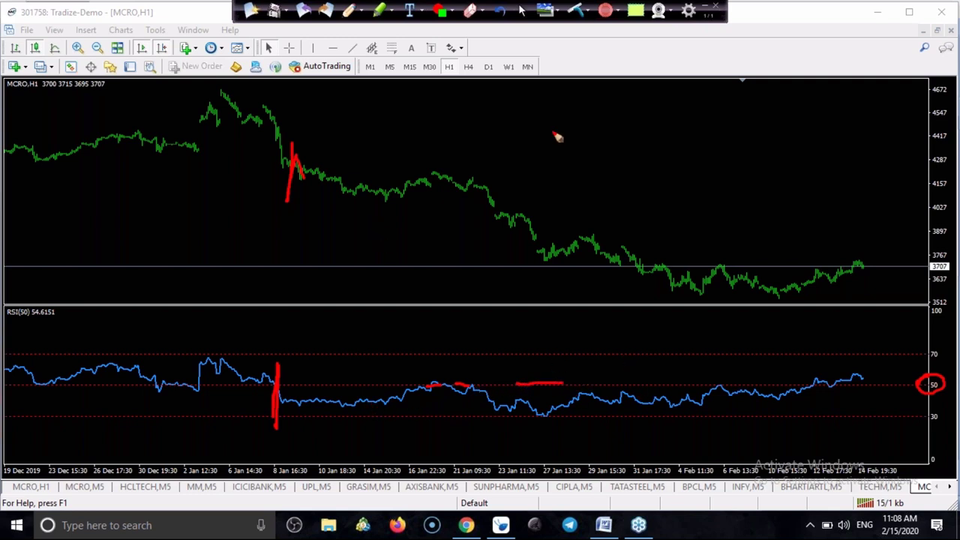
pyautogui.moveTo(298, 139); pyautogui.dragTo(308, 223)
pyautogui.moveTo(821, 252); pyautogui.dragTo(811, 306)
pyautogui.moveTo(352, 234)
pyautogui.mouseDown()
pyautogui.moveTo(519, 278)
pyautogui.moveTo(660, 293)
pyautogui.moveTo(603, 318)
pyautogui.mouseUp()
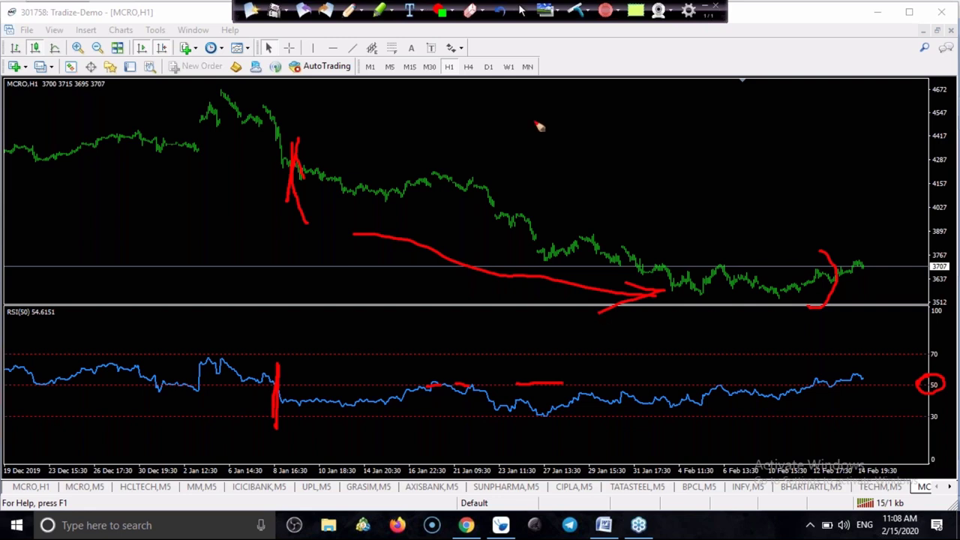
pyautogui.click(523, 13)
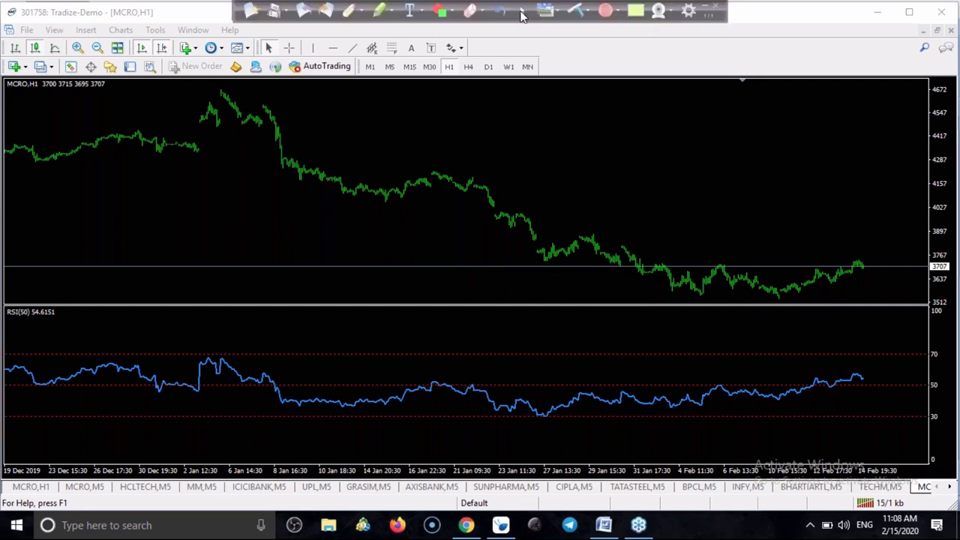
# Switch the chart to D1, link the latest RSI drop below 50 to the price fall, circle both and add a falling arrow.
pyautogui.click(488, 66)
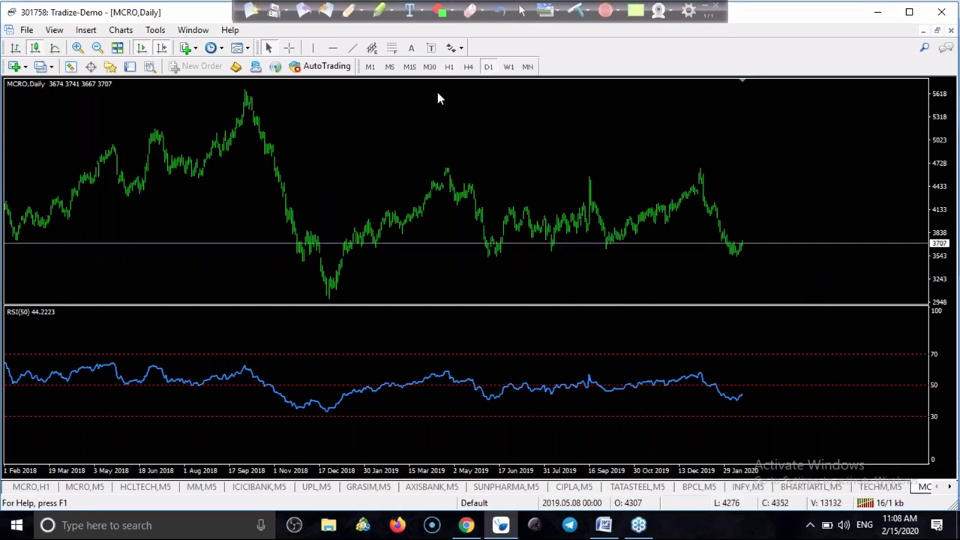
pyautogui.click(348, 10)
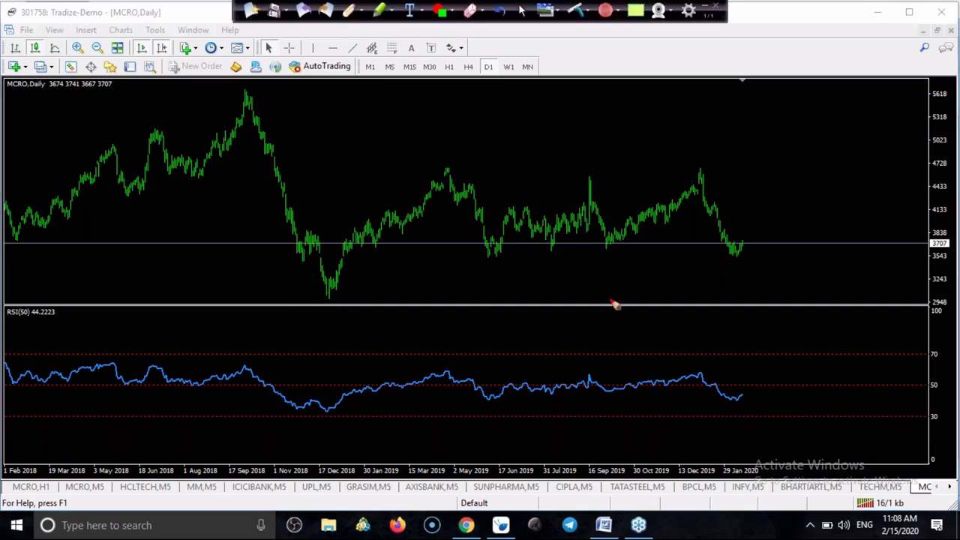
pyautogui.moveTo(712, 388)
pyautogui.mouseDown()
pyautogui.moveTo(718, 211)
pyautogui.moveTo(765, 264)
pyautogui.moveTo(714, 261)
pyautogui.mouseUp()
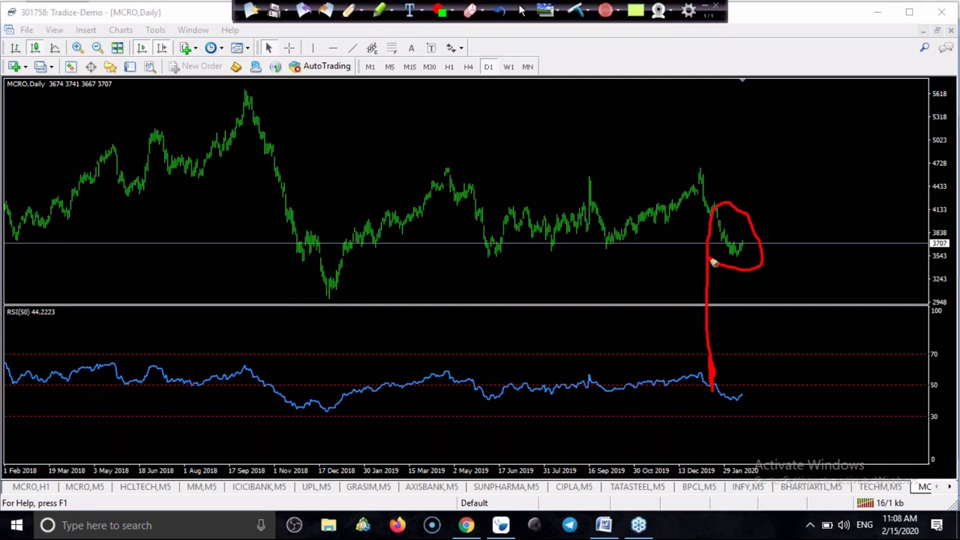
pyautogui.moveTo(752, 180); pyautogui.dragTo(787, 232)
pyautogui.moveTo(715, 387); pyautogui.dragTo(719, 384)
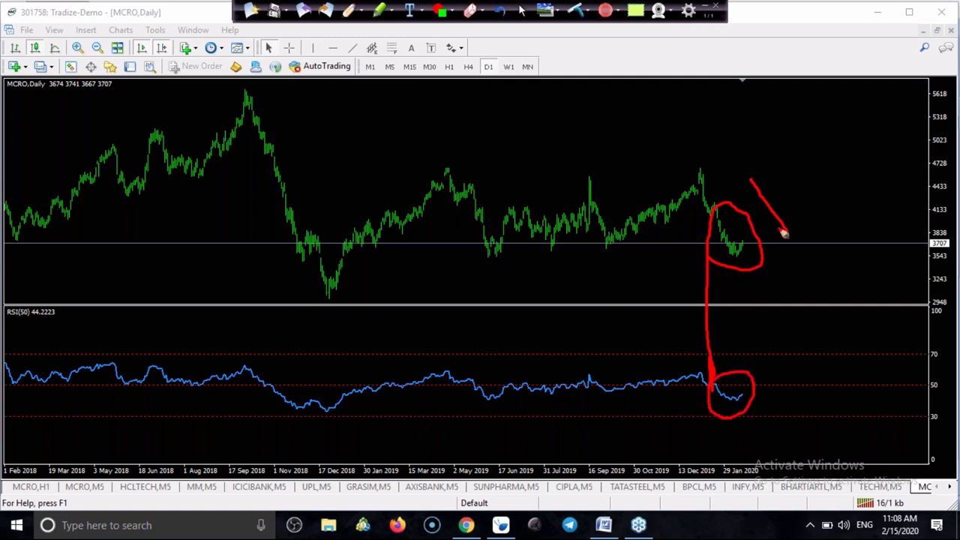
pyautogui.moveTo(777, 230)
pyautogui.mouseDown()
pyautogui.moveTo(792, 234)
pyautogui.moveTo(794, 218)
pyautogui.mouseUp()
# Outline the preceding RSI stretch above 50 and the matching price rise on the daily chart, and clear the annotations.
pyautogui.moveTo(627, 372)
pyautogui.mouseDown()
pyautogui.moveTo(650, 405)
pyautogui.moveTo(708, 372)
pyautogui.moveTo(641, 368)
pyautogui.mouseUp()
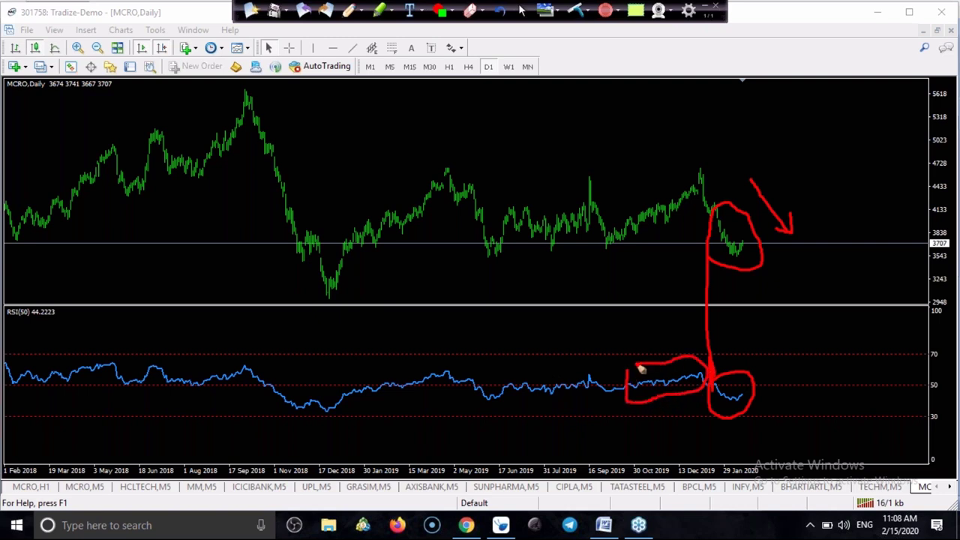
pyautogui.moveTo(620, 208)
pyautogui.mouseDown()
pyautogui.moveTo(626, 246)
pyautogui.moveTo(674, 233)
pyautogui.moveTo(708, 220)
pyautogui.moveTo(717, 172)
pyautogui.moveTo(643, 189)
pyautogui.moveTo(623, 218)
pyautogui.mouseUp()
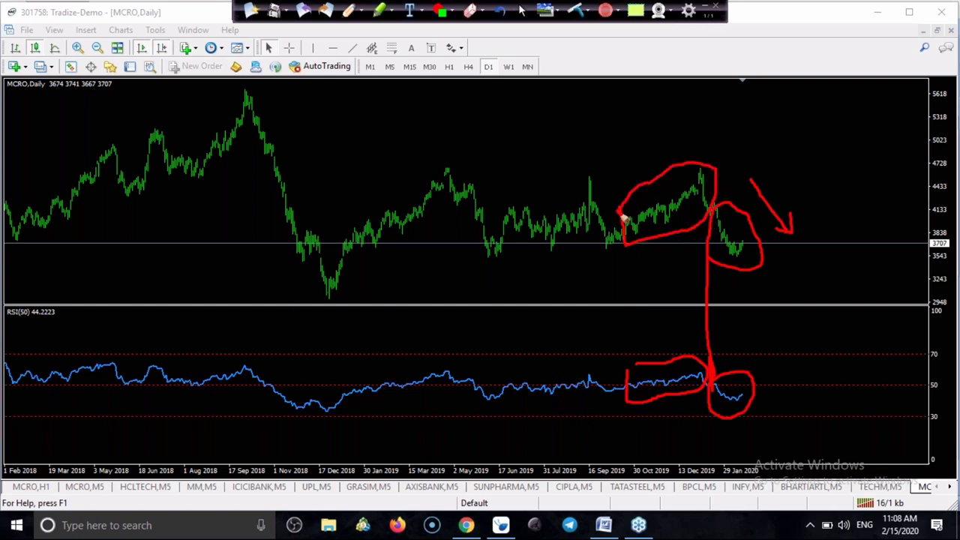
pyautogui.click(575, 10)
pyautogui.click(523, 12)
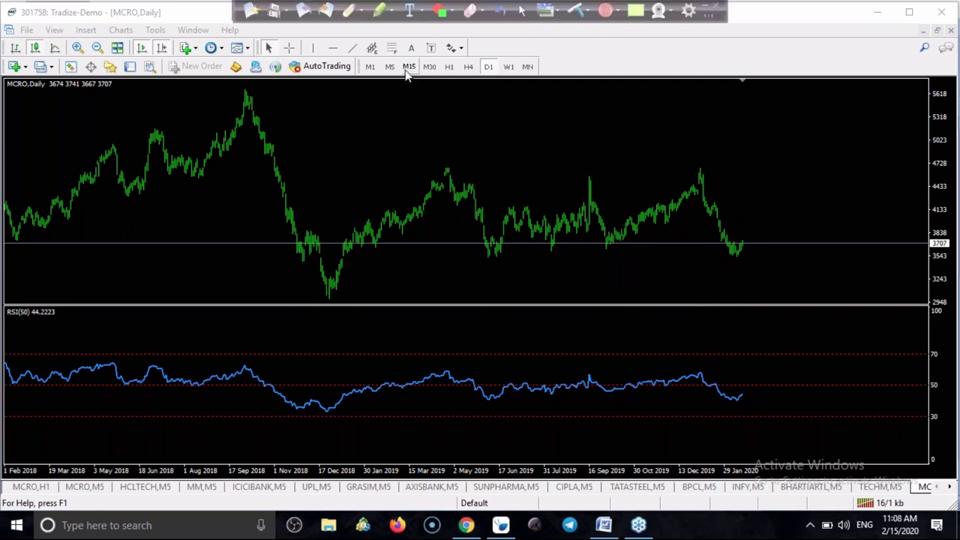
# Switch the chart to M5, circle the long RSI stretch above 50 and its price rise, draw rising arrows, and clear the annotations.
pyautogui.click(389, 66)
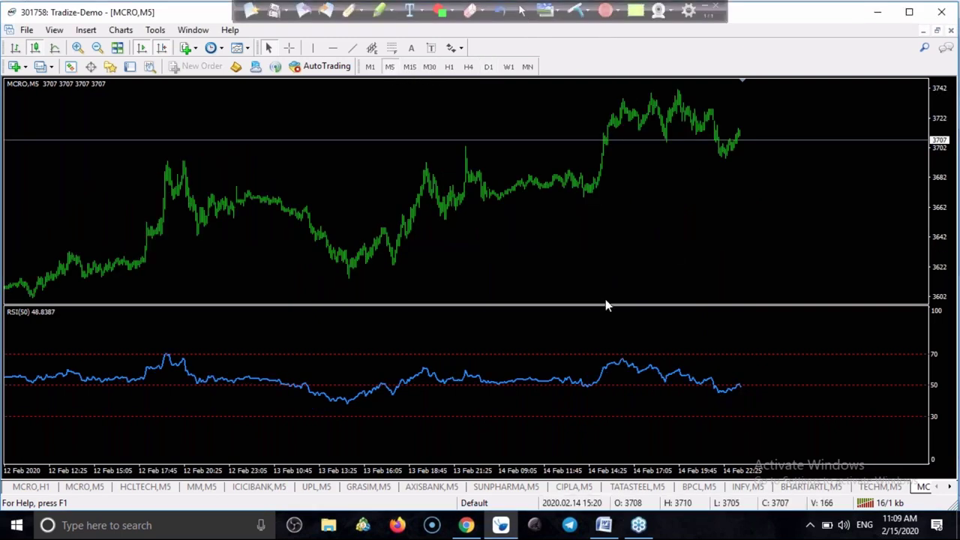
pyautogui.click(349, 15)
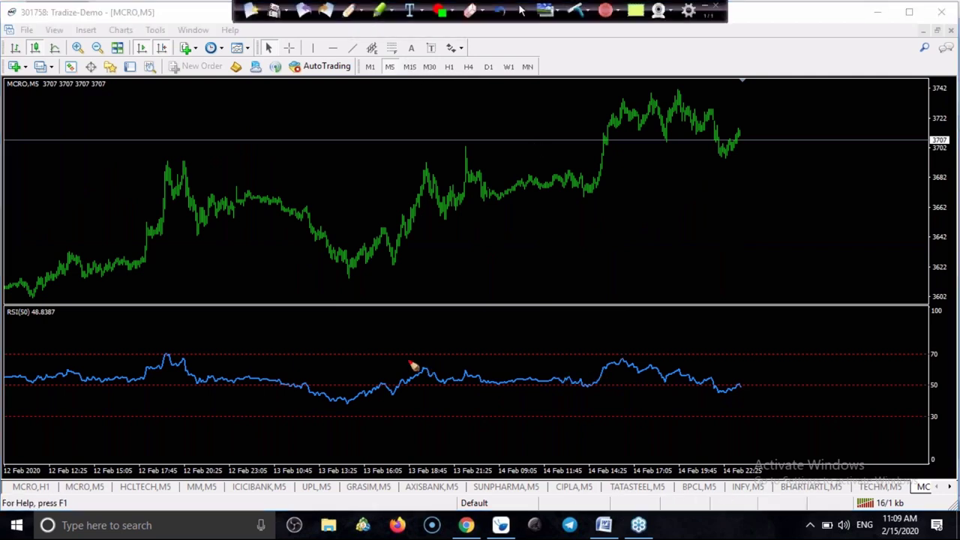
pyautogui.moveTo(409, 383)
pyautogui.mouseDown()
pyautogui.moveTo(553, 403)
pyautogui.moveTo(714, 385)
pyautogui.moveTo(638, 349)
pyautogui.moveTo(410, 353)
pyautogui.moveTo(405, 375)
pyautogui.mouseUp()
pyautogui.moveTo(388, 203)
pyautogui.mouseDown()
pyautogui.moveTo(410, 259)
pyautogui.moveTo(600, 212)
pyautogui.moveTo(657, 172)
pyautogui.moveTo(636, 125)
pyautogui.moveTo(497, 150)
pyautogui.moveTo(392, 214)
pyautogui.mouseUp()
pyautogui.moveTo(459, 257); pyautogui.dragTo(540, 188)
pyautogui.moveTo(480, 219)
pyautogui.mouseDown()
pyautogui.moveTo(547, 193)
pyautogui.moveTo(533, 261)
pyautogui.mouseUp()
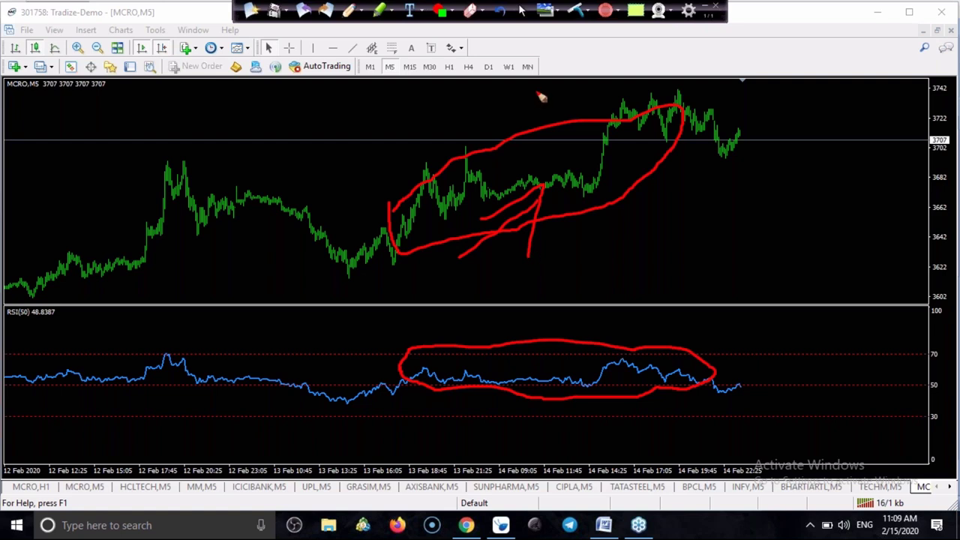
pyautogui.click(575, 10)
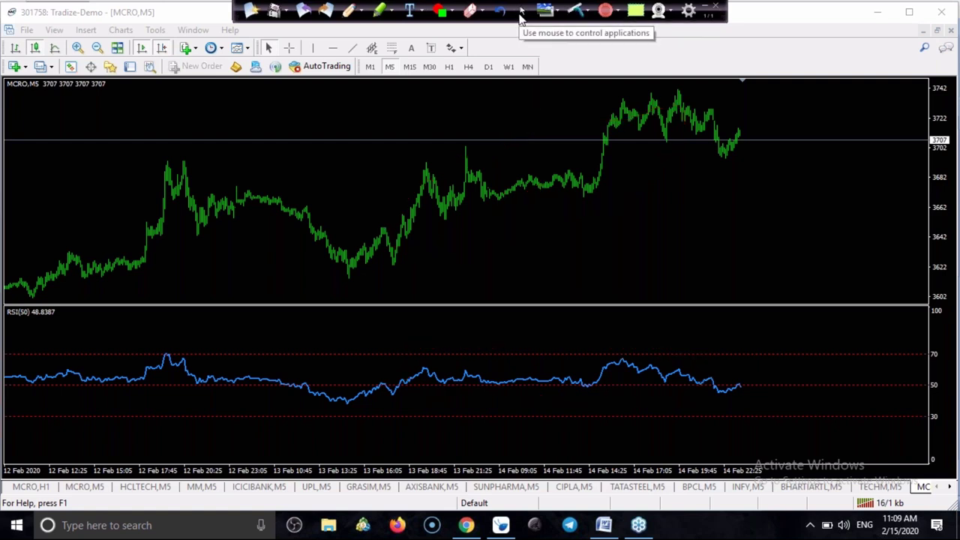
pyautogui.click(521, 14)
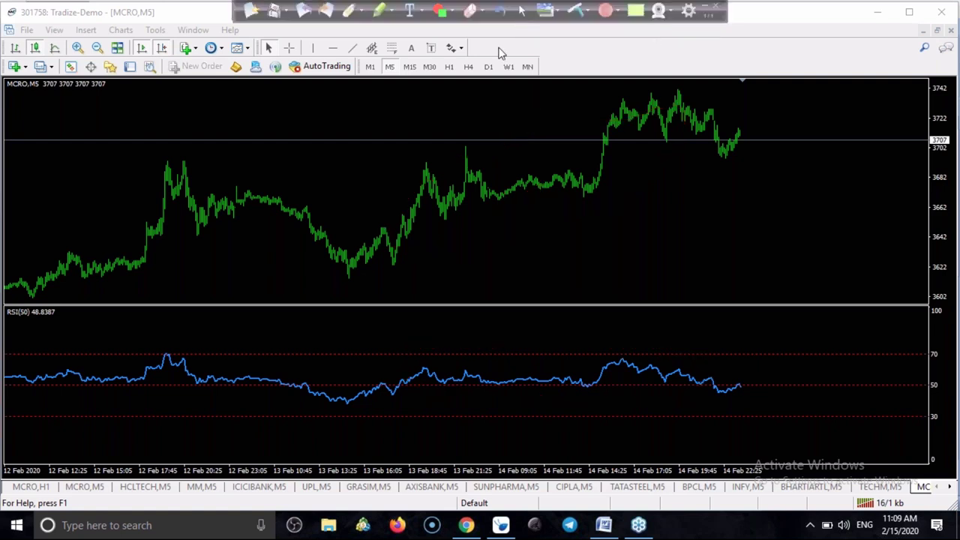
# Set the RSI period to 14 and zoom in on the M5 chart until individual candles are readable.
pyautogui.doubleClick(495, 383)
pyautogui.write('14')
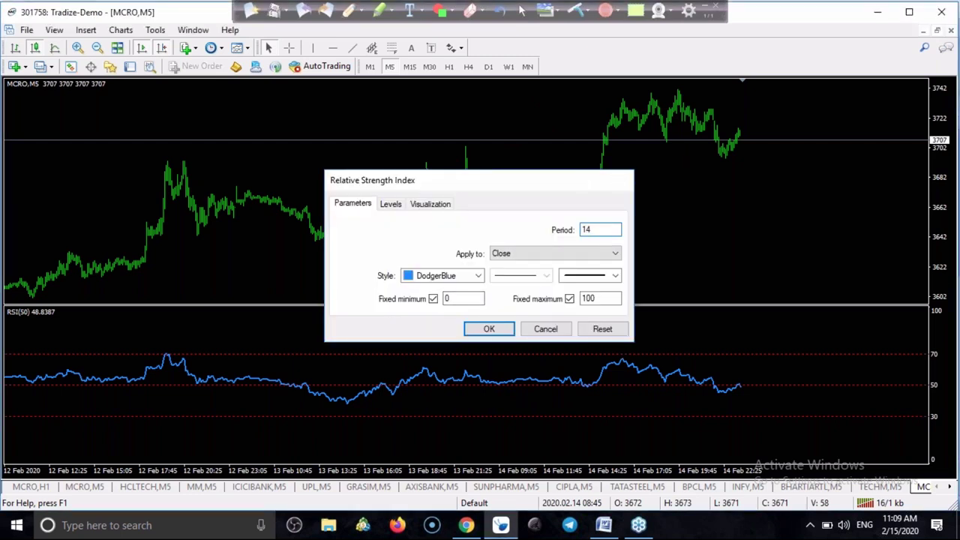
pyautogui.press('Return')
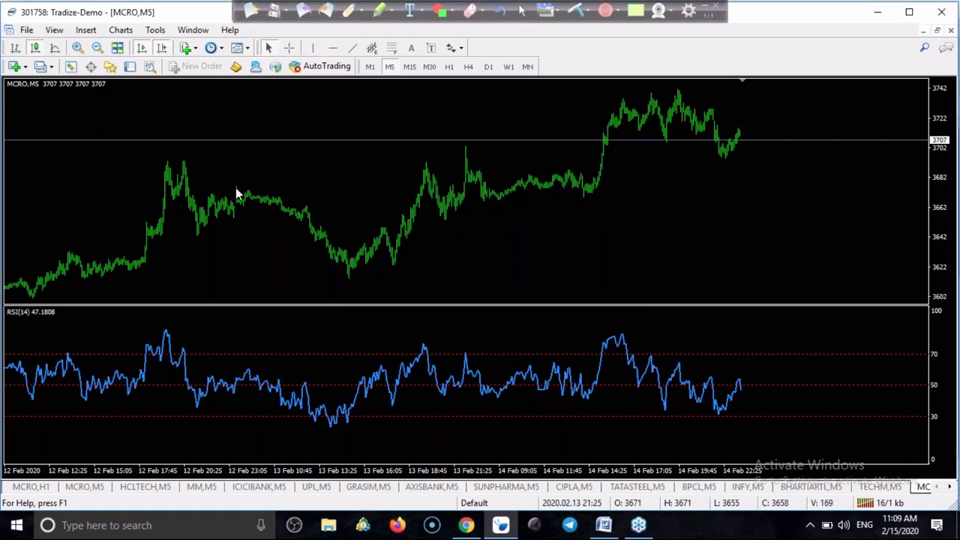
pyautogui.click(77, 47)
pyautogui.click(77, 47)
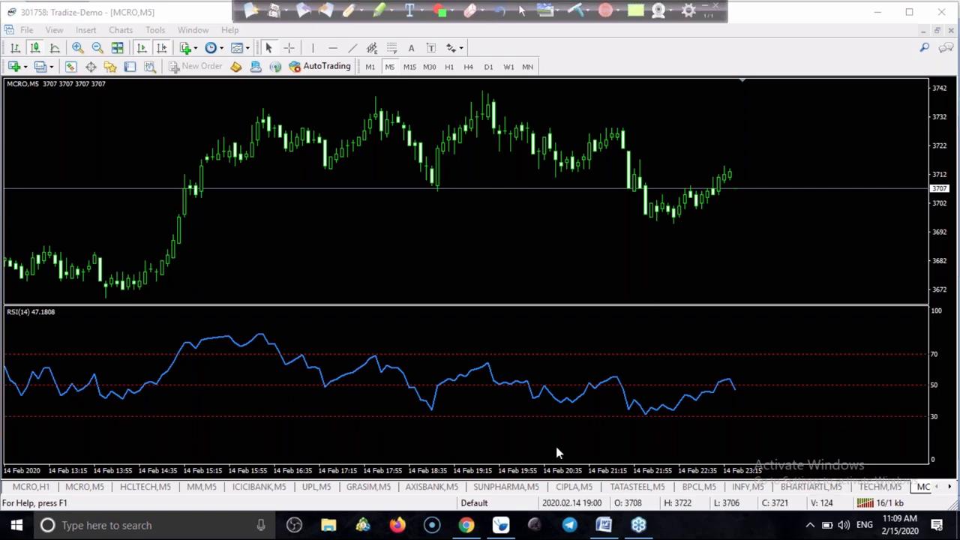
# Consult the RSI topic list in Word, return to MetaTrader, and circle RSI levels 70 and 30 with 80 and 20 written beside them.
pyautogui.click(606, 530)
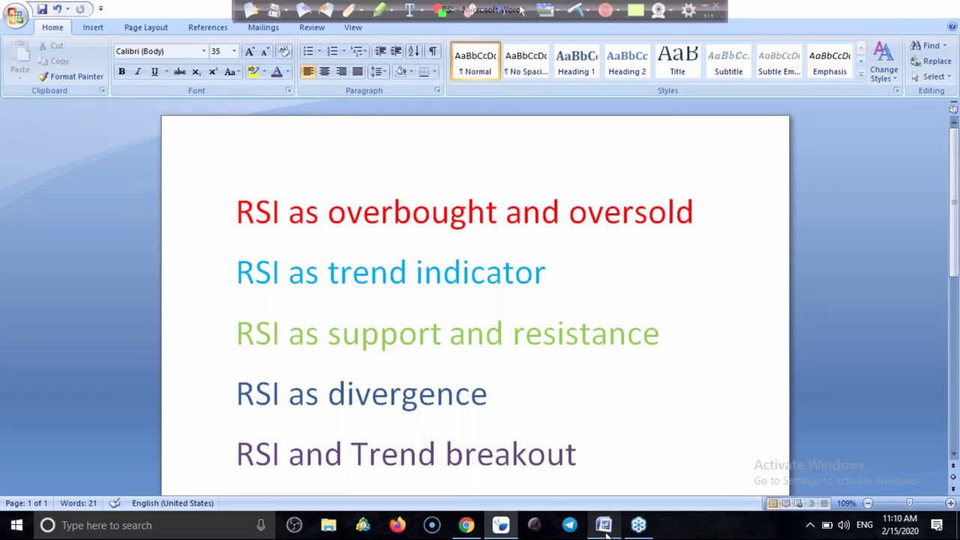
pyautogui.click(606, 530)
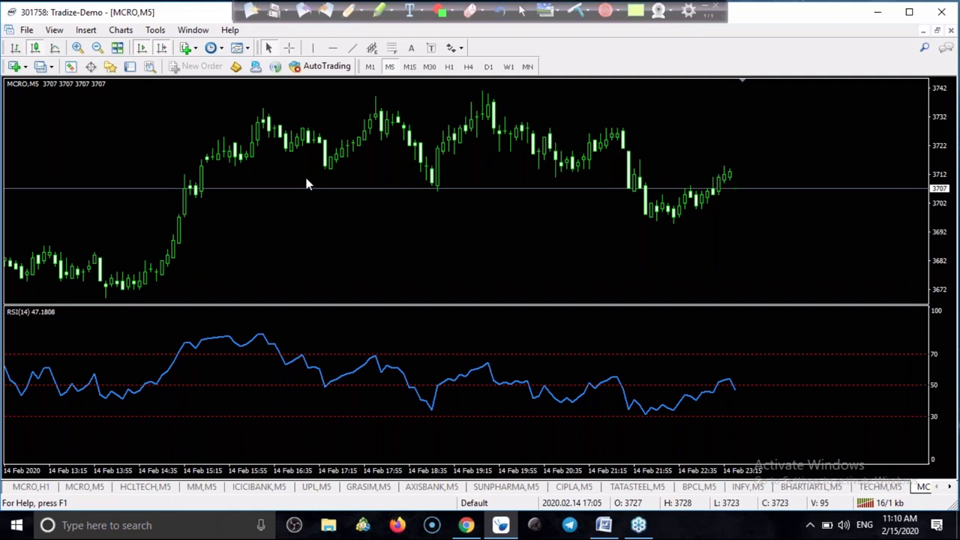
pyautogui.click(348, 12)
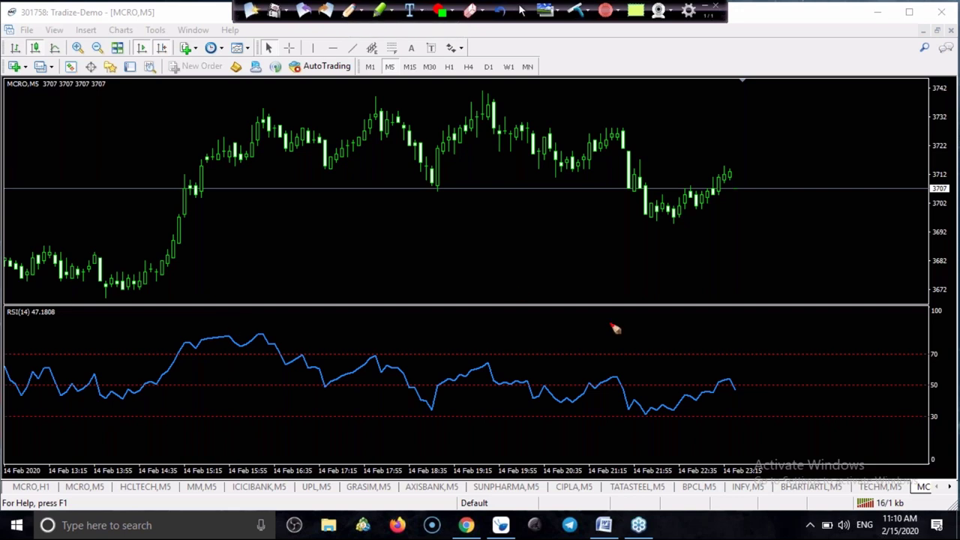
pyautogui.moveTo(917, 353)
pyautogui.mouseDown()
pyautogui.moveTo(939, 347)
pyautogui.moveTo(938, 366)
pyautogui.moveTo(929, 352)
pyautogui.mouseUp()
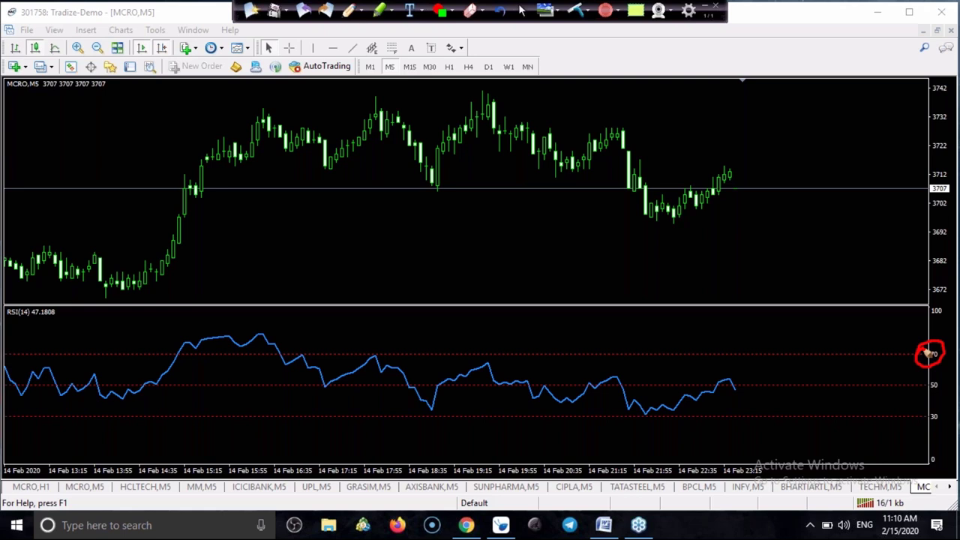
pyautogui.moveTo(905, 318)
pyautogui.mouseDown()
pyautogui.moveTo(907, 329)
pyautogui.moveTo(926, 324)
pyautogui.moveTo(935, 345)
pyautogui.moveTo(916, 369)
pyautogui.moveTo(924, 351)
pyautogui.mouseUp()
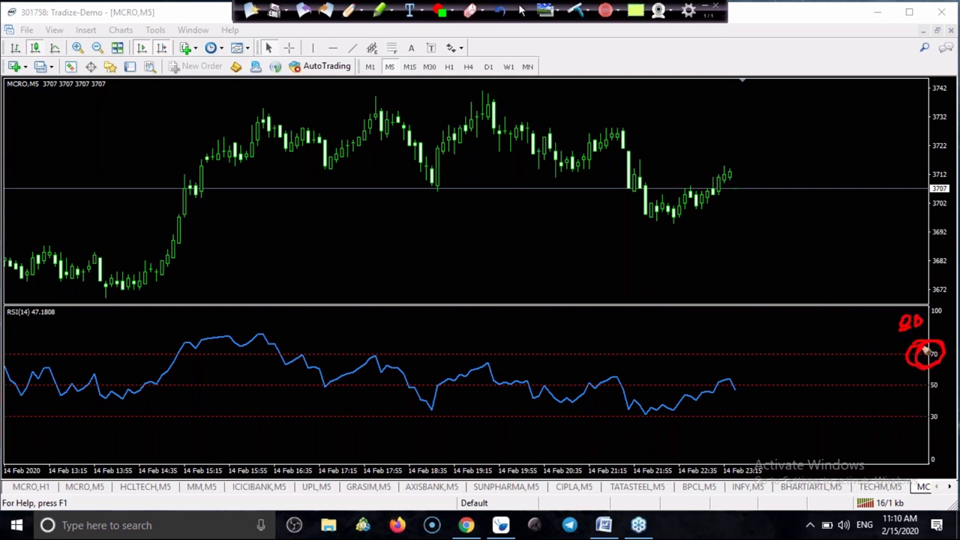
pyautogui.moveTo(922, 441)
pyautogui.mouseDown()
pyautogui.moveTo(919, 450)
pyautogui.moveTo(939, 448)
pyautogui.moveTo(938, 405)
pyautogui.moveTo(927, 413)
pyautogui.mouseUp()
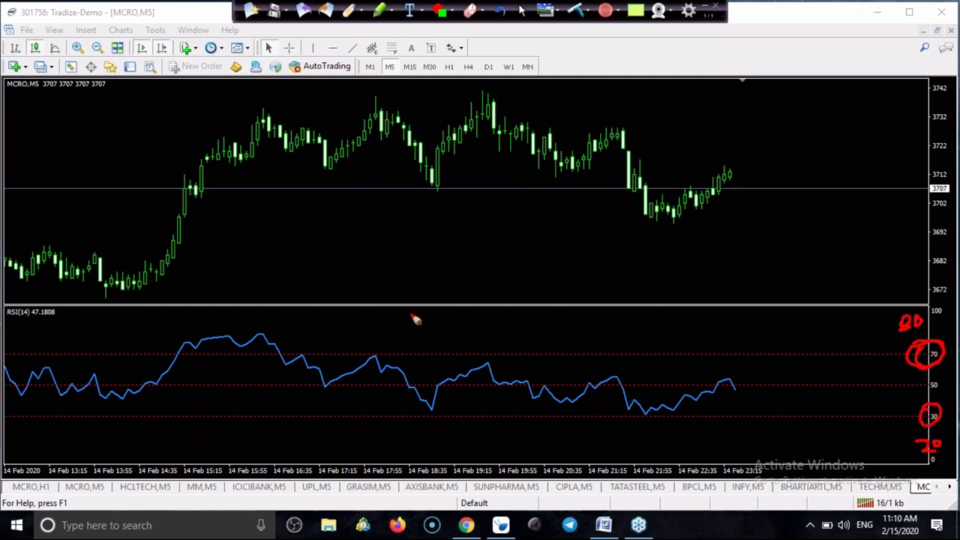
# Circle the RSI stretch above 70 and the low near 30, connect them with falling lines, and draw a rising arrow below the candles.
pyautogui.moveTo(169, 337)
pyautogui.mouseDown()
pyautogui.moveTo(216, 356)
pyautogui.moveTo(281, 346)
pyautogui.moveTo(223, 322)
pyautogui.moveTo(172, 340)
pyautogui.mouseUp()
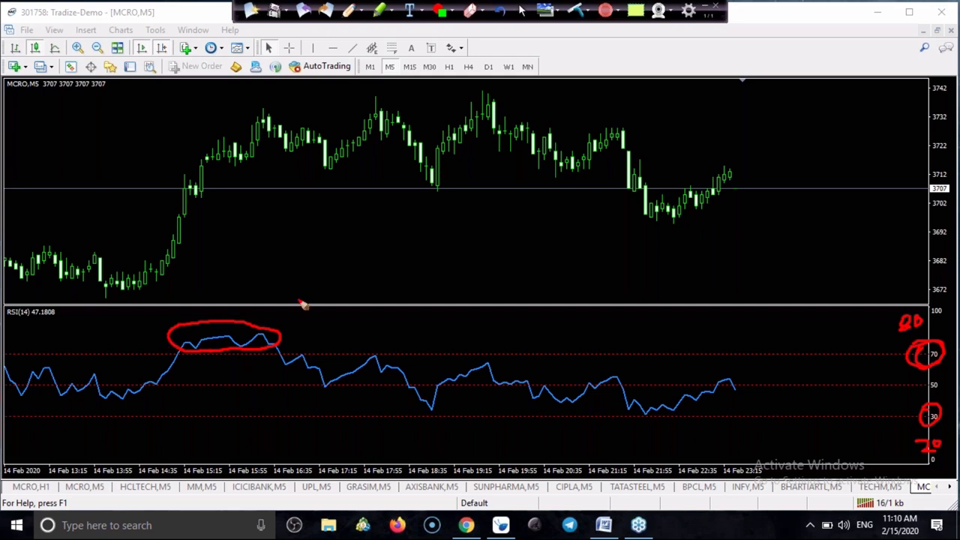
pyautogui.moveTo(290, 352); pyautogui.dragTo(422, 416)
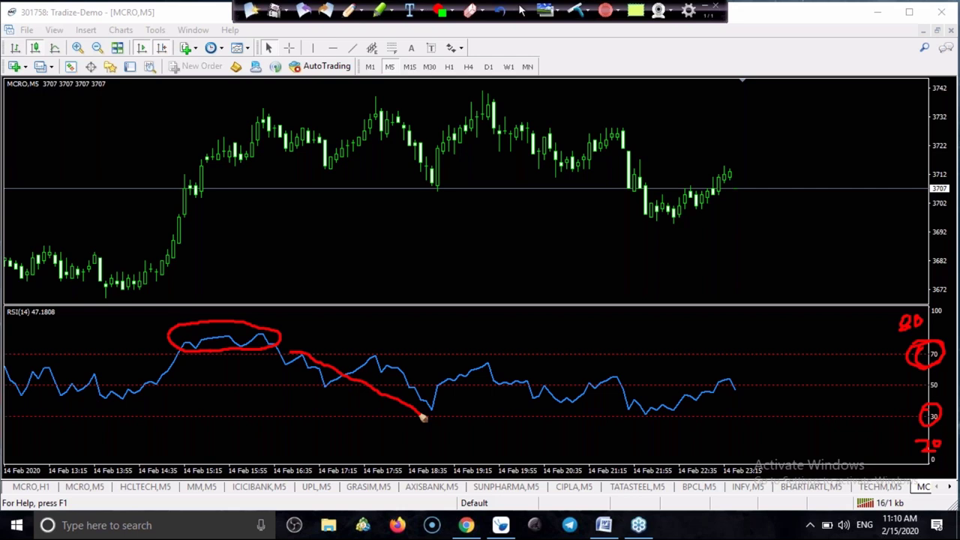
pyautogui.moveTo(258, 270)
pyautogui.mouseDown()
pyautogui.moveTo(412, 208)
pyautogui.moveTo(414, 233)
pyautogui.mouseUp()
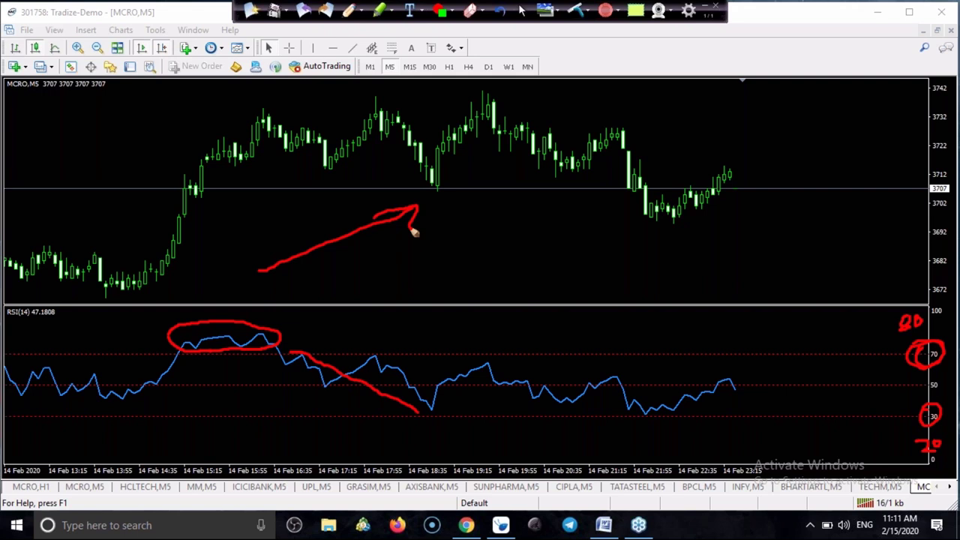
pyautogui.moveTo(291, 358); pyautogui.dragTo(412, 419)
pyautogui.moveTo(252, 343)
pyautogui.mouseDown()
pyautogui.moveTo(388, 398)
pyautogui.moveTo(417, 422)
pyautogui.mouseUp()
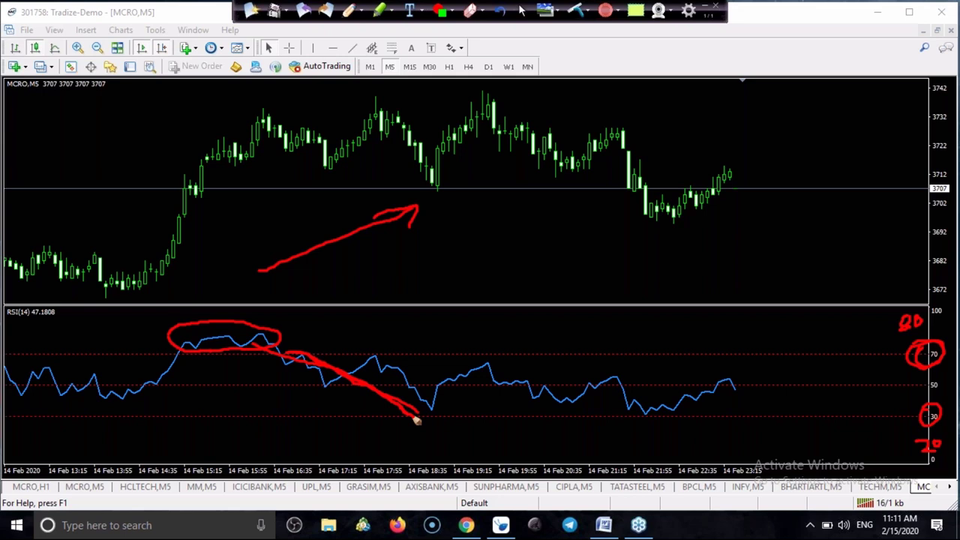
pyautogui.moveTo(414, 425)
pyautogui.mouseDown()
pyautogui.moveTo(446, 418)
pyautogui.moveTo(423, 417)
pyautogui.mouseUp()
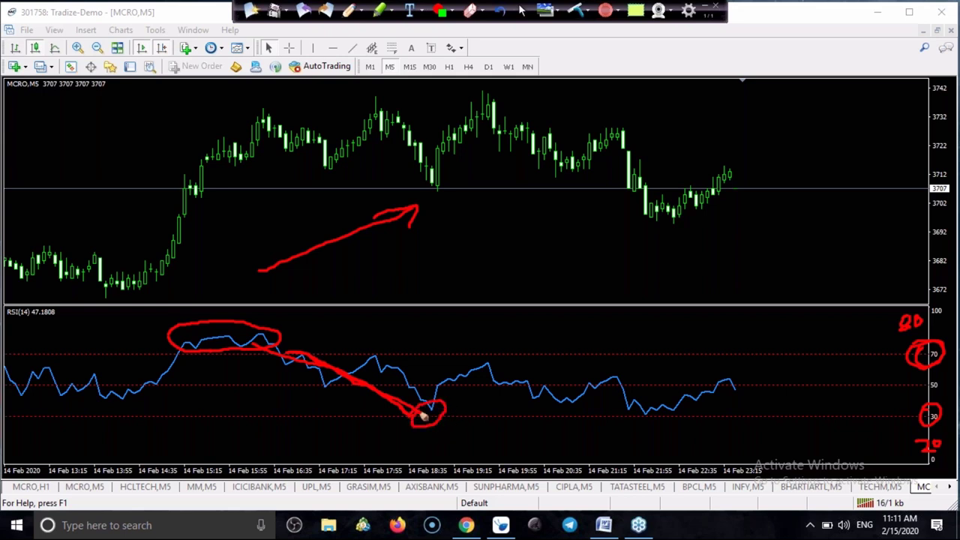
# Trace the sideways price movement after the overbought stretch, mark the RSI fall towards 30 again, and clear the annotations.
pyautogui.moveTo(272, 140)
pyautogui.mouseDown()
pyautogui.moveTo(303, 167)
pyautogui.moveTo(347, 177)
pyautogui.moveTo(532, 154)
pyautogui.moveTo(577, 170)
pyautogui.mouseUp()
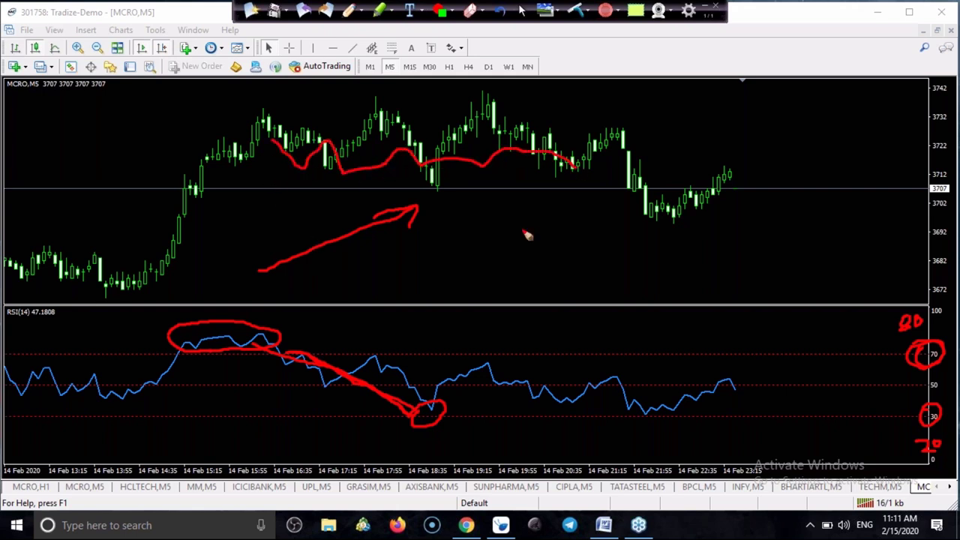
pyautogui.moveTo(387, 397); pyautogui.dragTo(452, 420)
pyautogui.moveTo(386, 380); pyautogui.dragTo(428, 402)
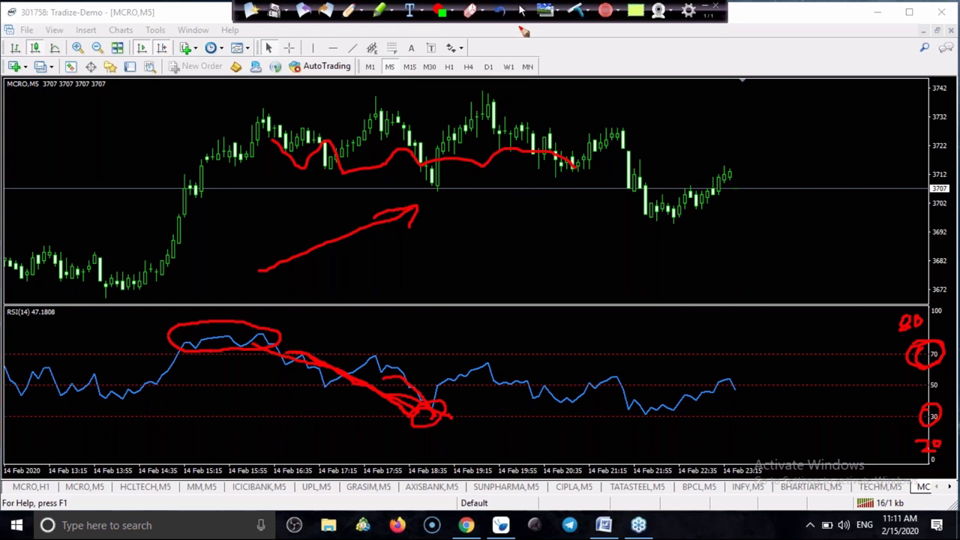
pyautogui.click(577, 15)
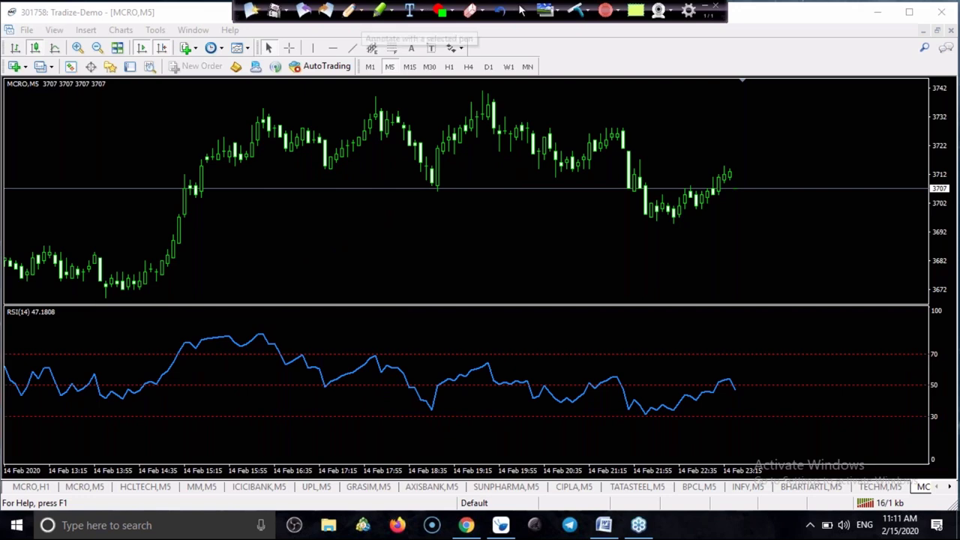
pyautogui.click(521, 11)
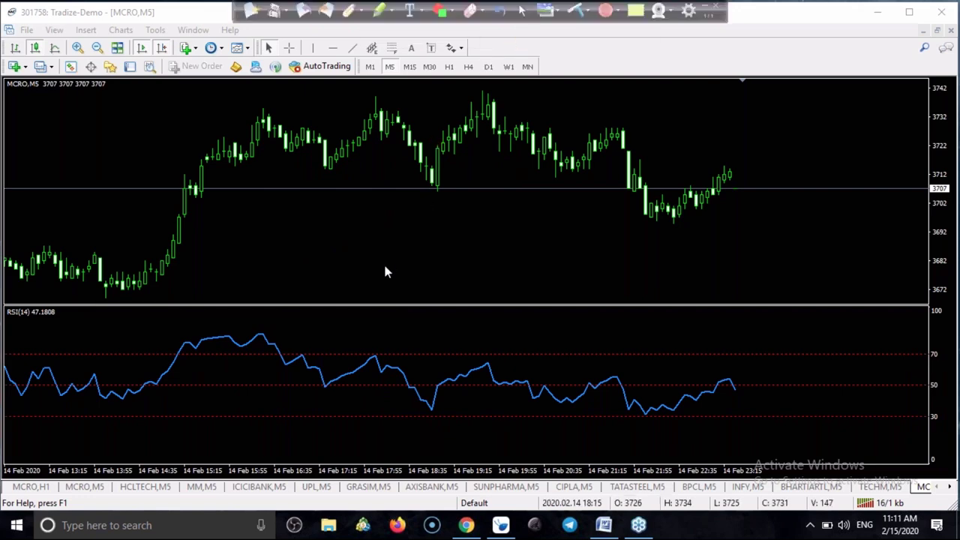
# Turn off auto scroll and chart shift, and bring the 13 February M5 candles into view.
pyautogui.scroll(3, 383, 264)
pyautogui.scroll(10, 384, 270)
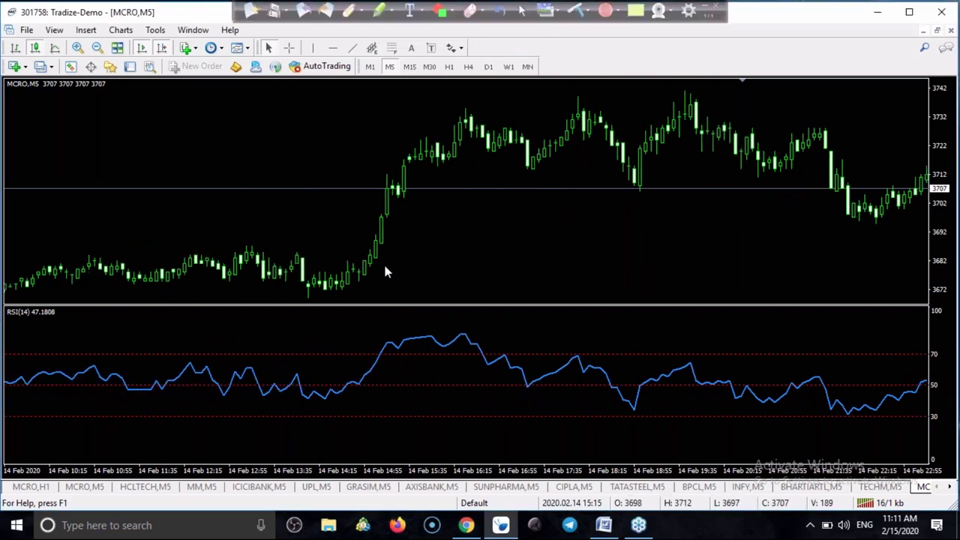
pyautogui.scroll(15, 386, 270)
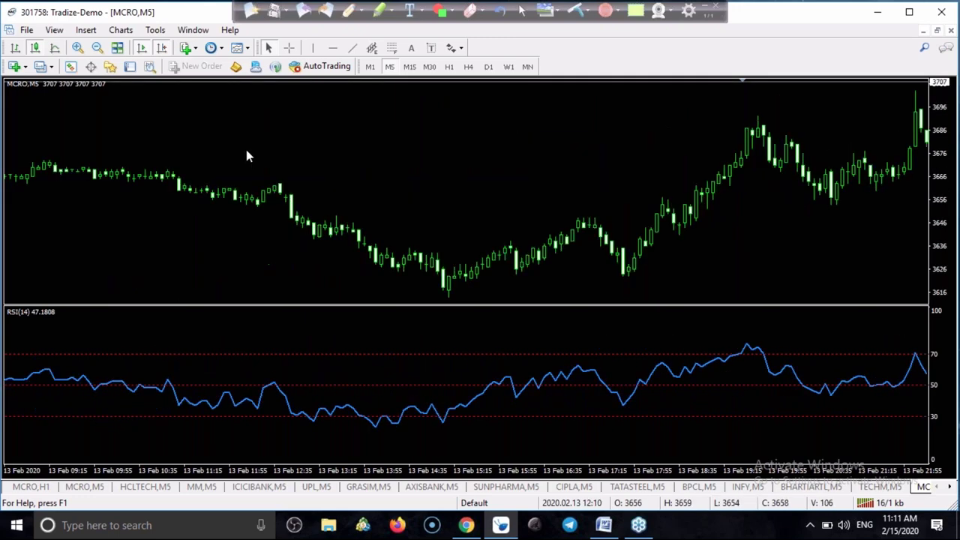
pyautogui.click(161, 48)
pyautogui.scroll(5, 185, 180)
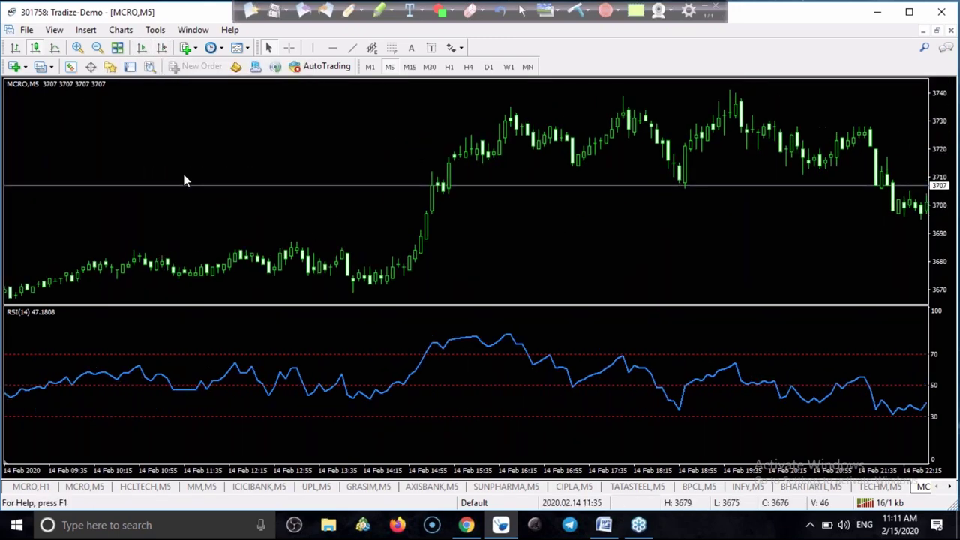
pyautogui.scroll(15, 184, 180)
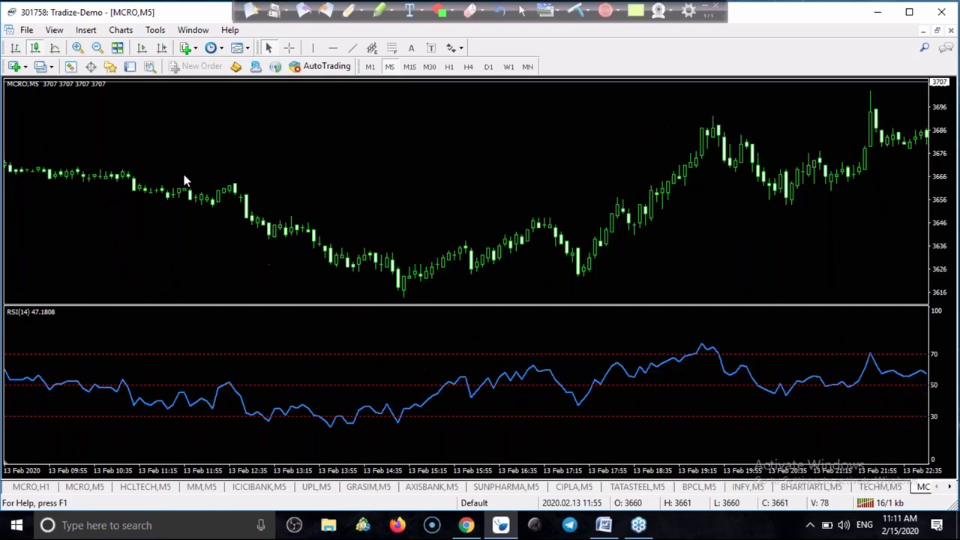
# Circle the RSI dip below 30 on 13 February, draw a rising arrow from it, and clear the annotations.
pyautogui.click(349, 12)
pyautogui.moveTo(384, 421)
pyautogui.mouseDown()
pyautogui.moveTo(468, 428)
pyautogui.moveTo(390, 426)
pyautogui.moveTo(400, 413)
pyautogui.mouseUp()
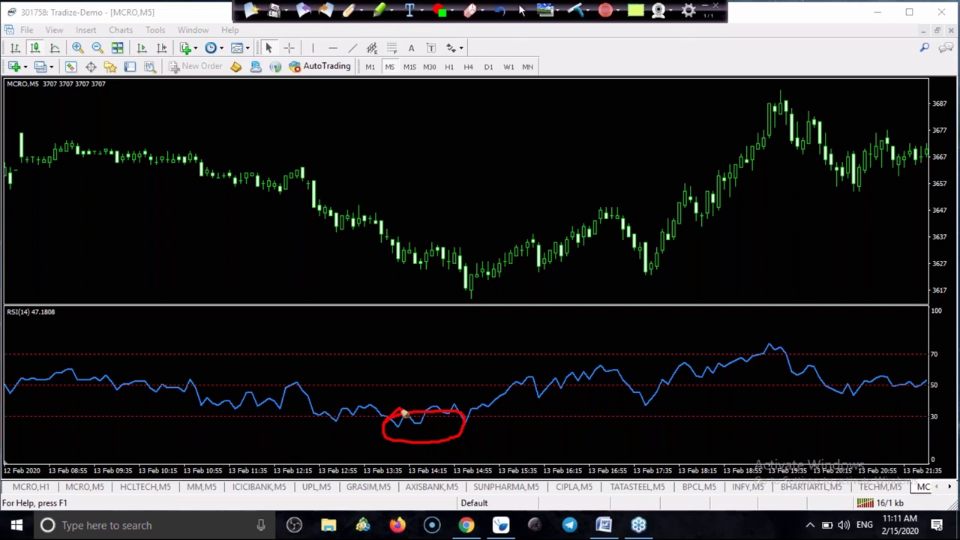
pyautogui.moveTo(467, 420)
pyautogui.mouseDown()
pyautogui.moveTo(596, 343)
pyautogui.moveTo(604, 345)
pyautogui.moveTo(593, 385)
pyautogui.mouseUp()
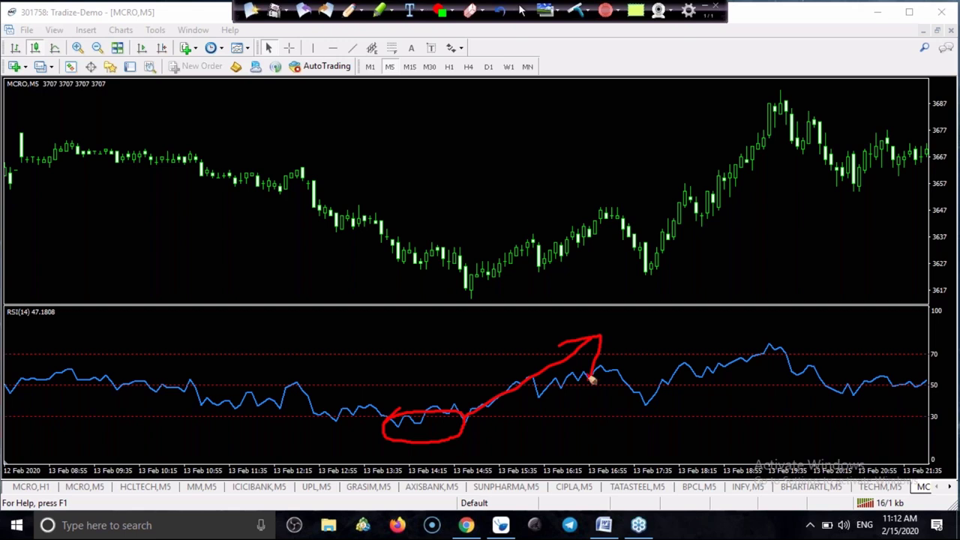
pyautogui.click(548, 12)
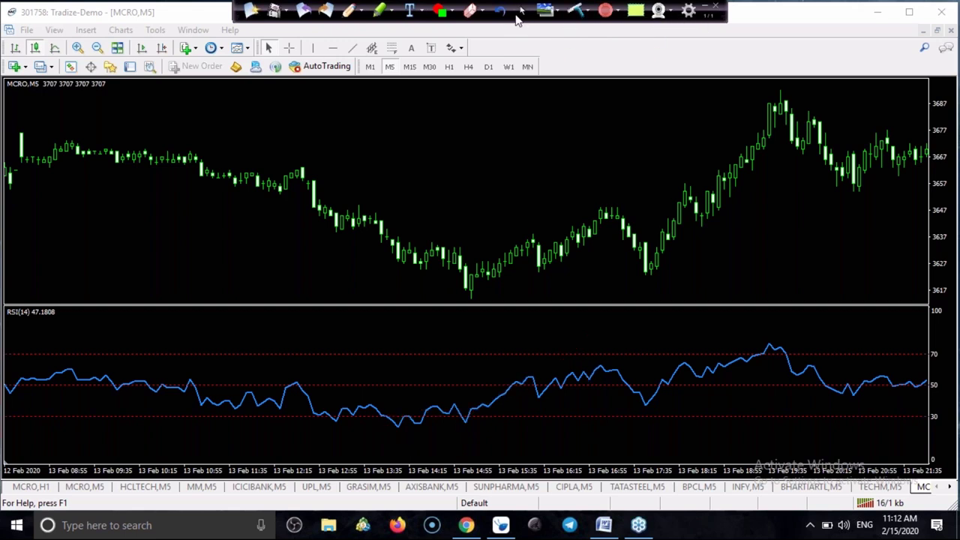
pyautogui.click(522, 11)
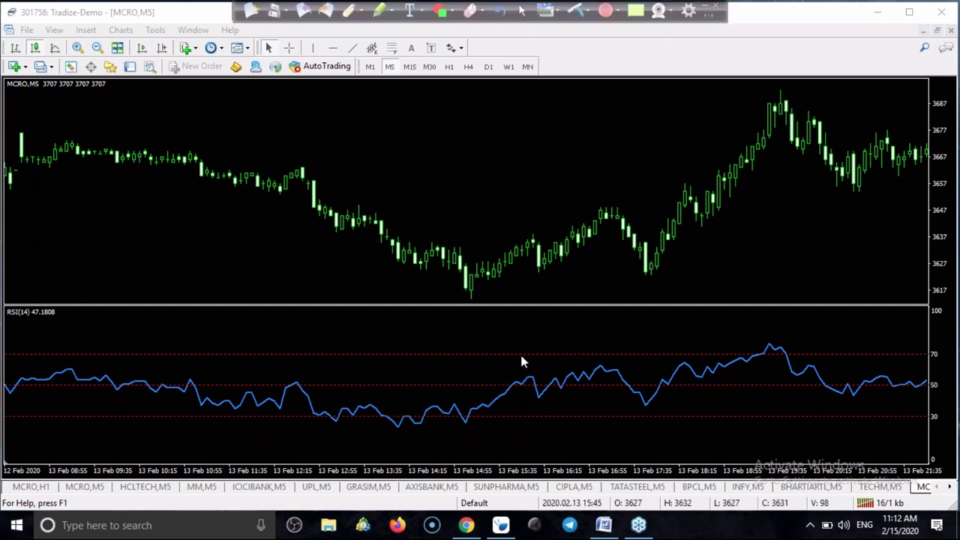
# Review the RSI topic list in Word, return to MetaTrader, and bring the price rise of late 13 February into view.
pyautogui.click(604, 525)
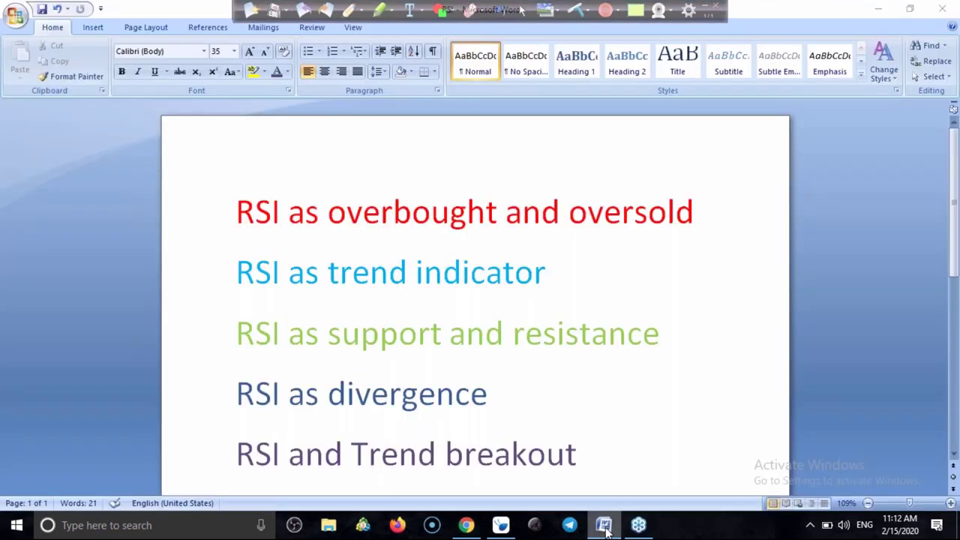
pyautogui.click(604, 525)
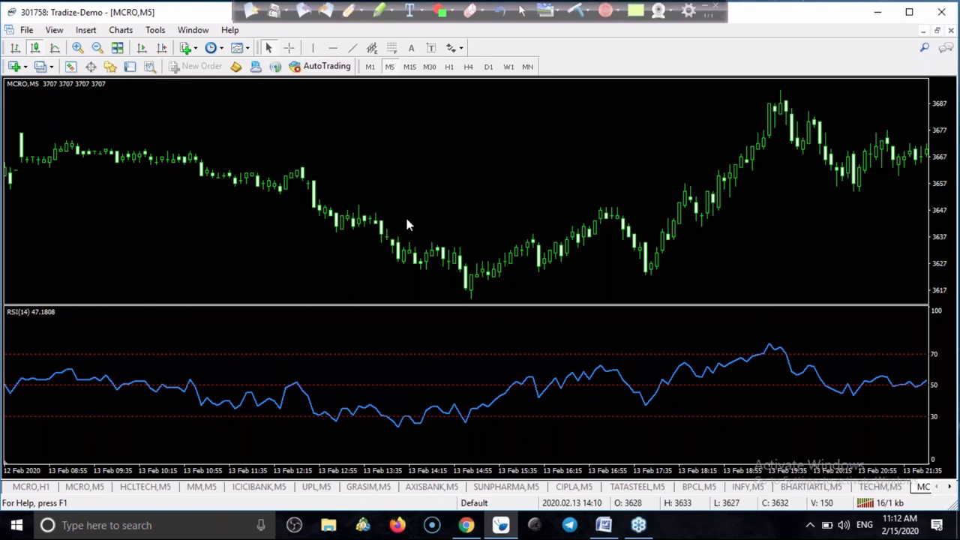
pyautogui.moveTo(184, 287); pyautogui.dragTo(347, 281)
pyautogui.scroll(-10, 307, 285)
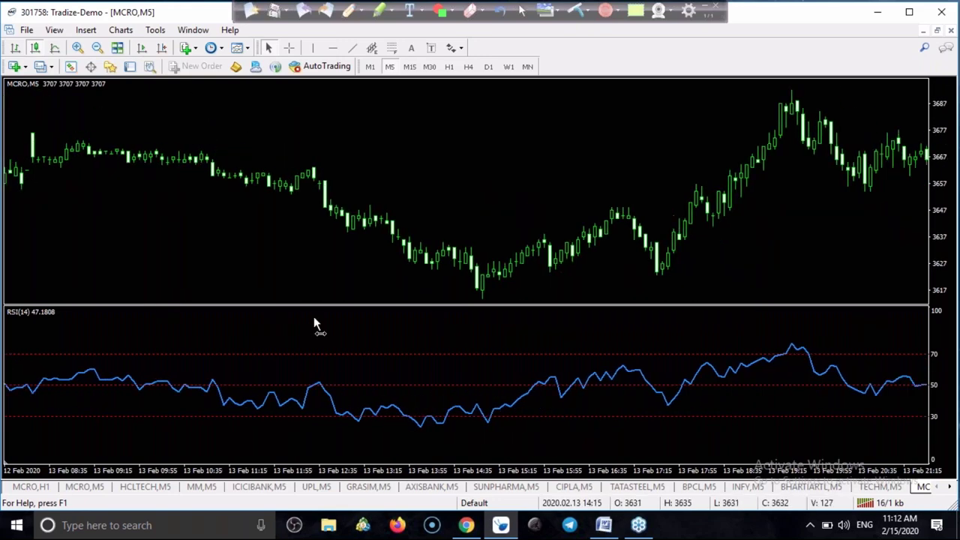
pyautogui.scroll(-5, 304, 319)
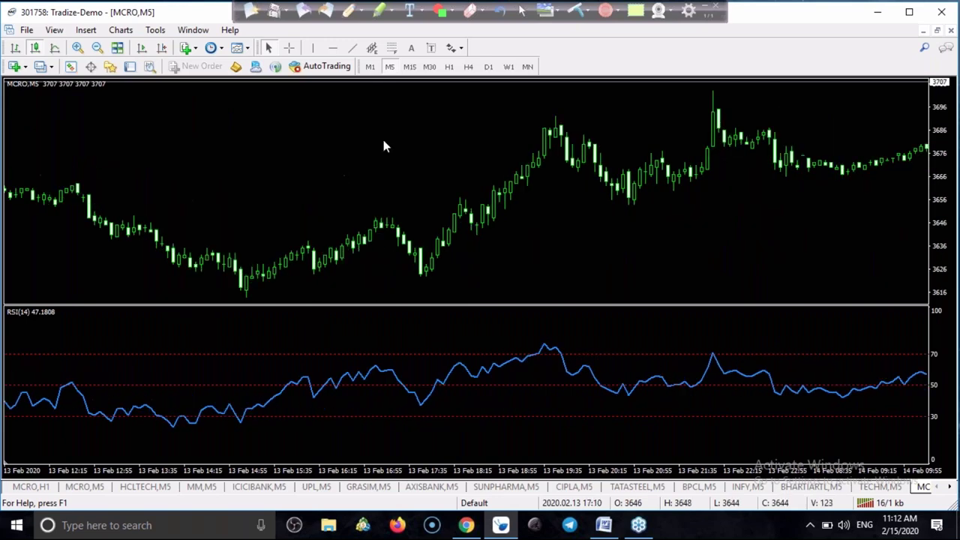
# Mark the RSI dip below 50 and its following rise, circle the M5 timeframe, and annotate the matching price low and upswing.
pyautogui.click(347, 20)
pyautogui.moveTo(430, 372)
pyautogui.mouseDown()
pyautogui.moveTo(472, 399)
pyautogui.moveTo(584, 359)
pyautogui.mouseUp()
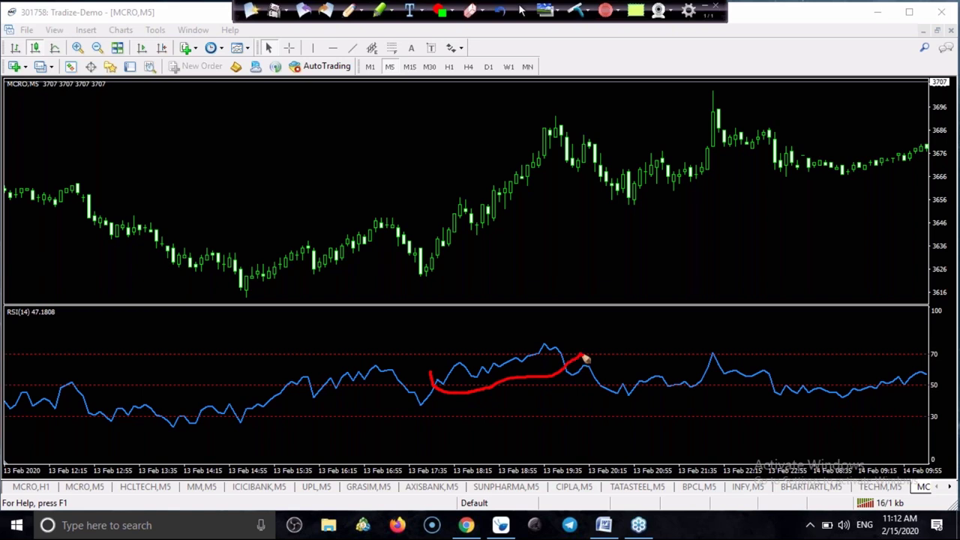
pyautogui.moveTo(404, 392)
pyautogui.mouseDown()
pyautogui.moveTo(435, 387)
pyautogui.moveTo(407, 413)
pyautogui.moveTo(412, 397)
pyautogui.mouseUp()
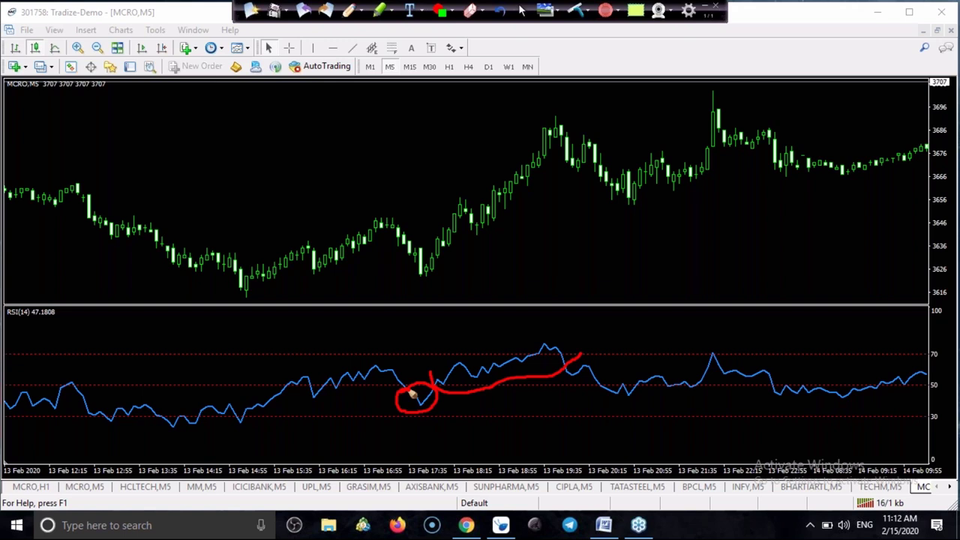
pyautogui.moveTo(378, 78)
pyautogui.mouseDown()
pyautogui.moveTo(402, 58)
pyautogui.moveTo(384, 77)
pyautogui.mouseUp()
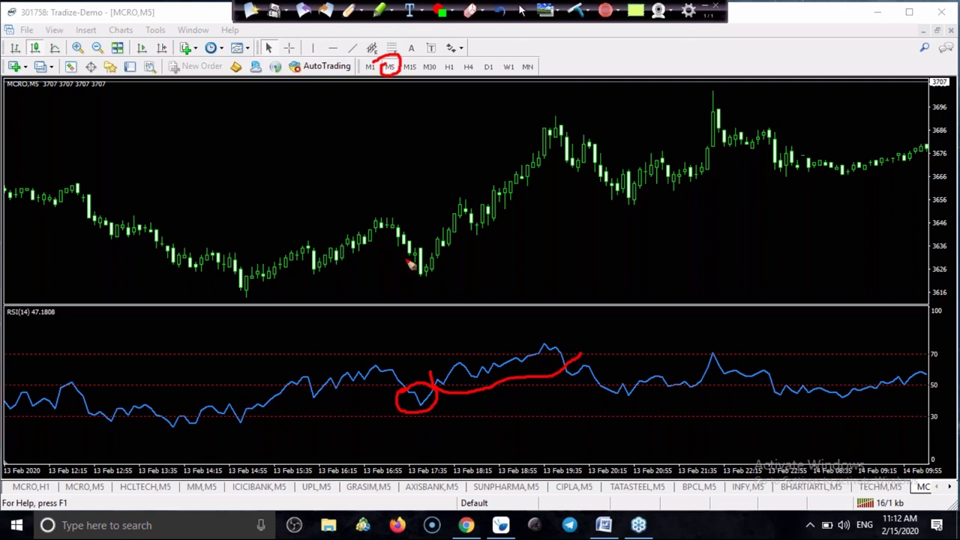
pyautogui.moveTo(405, 236)
pyautogui.mouseDown()
pyautogui.moveTo(447, 279)
pyautogui.moveTo(405, 241)
pyautogui.mouseUp()
pyautogui.moveTo(508, 118)
pyautogui.mouseDown()
pyautogui.moveTo(450, 204)
pyautogui.moveTo(461, 213)
pyautogui.mouseUp()
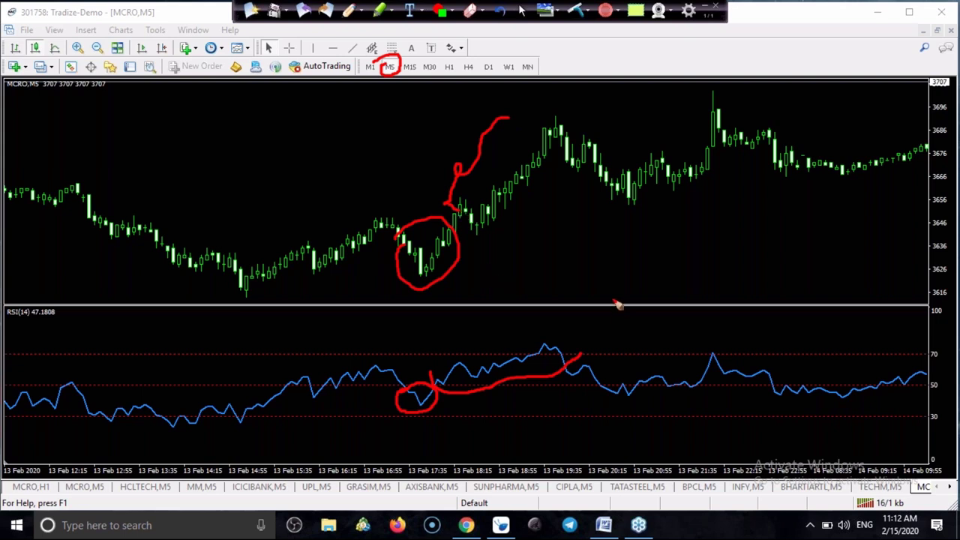
# Annotate the second price pullback and its rise with an upward arrow, link the first low to its RSI dip, and clear the annotations.
pyautogui.moveTo(602, 197)
pyautogui.mouseDown()
pyautogui.moveTo(656, 178)
pyautogui.moveTo(619, 189)
pyautogui.mouseUp()
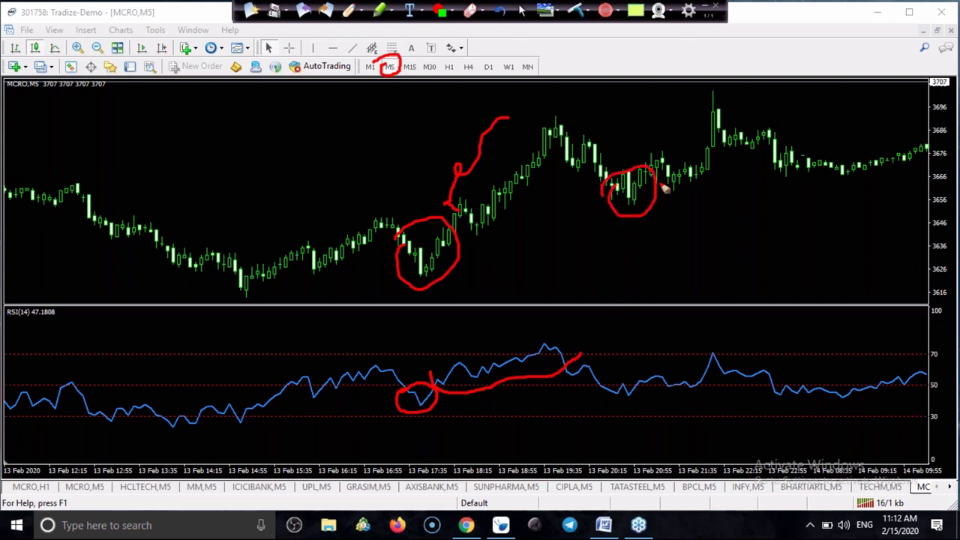
pyautogui.moveTo(681, 169)
pyautogui.mouseDown()
pyautogui.moveTo(684, 130)
pyautogui.moveTo(747, 118)
pyautogui.mouseUp()
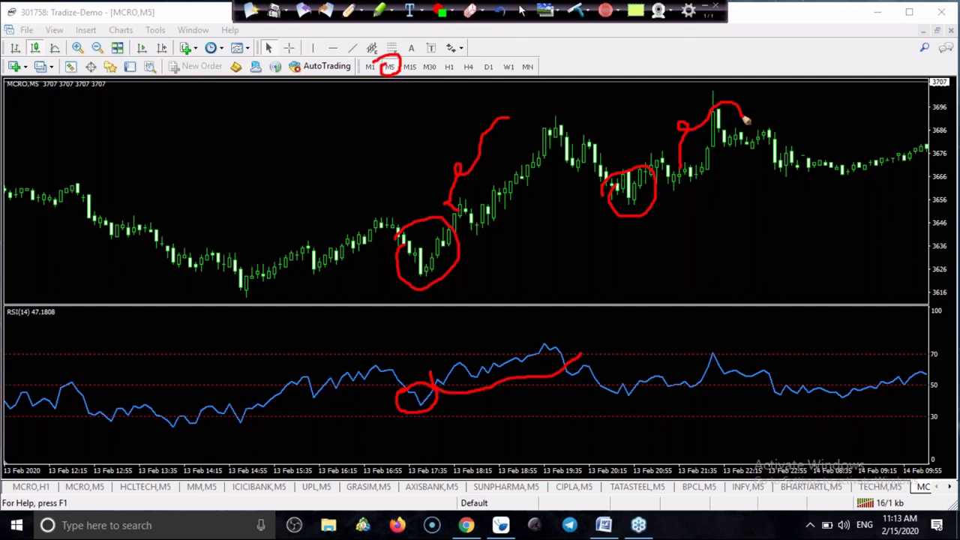
pyautogui.moveTo(624, 276)
pyautogui.mouseDown()
pyautogui.moveTo(693, 207)
pyautogui.moveTo(698, 216)
pyautogui.mouseUp()
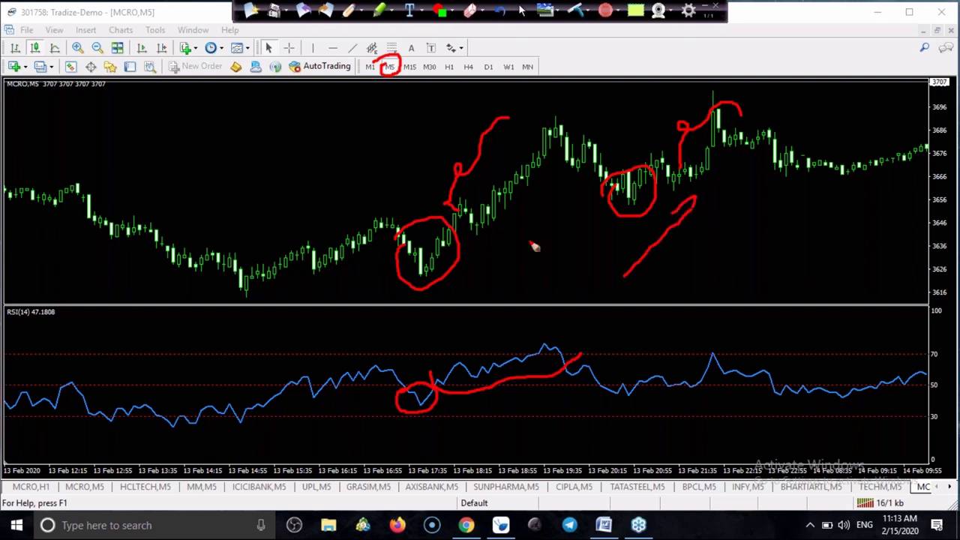
pyautogui.moveTo(425, 254)
pyautogui.mouseDown()
pyautogui.moveTo(401, 287)
pyautogui.moveTo(422, 262)
pyautogui.mouseUp()
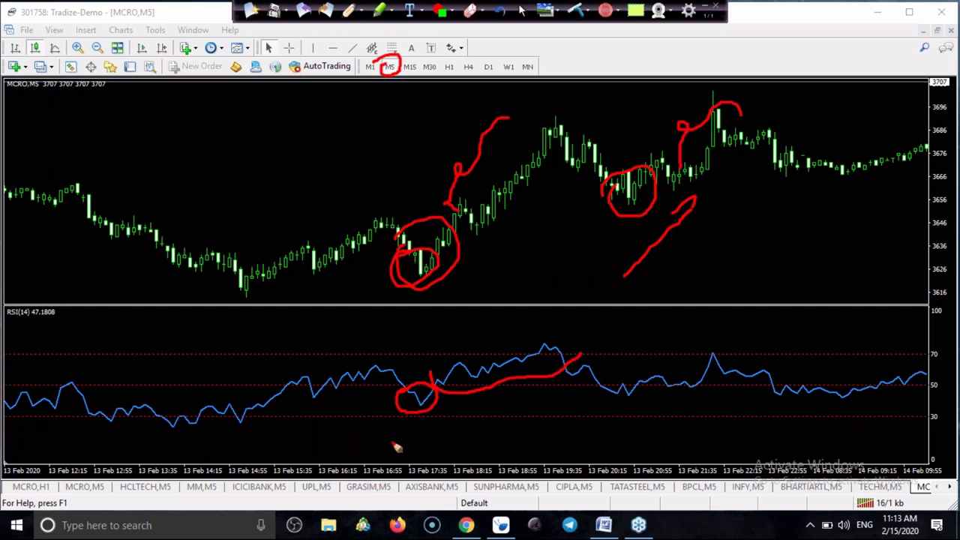
pyautogui.moveTo(425, 294)
pyautogui.mouseDown()
pyautogui.moveTo(417, 365)
pyautogui.moveTo(435, 372)
pyautogui.mouseUp()
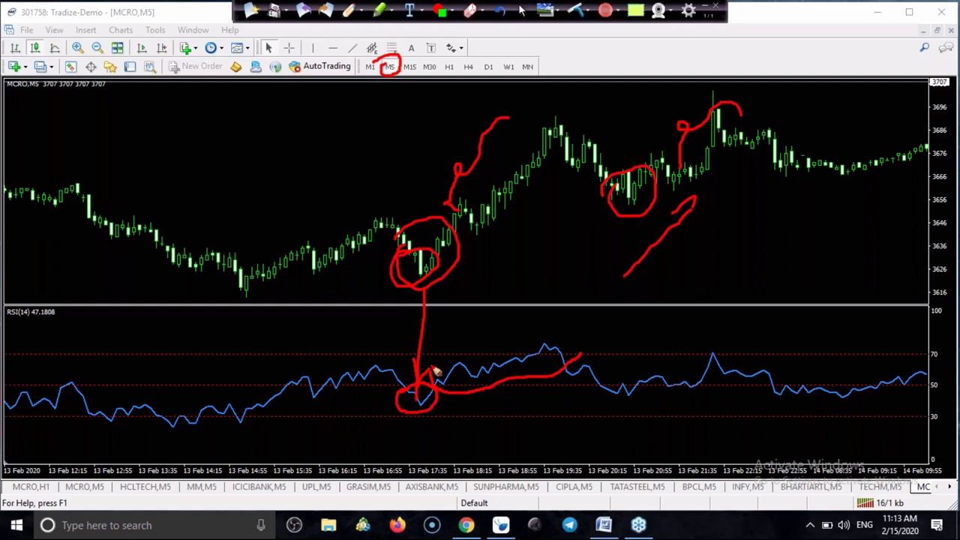
pyautogui.click(543, 16)
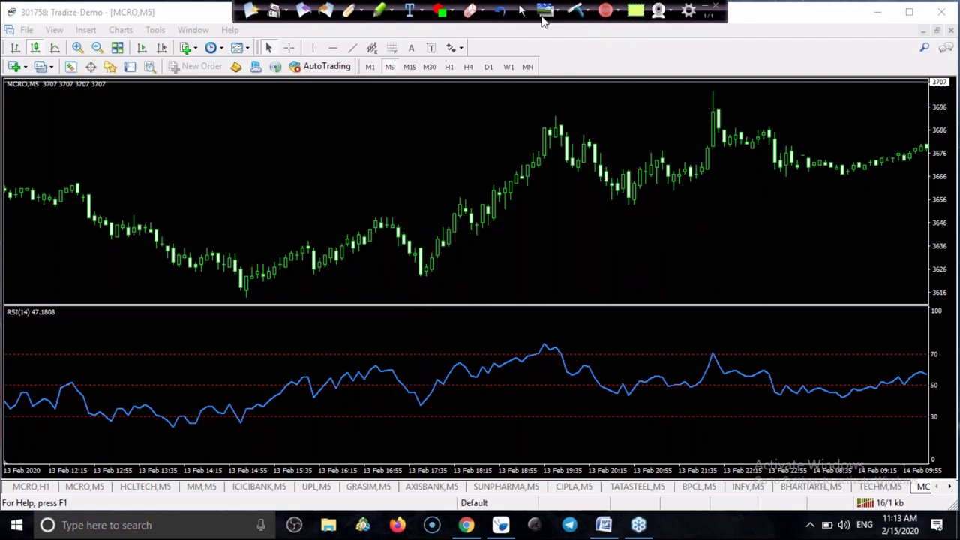
# Check the RSI topics in Word again, return to MetaTrader, and bring the 14 February candles into view.
pyautogui.moveTo(500, 525)
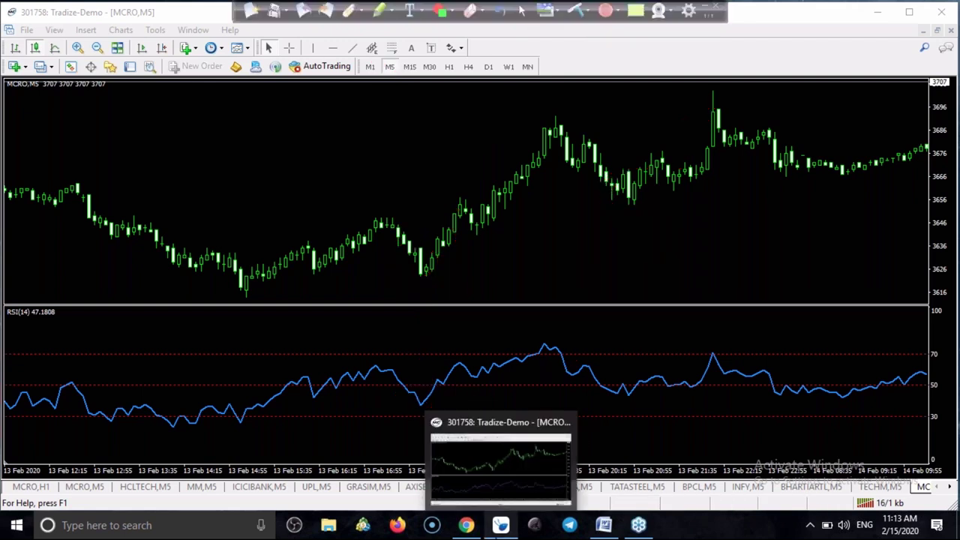
pyautogui.click(604, 529)
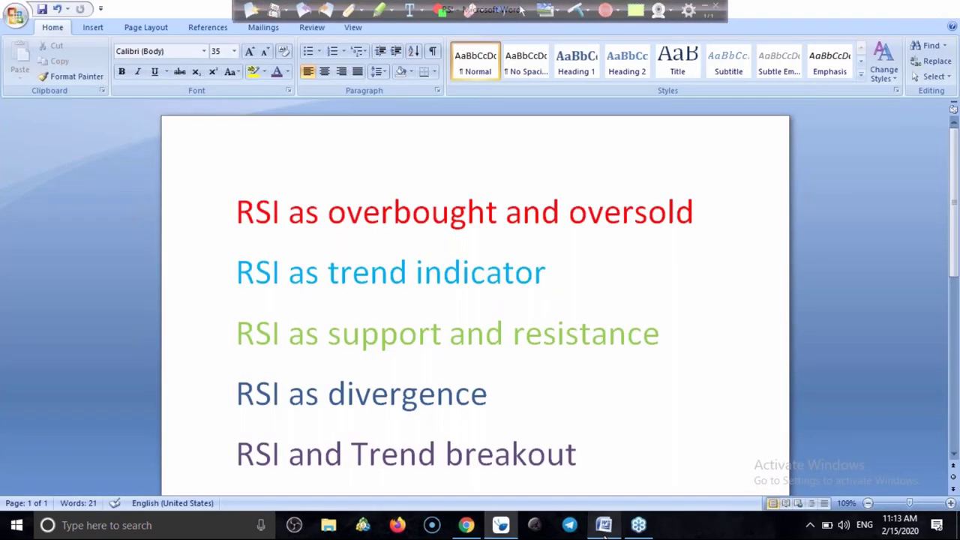
pyautogui.click(604, 529)
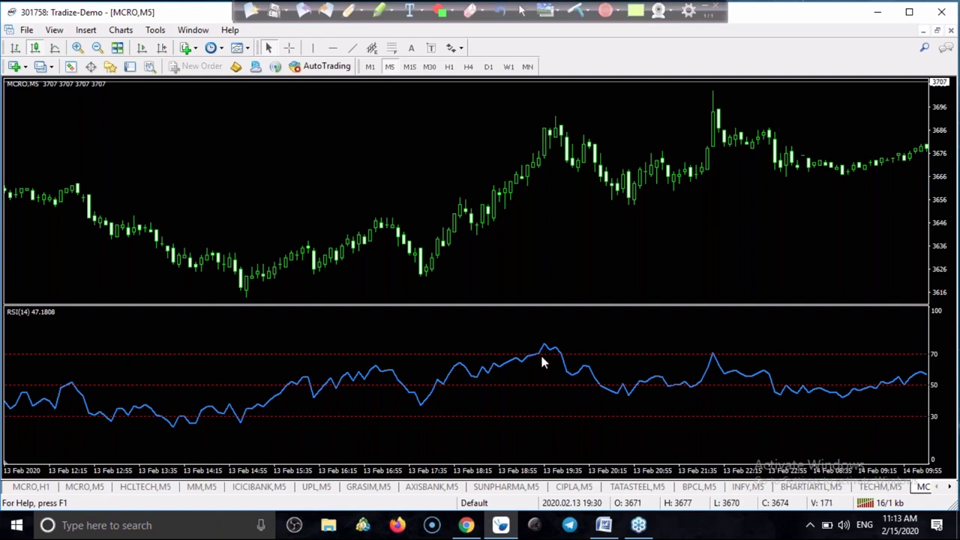
pyautogui.moveTo(630, 285); pyautogui.dragTo(99, 255)
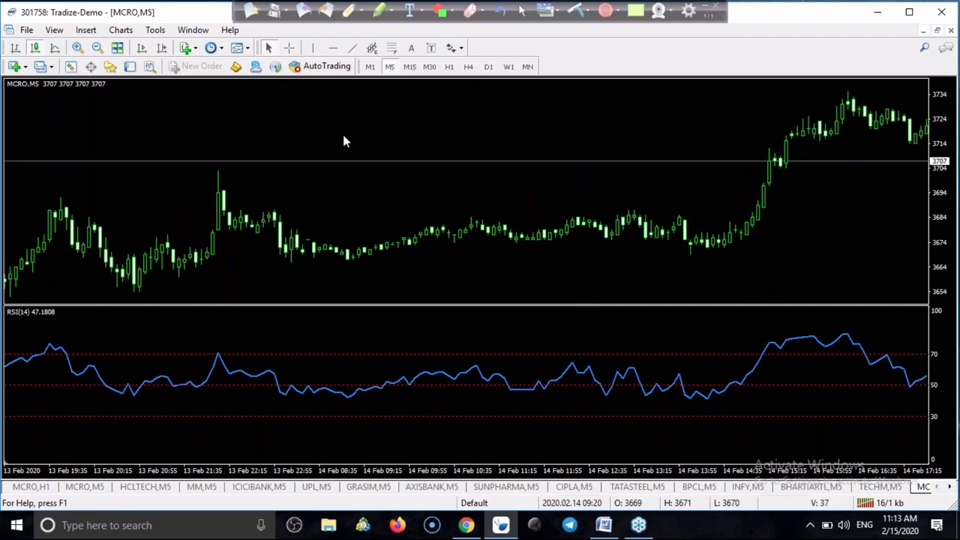
# Draw a falling red line across the 14 February RSI peaks and a rising red line over the corresponding price highs.
pyautogui.click(457, 18)
pyautogui.moveTo(571, 363); pyautogui.dragTo(780, 388)
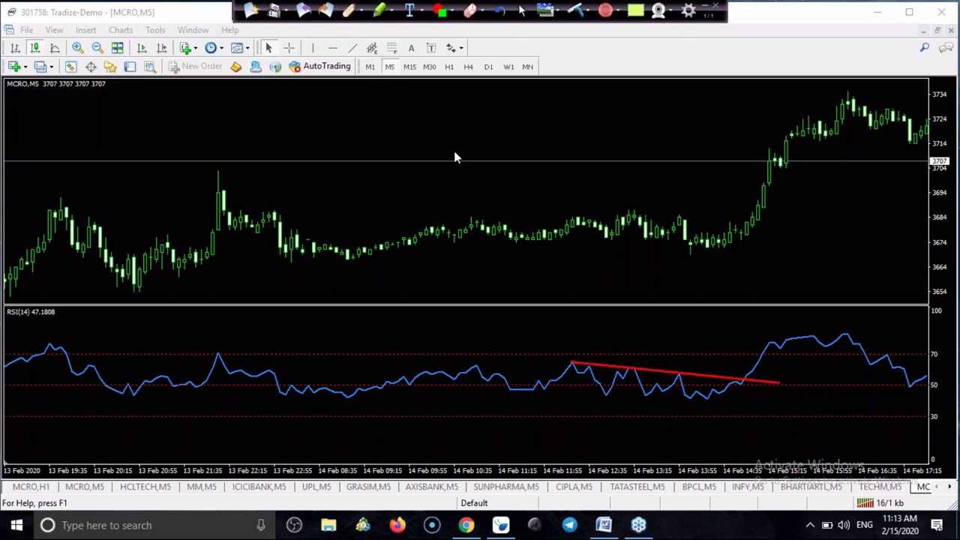
pyautogui.moveTo(571, 217)
pyautogui.mouseDown()
pyautogui.moveTo(692, 188)
pyautogui.moveTo(736, 202)
pyautogui.mouseUp()
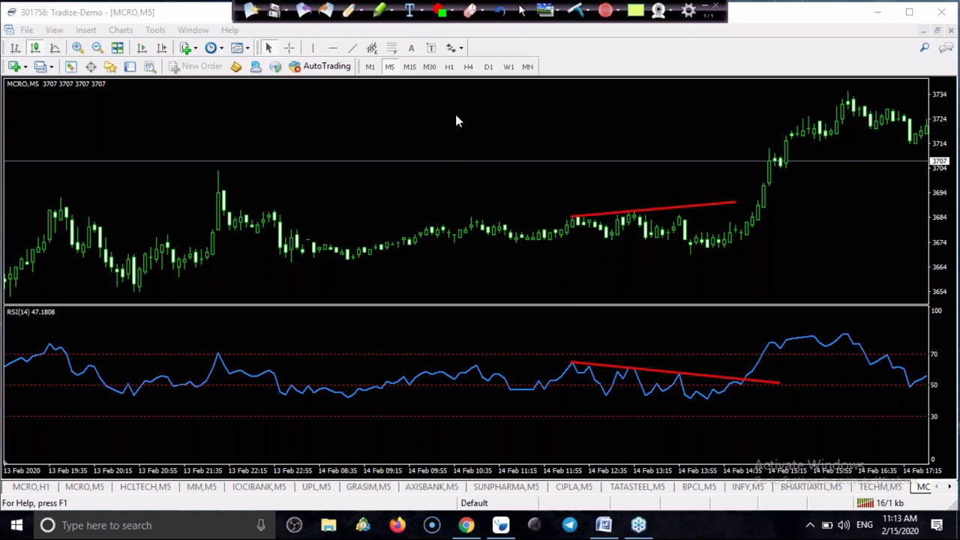
# Switch the pen colour to blue and trace the first two peaks under the red lines on both the RSI and the price.
pyautogui.click(354, 15)
pyautogui.moveTo(543, 389); pyautogui.dragTo(581, 367)
pyautogui.click(363, 15)
pyautogui.click(360, 122)
pyautogui.moveTo(548, 401)
pyautogui.mouseDown()
pyautogui.moveTo(579, 366)
pyautogui.moveTo(611, 402)
pyautogui.mouseUp()
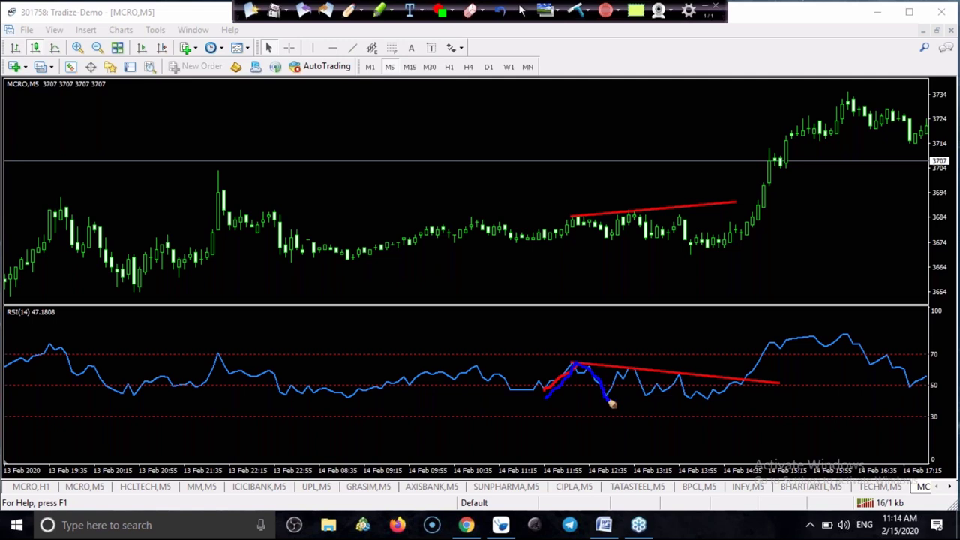
pyautogui.moveTo(540, 249)
pyautogui.mouseDown()
pyautogui.moveTo(583, 217)
pyautogui.moveTo(613, 240)
pyautogui.mouseUp()
pyautogui.moveTo(612, 397)
pyautogui.mouseDown()
pyautogui.moveTo(635, 375)
pyautogui.moveTo(647, 398)
pyautogui.mouseUp()
pyautogui.moveTo(614, 240)
pyautogui.mouseDown()
pyautogui.moveTo(641, 217)
pyautogui.moveTo(654, 245)
pyautogui.mouseUp()
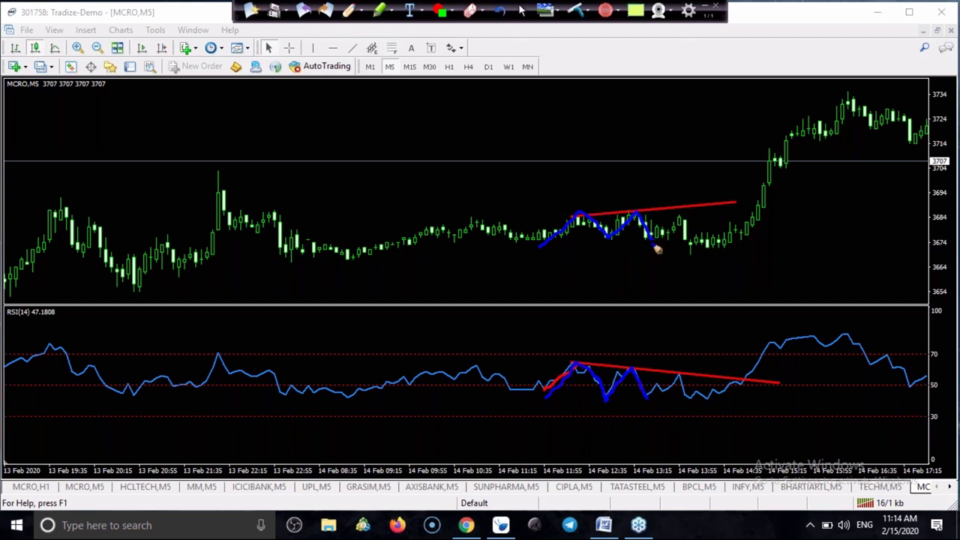
# Trace the third peak on the RSI and the price, circle the spot above the price peak, and clear the annotations.
pyautogui.moveTo(653, 405); pyautogui.dragTo(683, 381)
pyautogui.moveTo(683, 380); pyautogui.dragTo(698, 410)
pyautogui.moveTo(651, 244)
pyautogui.mouseDown()
pyautogui.moveTo(681, 222)
pyautogui.moveTo(684, 200)
pyautogui.moveTo(688, 208)
pyautogui.moveTo(673, 206)
pyautogui.moveTo(685, 201)
pyautogui.moveTo(698, 264)
pyautogui.mouseUp()
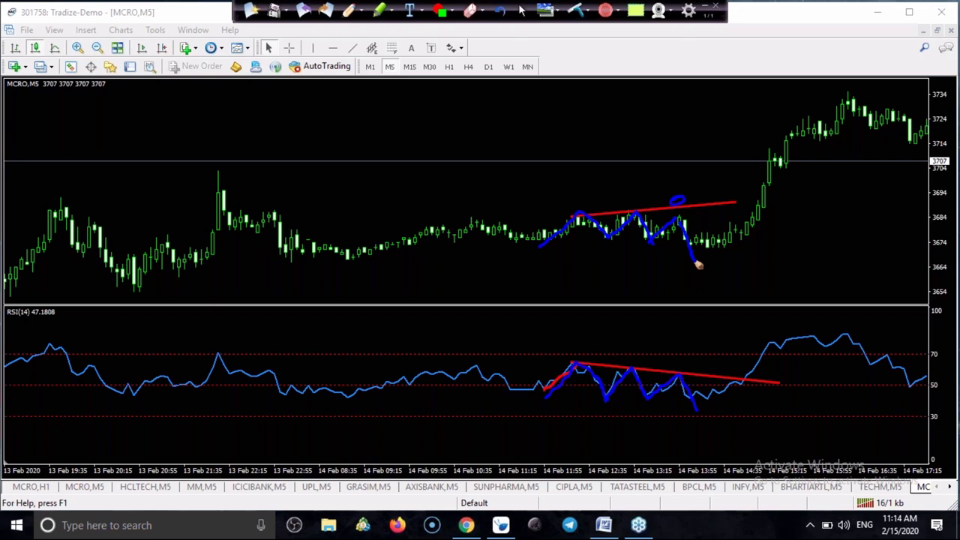
pyautogui.click(575, 9)
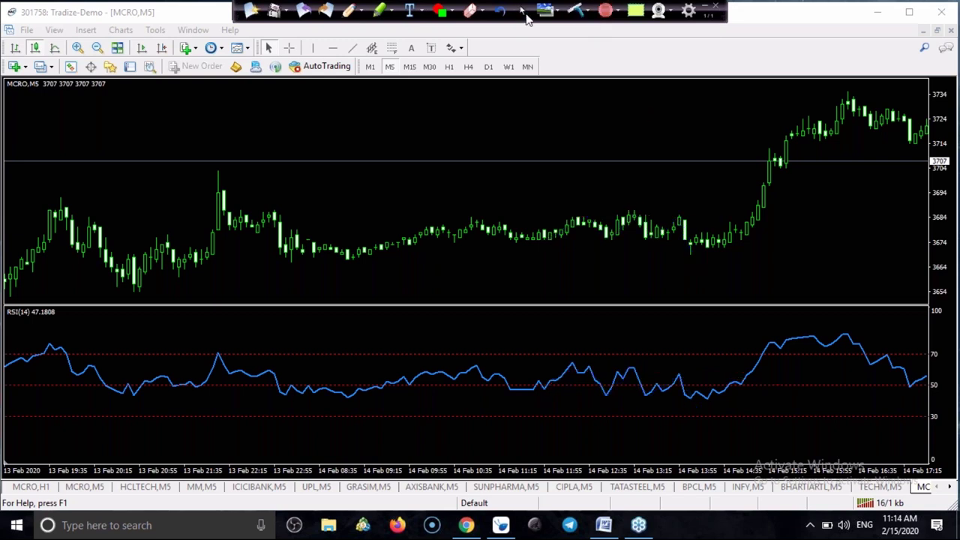
# Read through the RSI topic list in Word down to trend breakout and switch back to the MetaTrader chart.
pyautogui.click(604, 525)
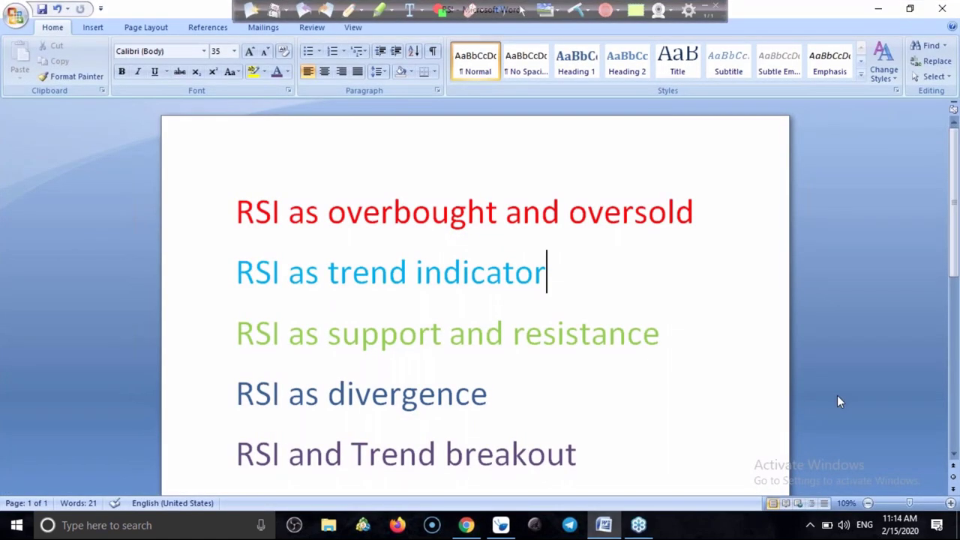
pyautogui.moveTo(959, 256); pyautogui.dragTo(957, 293)
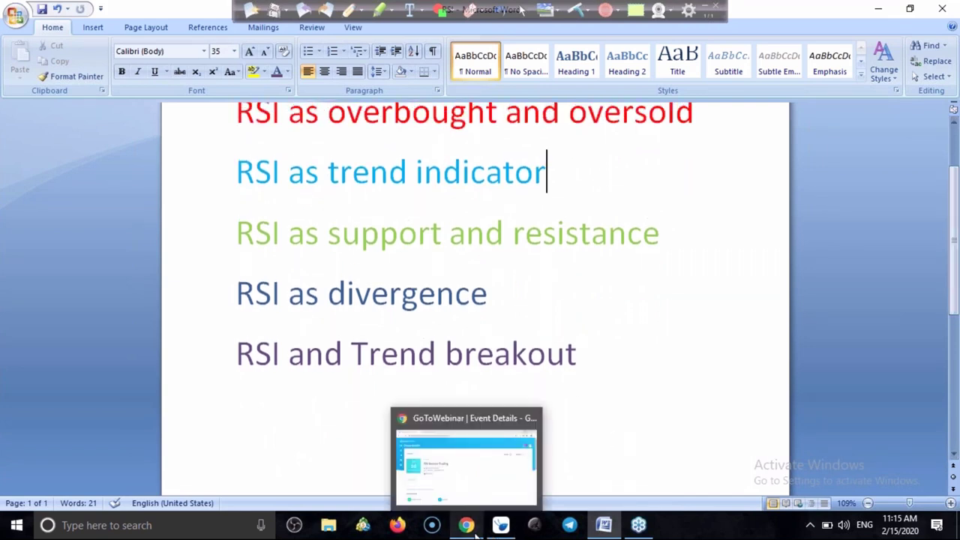
pyautogui.moveTo(503, 525)
pyautogui.click(502, 462)
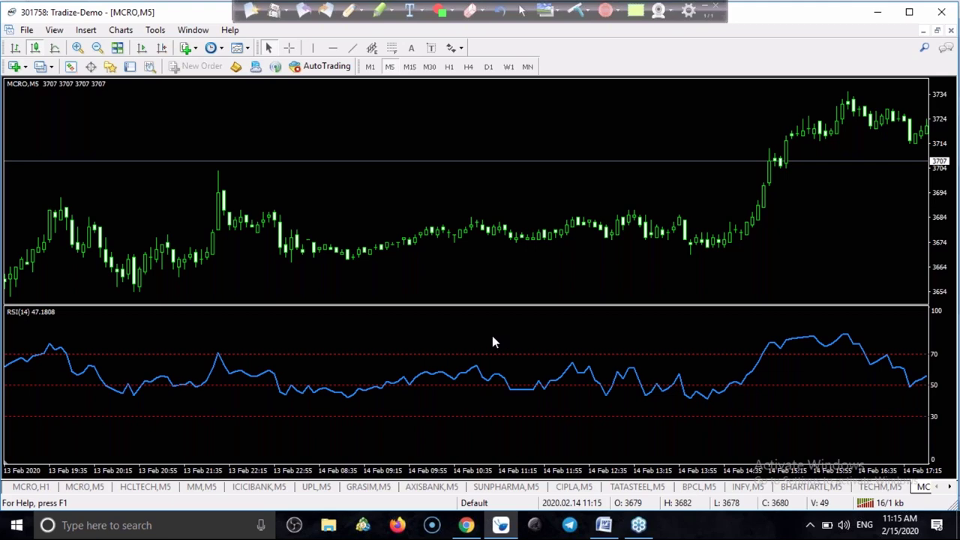
# Circle the two main 13 February price peaks in blue and join them with a rising red line.
pyautogui.moveTo(262, 296); pyautogui.dragTo(350, 278)
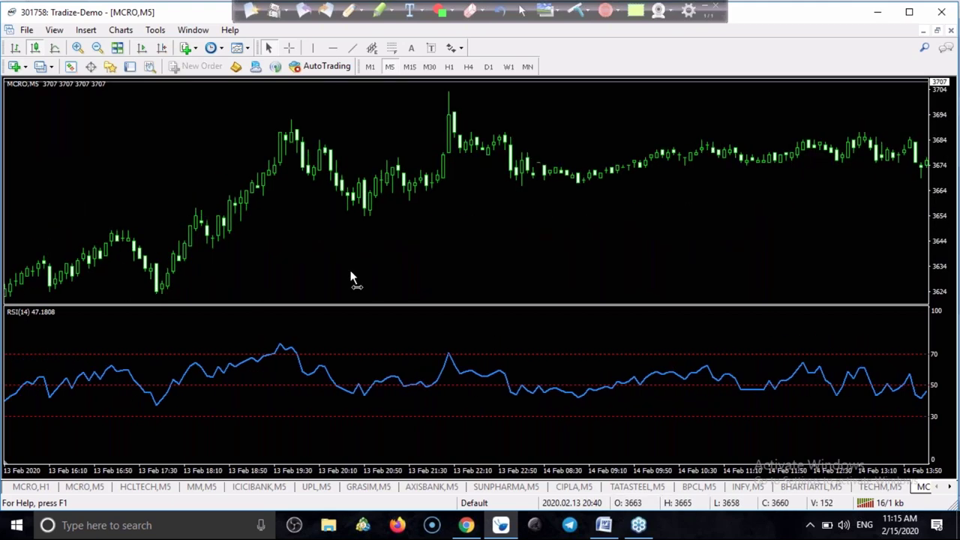
pyautogui.scroll(-5, 419, 253)
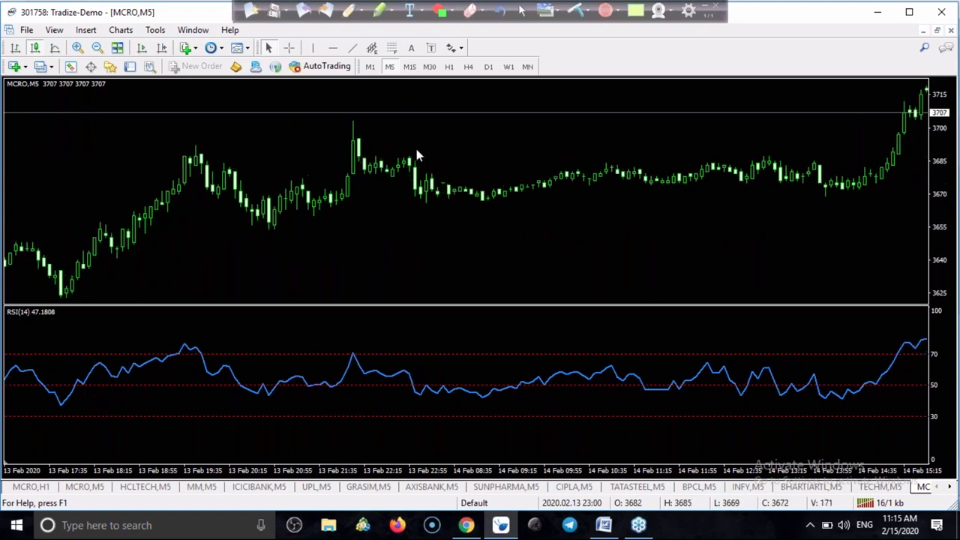
pyautogui.click(347, 21)
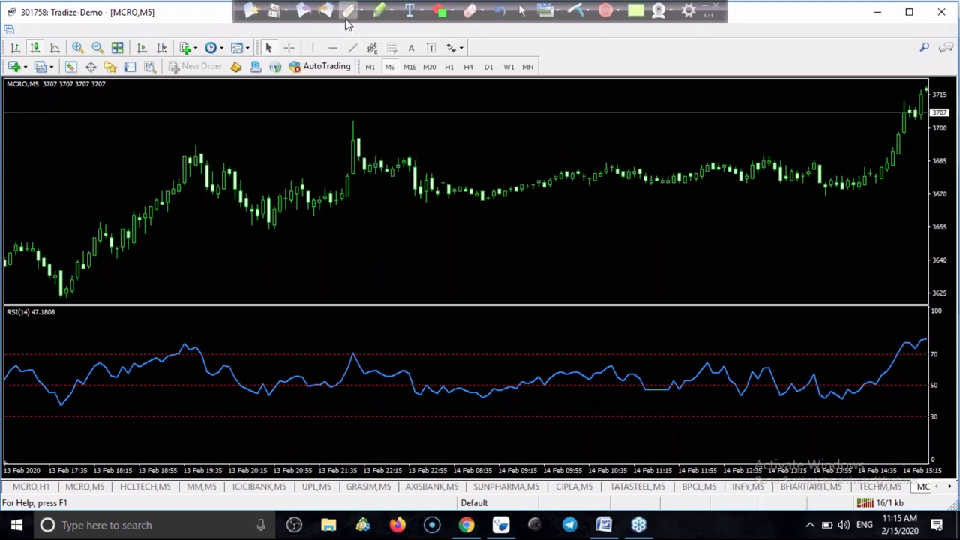
pyautogui.moveTo(194, 144); pyautogui.dragTo(200, 149)
pyautogui.moveTo(342, 126)
pyautogui.mouseDown()
pyautogui.moveTo(358, 126)
pyautogui.moveTo(348, 109)
pyautogui.mouseUp()
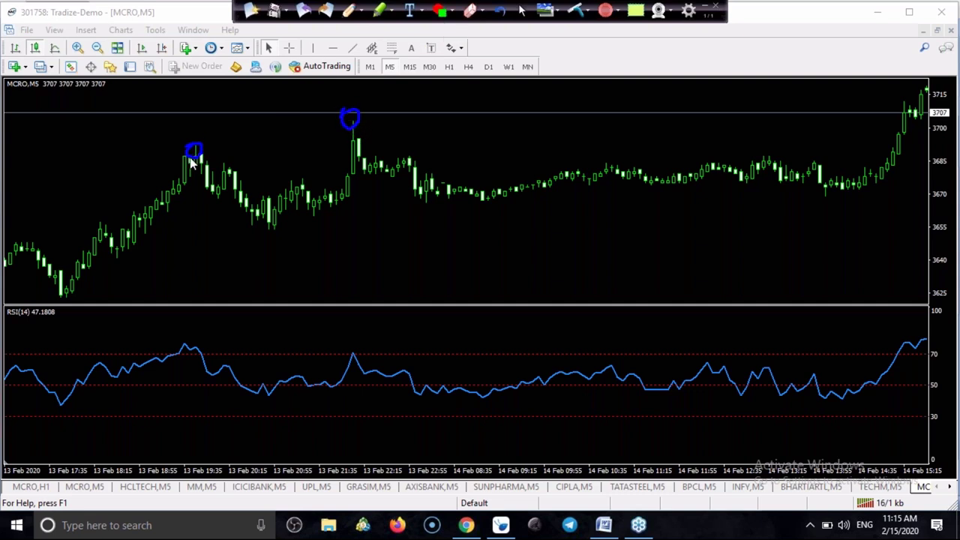
pyautogui.moveTo(195, 154); pyautogui.dragTo(360, 118)
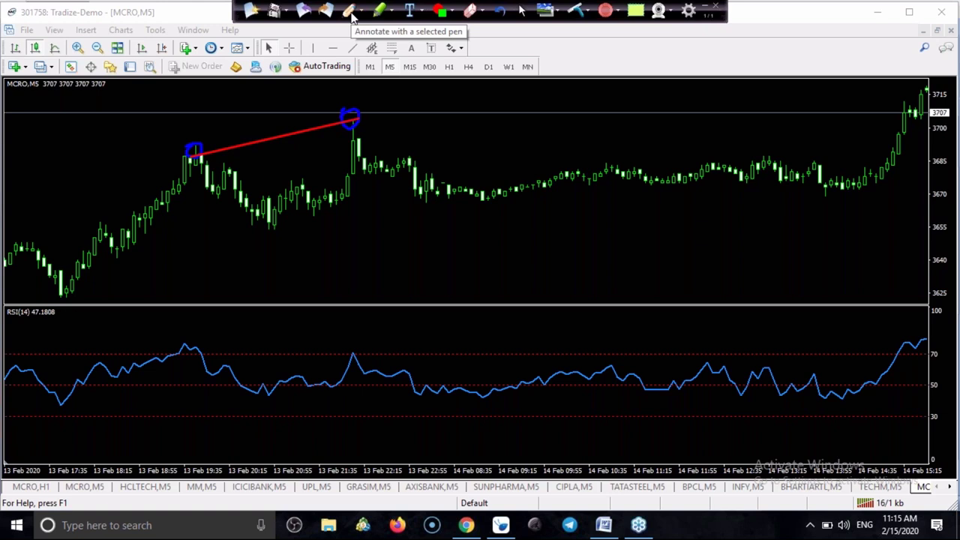
# Circle the two matching 13 February RSI peaks in blue and join them with a falling red line.
pyautogui.moveTo(180, 349)
pyautogui.mouseDown()
pyautogui.moveTo(191, 337)
pyautogui.moveTo(193, 358)
pyautogui.moveTo(188, 331)
pyautogui.mouseUp()
pyautogui.moveTo(352, 351)
pyautogui.mouseDown()
pyautogui.moveTo(359, 339)
pyautogui.moveTo(365, 361)
pyautogui.moveTo(345, 358)
pyautogui.moveTo(352, 345)
pyautogui.mouseUp()
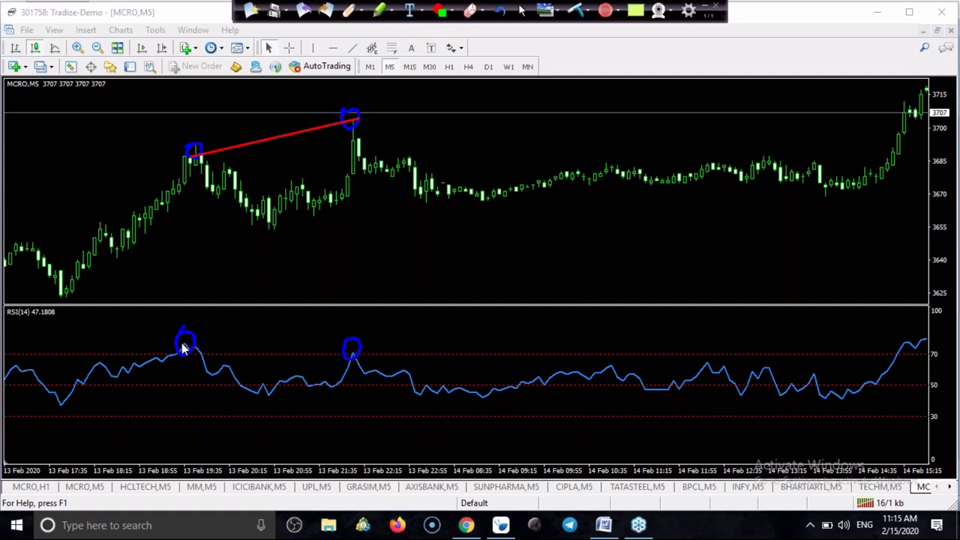
pyautogui.moveTo(183, 342); pyautogui.dragTo(382, 356)
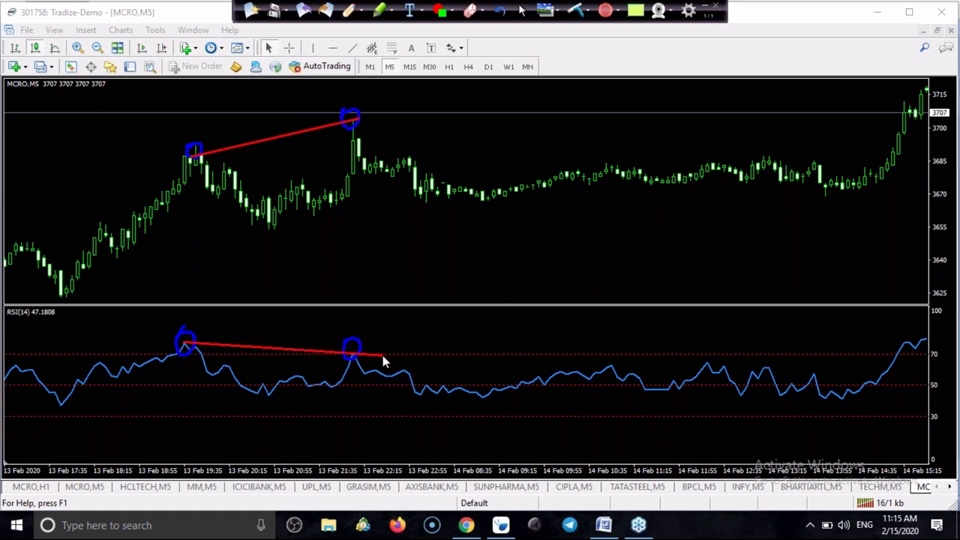
# Draw blue arrows for the rising price highs, the falling RSI and the expected price drop, and clear the annotations.
pyautogui.click(348, 9)
pyautogui.moveTo(388, 138)
pyautogui.mouseDown()
pyautogui.moveTo(432, 119)
pyautogui.moveTo(425, 131)
pyautogui.mouseUp()
pyautogui.moveTo(351, 298)
pyautogui.mouseDown()
pyautogui.moveTo(398, 322)
pyautogui.moveTo(402, 299)
pyautogui.mouseUp()
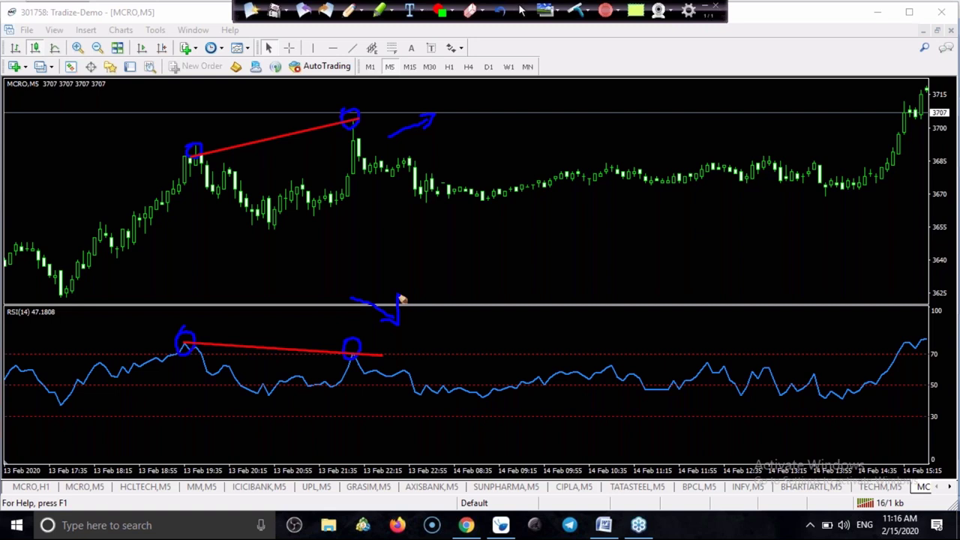
pyautogui.moveTo(365, 152)
pyautogui.mouseDown()
pyautogui.moveTo(476, 253)
pyautogui.moveTo(454, 248)
pyautogui.moveTo(480, 223)
pyautogui.mouseUp()
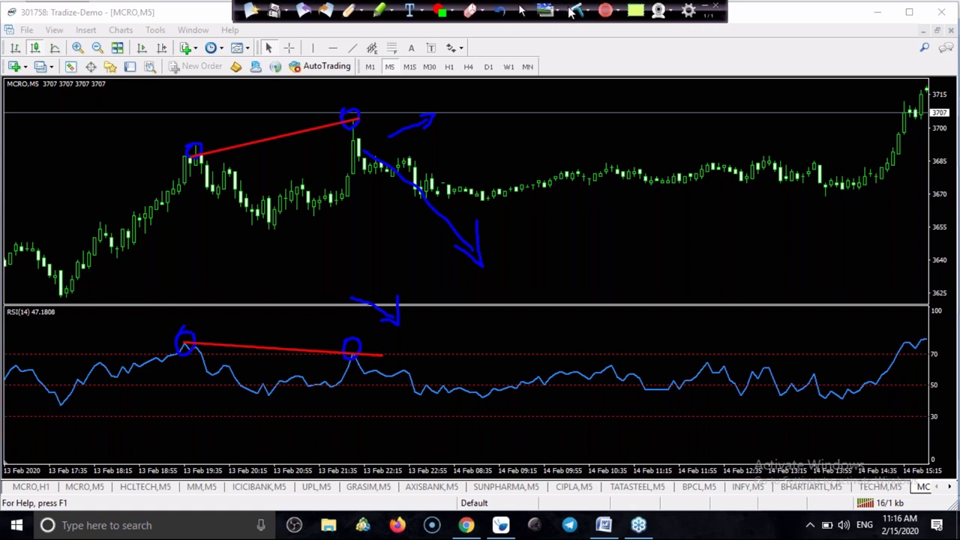
pyautogui.click(568, 13)
pyautogui.click(522, 11)
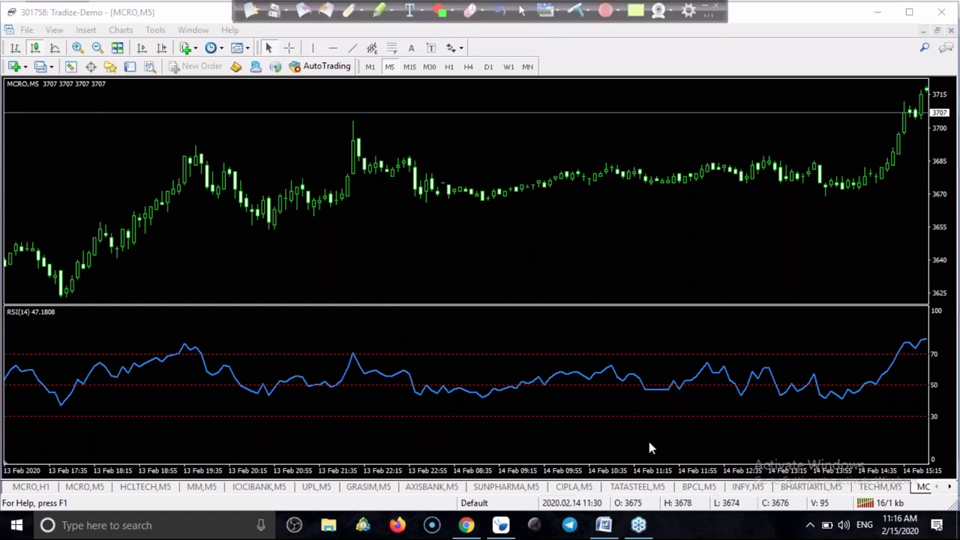
# Check the RSI topic list in Word down to trend breakout and return to the MetaTrader chart.
pyautogui.moveTo(498, 529)
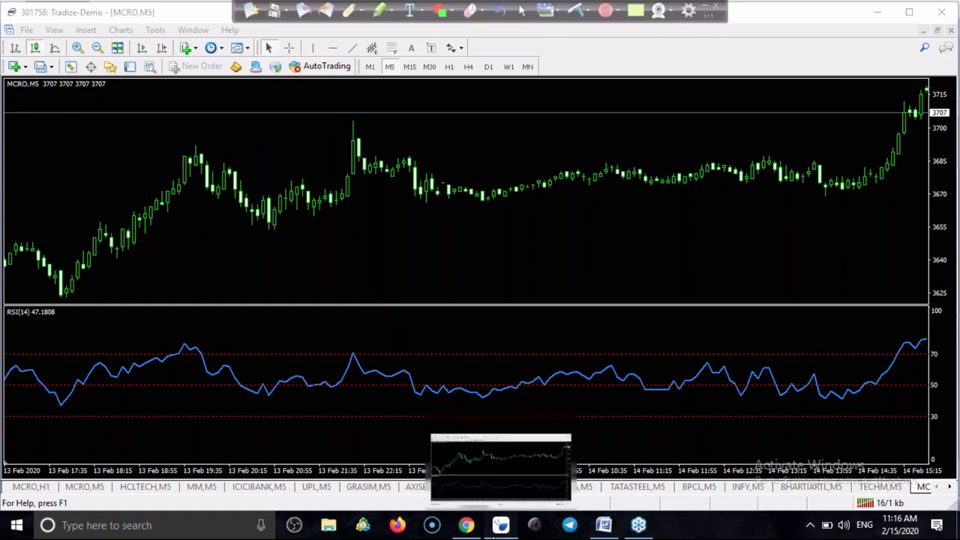
pyautogui.click(606, 528)
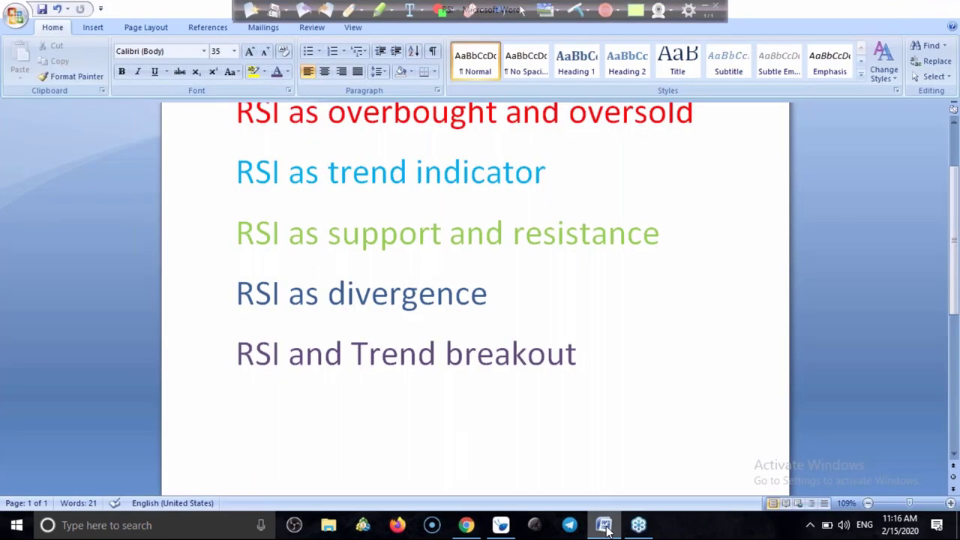
pyautogui.click(606, 528)
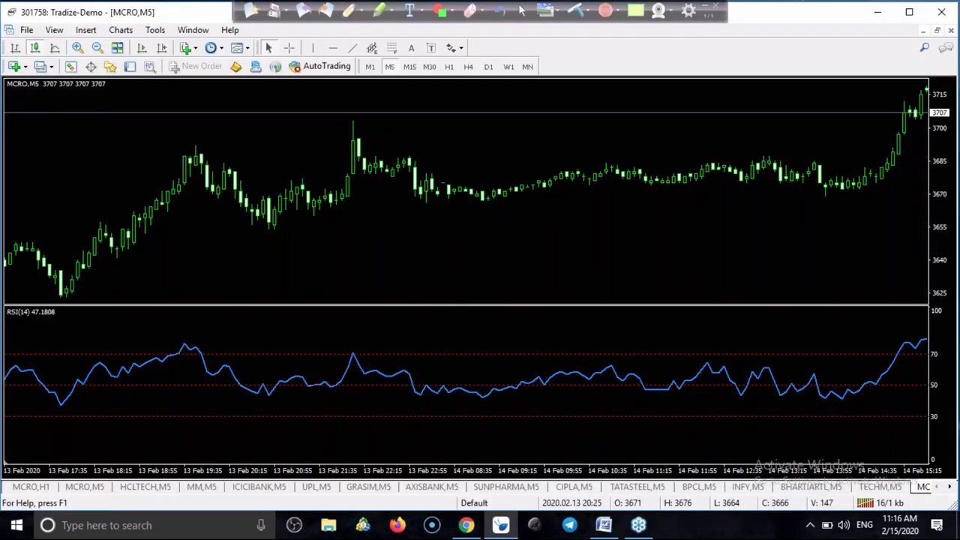
# Draw falling red lines over the 13 February downtrend from about 12:30, on both the price and the RSI.
pyautogui.scroll(5, 373, 262)
pyautogui.scroll(-15, 407, 291)
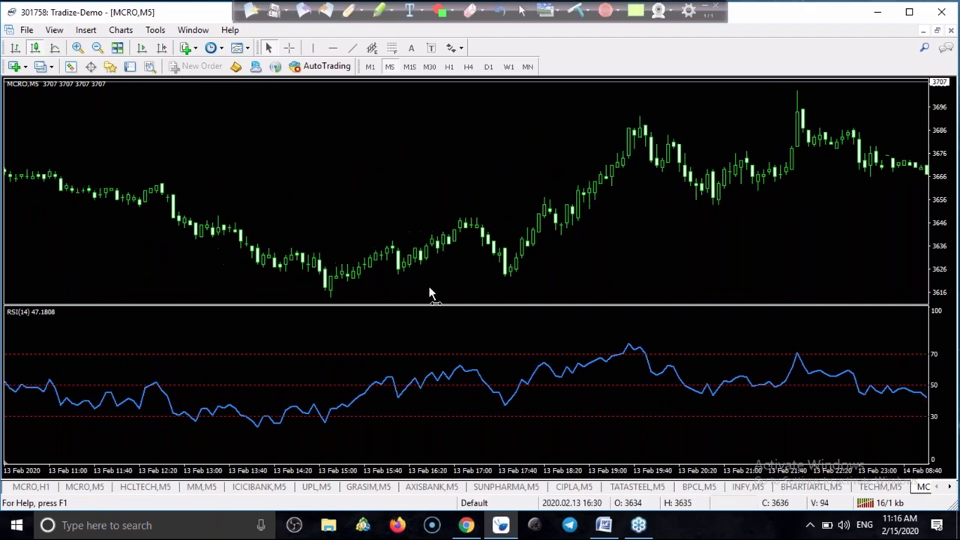
pyautogui.scroll(3, 525, 285)
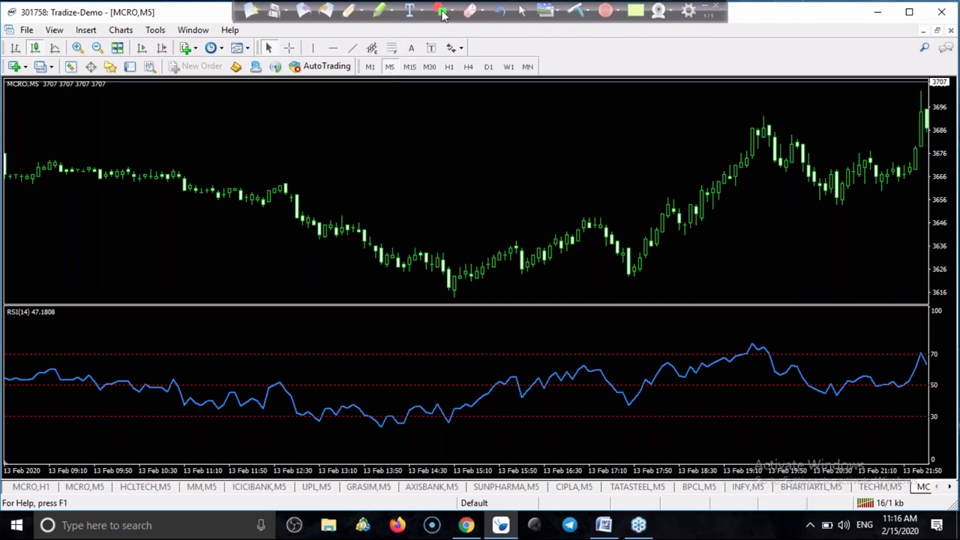
pyautogui.moveTo(285, 182)
pyautogui.mouseDown()
pyautogui.moveTo(445, 272)
pyautogui.moveTo(492, 282)
pyautogui.mouseUp()
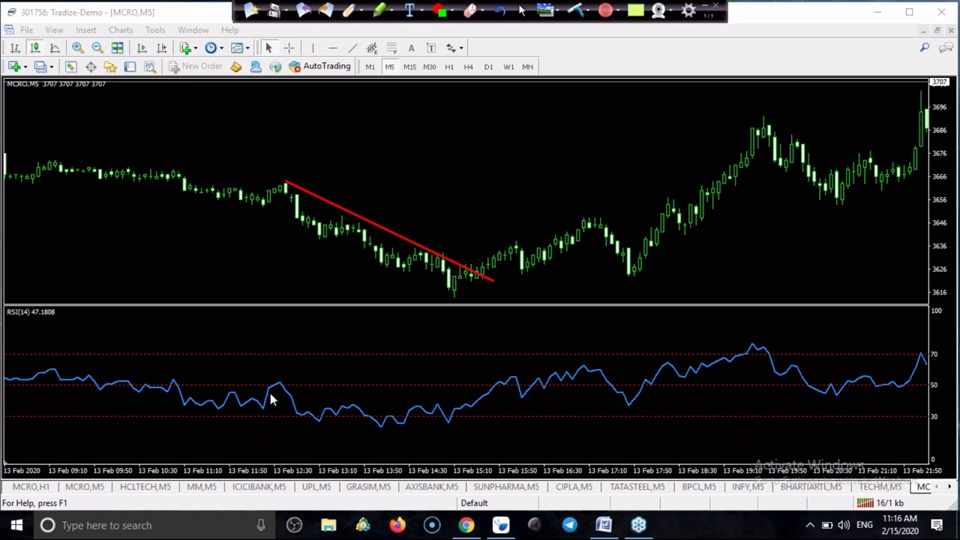
pyautogui.moveTo(278, 382)
pyautogui.mouseDown()
pyautogui.moveTo(418, 410)
pyautogui.moveTo(417, 428)
pyautogui.moveTo(437, 427)
pyautogui.mouseUp()
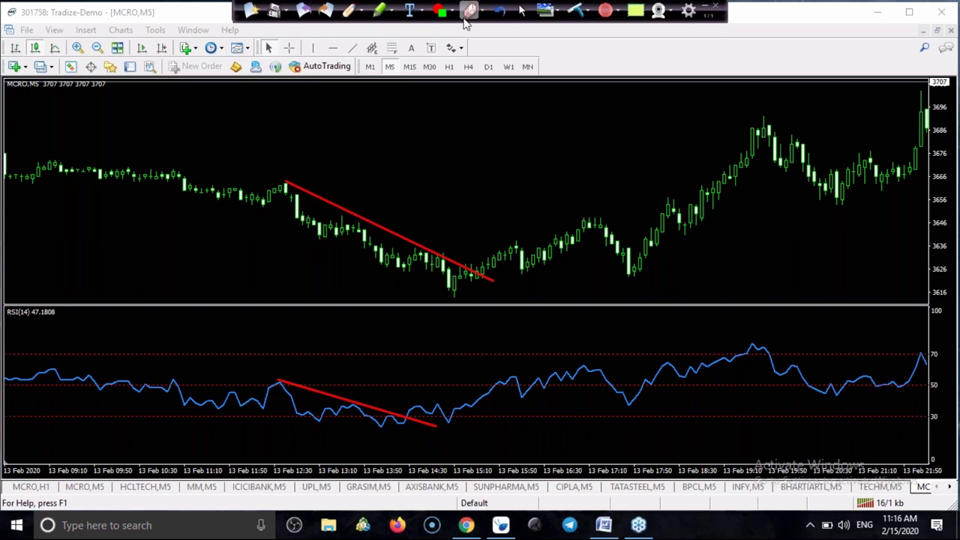
# Erase the red line on the price and redraw it along the falling highs.
pyautogui.moveTo(277, 187)
pyautogui.mouseDown()
pyautogui.moveTo(495, 266)
pyautogui.moveTo(432, 261)
pyautogui.moveTo(355, 228)
pyautogui.moveTo(379, 229)
pyautogui.mouseUp()
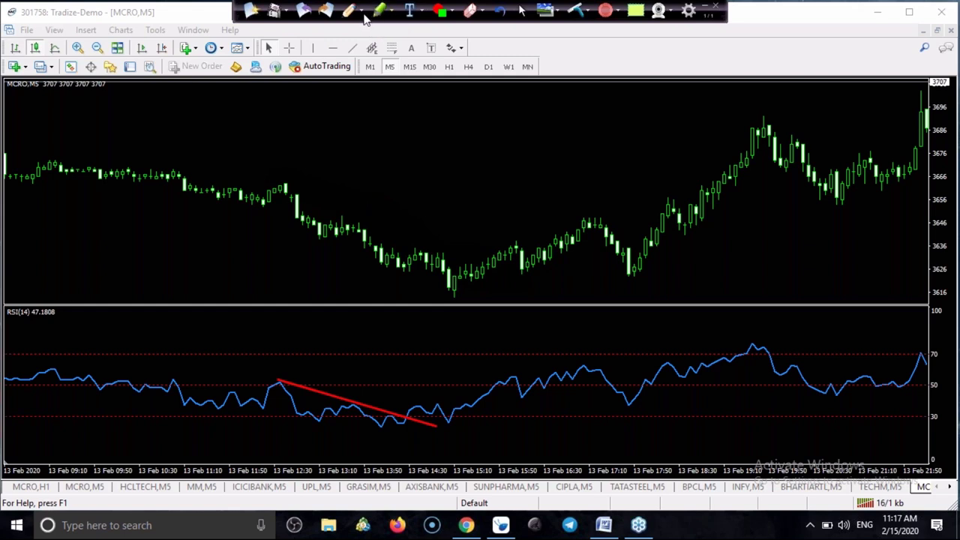
pyautogui.click(439, 13)
pyautogui.moveTo(284, 186)
pyautogui.mouseDown()
pyautogui.moveTo(448, 273)
pyautogui.moveTo(484, 282)
pyautogui.mouseUp()
# Circle three matching points in blue along the falling red lines on the price and the RSI.
pyautogui.click(349, 11)
pyautogui.moveTo(279, 186); pyautogui.dragTo(285, 183)
pyautogui.moveTo(281, 386)
pyautogui.mouseDown()
pyautogui.moveTo(288, 377)
pyautogui.moveTo(283, 384)
pyautogui.mouseUp()
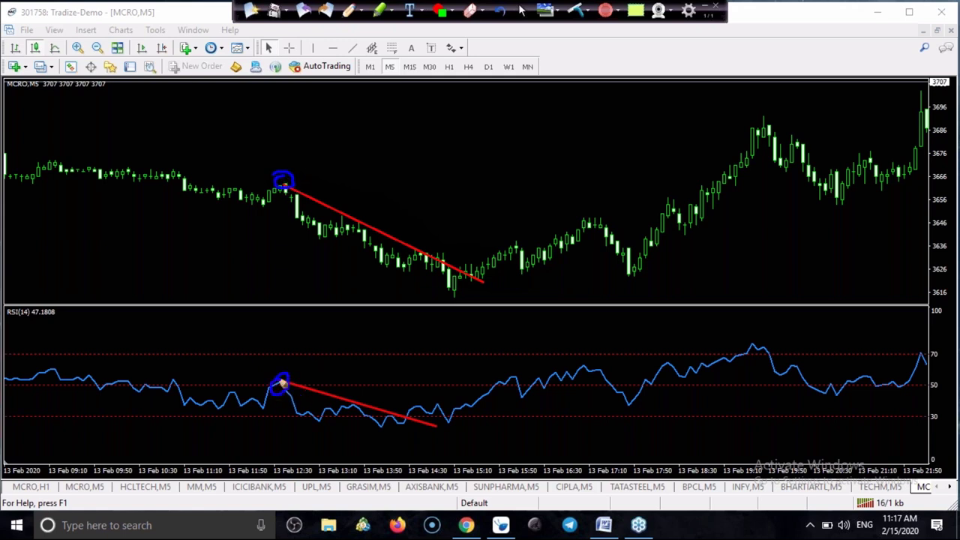
pyautogui.moveTo(363, 213)
pyautogui.mouseDown()
pyautogui.moveTo(351, 228)
pyautogui.moveTo(364, 218)
pyautogui.mouseUp()
pyautogui.moveTo(353, 405)
pyautogui.mouseDown()
pyautogui.moveTo(367, 401)
pyautogui.moveTo(358, 398)
pyautogui.mouseUp()
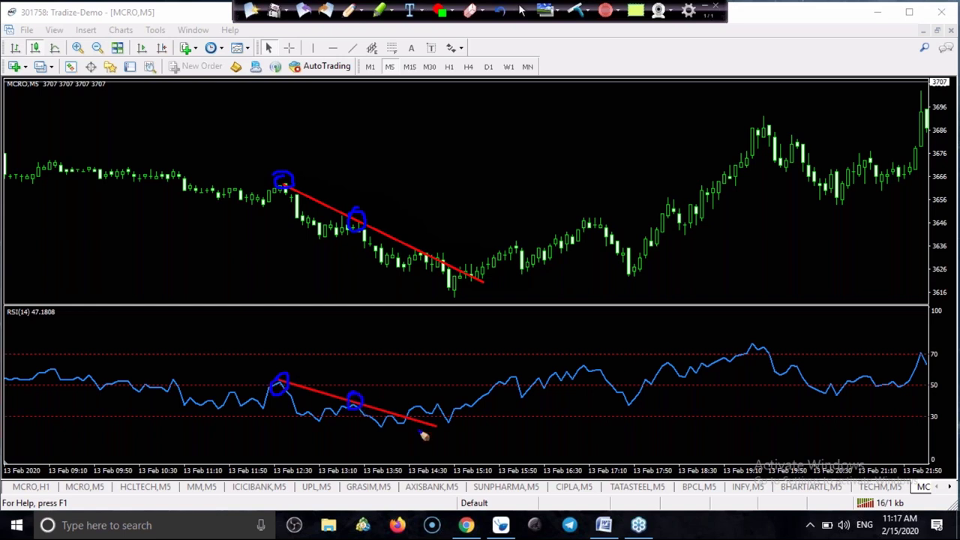
pyautogui.moveTo(413, 420)
pyautogui.mouseDown()
pyautogui.moveTo(400, 413)
pyautogui.moveTo(417, 405)
pyautogui.mouseUp()
pyautogui.moveTo(433, 261)
pyautogui.mouseDown()
pyautogui.moveTo(439, 254)
pyautogui.moveTo(428, 259)
pyautogui.mouseUp()
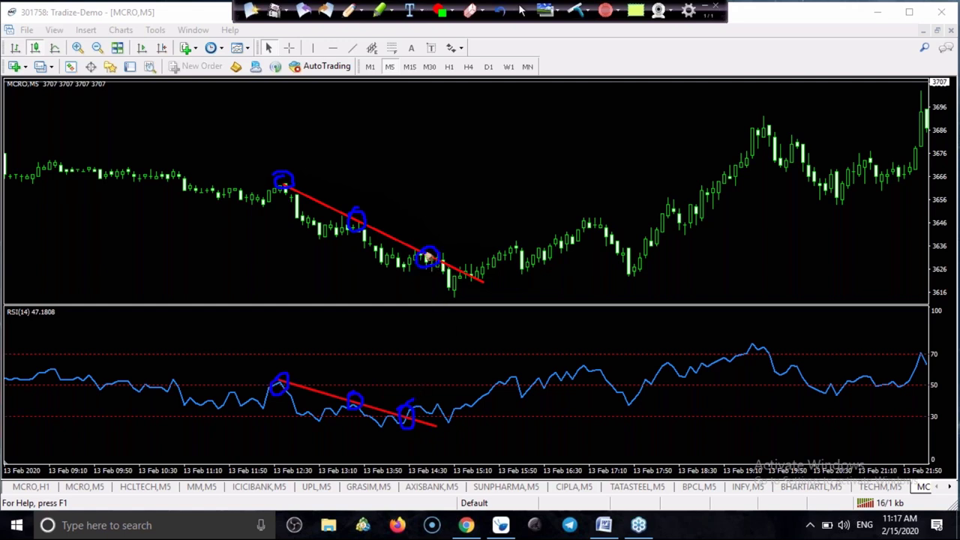
# Mark a cross above the third price circle and an arrow to the RSI breakout, and clear the annotations.
pyautogui.moveTo(423, 225)
pyautogui.mouseDown()
pyautogui.moveTo(447, 225)
pyautogui.moveTo(430, 239)
pyautogui.mouseUp()
pyautogui.moveTo(450, 366); pyautogui.dragTo(414, 407)
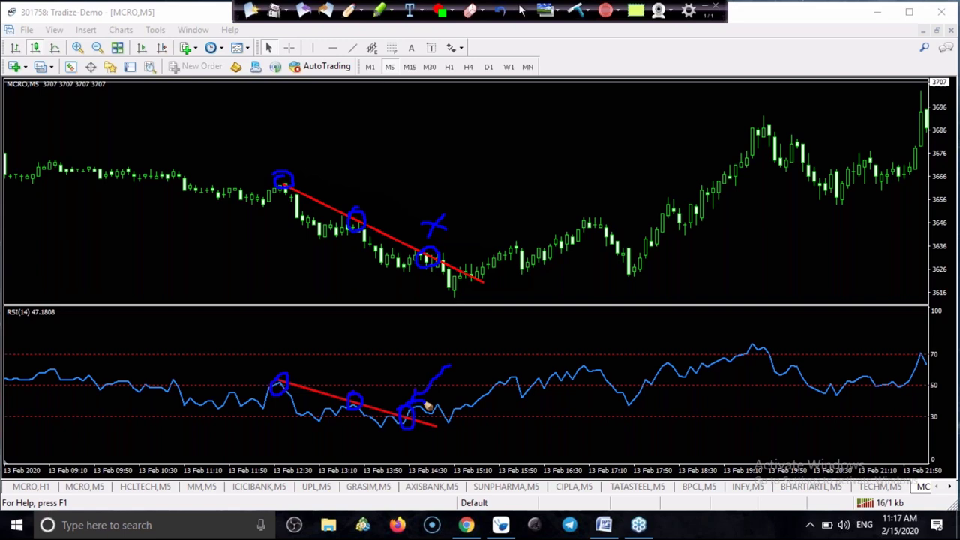
pyautogui.click(579, 11)
# Draw a flat blue line across the twin 12 February price highs and a falling one over the matching RSI peaks.
pyautogui.scroll(-10, 307, 192)
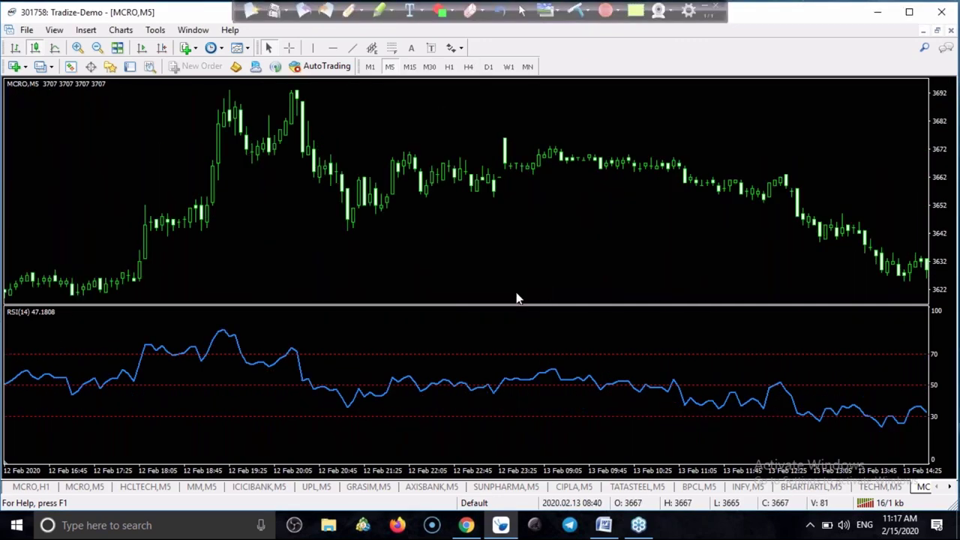
pyautogui.moveTo(397, 304); pyautogui.dragTo(593, 296)
pyautogui.moveTo(931, 263)
pyautogui.mouseDown()
pyautogui.moveTo(937, 270)
pyautogui.moveTo(935, 257)
pyautogui.mouseUp()
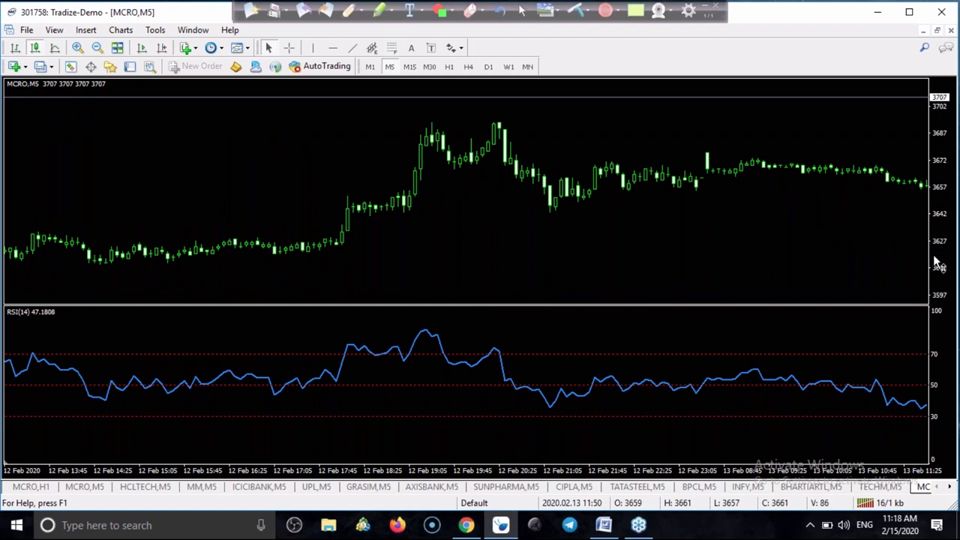
pyautogui.moveTo(700, 250); pyautogui.dragTo(697, 255)
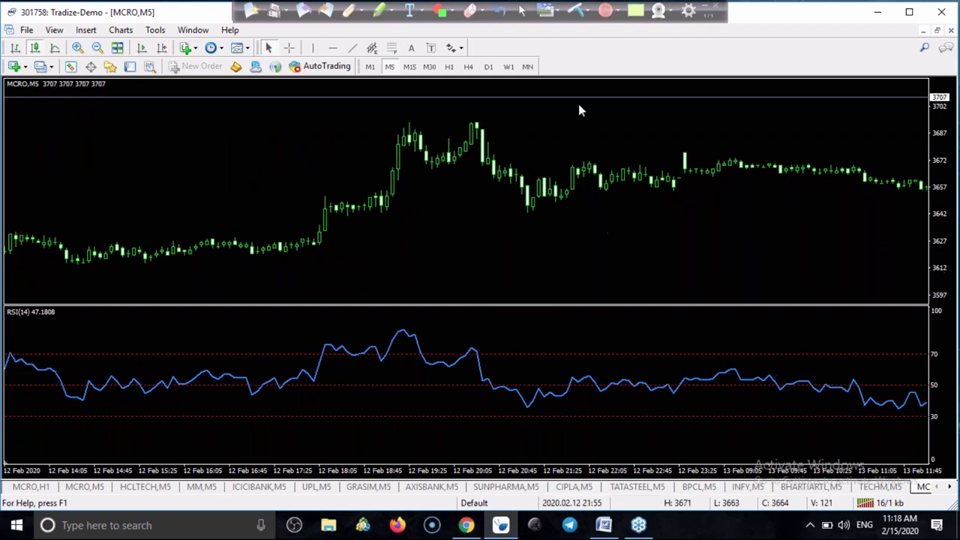
pyautogui.click(348, 11)
pyautogui.moveTo(406, 128); pyautogui.dragTo(477, 124)
pyautogui.moveTo(400, 323); pyautogui.dragTo(504, 366)
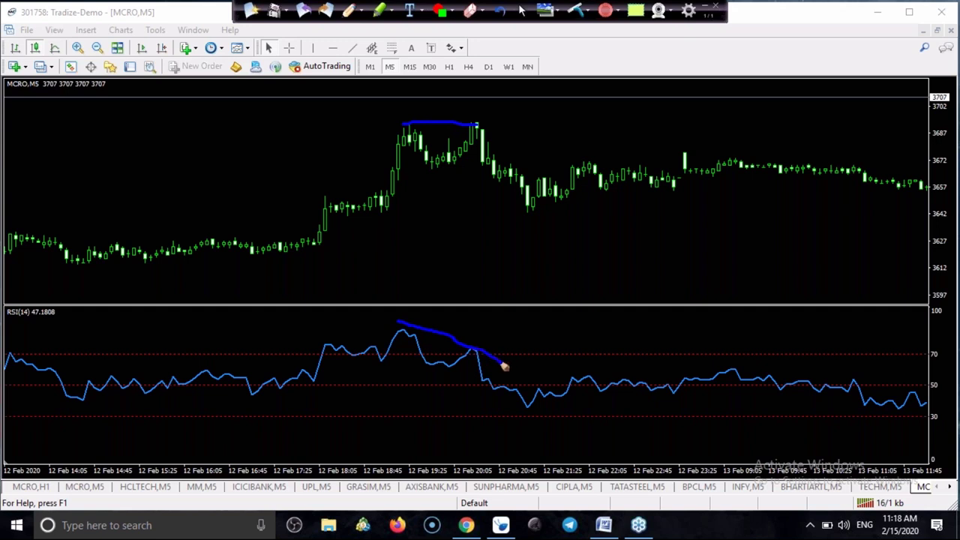
# Draw a large blue downward arrow on the price chart after the twin highs, and clear the annotations.
pyautogui.moveTo(562, 173)
pyautogui.mouseDown()
pyautogui.moveTo(665, 280)
pyautogui.moveTo(652, 289)
pyautogui.moveTo(683, 261)
pyautogui.mouseUp()
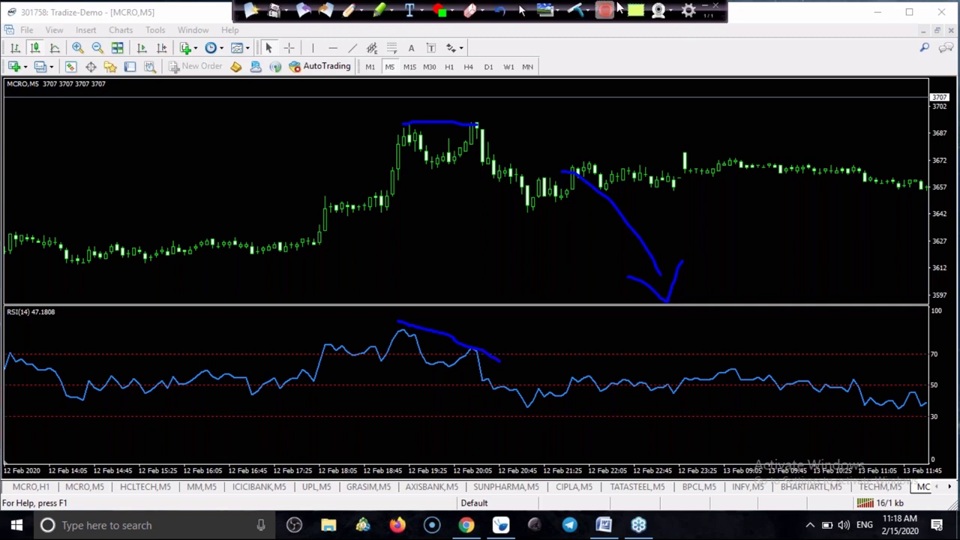
pyautogui.click(575, 10)
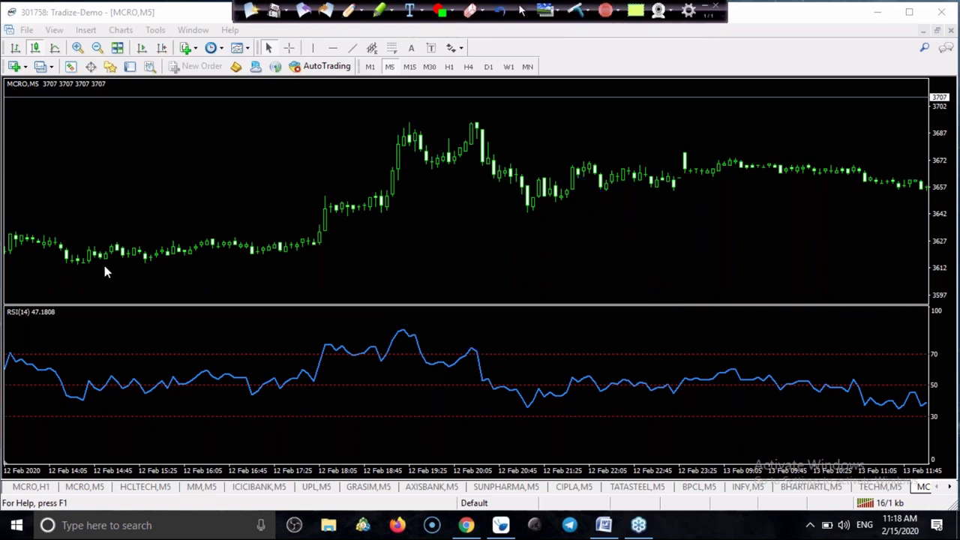
# Place a rising MetaTrader trendline under the 12 February price lows, removing the trial red annotation line there.
pyautogui.moveTo(71, 265)
pyautogui.mouseDown()
pyautogui.moveTo(393, 294)
pyautogui.moveTo(692, 225)
pyautogui.moveTo(781, 224)
pyautogui.mouseUp()
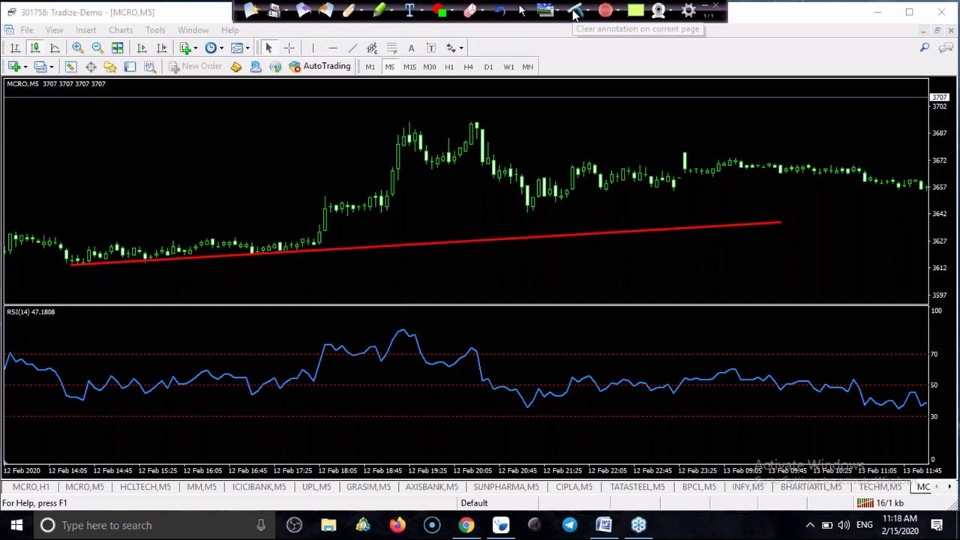
pyautogui.click(523, 11)
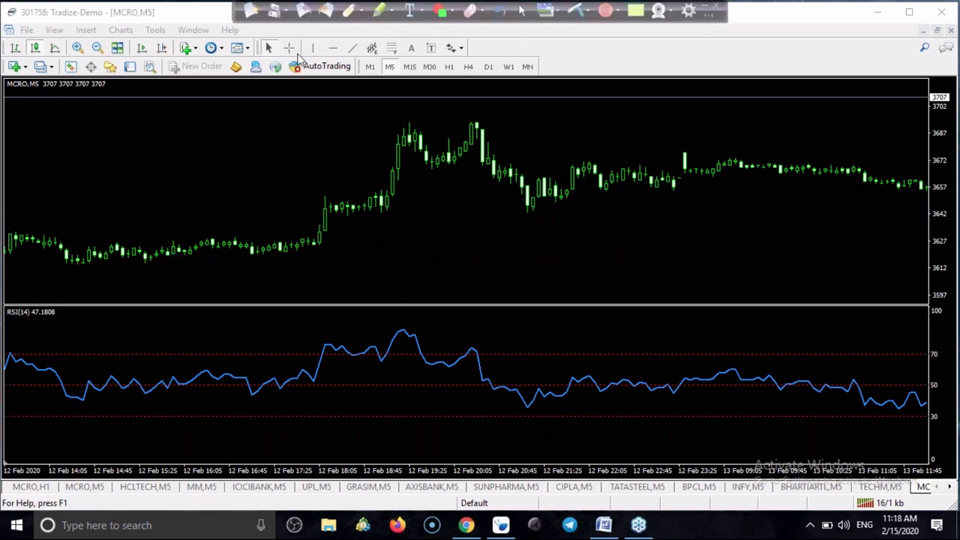
pyautogui.click(354, 50)
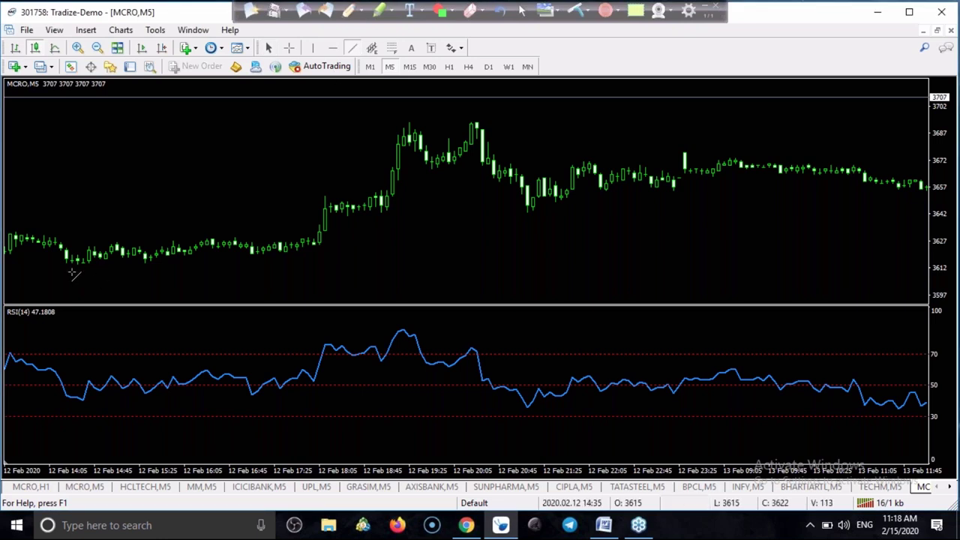
pyautogui.moveTo(60, 266); pyautogui.dragTo(455, 241)
pyautogui.moveTo(371, 213); pyautogui.dragTo(370, 213)
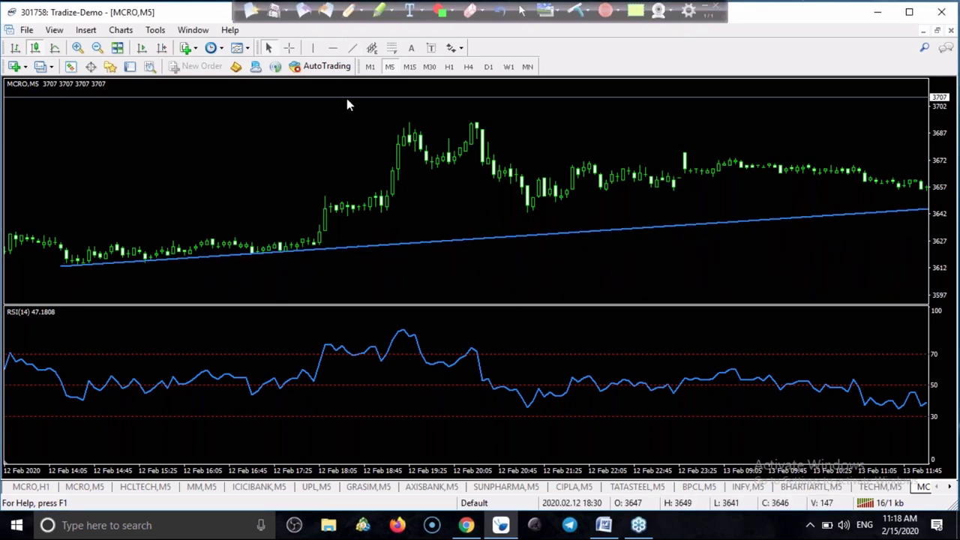
# Circle in blue the three price lows resting on the trendline and leave annotation mode.
pyautogui.click(350, 11)
pyautogui.moveTo(81, 278); pyautogui.dragTo(78, 265)
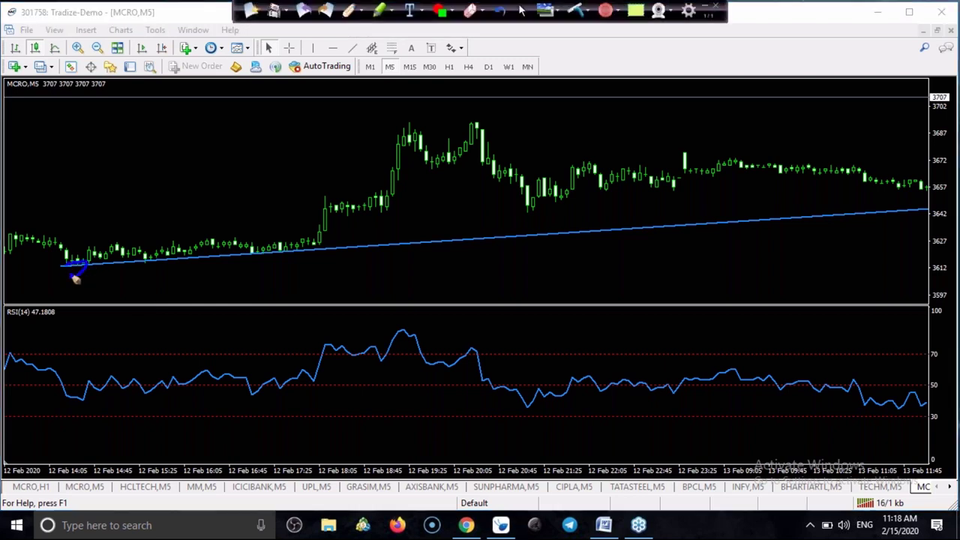
pyautogui.moveTo(146, 264); pyautogui.dragTo(150, 260)
pyautogui.moveTo(279, 259)
pyautogui.mouseDown()
pyautogui.moveTo(286, 249)
pyautogui.moveTo(291, 257)
pyautogui.mouseUp()
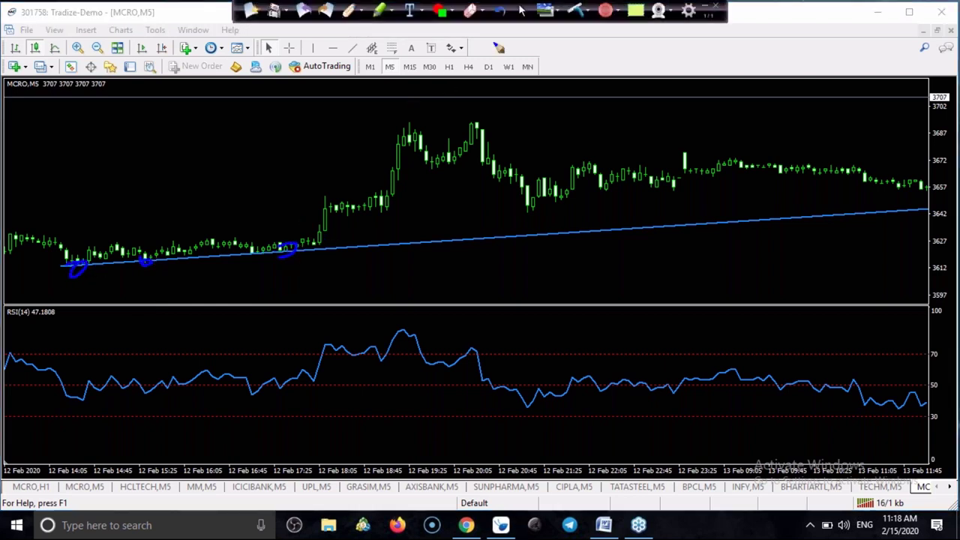
pyautogui.click(523, 10)
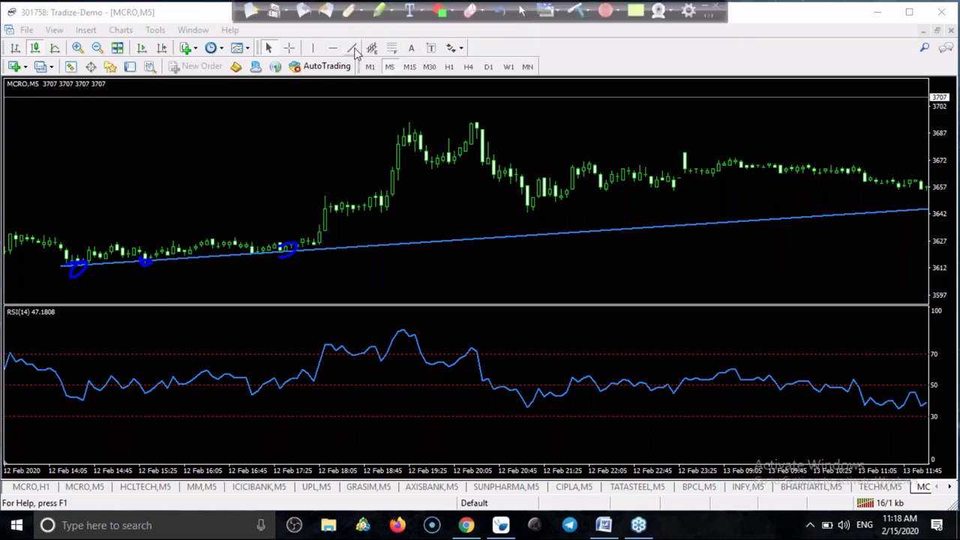
# Place a rising trendline under the 12 February RSI lows and link the three price lows down to it with blue pen lines.
pyautogui.click(354, 48)
pyautogui.moveTo(79, 402); pyautogui.dragTo(348, 391)
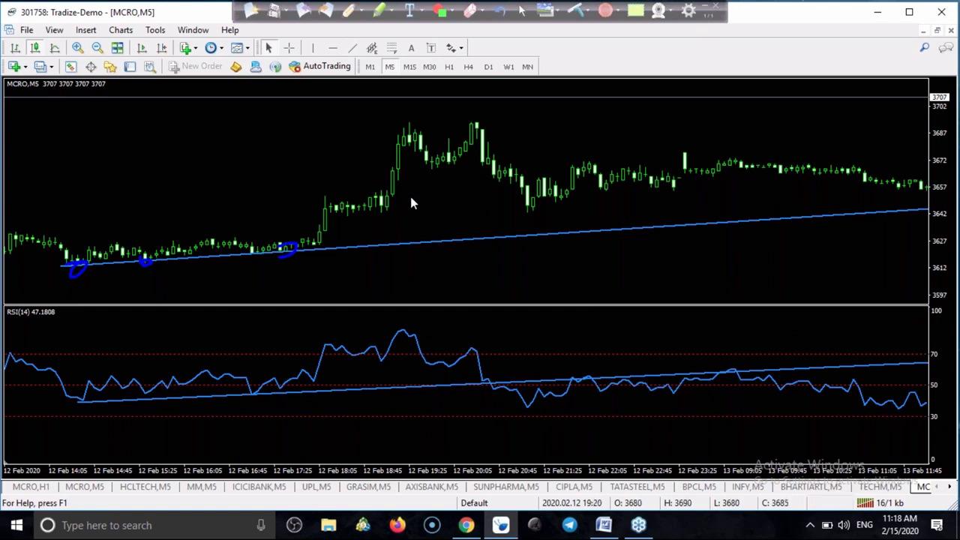
pyautogui.click(348, 11)
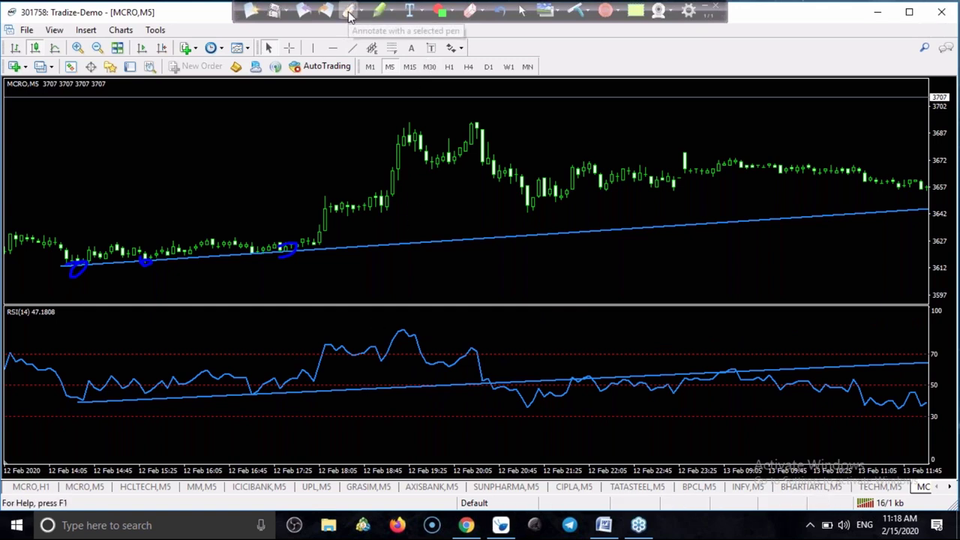
pyautogui.moveTo(78, 268)
pyautogui.mouseDown()
pyautogui.moveTo(76, 425)
pyautogui.moveTo(94, 406)
pyautogui.mouseUp()
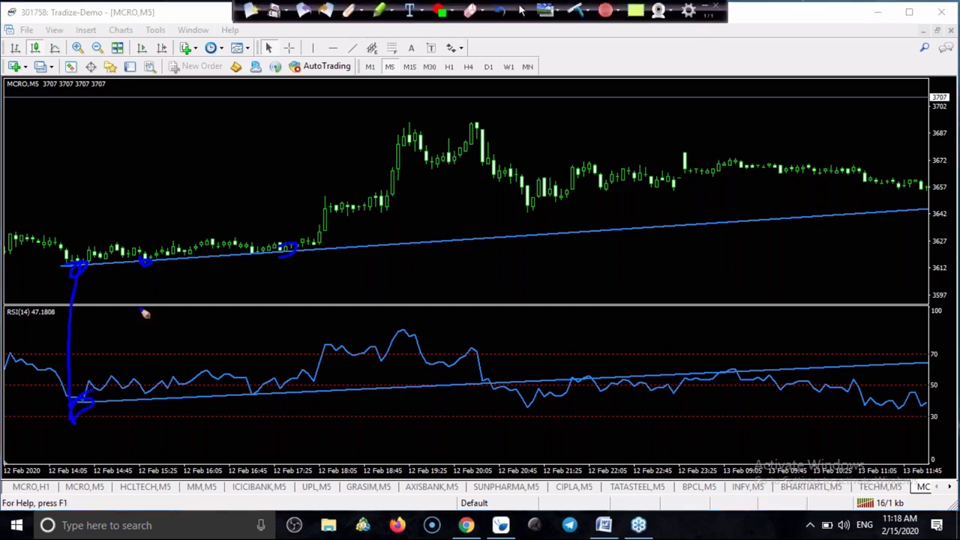
pyautogui.moveTo(153, 267); pyautogui.dragTo(155, 393)
pyautogui.moveTo(264, 245)
pyautogui.mouseDown()
pyautogui.moveTo(262, 387)
pyautogui.moveTo(275, 383)
pyautogui.mouseUp()
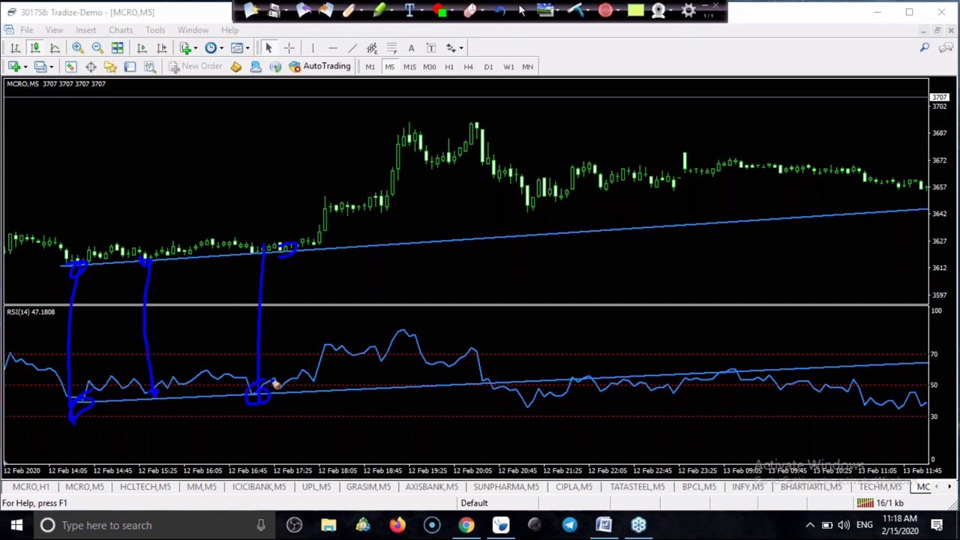
# Circle the RSI trendline break with an arrow, underline the unbroken price area and its trendline in blue, and clear the annotations.
pyautogui.moveTo(493, 392); pyautogui.dragTo(500, 369)
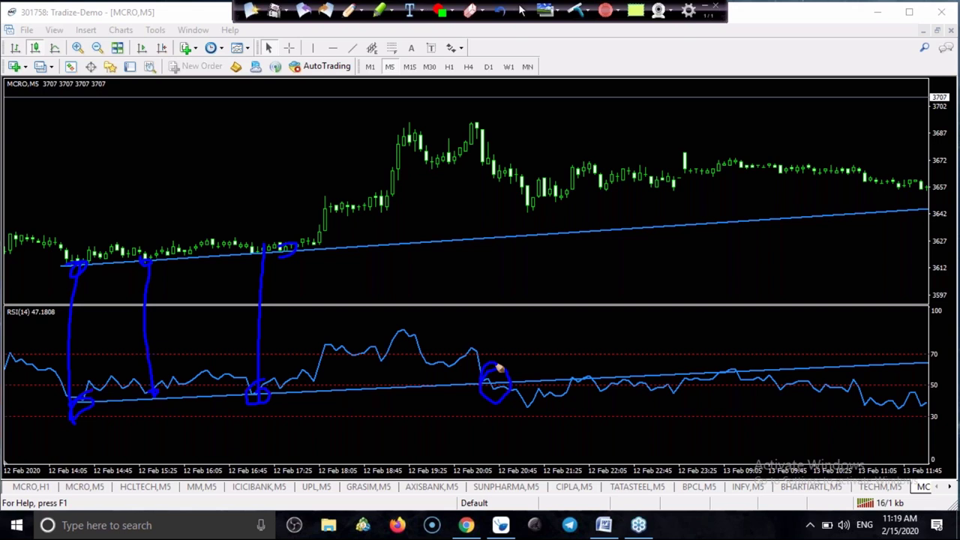
pyautogui.moveTo(563, 331); pyautogui.dragTo(512, 384)
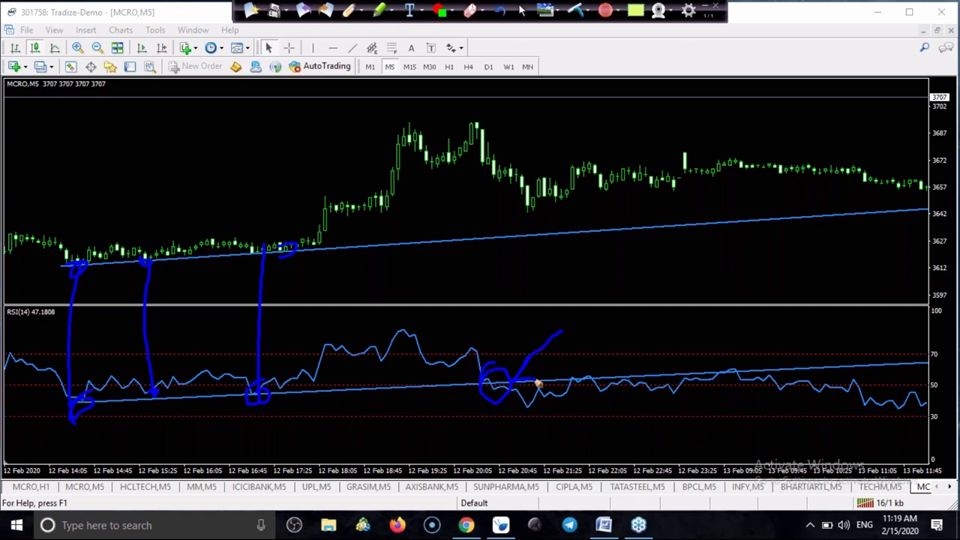
pyautogui.moveTo(528, 196)
pyautogui.mouseDown()
pyautogui.moveTo(532, 212)
pyautogui.moveTo(647, 209)
pyautogui.mouseUp()
pyautogui.moveTo(459, 250); pyautogui.dragTo(615, 242)
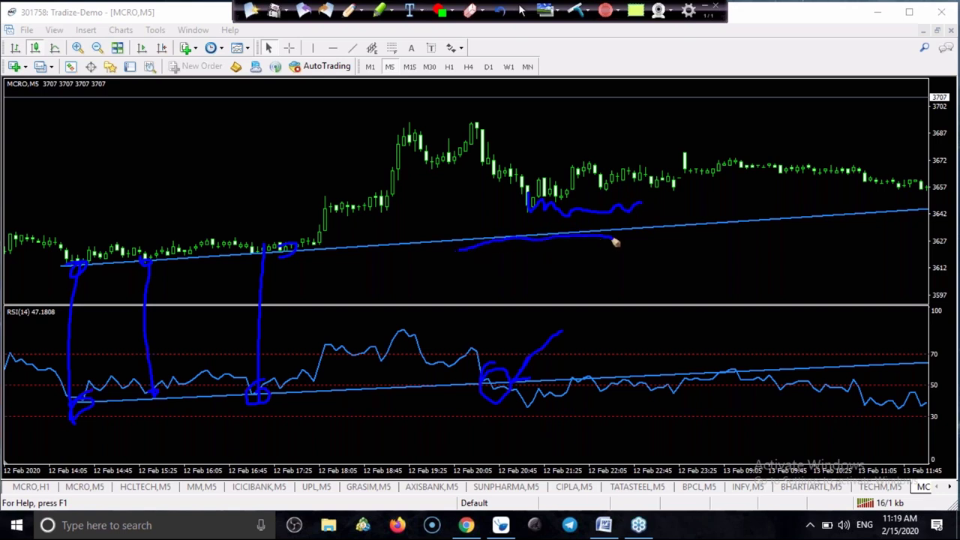
pyautogui.moveTo(495, 361)
pyautogui.mouseDown()
pyautogui.moveTo(521, 387)
pyautogui.moveTo(491, 422)
pyautogui.mouseUp()
pyautogui.click(523, 12)
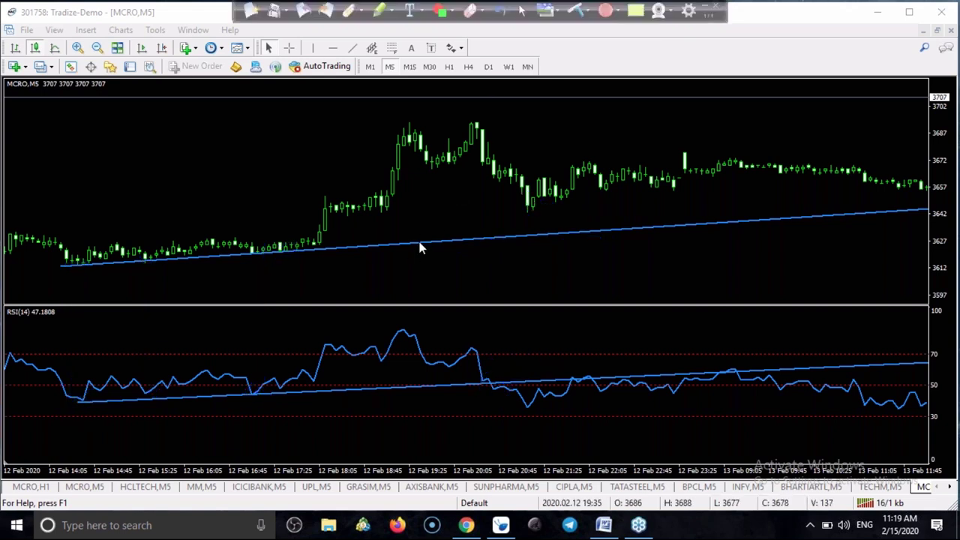
# Delete the rising trendlines from the price chart and the RSI window.
pyautogui.doubleClick(389, 387)
pyautogui.press('Delete')
pyautogui.scroll(-5, 389, 388)
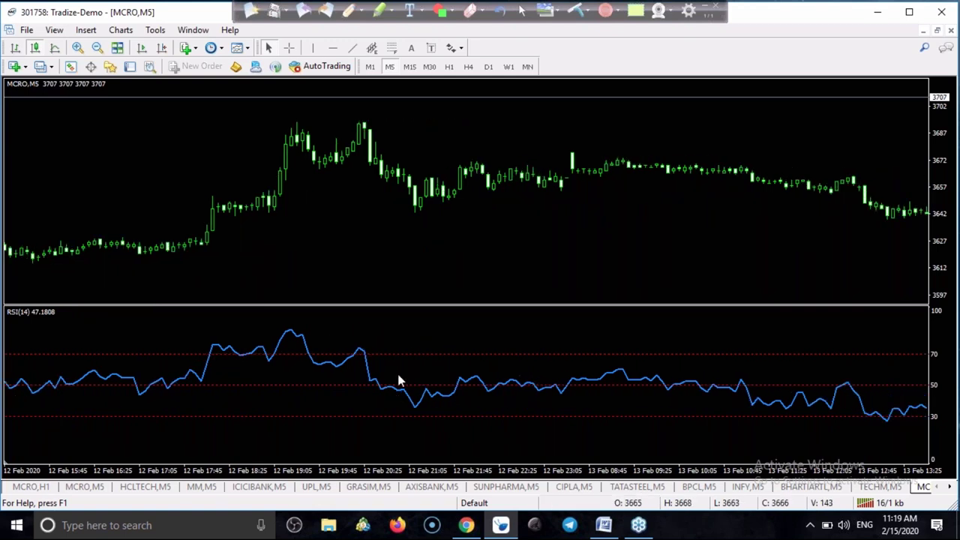
# Place a rising trendline from the 12 February 21:05 price low and circle its two touching lows and the 13 February crossing in blue.
pyautogui.click(352, 47)
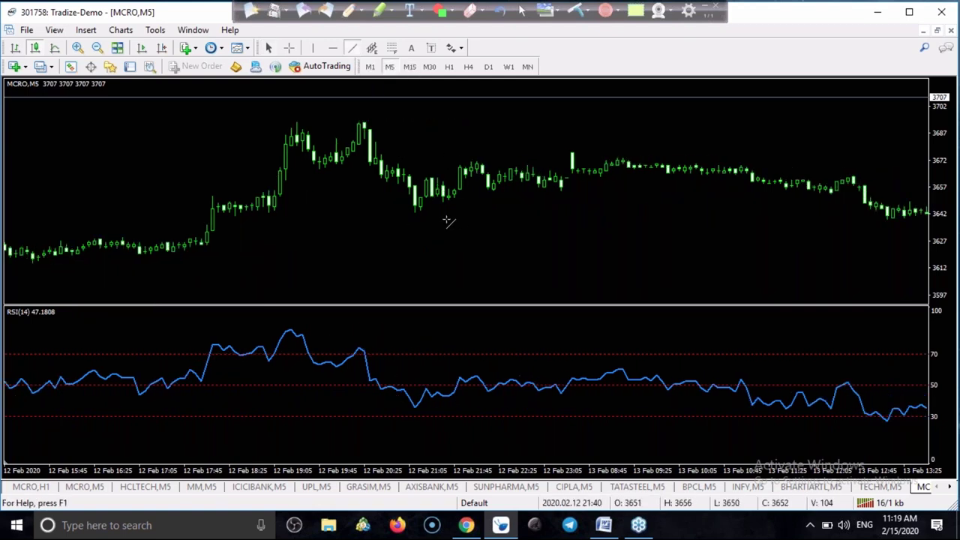
pyautogui.moveTo(416, 212); pyautogui.dragTo(589, 189)
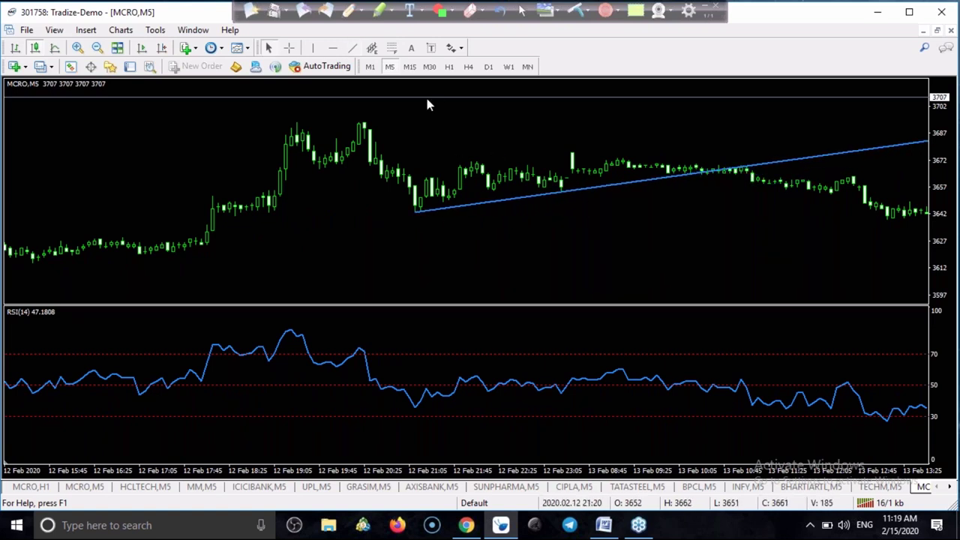
pyautogui.click(349, 11)
pyautogui.moveTo(417, 199); pyautogui.dragTo(429, 212)
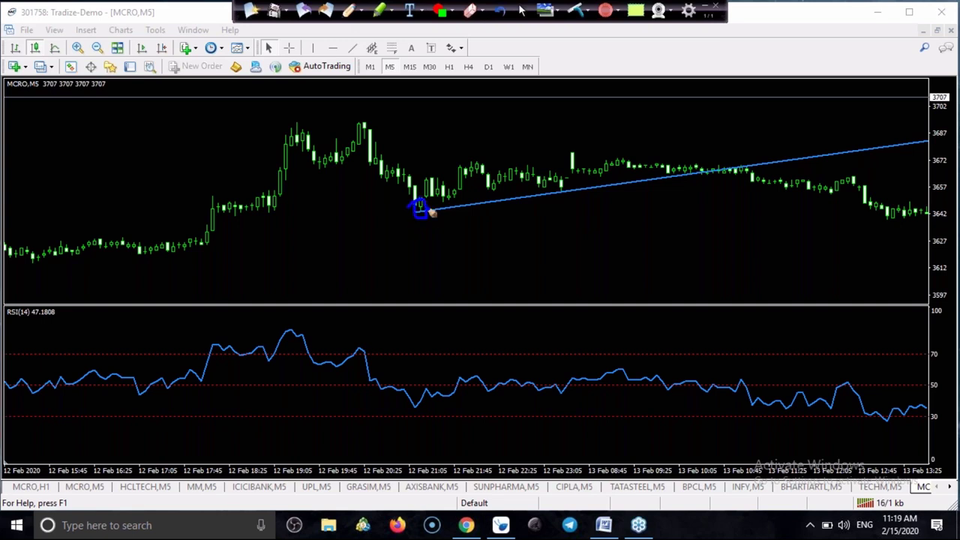
pyautogui.moveTo(555, 192); pyautogui.dragTo(566, 195)
pyautogui.moveTo(706, 158)
pyautogui.mouseDown()
pyautogui.moveTo(695, 169)
pyautogui.moveTo(729, 151)
pyautogui.mouseUp()
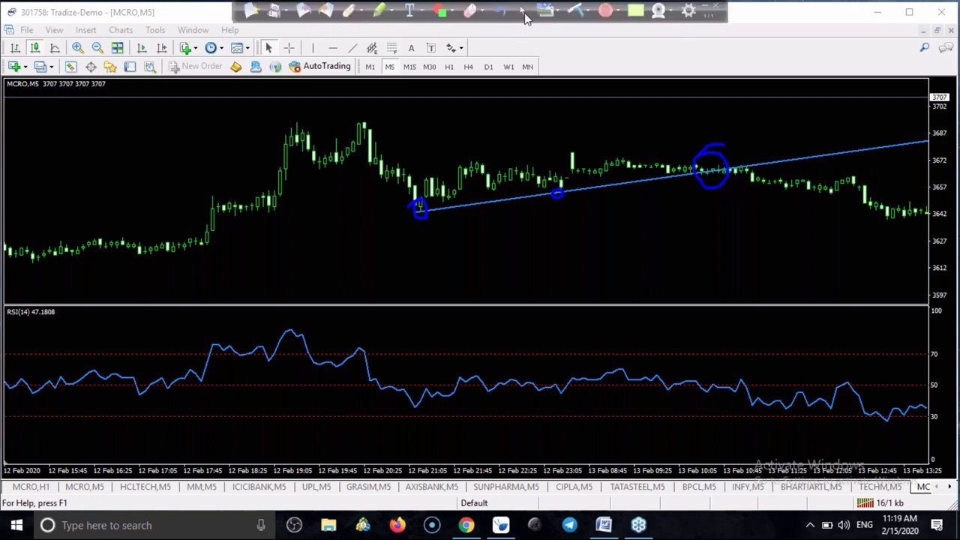
# Place a rising trendline under the matching RSI lows and link the three circled price points to it with blue vertical lines.
pyautogui.click(354, 48)
pyautogui.moveTo(416, 409); pyautogui.dragTo(600, 397)
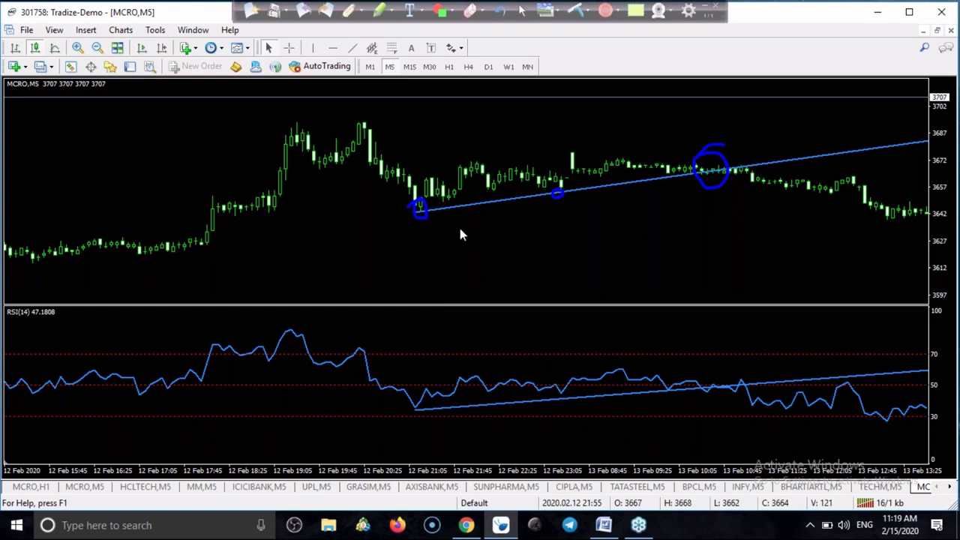
pyautogui.click(348, 12)
pyautogui.moveTo(421, 212)
pyautogui.mouseDown()
pyautogui.moveTo(422, 413)
pyautogui.moveTo(423, 384)
pyautogui.mouseUp()
pyautogui.moveTo(562, 194)
pyautogui.mouseDown()
pyautogui.moveTo(563, 388)
pyautogui.moveTo(568, 405)
pyautogui.moveTo(573, 399)
pyautogui.mouseUp()
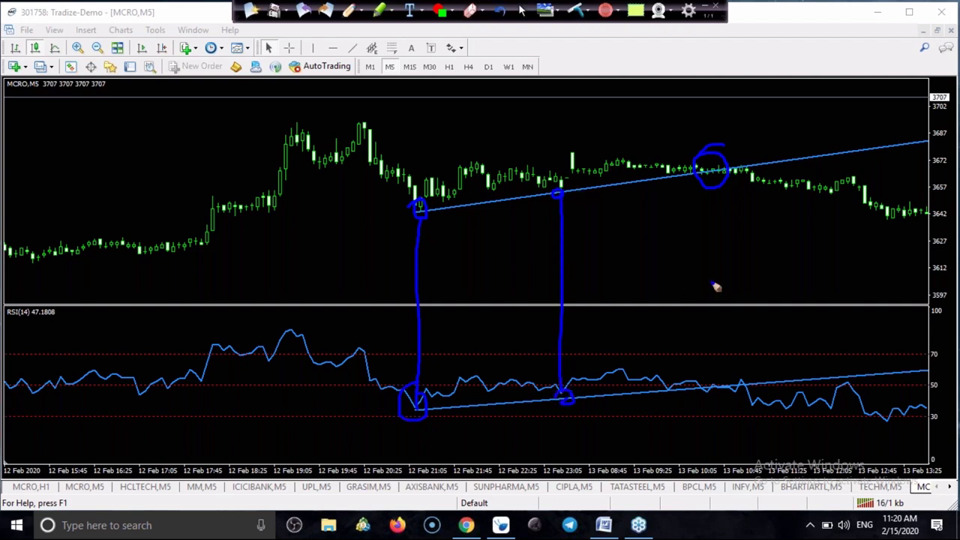
pyautogui.moveTo(706, 177)
pyautogui.mouseDown()
pyautogui.moveTo(715, 349)
pyautogui.moveTo(708, 396)
pyautogui.moveTo(699, 384)
pyautogui.moveTo(713, 383)
pyautogui.mouseUp()
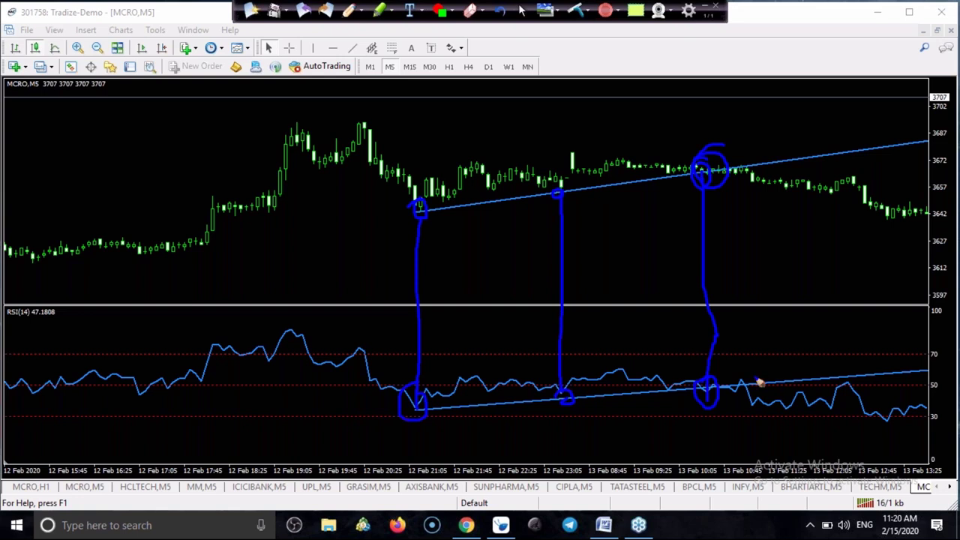
# Mark the RSI and price break points in blue, draw an arrow to the price breakdown, and clear the annotations.
pyautogui.moveTo(734, 376)
pyautogui.mouseDown()
pyautogui.moveTo(713, 377)
pyautogui.moveTo(735, 394)
pyautogui.moveTo(716, 403)
pyautogui.mouseUp()
pyautogui.moveTo(709, 165)
pyautogui.mouseDown()
pyautogui.moveTo(743, 153)
pyautogui.moveTo(718, 172)
pyautogui.mouseUp()
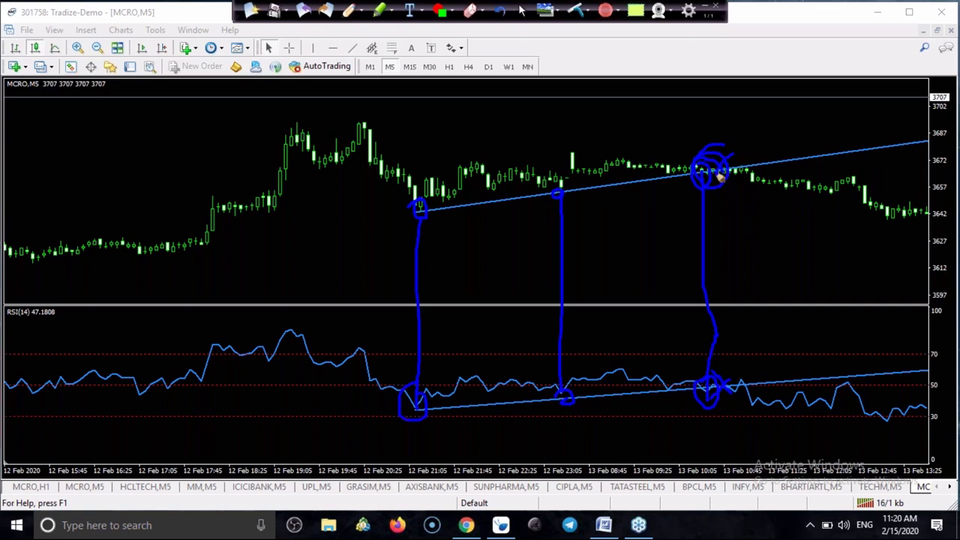
pyautogui.moveTo(811, 123)
pyautogui.mouseDown()
pyautogui.moveTo(765, 165)
pyautogui.moveTo(786, 162)
pyautogui.mouseUp()
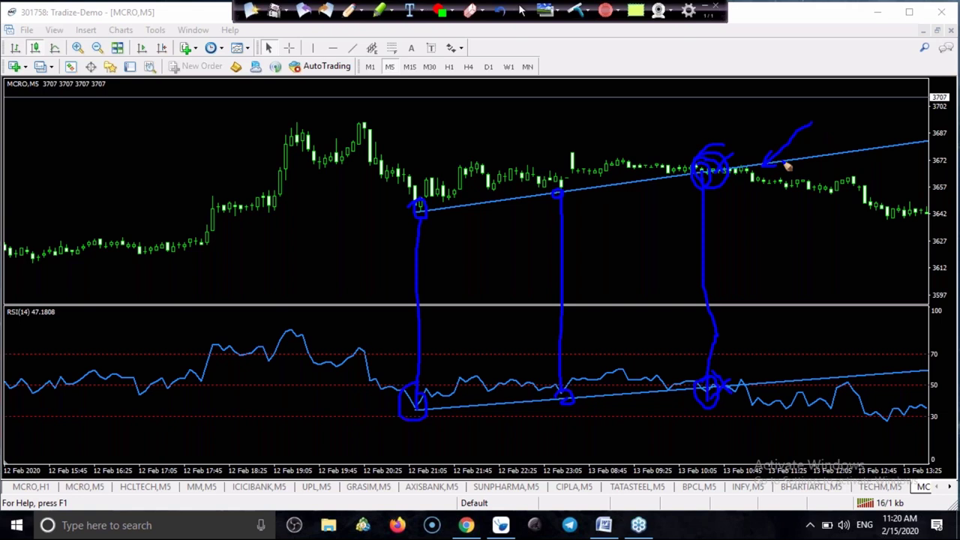
pyautogui.moveTo(786, 134); pyautogui.dragTo(771, 163)
pyautogui.click(575, 10)
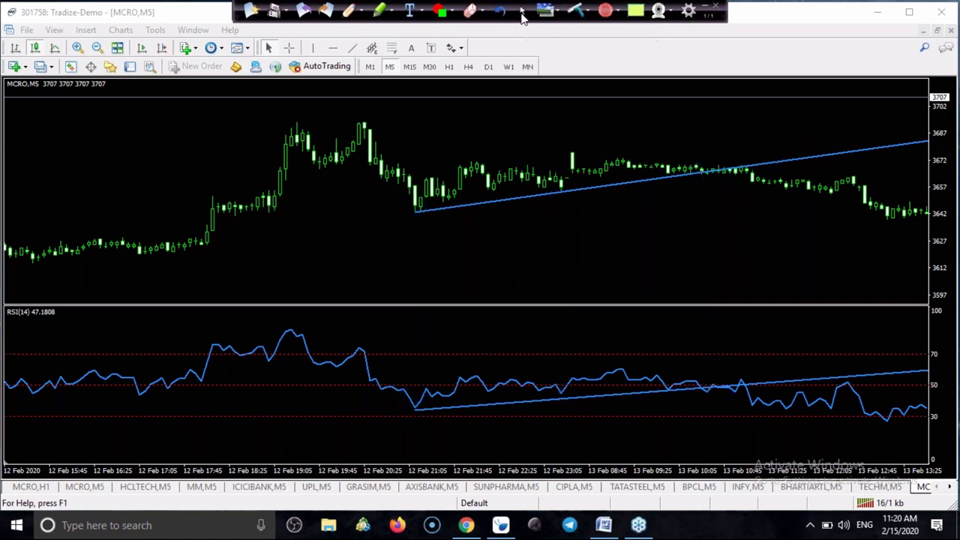
pyautogui.click(522, 12)
# Delete the rising RSI and price trendlines after viewing the 13 February decline.
pyautogui.moveTo(739, 269); pyautogui.dragTo(613, 268)
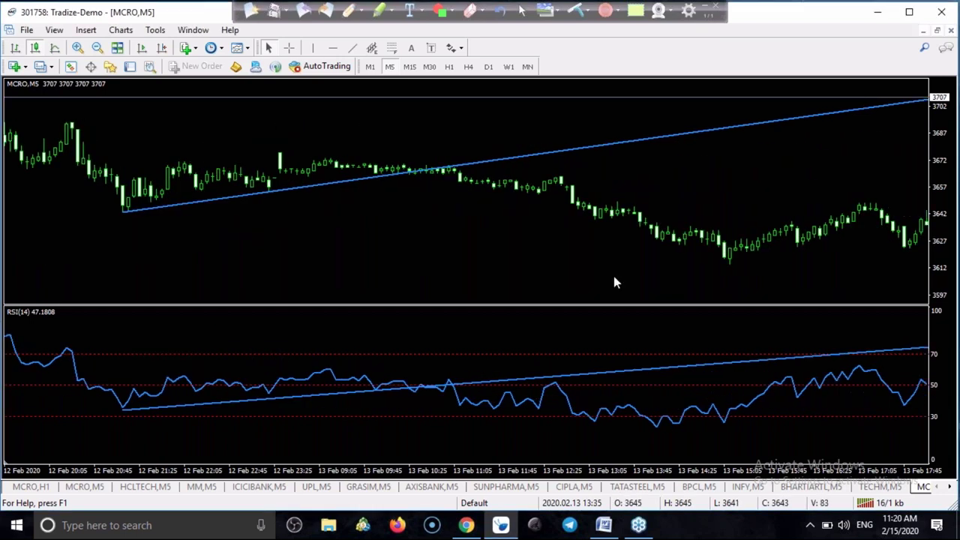
pyautogui.doubleClick(215, 403)
pyautogui.press('Delete')
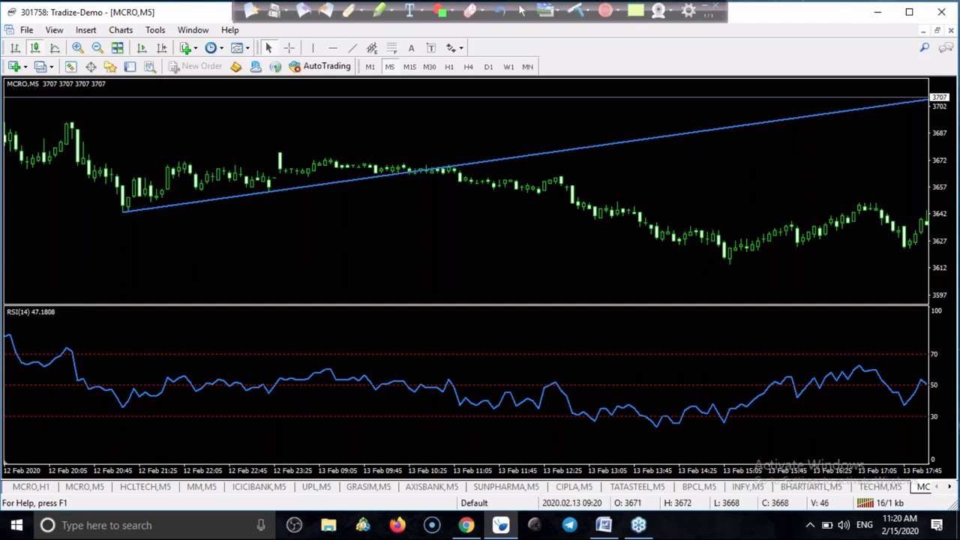
pyautogui.doubleClick(298, 186)
pyautogui.press('Delete')
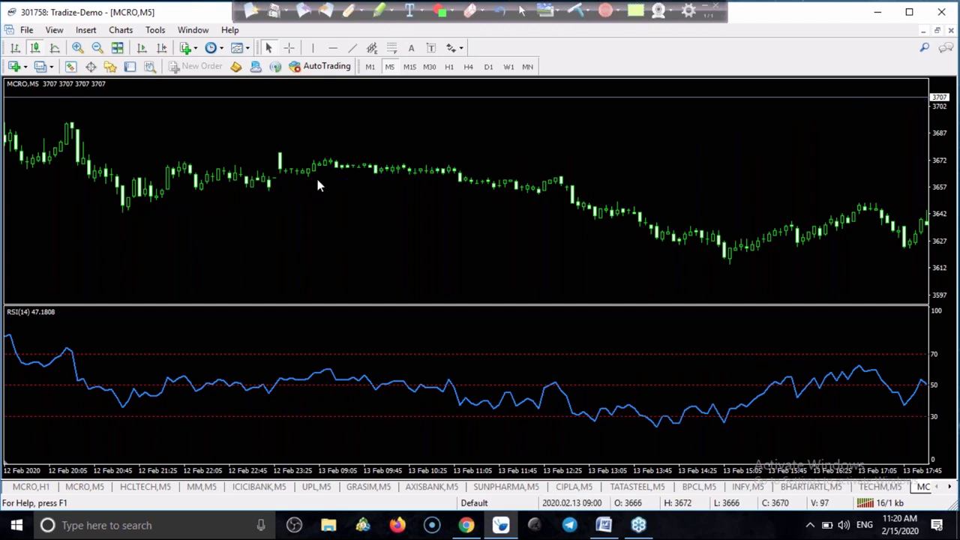
# Place falling trendlines from the 13 February 12:25 high on the price chart and from the matching RSI peak.
pyautogui.click(359, 47)
pyautogui.moveTo(561, 177)
pyautogui.mouseDown()
pyautogui.moveTo(716, 211)
pyautogui.moveTo(757, 245)
pyautogui.moveTo(748, 248)
pyautogui.mouseUp()
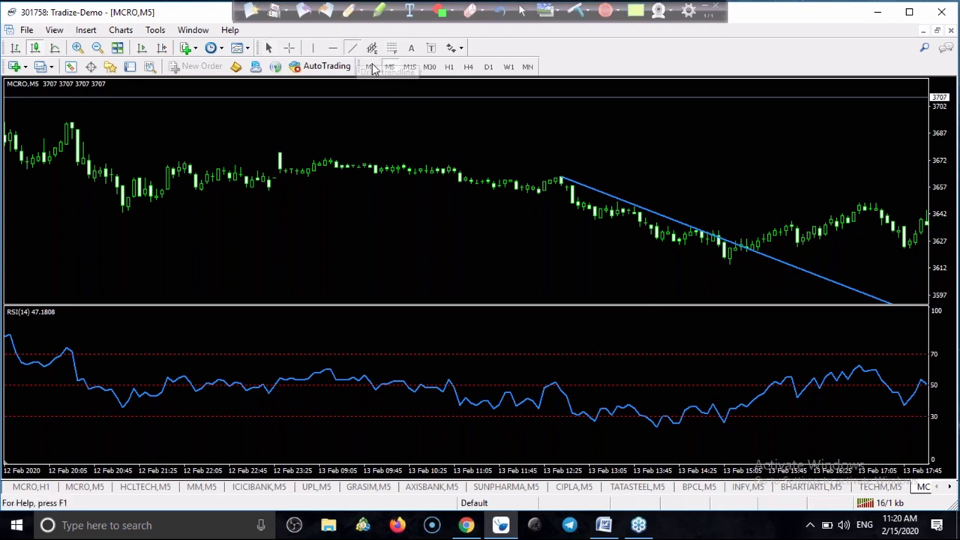
pyautogui.moveTo(553, 384)
pyautogui.mouseDown()
pyautogui.moveTo(656, 385)
pyautogui.moveTo(732, 420)
pyautogui.moveTo(740, 408)
pyautogui.mouseUp()
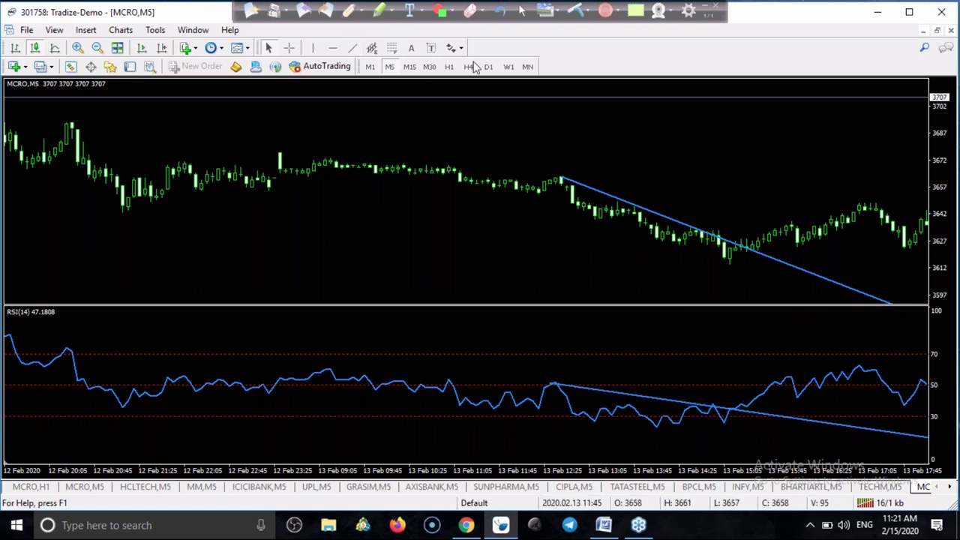
# Circle the upward breakouts on price and RSI in blue, add an arrow to the price breakout, and clear the annotations.
pyautogui.click(349, 10)
pyautogui.moveTo(765, 244)
pyautogui.mouseDown()
pyautogui.moveTo(750, 240)
pyautogui.moveTo(762, 255)
pyautogui.mouseUp()
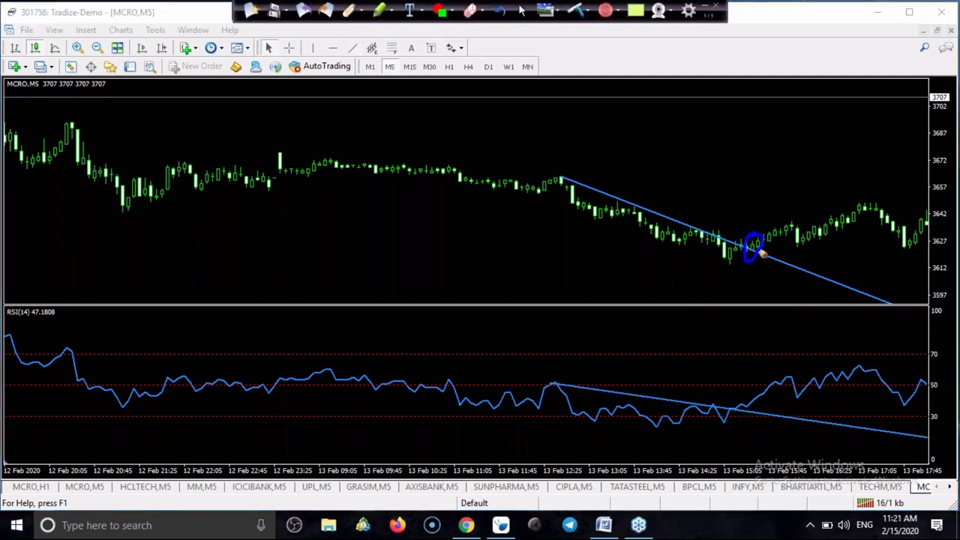
pyautogui.moveTo(750, 409); pyautogui.dragTo(741, 389)
pyautogui.moveTo(719, 209)
pyautogui.mouseDown()
pyautogui.moveTo(753, 230)
pyautogui.moveTo(752, 215)
pyautogui.mouseUp()
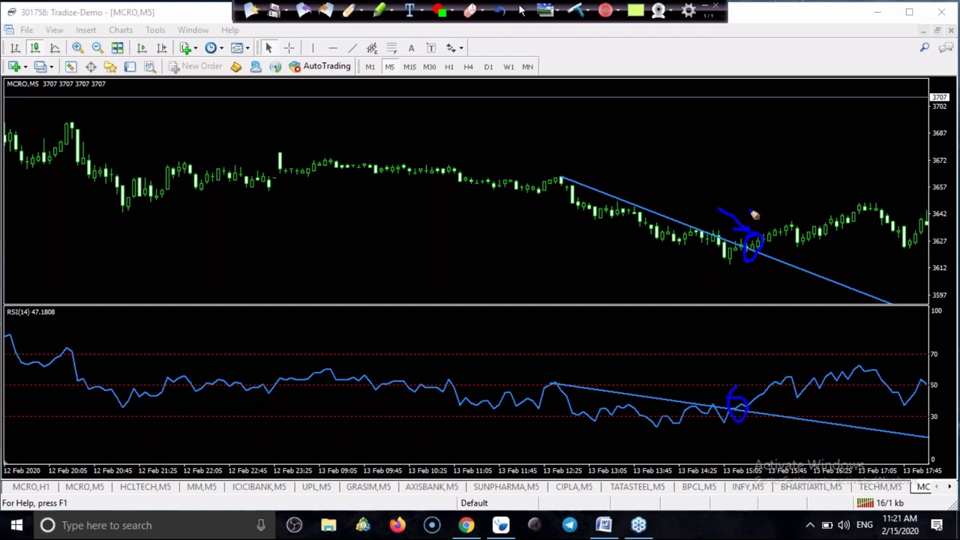
pyautogui.click(574, 9)
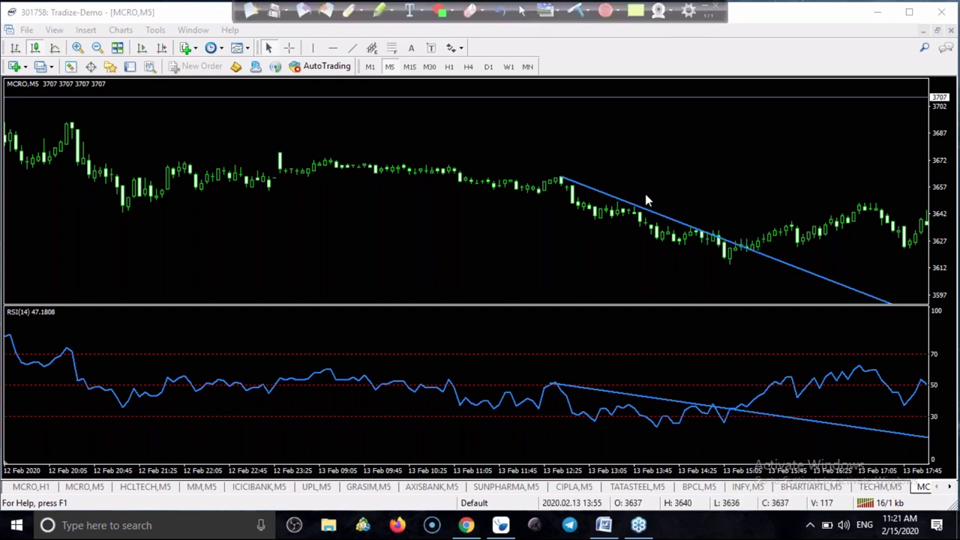
# Delete the falling trendlines from the price chart and RSI window after viewing the rally that follows the breakout.
pyautogui.scroll(-5, 609, 207)
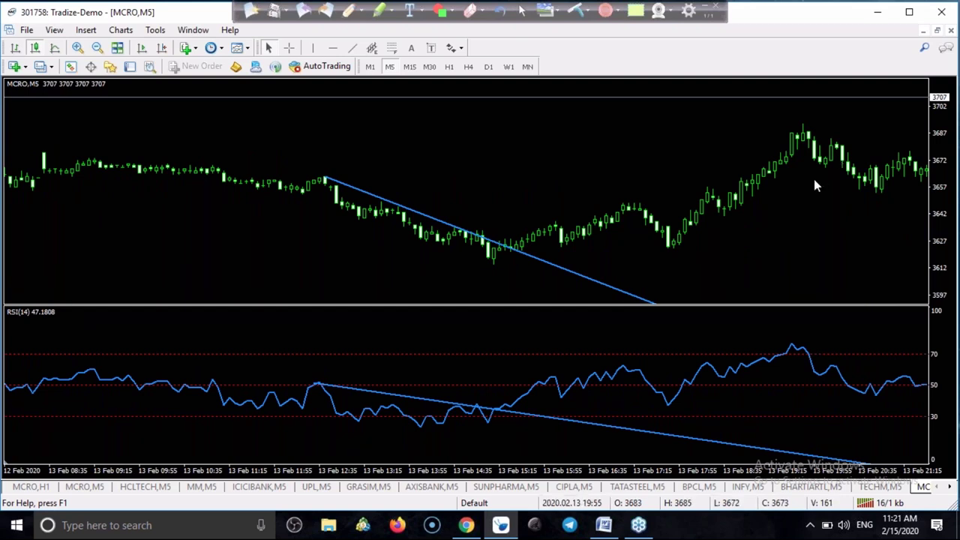
pyautogui.doubleClick(508, 248)
pyautogui.press('Delete')
pyautogui.doubleClick(424, 399)
pyautogui.press('Delete')
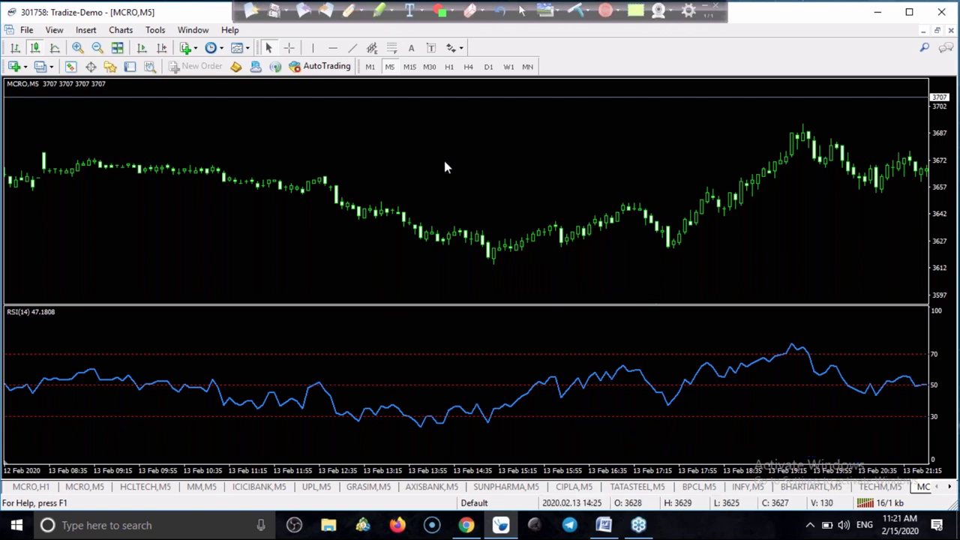
# Place rising trendlines under the two 13 February price lows and the matching RSI lows.
pyautogui.click(352, 48)
pyautogui.click(570, 246)
pyautogui.moveTo(570, 246); pyautogui.dragTo(693, 248)
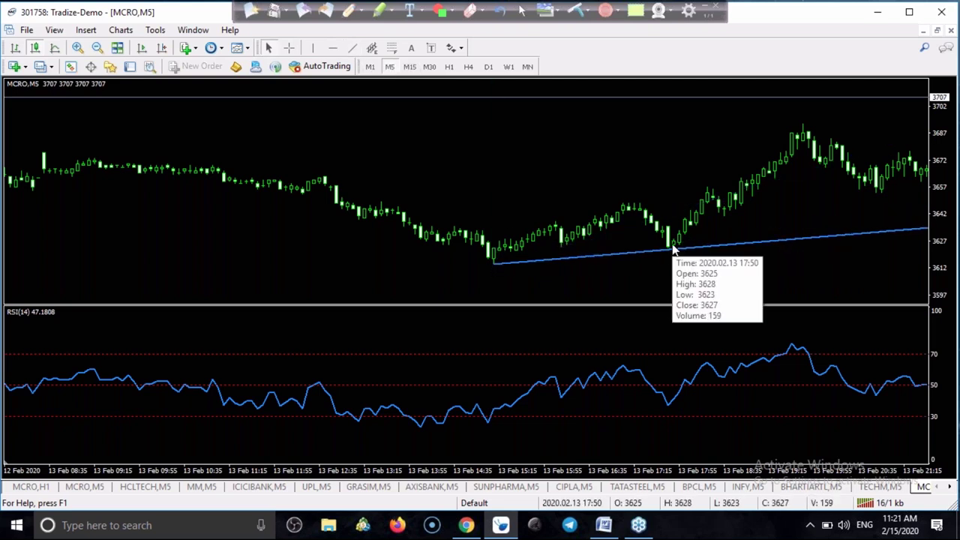
pyautogui.click(352, 52)
pyautogui.moveTo(488, 425)
pyautogui.mouseDown()
pyautogui.moveTo(626, 307)
pyautogui.moveTo(708, 403)
pyautogui.mouseUp()
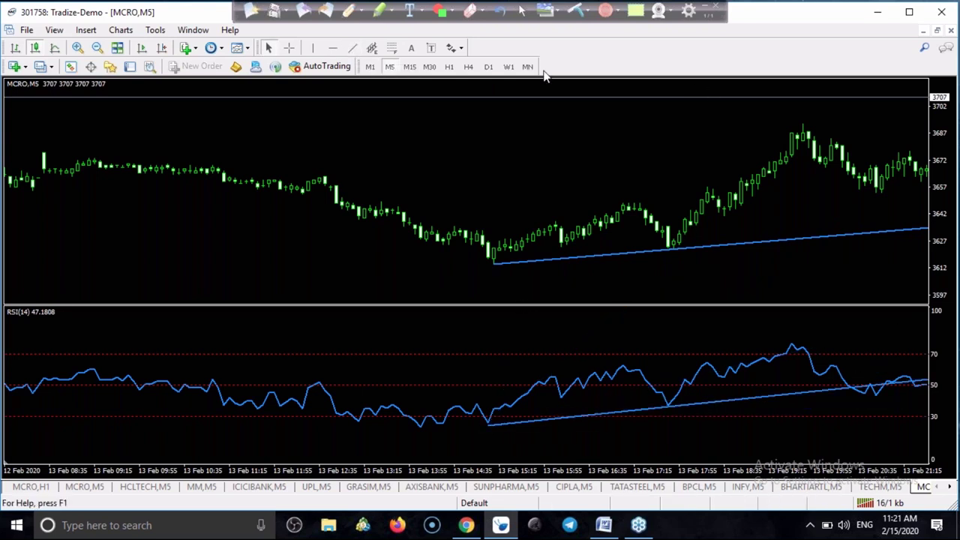
# Circle the RSI trendline break, the matching candles and the price trendline, cross out the missing price break, and clear the annotations.
pyautogui.click(348, 11)
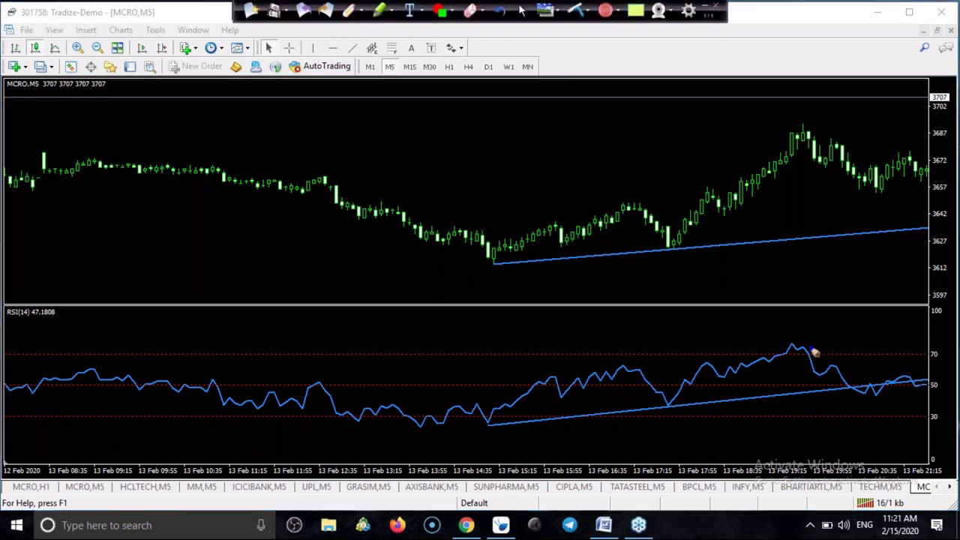
pyautogui.moveTo(859, 388)
pyautogui.mouseDown()
pyautogui.moveTo(851, 381)
pyautogui.moveTo(863, 379)
pyautogui.mouseUp()
pyautogui.moveTo(864, 170)
pyautogui.mouseDown()
pyautogui.moveTo(878, 171)
pyautogui.moveTo(867, 165)
pyautogui.mouseUp()
pyautogui.moveTo(884, 234)
pyautogui.mouseDown()
pyautogui.moveTo(870, 238)
pyautogui.moveTo(884, 234)
pyautogui.mouseUp()
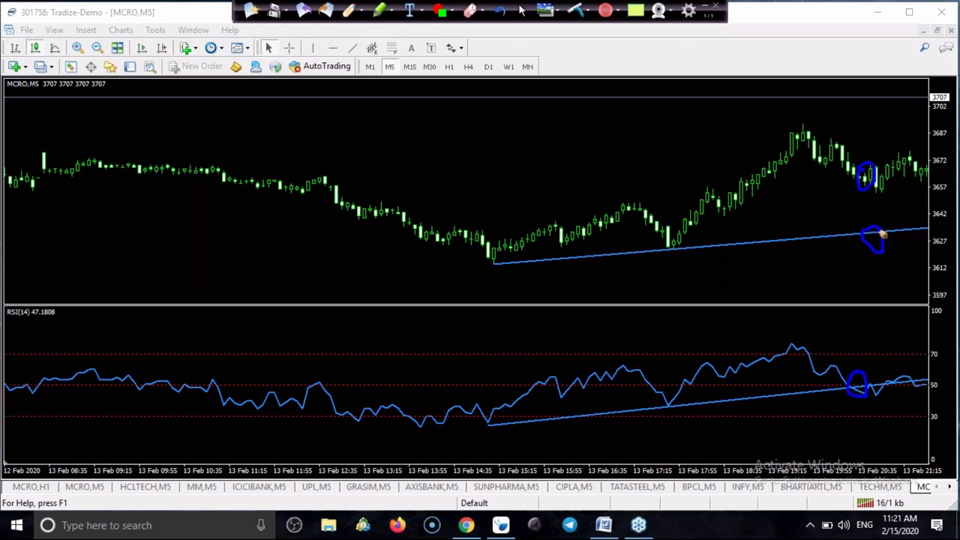
pyautogui.moveTo(843, 198)
pyautogui.mouseDown()
pyautogui.moveTo(890, 216)
pyautogui.moveTo(845, 251)
pyautogui.mouseUp()
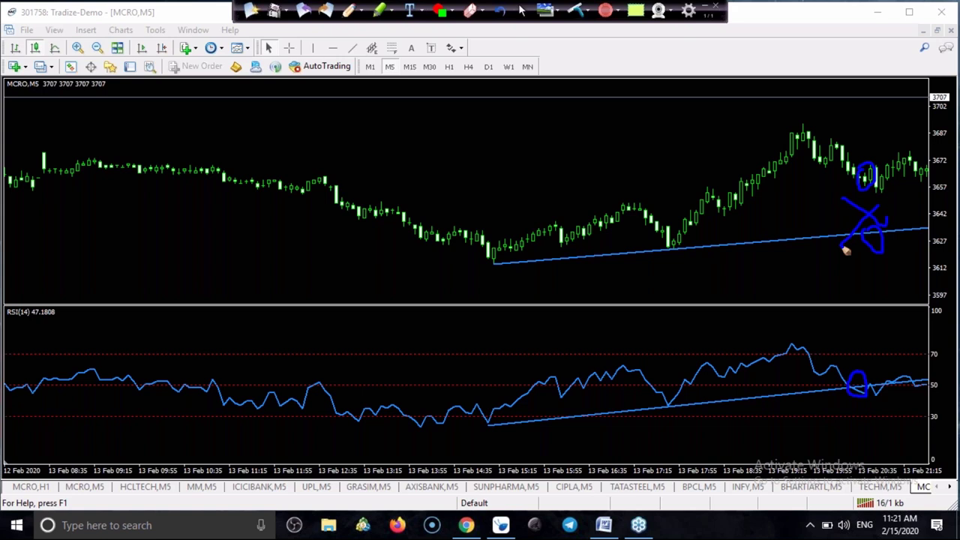
pyautogui.click(523, 18)
pyautogui.moveTo(692, 137); pyautogui.dragTo(433, 152)
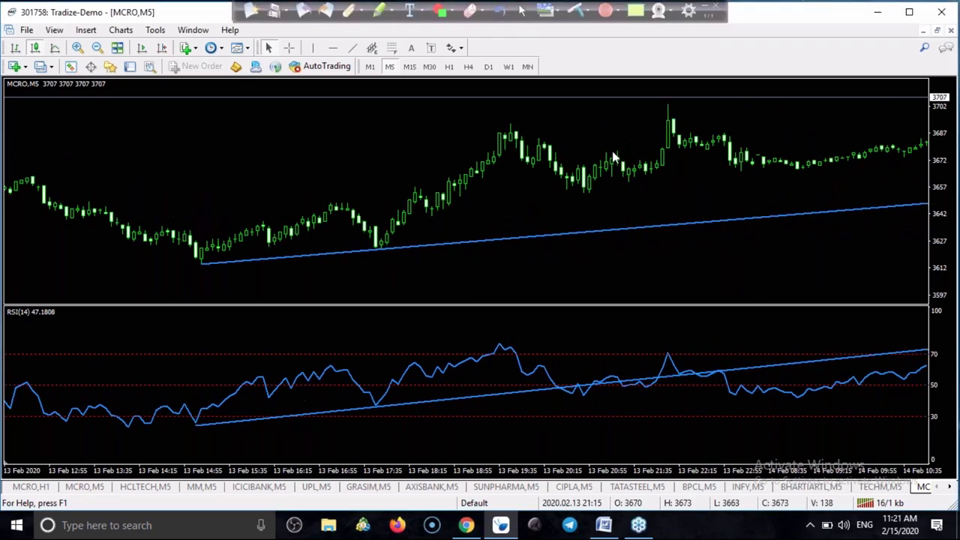
# Delete the rising trendlines from the price chart and the RSI window.
pyautogui.doubleClick(383, 254)
pyautogui.press('Delete')
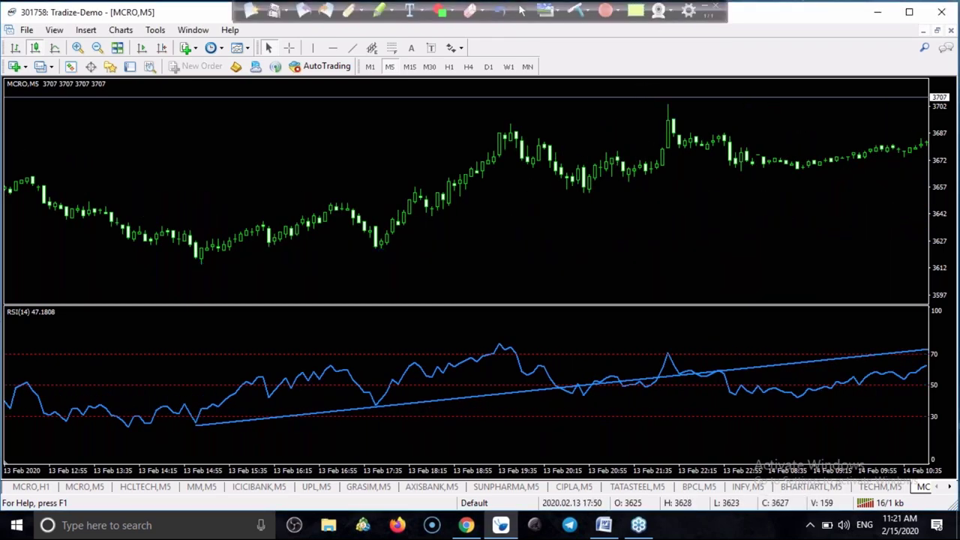
pyautogui.doubleClick(414, 403)
pyautogui.press('Delete')
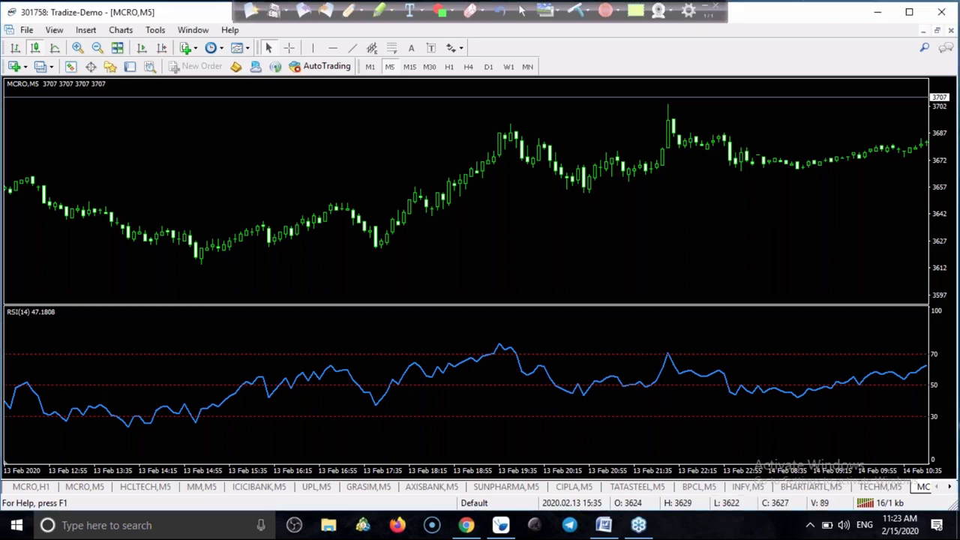
# Place a horizontal level line at about 3616 on the price chart, through the 12 February afternoon lows.
pyautogui.moveTo(229, 192); pyautogui.dragTo(315, 190)
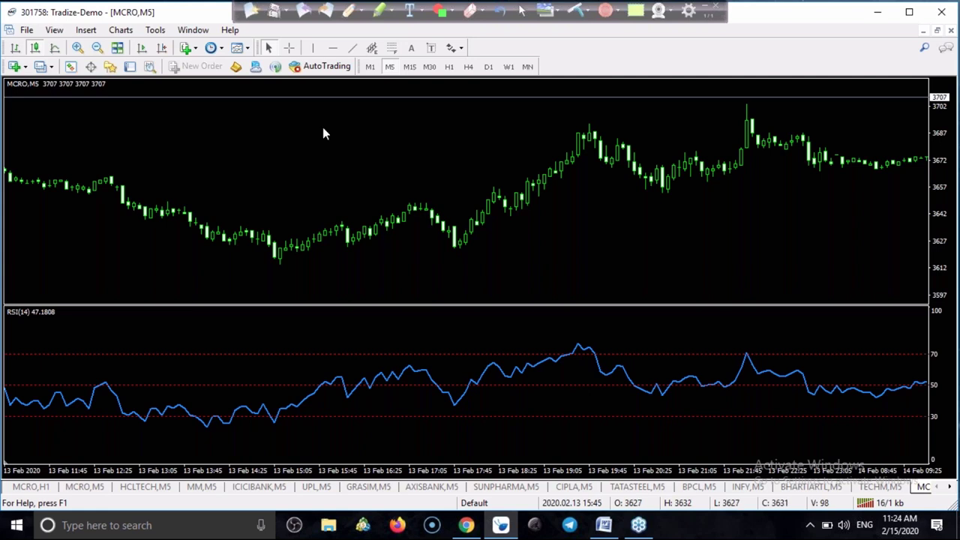
pyautogui.click(98, 49)
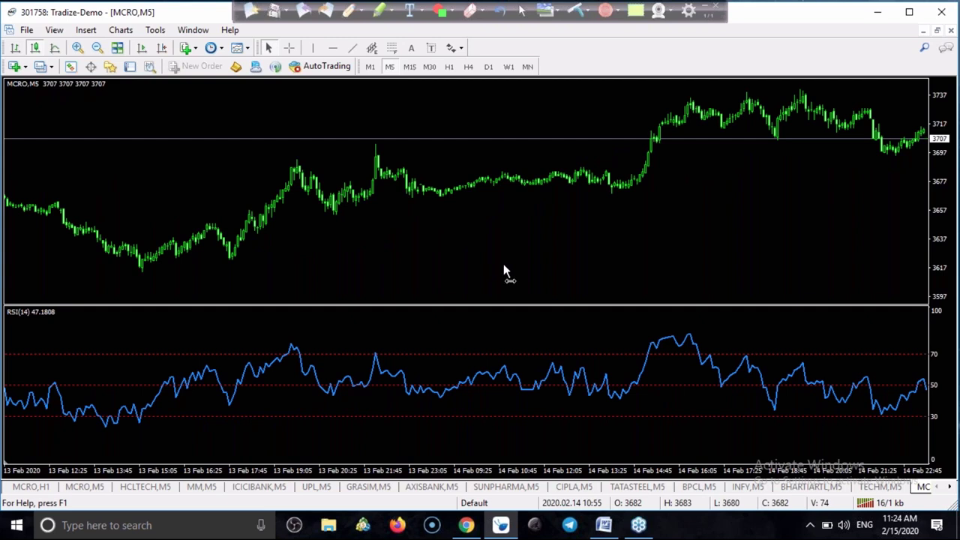
pyautogui.moveTo(504, 268); pyautogui.dragTo(487, 269)
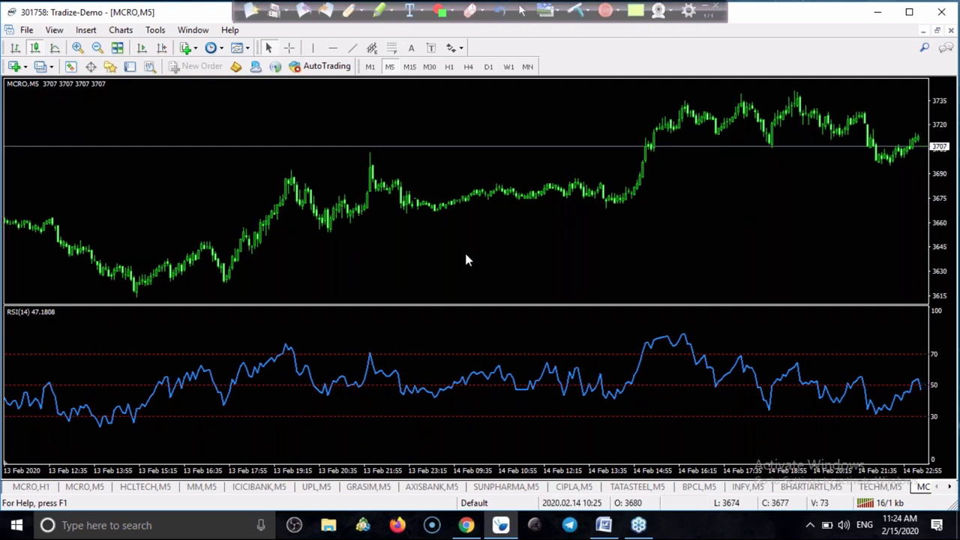
pyautogui.scroll(2, 478, 255)
pyautogui.moveTo(483, 255); pyautogui.dragTo(593, 251)
pyautogui.scroll(6, 477, 270)
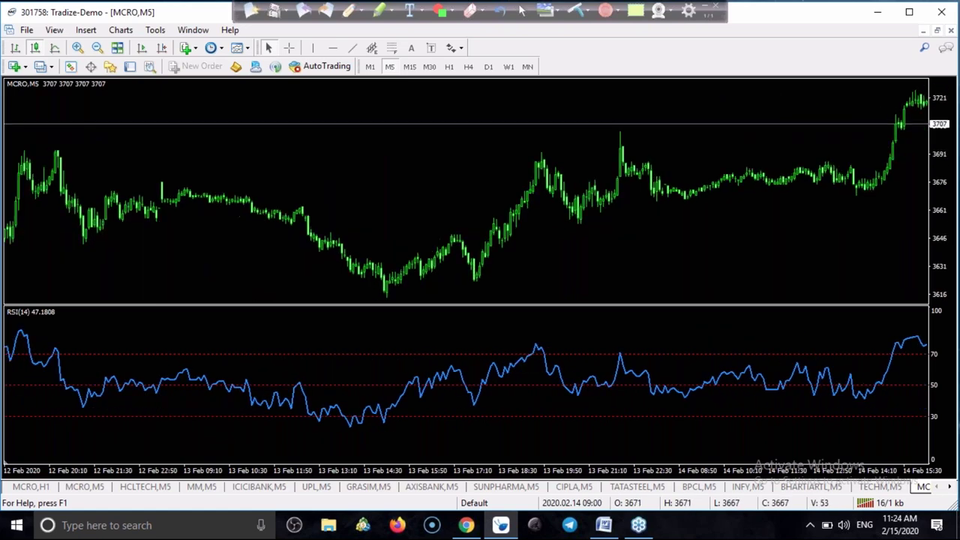
pyautogui.scroll(15, 465, 270)
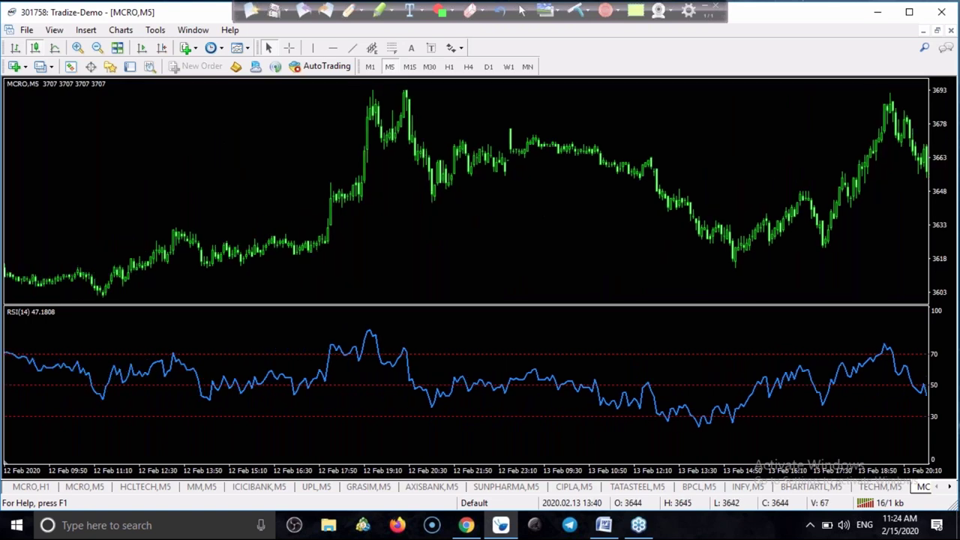
pyautogui.scroll(2, 509, 217)
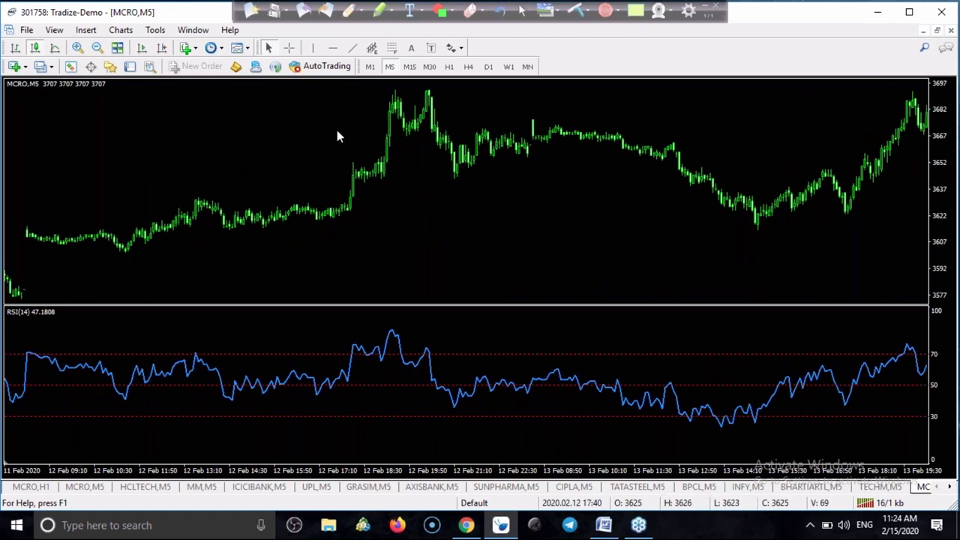
pyautogui.moveTo(380, 242); pyautogui.dragTo(346, 77)
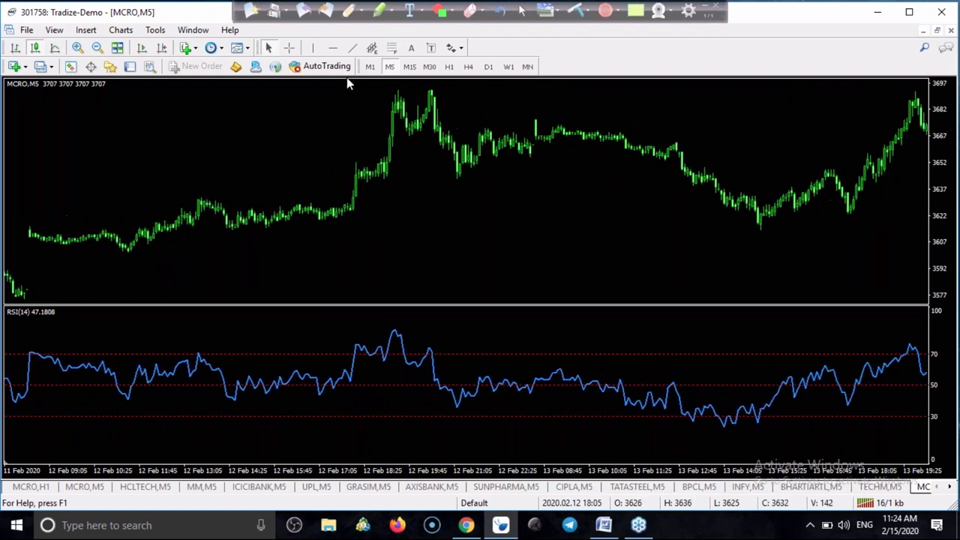
pyautogui.click(334, 49)
pyautogui.click(234, 225)
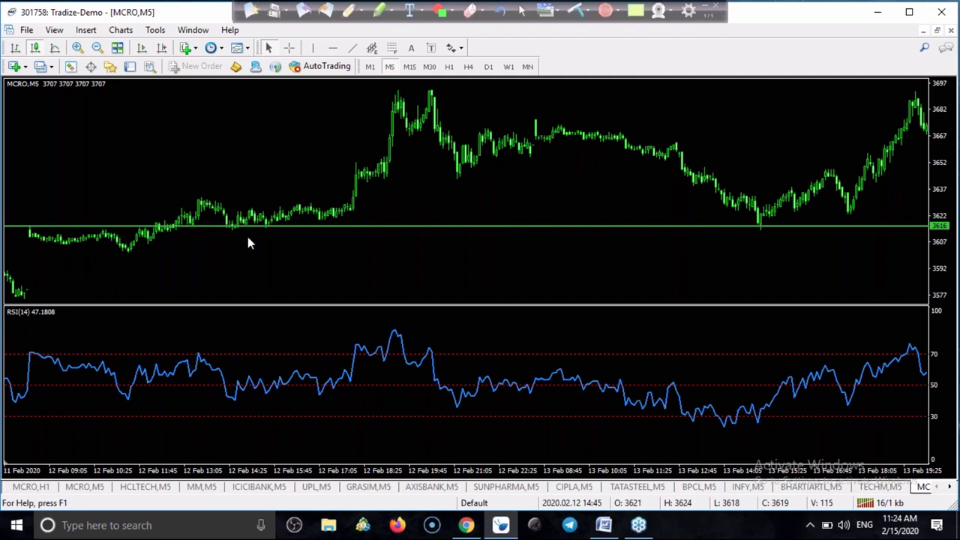
# Trace the 11 February rise and fall at the horizontal line in blue and circle its peak.
pyautogui.moveTo(256, 250); pyautogui.dragTo(492, 275)
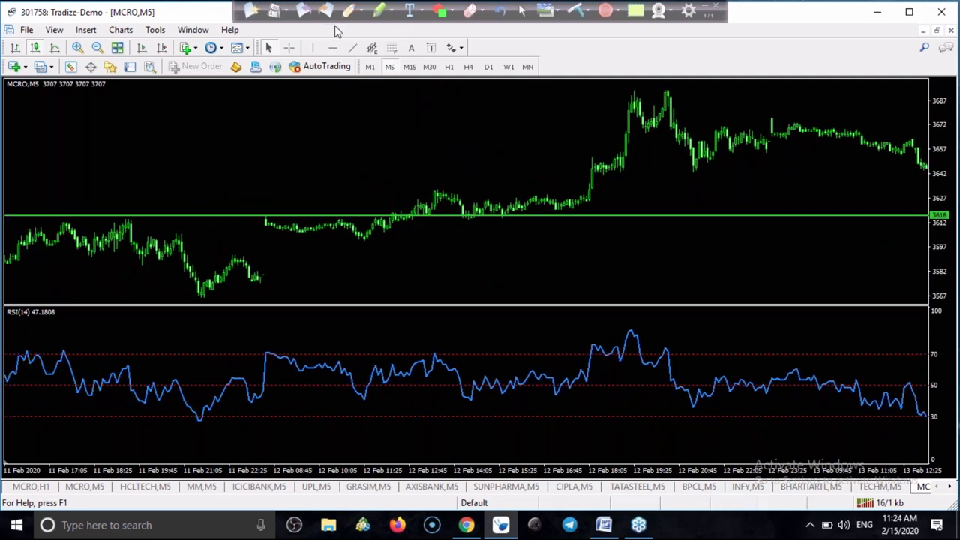
pyautogui.press('Right')
pyautogui.press('Right')
pyautogui.press('Right')
pyautogui.press('Right')
pyautogui.press('Right')
pyautogui.press('Right')
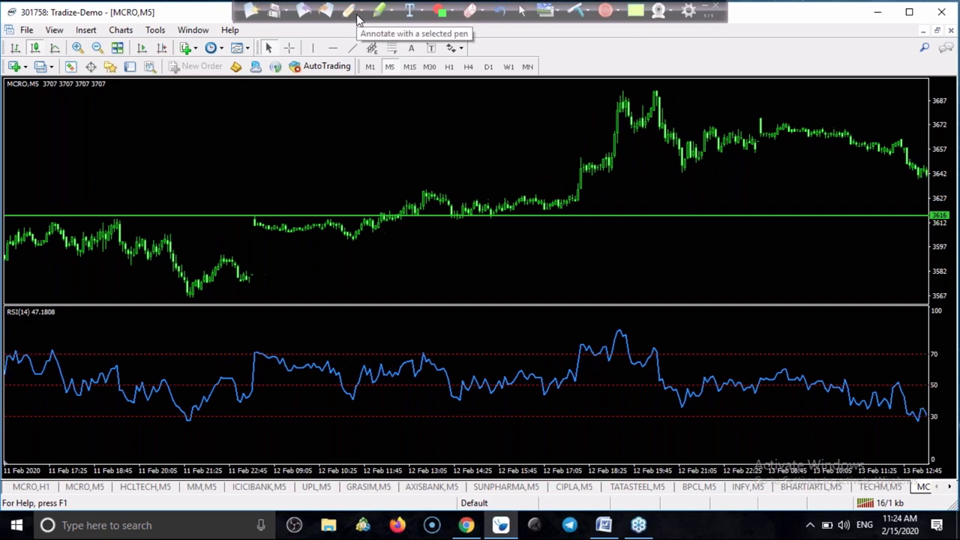
pyautogui.press('Right')
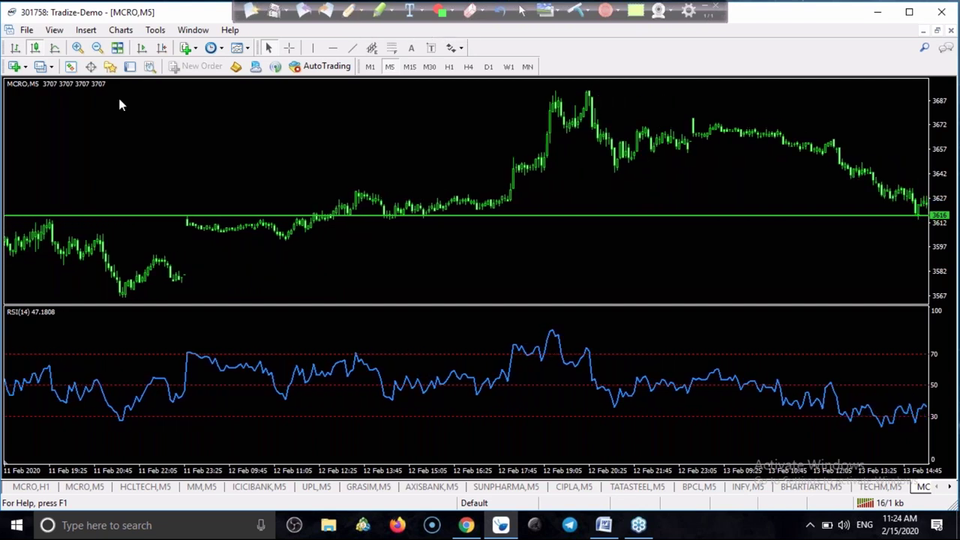
pyautogui.click(347, 15)
pyautogui.moveTo(15, 259)
pyautogui.mouseDown()
pyautogui.moveTo(53, 224)
pyautogui.moveTo(85, 279)
pyautogui.mouseUp()
pyautogui.moveTo(40, 219)
pyautogui.mouseDown()
pyautogui.moveTo(60, 222)
pyautogui.moveTo(61, 204)
pyautogui.mouseUp()
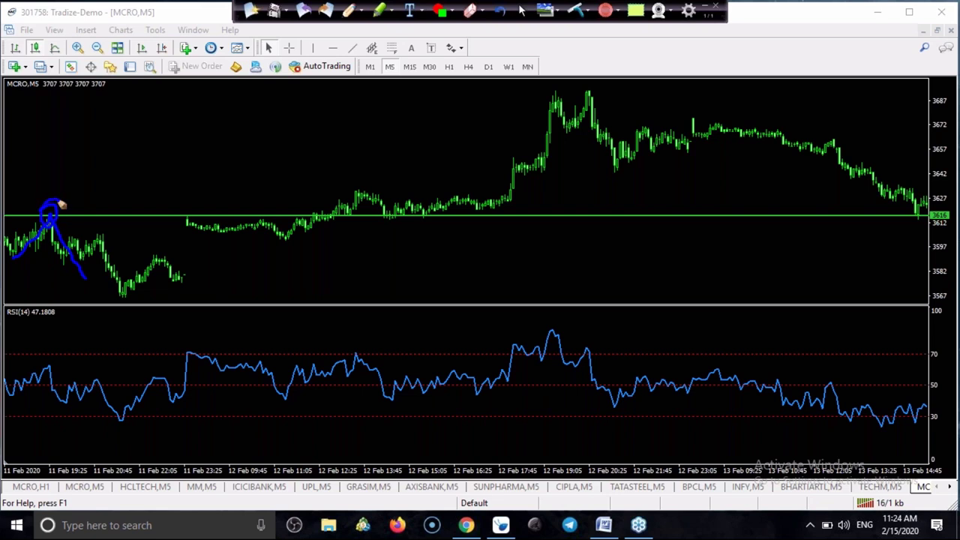
# Trace the gap up to the horizontal line, its circled touch and the 12 February breakout and retests in blue, and clear the annotations.
pyautogui.moveTo(166, 271)
pyautogui.mouseDown()
pyautogui.moveTo(192, 223)
pyautogui.moveTo(219, 233)
pyautogui.moveTo(196, 220)
pyautogui.moveTo(202, 196)
pyautogui.mouseUp()
pyautogui.moveTo(225, 237)
pyautogui.mouseDown()
pyautogui.moveTo(259, 219)
pyautogui.moveTo(286, 245)
pyautogui.moveTo(354, 189)
pyautogui.moveTo(391, 222)
pyautogui.moveTo(422, 193)
pyautogui.moveTo(428, 218)
pyautogui.moveTo(440, 219)
pyautogui.moveTo(648, 216)
pyautogui.mouseUp()
pyautogui.moveTo(568, 181)
pyautogui.mouseDown()
pyautogui.moveTo(681, 123)
pyautogui.moveTo(721, 130)
pyautogui.mouseUp()
pyautogui.moveTo(642, 219); pyautogui.dragTo(666, 218)
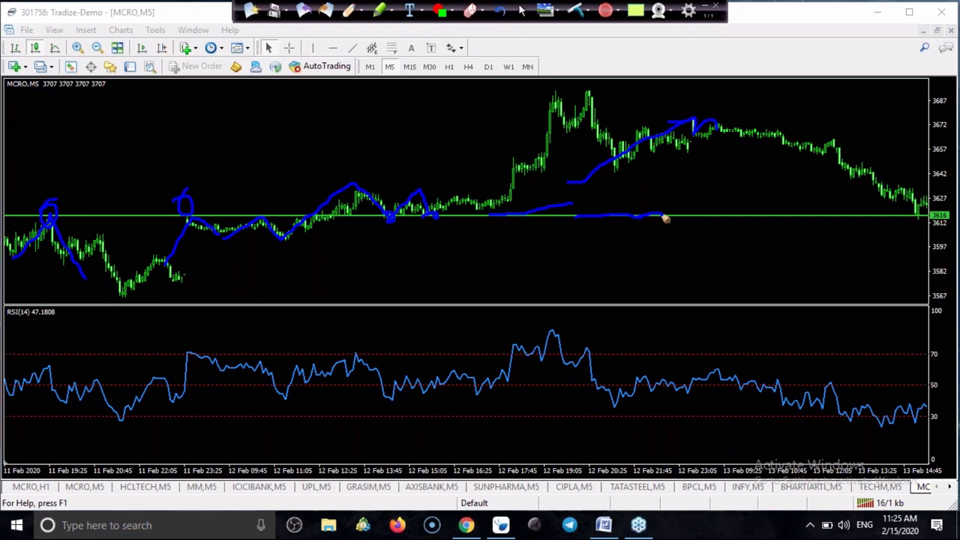
pyautogui.click(579, 19)
pyautogui.moveTo(690, 237); pyautogui.dragTo(578, 255)
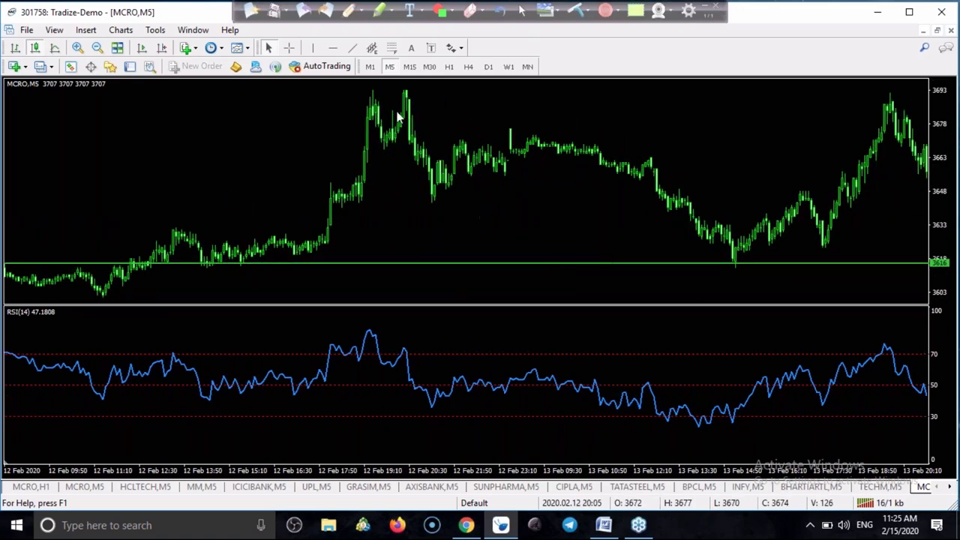
pyautogui.click(350, 13)
pyautogui.moveTo(541, 384); pyautogui.dragTo(660, 408)
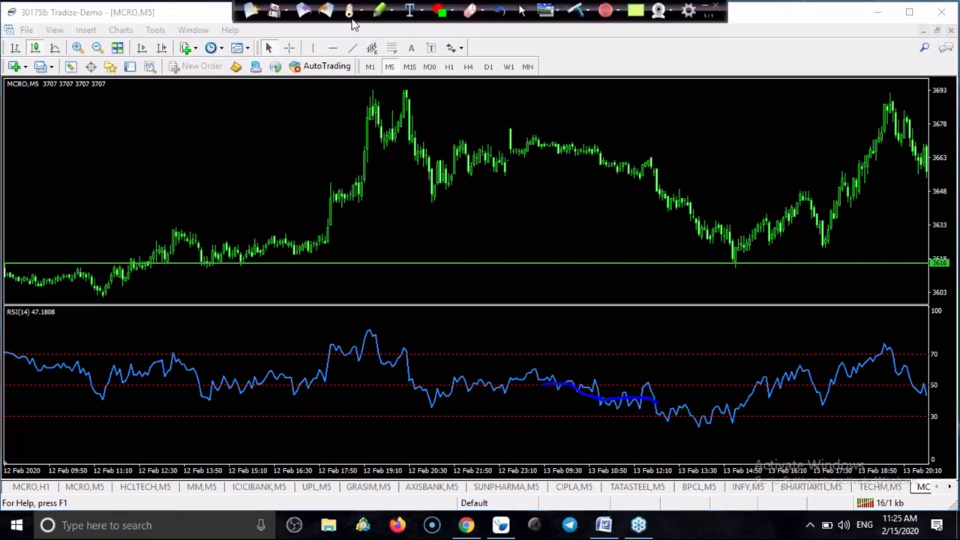
pyautogui.click(500, 10)
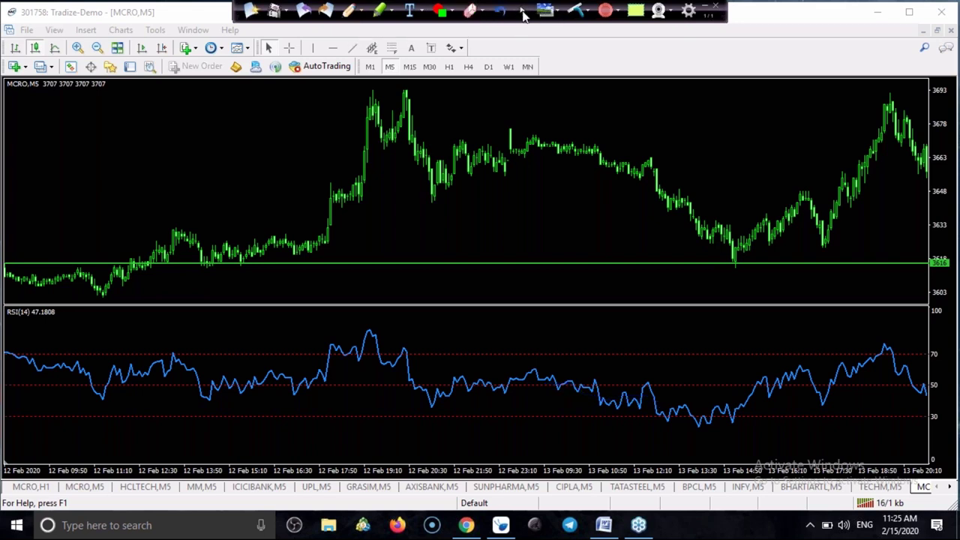
pyautogui.click(522, 14)
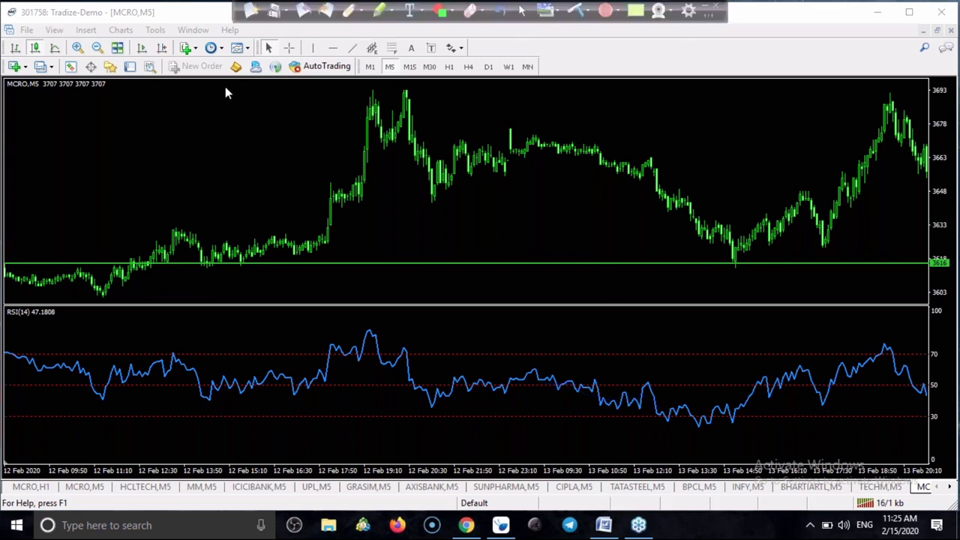
# Compress the price scale around 13 February, circle the first RSI dip below 30, sketch a V-shaped rebound, and clear the annotations.
pyautogui.click(77, 48)
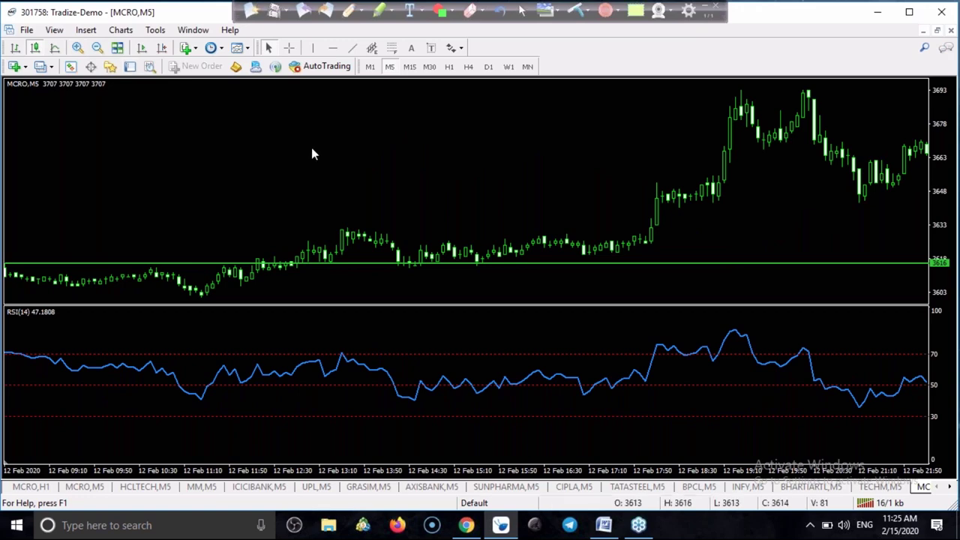
pyautogui.scroll(-10, 666, 191)
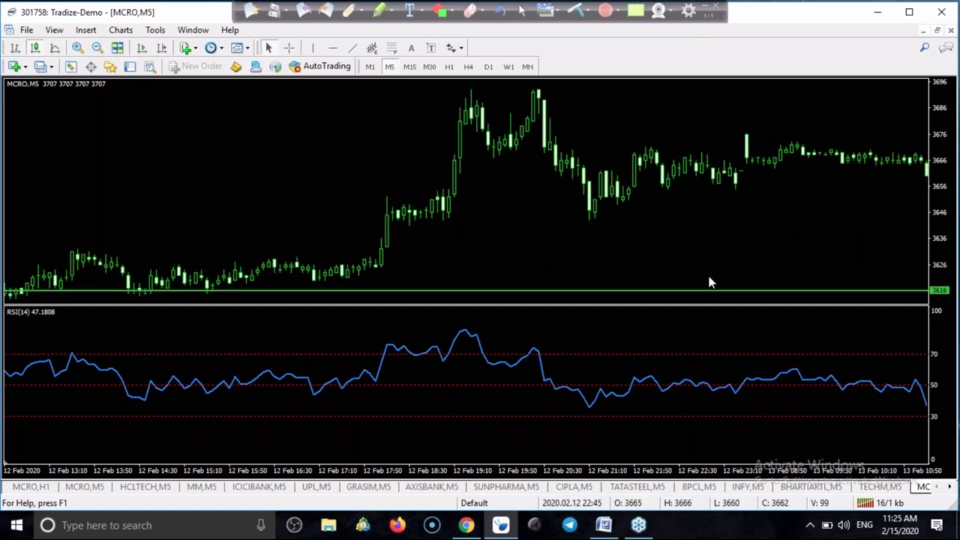
pyautogui.scroll(-4, 710, 281)
pyautogui.scroll(-6, 710, 281)
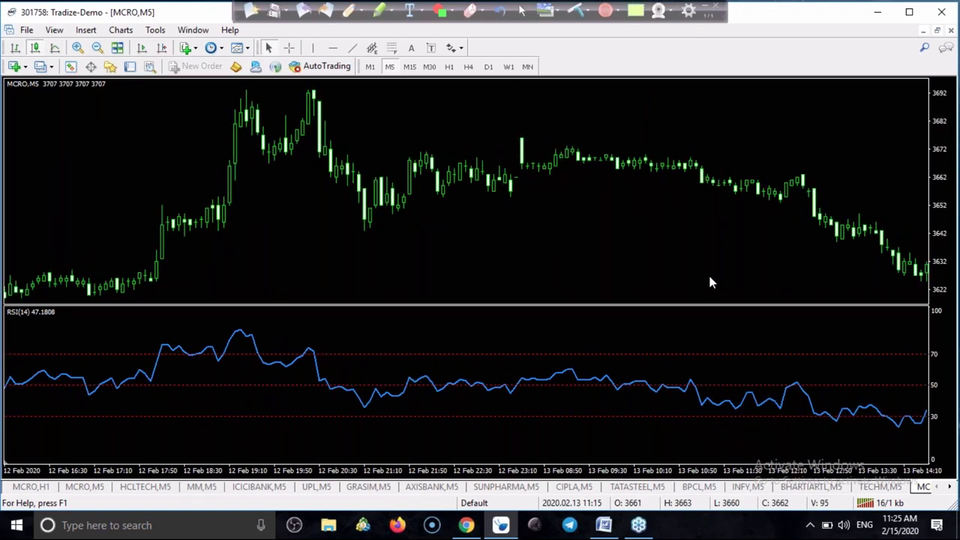
pyautogui.scroll(-10, 711, 283)
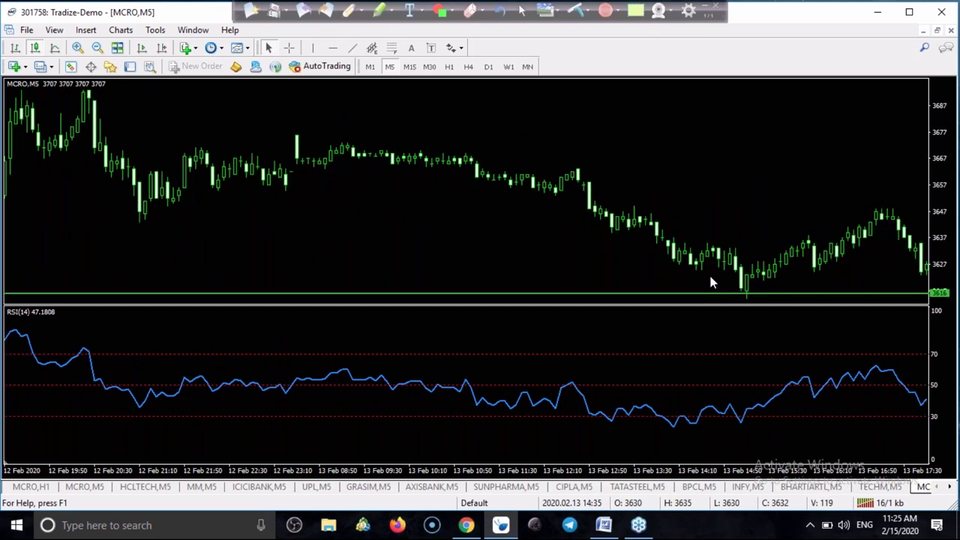
pyautogui.moveTo(939, 247); pyautogui.dragTo(944, 252)
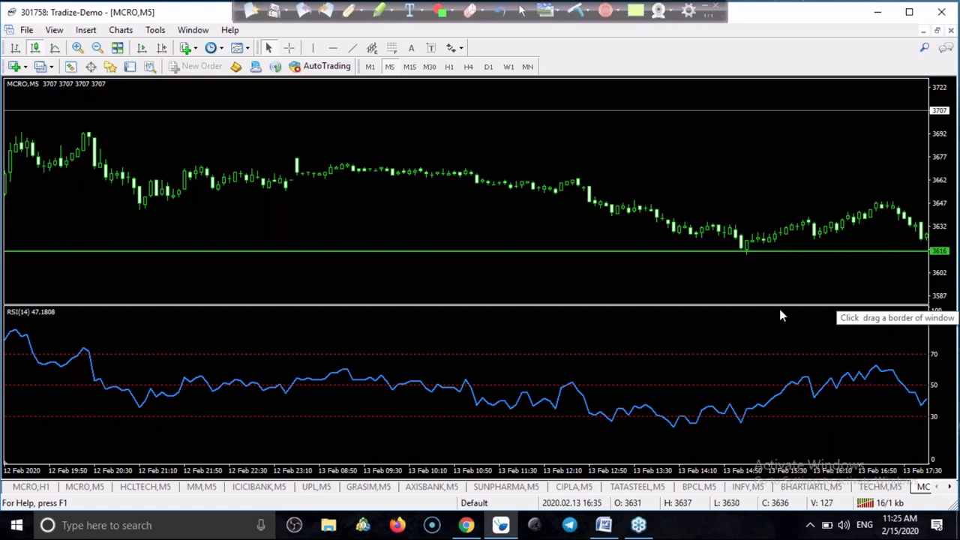
pyautogui.click(348, 14)
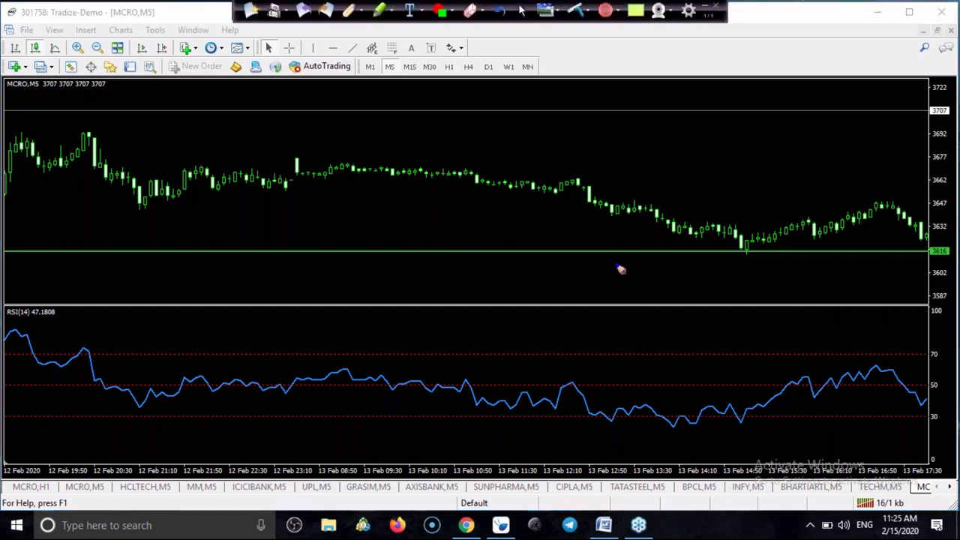
pyautogui.moveTo(610, 422); pyautogui.dragTo(619, 415)
pyautogui.moveTo(570, 384)
pyautogui.mouseDown()
pyautogui.moveTo(615, 427)
pyautogui.moveTo(629, 387)
pyautogui.mouseUp()
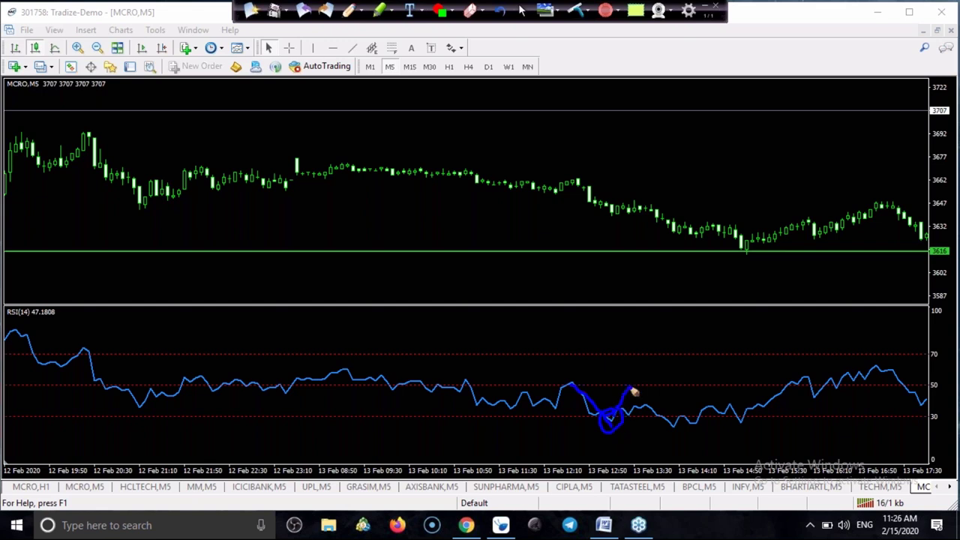
pyautogui.click(575, 11)
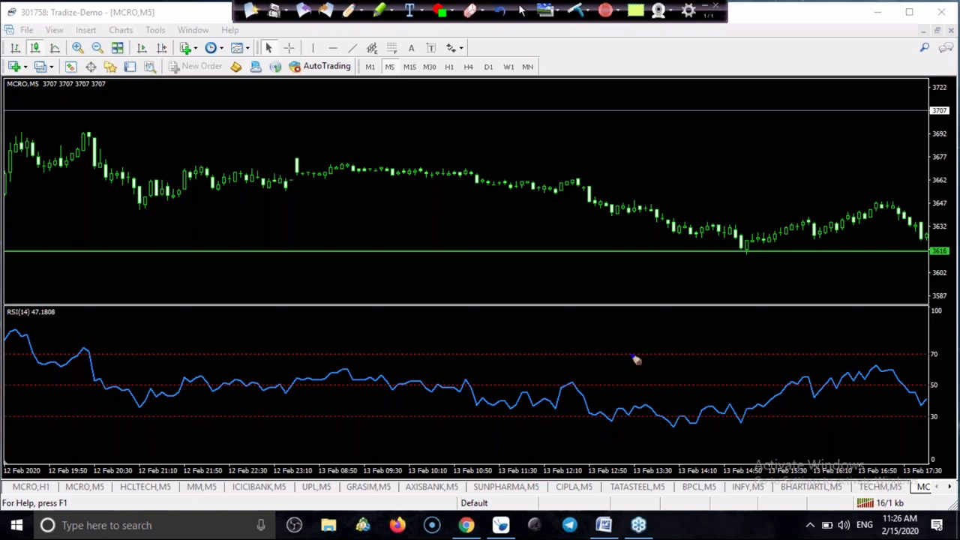
# Circle the first 13 February RSI dip below 30, box the gap between price and the 3616 line, and cross out the signal.
pyautogui.moveTo(615, 431)
pyautogui.mouseDown()
pyautogui.moveTo(606, 420)
pyautogui.moveTo(619, 413)
pyautogui.moveTo(616, 435)
pyautogui.moveTo(607, 428)
pyautogui.mouseUp()
pyautogui.moveTo(612, 418); pyautogui.dragTo(627, 406)
pyautogui.moveTo(621, 192)
pyautogui.mouseDown()
pyautogui.moveTo(621, 209)
pyautogui.moveTo(632, 212)
pyautogui.moveTo(620, 252)
pyautogui.moveTo(632, 238)
pyautogui.moveTo(620, 220)
pyautogui.moveTo(617, 249)
pyautogui.mouseUp()
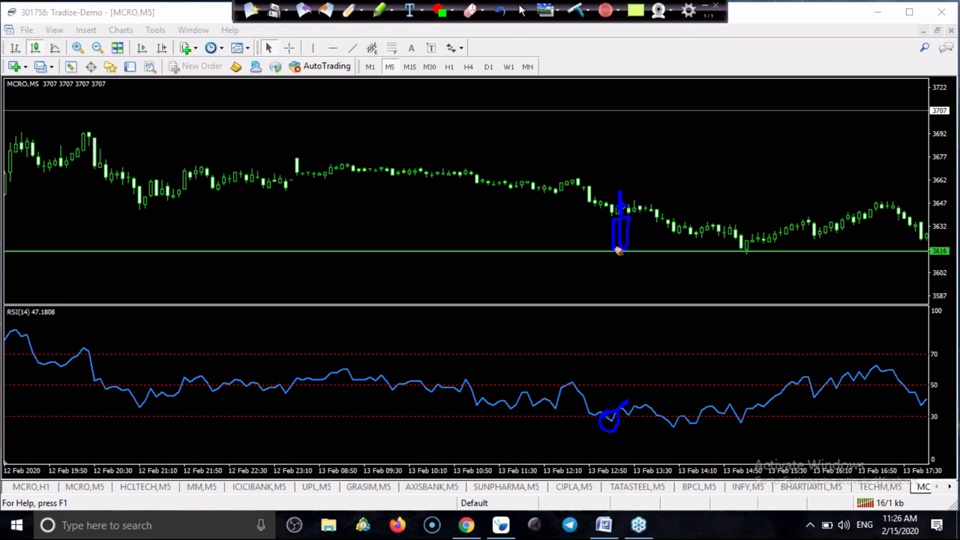
pyautogui.moveTo(601, 392)
pyautogui.mouseDown()
pyautogui.moveTo(621, 397)
pyautogui.moveTo(611, 405)
pyautogui.mouseUp()
# Trace the further price decline, circle the second RSI dip with a rising stroke, and mark the matching candles above the 3616 line.
pyautogui.moveTo(658, 219)
pyautogui.mouseDown()
pyautogui.moveTo(691, 241)
pyautogui.moveTo(697, 233)
pyautogui.mouseUp()
pyautogui.moveTo(683, 421)
pyautogui.mouseDown()
pyautogui.moveTo(707, 411)
pyautogui.moveTo(672, 428)
pyautogui.moveTo(731, 382)
pyautogui.mouseUp()
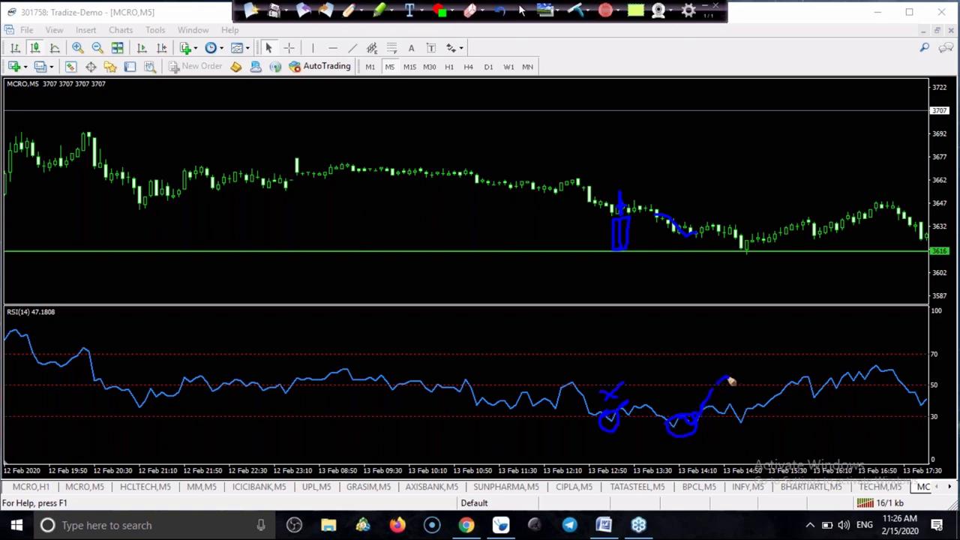
pyautogui.moveTo(688, 233)
pyautogui.mouseDown()
pyautogui.moveTo(698, 222)
pyautogui.moveTo(678, 222)
pyautogui.moveTo(696, 230)
pyautogui.moveTo(689, 225)
pyautogui.moveTo(679, 246)
pyautogui.moveTo(683, 236)
pyautogui.moveTo(692, 246)
pyautogui.moveTo(696, 237)
pyautogui.mouseUp()
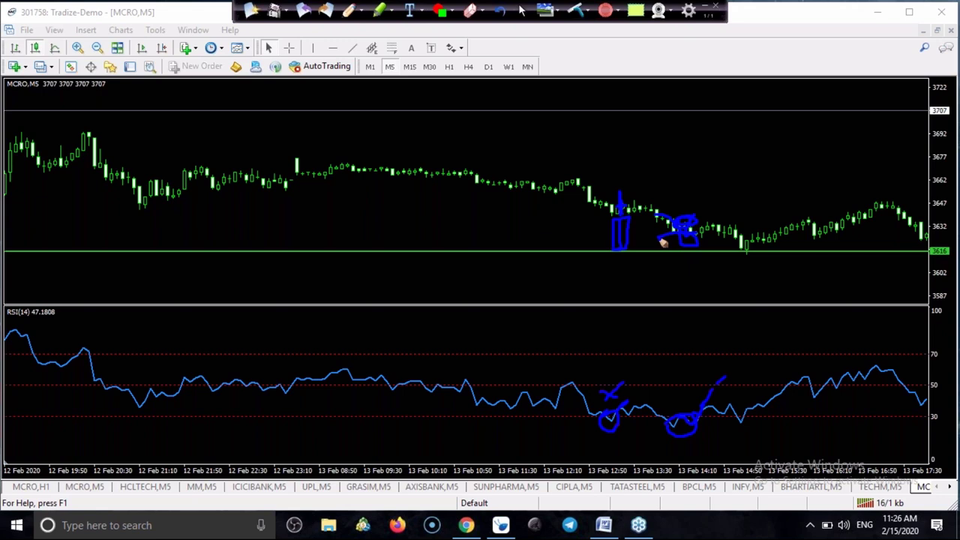
# Circle the third RSI dip and the candles touching the 3616 line, trace the price move around them, and clear the annotations.
pyautogui.moveTo(730, 420)
pyautogui.mouseDown()
pyautogui.moveTo(753, 419)
pyautogui.moveTo(742, 435)
pyautogui.moveTo(736, 420)
pyautogui.moveTo(742, 429)
pyautogui.mouseUp()
pyautogui.moveTo(742, 429); pyautogui.dragTo(756, 398)
pyautogui.moveTo(736, 238)
pyautogui.mouseDown()
pyautogui.moveTo(751, 232)
pyautogui.moveTo(758, 260)
pyautogui.moveTo(743, 241)
pyautogui.moveTo(743, 252)
pyautogui.mouseUp()
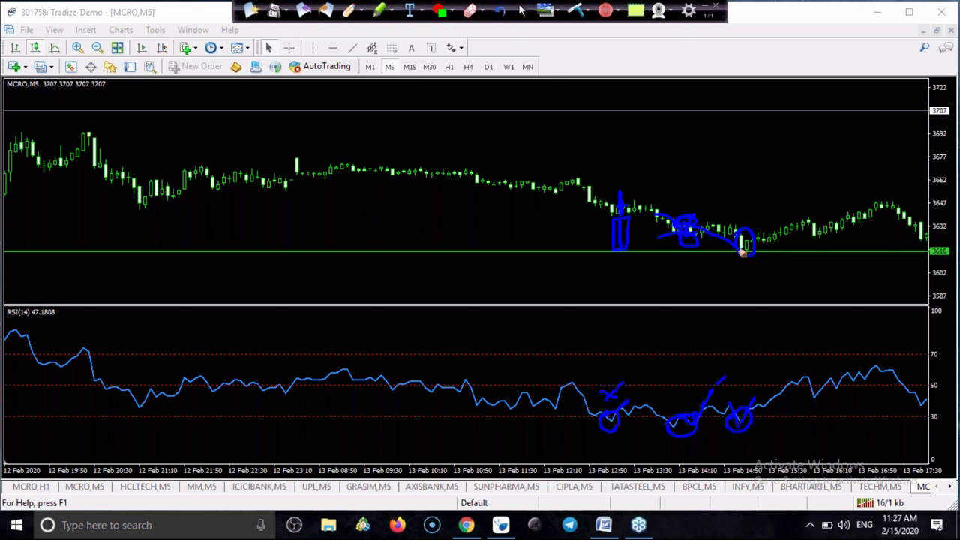
pyautogui.moveTo(808, 219); pyautogui.dragTo(768, 235)
pyautogui.click(575, 12)
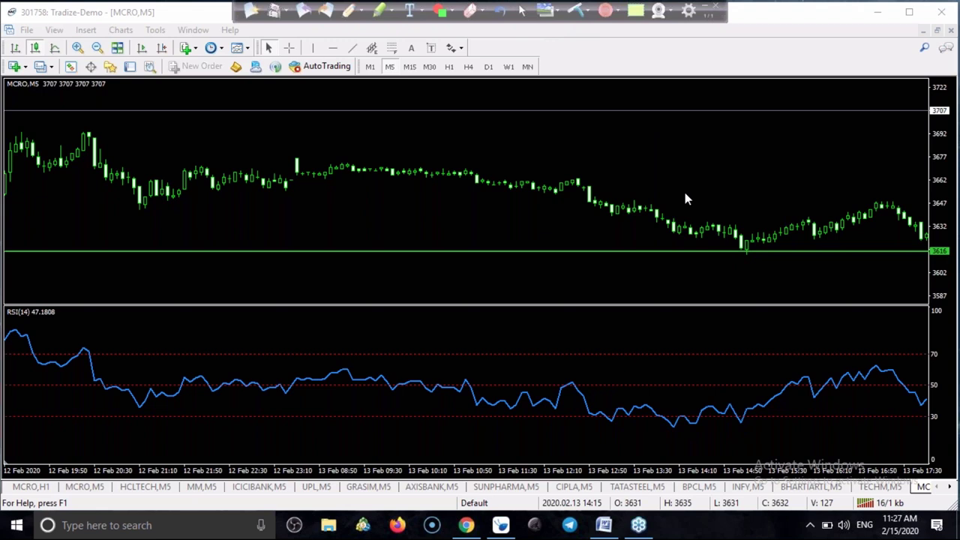
pyautogui.scroll(-6, 684, 199)
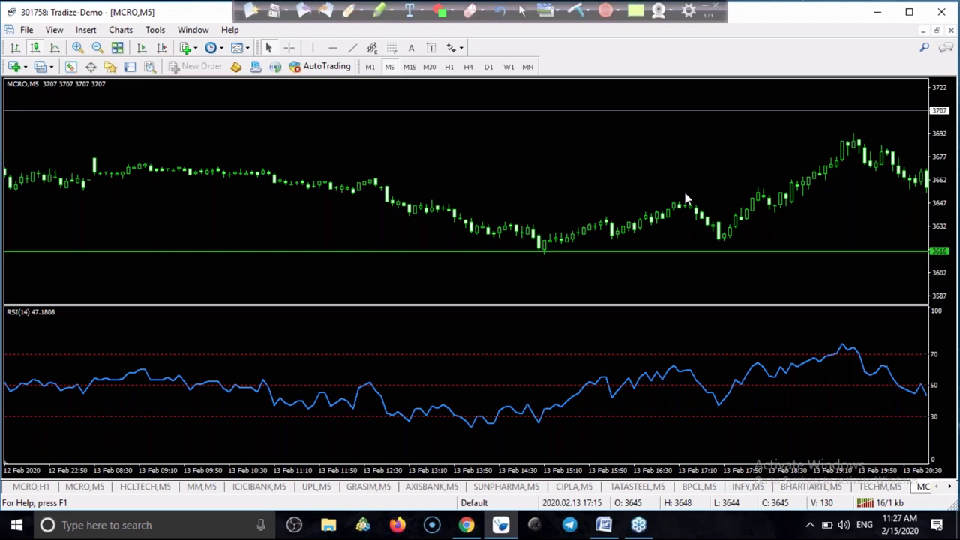
pyautogui.scroll(6, 675, 197)
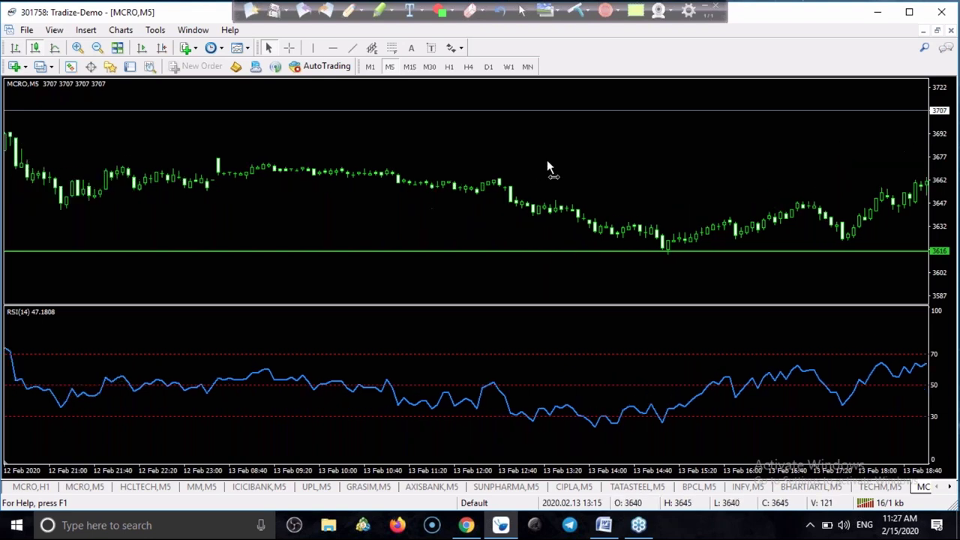
pyautogui.scroll(5, 565, 171)
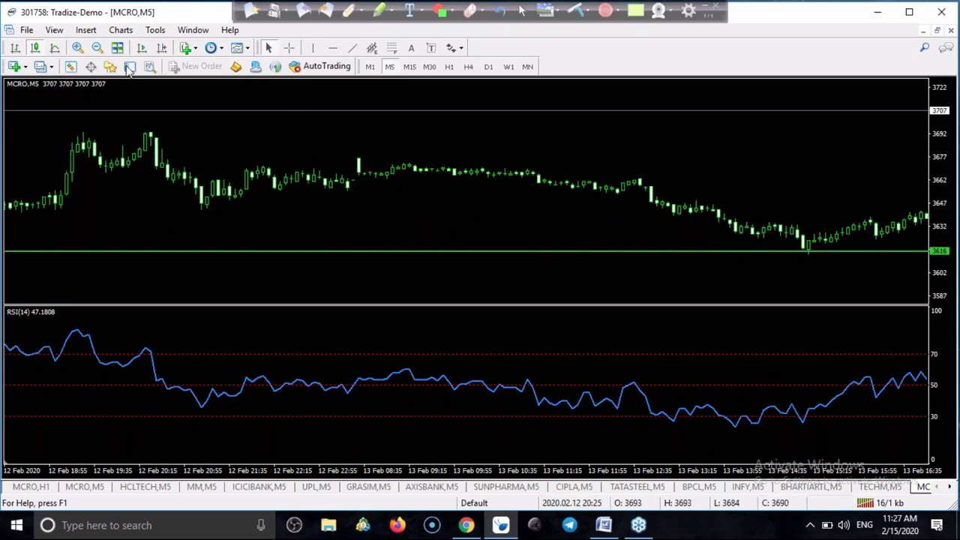
# Add a horizontal line at 3691 across the two 12 February price highs on the MCRO M5 chart.
pyautogui.click(96, 47)
pyautogui.moveTo(168, 155); pyautogui.dragTo(214, 181)
pyautogui.moveTo(373, 178)
pyautogui.mouseDown()
pyautogui.moveTo(304, 180)
pyautogui.moveTo(364, 189)
pyautogui.mouseUp()
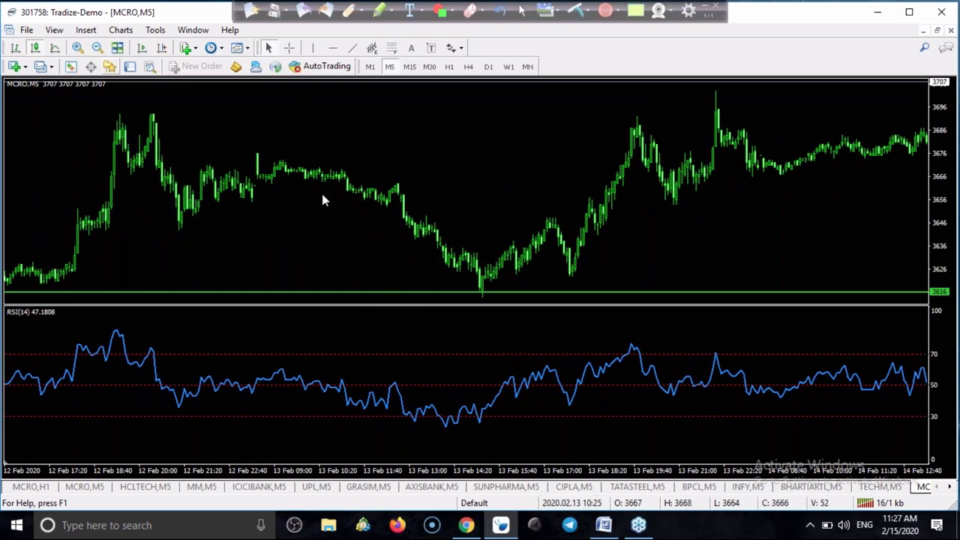
pyautogui.click(334, 49)
pyautogui.click(119, 119)
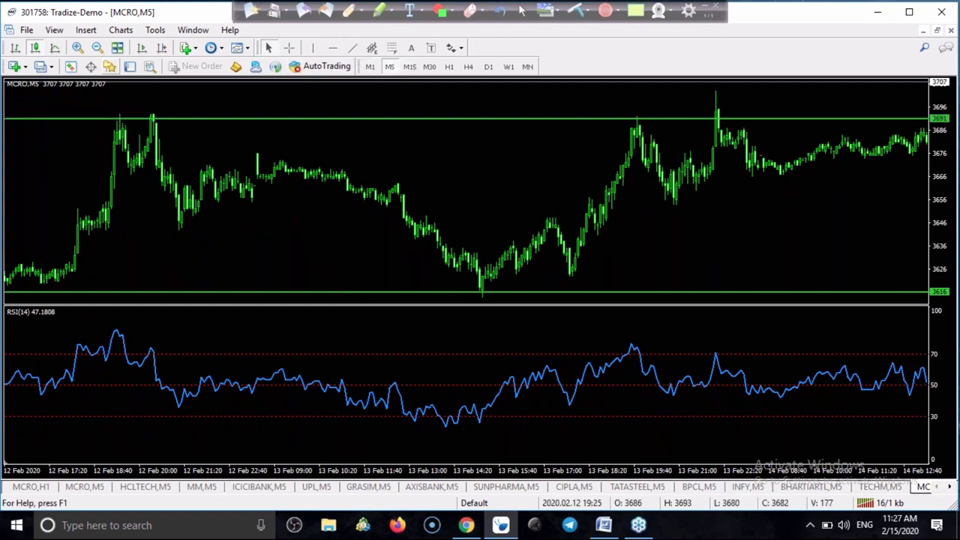
# Circle the two 12 February highs at the 3691 line, plus the late 13 February RSI peak and its matching price high.
pyautogui.click(348, 11)
pyautogui.moveTo(108, 121)
pyautogui.mouseDown()
pyautogui.moveTo(124, 129)
pyautogui.moveTo(122, 120)
pyautogui.moveTo(164, 106)
pyautogui.mouseUp()
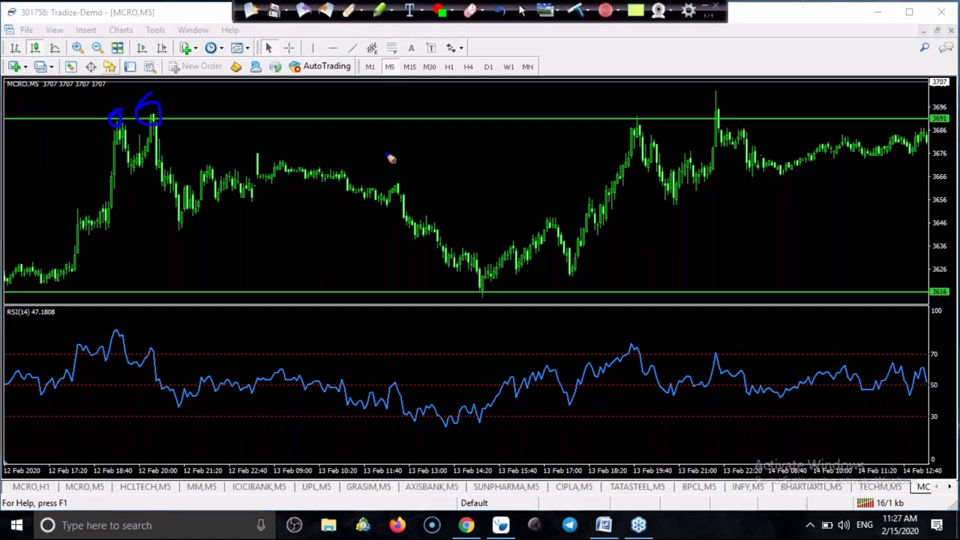
pyautogui.moveTo(632, 346)
pyautogui.mouseDown()
pyautogui.moveTo(639, 339)
pyautogui.moveTo(641, 364)
pyautogui.moveTo(634, 346)
pyautogui.mouseUp()
pyautogui.moveTo(630, 127)
pyautogui.mouseDown()
pyautogui.moveTo(650, 132)
pyautogui.moveTo(634, 141)
pyautogui.moveTo(634, 123)
pyautogui.mouseUp()
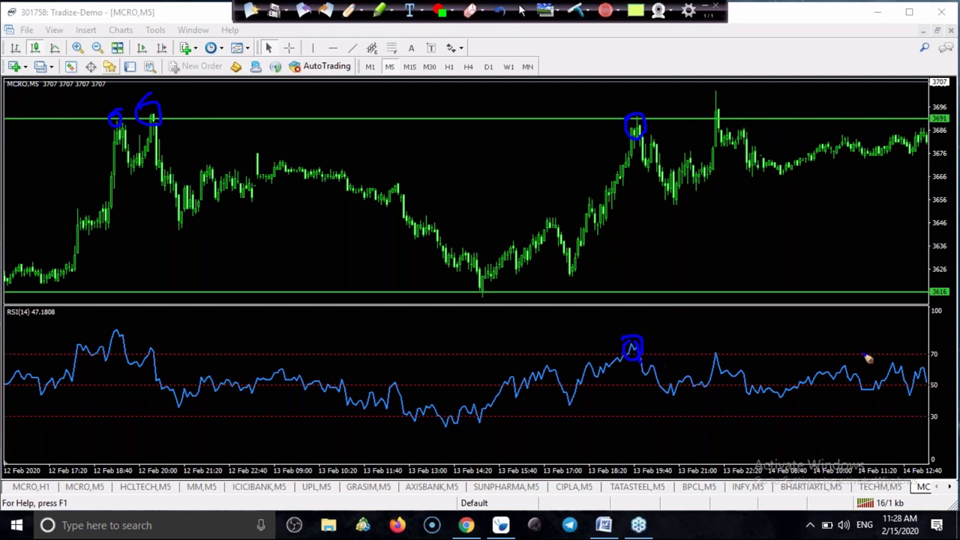
# Mark the RSI 70 level and draw arrows to the circled 13 February RSI peak and the price reversal beneath 3691.
pyautogui.moveTo(930, 357)
pyautogui.mouseDown()
pyautogui.moveTo(948, 352)
pyautogui.moveTo(932, 351)
pyautogui.mouseUp()
pyautogui.moveTo(683, 331)
pyautogui.mouseDown()
pyautogui.moveTo(639, 353)
pyautogui.moveTo(673, 344)
pyautogui.mouseUp()
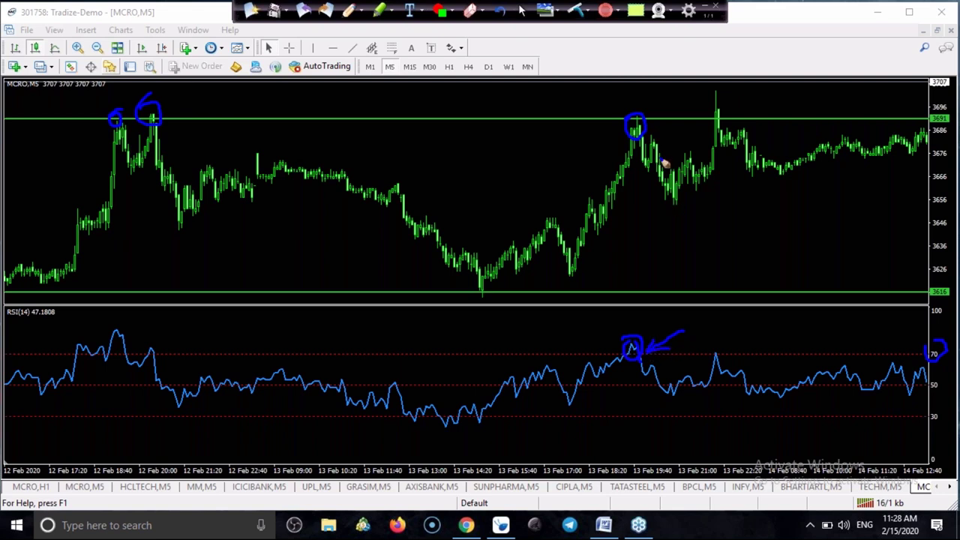
pyautogui.moveTo(681, 136); pyautogui.dragTo(647, 150)
# Circle the second RSI touch of 70 and its price spike at 3691, point an arrow at the price drop, and clear the annotations.
pyautogui.moveTo(713, 348); pyautogui.dragTo(718, 345)
pyautogui.moveTo(720, 112); pyautogui.dragTo(719, 116)
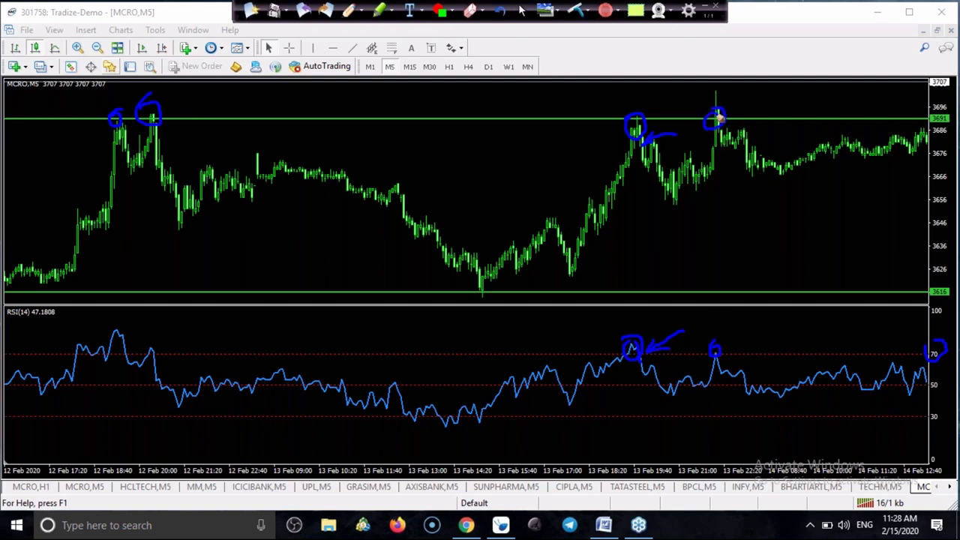
pyautogui.moveTo(779, 133); pyautogui.dragTo(734, 136)
pyautogui.click(579, 12)
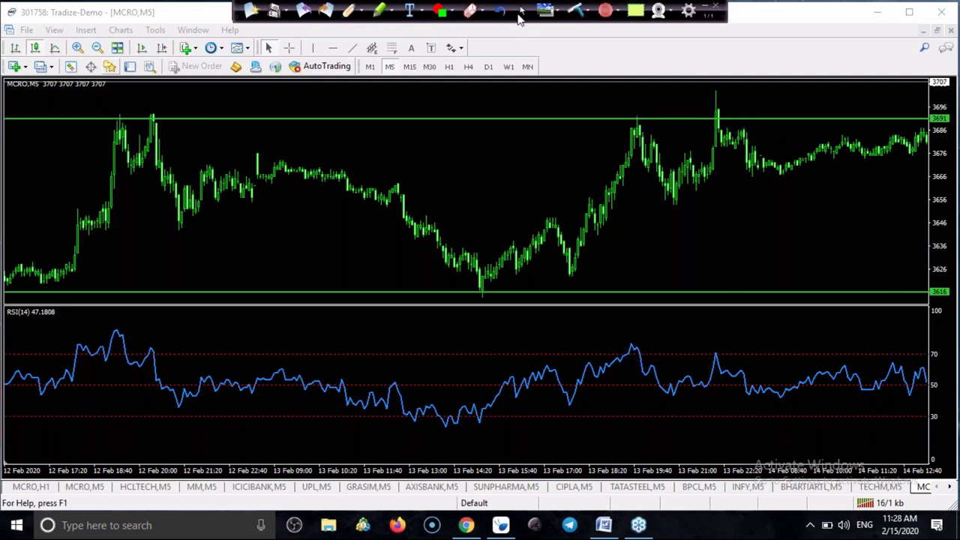
pyautogui.click(521, 11)
# Circle the 14 February RSI rise above 70, draw arrows to it and to the price breakout at 3691, and clear the annotations.
pyautogui.moveTo(742, 224); pyautogui.dragTo(639, 229)
pyautogui.scroll(-5, 640, 235)
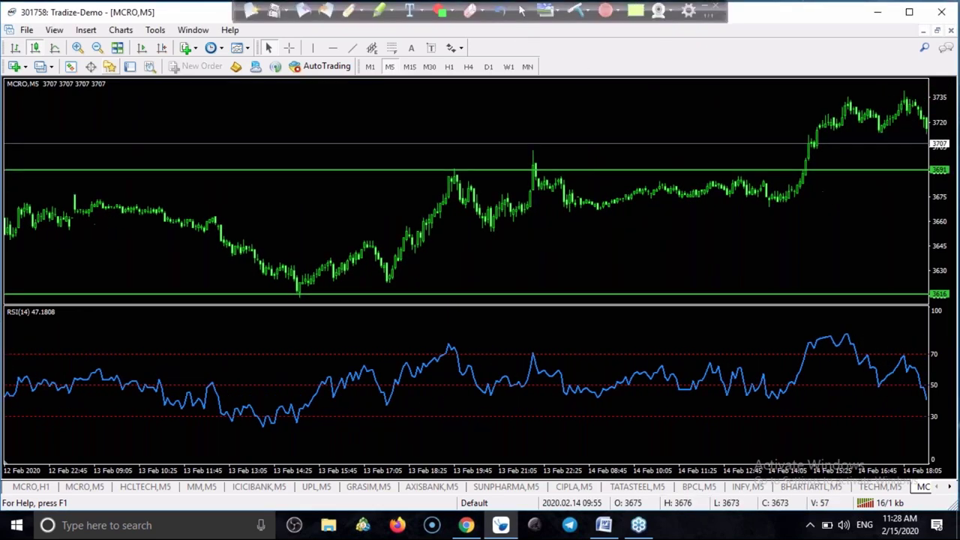
pyautogui.click(349, 11)
pyautogui.moveTo(707, 355); pyautogui.dragTo(717, 345)
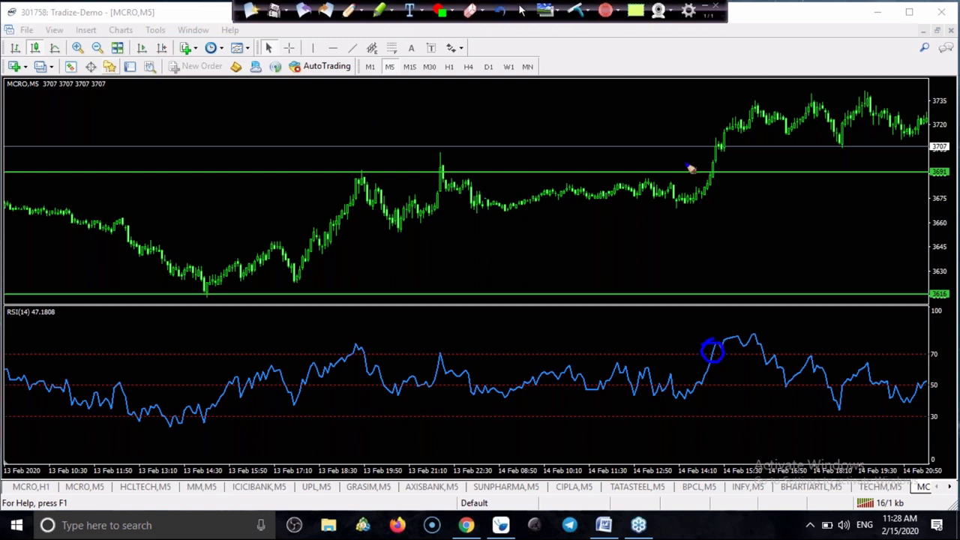
pyautogui.moveTo(674, 165)
pyautogui.mouseDown()
pyautogui.moveTo(716, 174)
pyautogui.moveTo(698, 180)
pyautogui.mouseUp()
pyautogui.moveTo(645, 315)
pyautogui.mouseDown()
pyautogui.moveTo(703, 346)
pyautogui.moveTo(677, 356)
pyautogui.mouseUp()
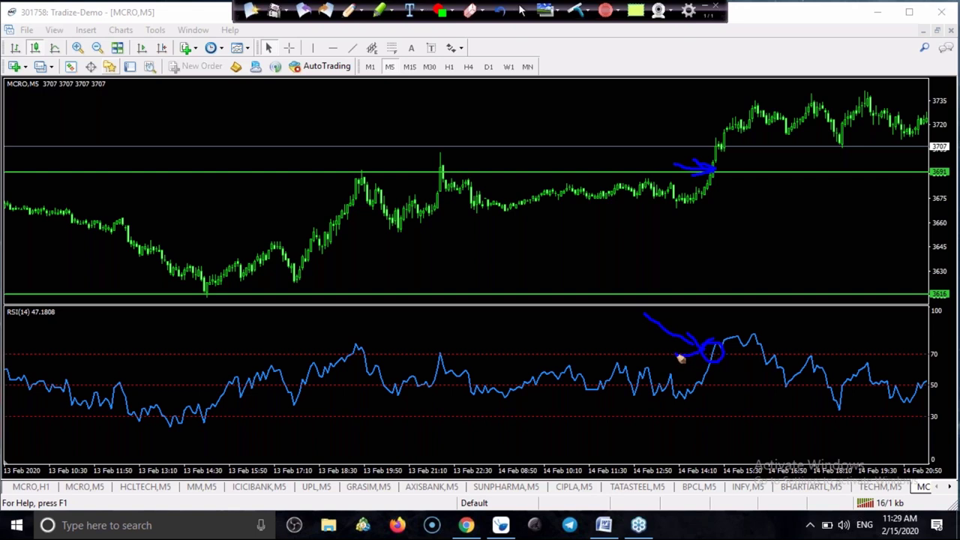
pyautogui.click(576, 12)
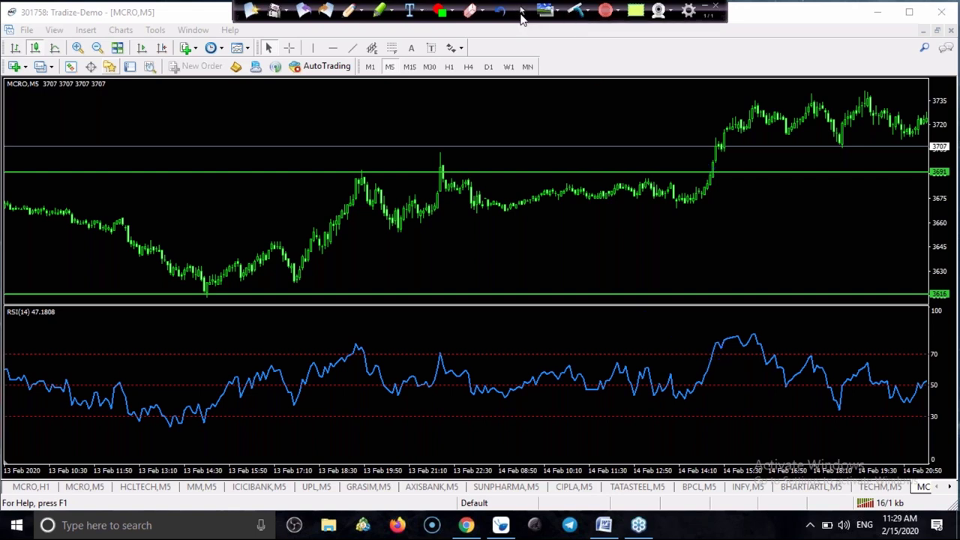
pyautogui.click(522, 12)
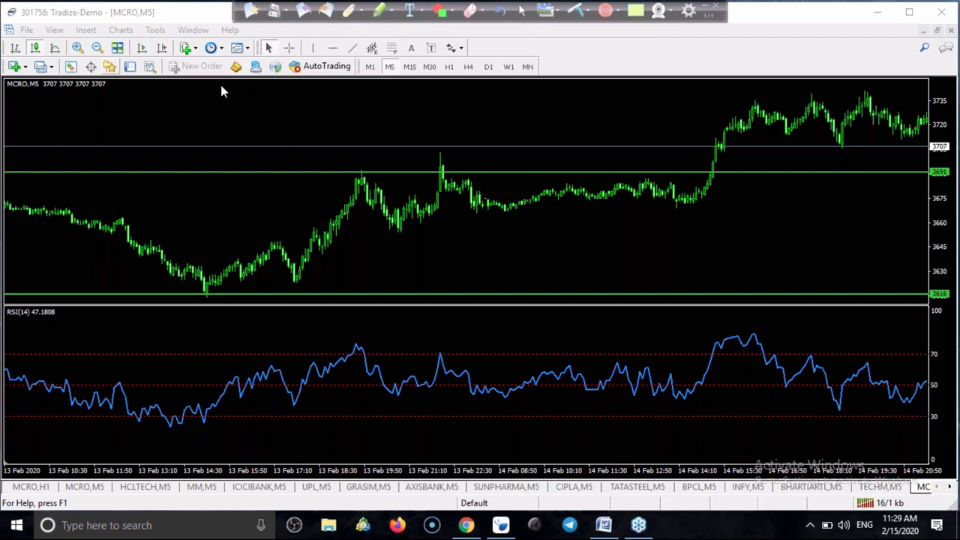
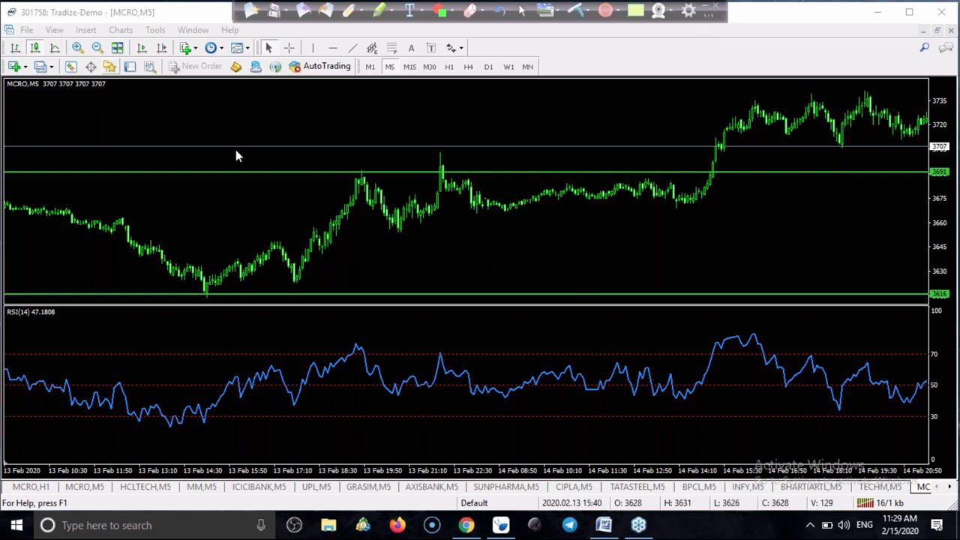
# Enlarge the price pane relative to the RSI pane and adjust the price scale over the 12 and 13 February candles.
pyautogui.moveTo(180, 251); pyautogui.dragTo(609, 214)
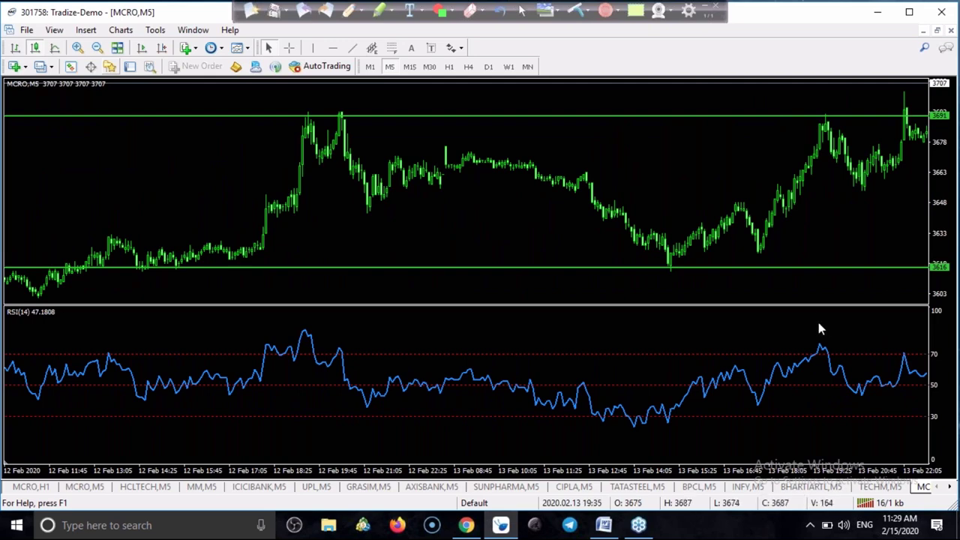
pyautogui.moveTo(819, 305); pyautogui.dragTo(819, 340)
pyautogui.moveTo(939, 259); pyautogui.dragTo(939, 253)
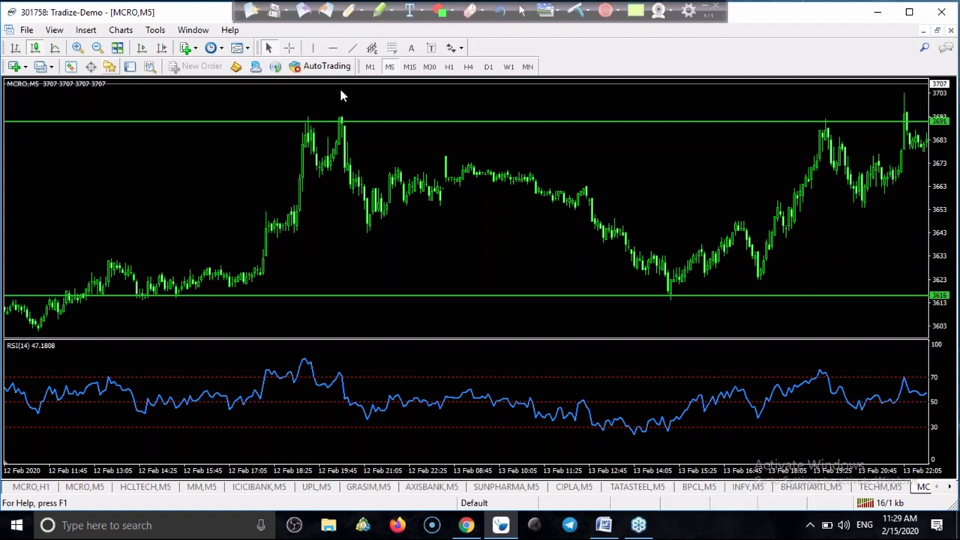
# Examine the enlarged candles and RSI from 10 to 13 February in relation to the 3616 and 3691 lines.
pyautogui.click(77, 48)
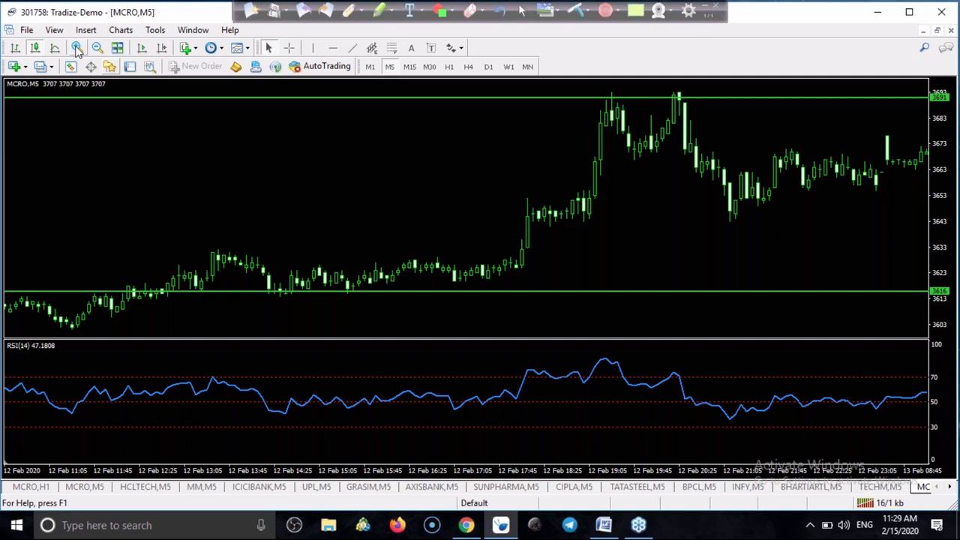
pyautogui.click(76, 48)
pyautogui.scroll(-2, 314, 125)
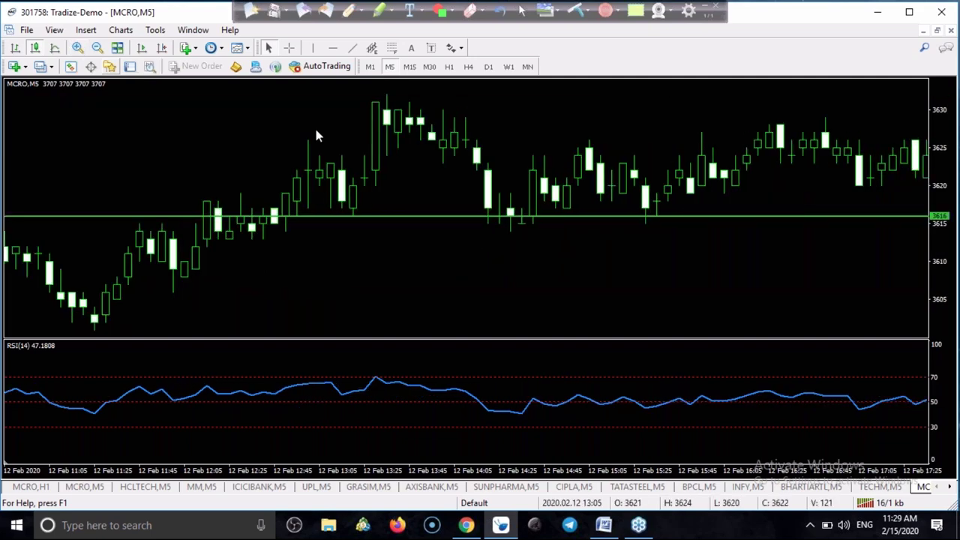
pyautogui.scroll(2, 314, 133)
pyautogui.scroll(-10, 316, 135)
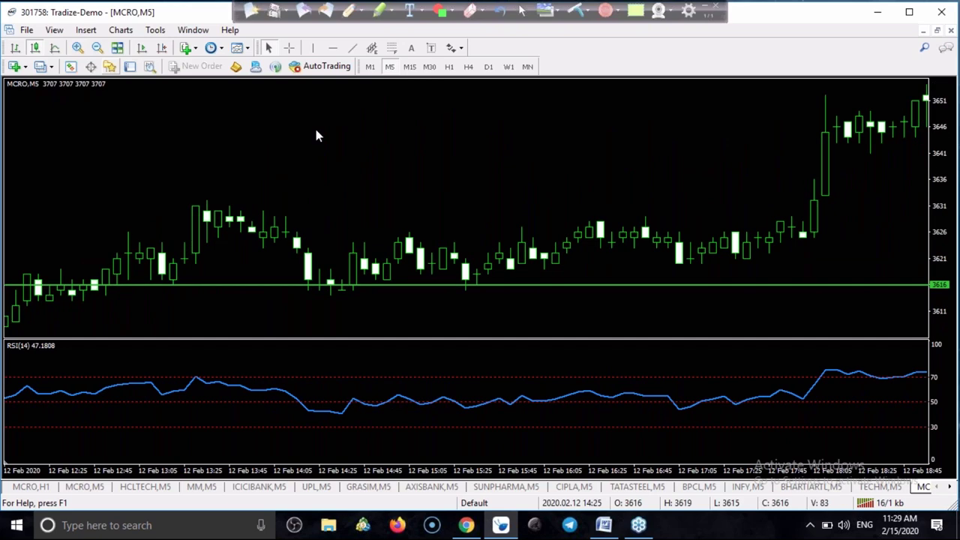
pyautogui.scroll(5, 316, 135)
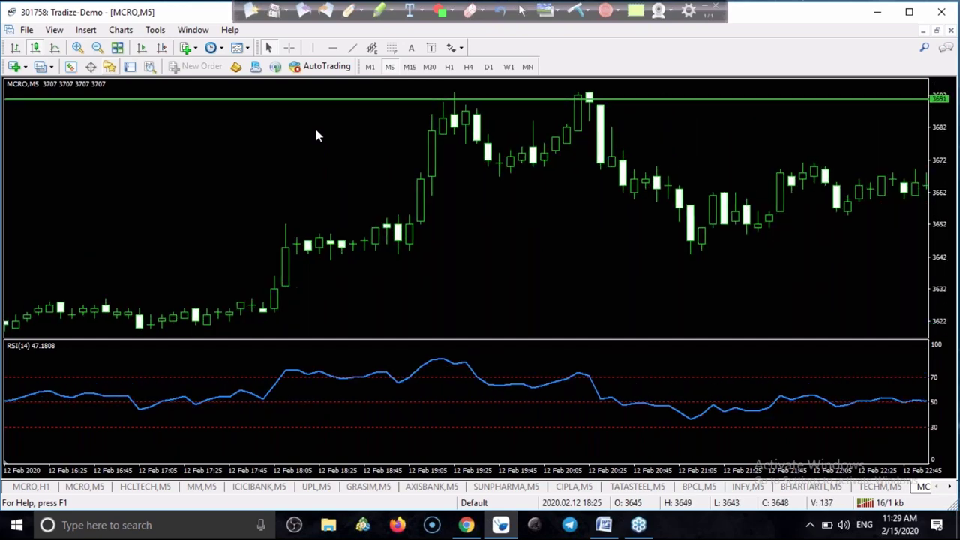
pyautogui.scroll(15, 316, 135)
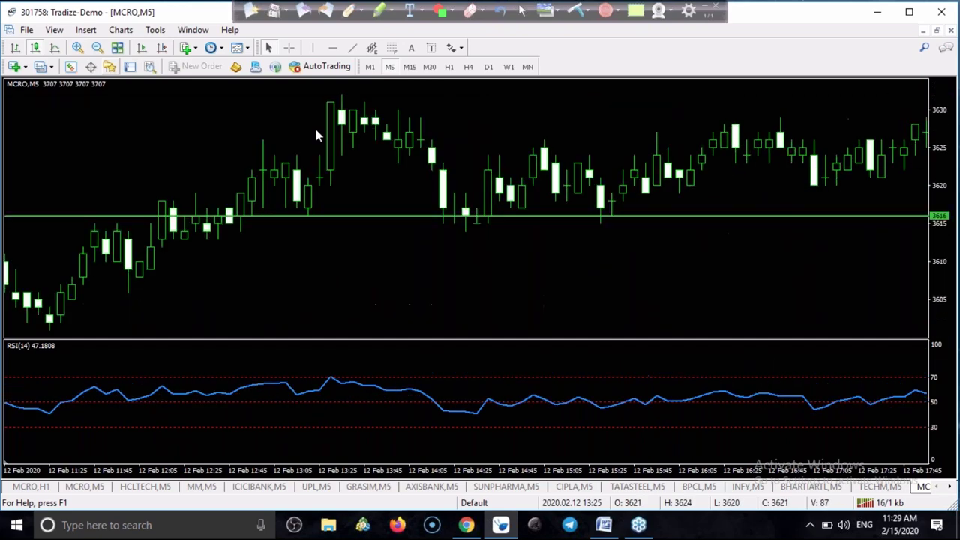
pyautogui.scroll(20, 316, 135)
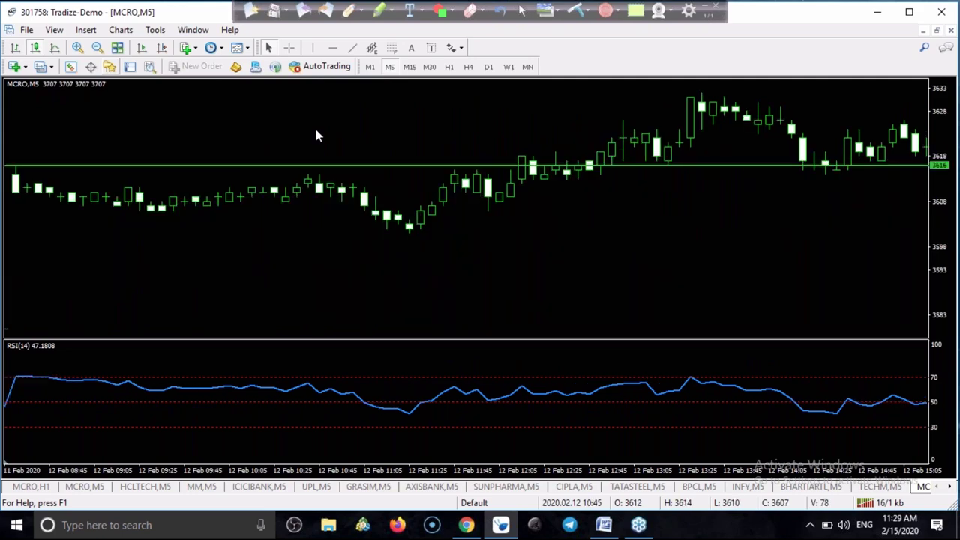
pyautogui.scroll(10, 316, 135)
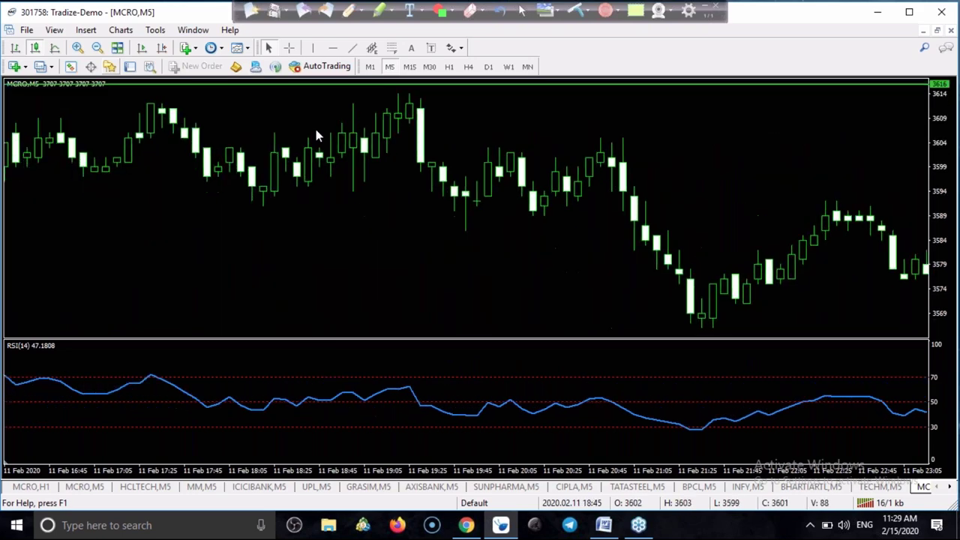
pyautogui.scroll(20, 315, 135)
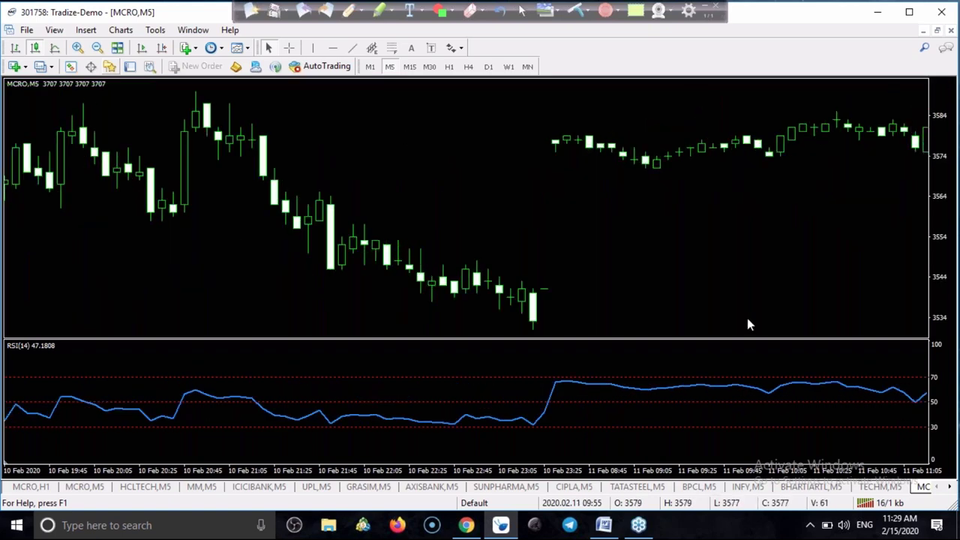
pyautogui.moveTo(945, 269)
pyautogui.mouseDown()
pyautogui.moveTo(942, 299)
pyautogui.moveTo(940, 283)
pyautogui.mouseUp()
pyautogui.scroll(-5, 940, 284)
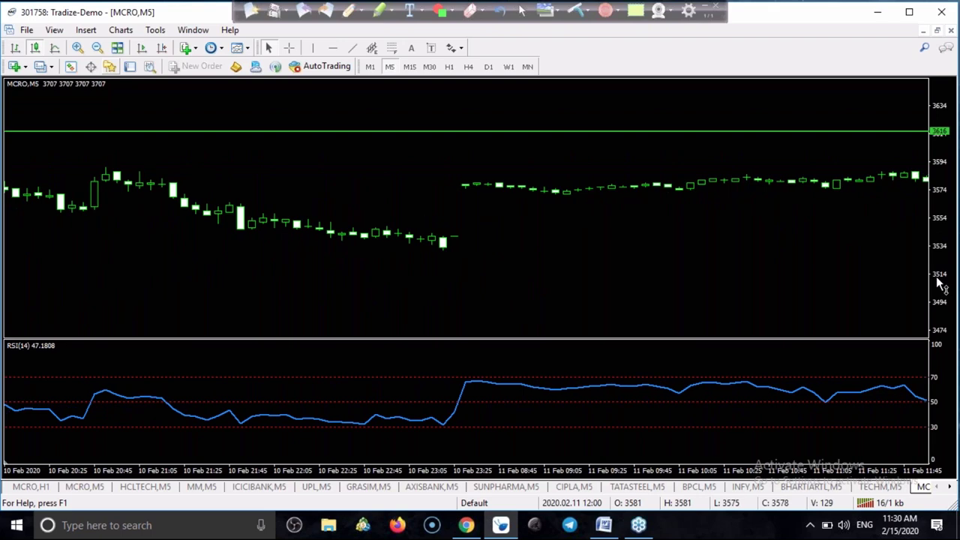
pyautogui.scroll(-10, 941, 284)
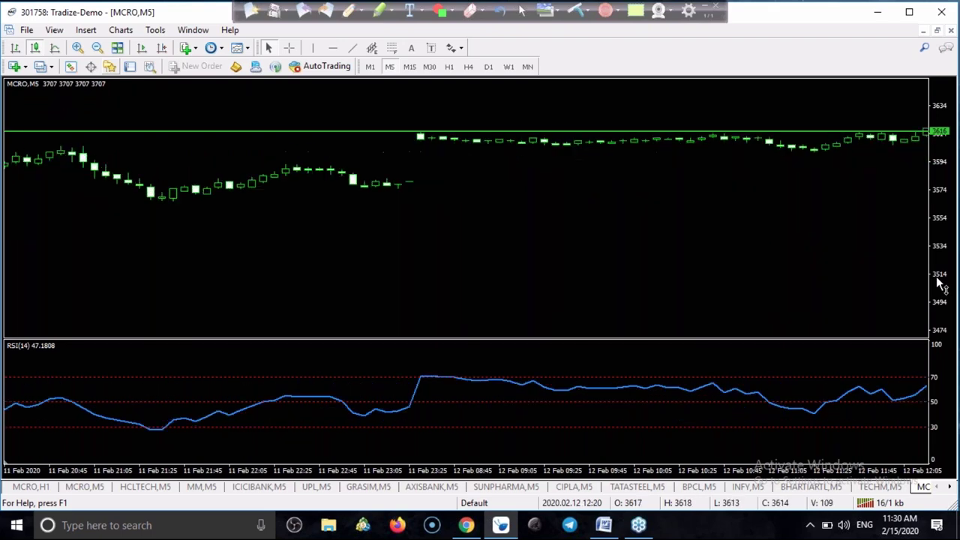
pyautogui.scroll(-8, 940, 284)
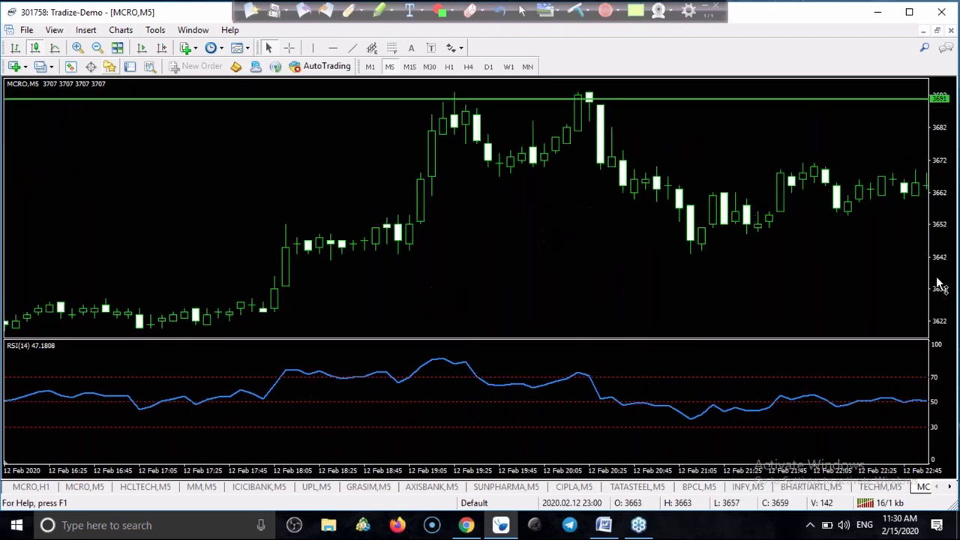
pyautogui.scroll(-8, 940, 283)
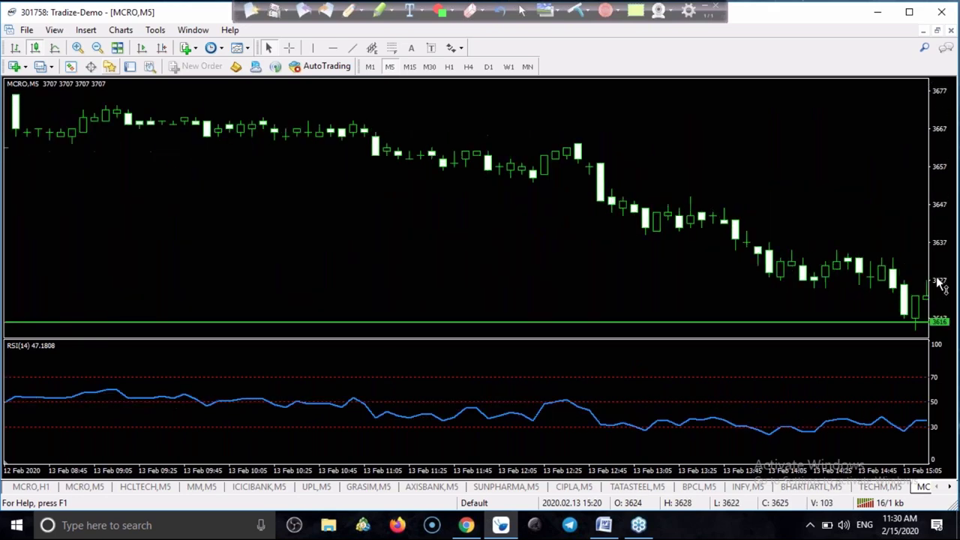
pyautogui.scroll(-3, 941, 283)
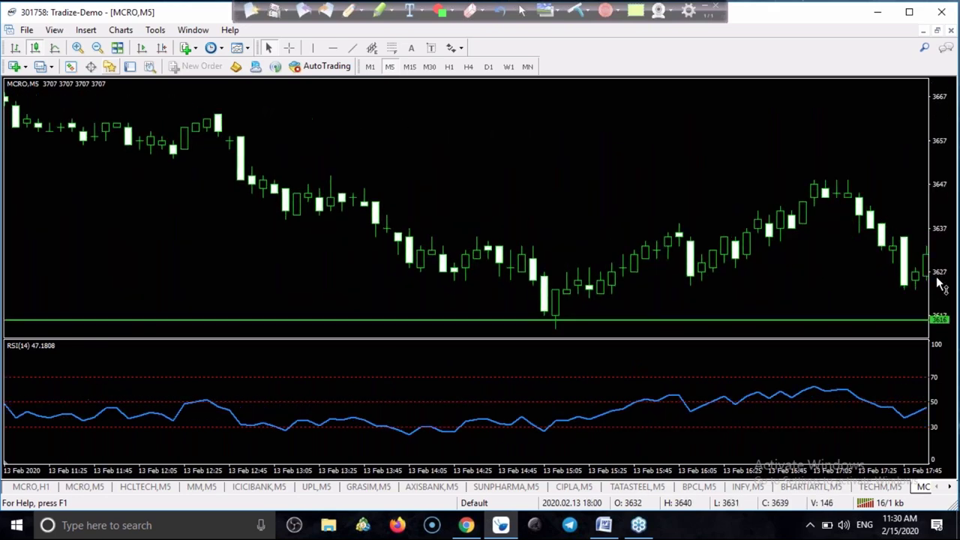
# Compress the price scale, trace the 13 February drop to the 3616 line, and bracket the stop-loss range of the adjacent candle.
pyautogui.moveTo(941, 268); pyautogui.dragTo(951, 279)
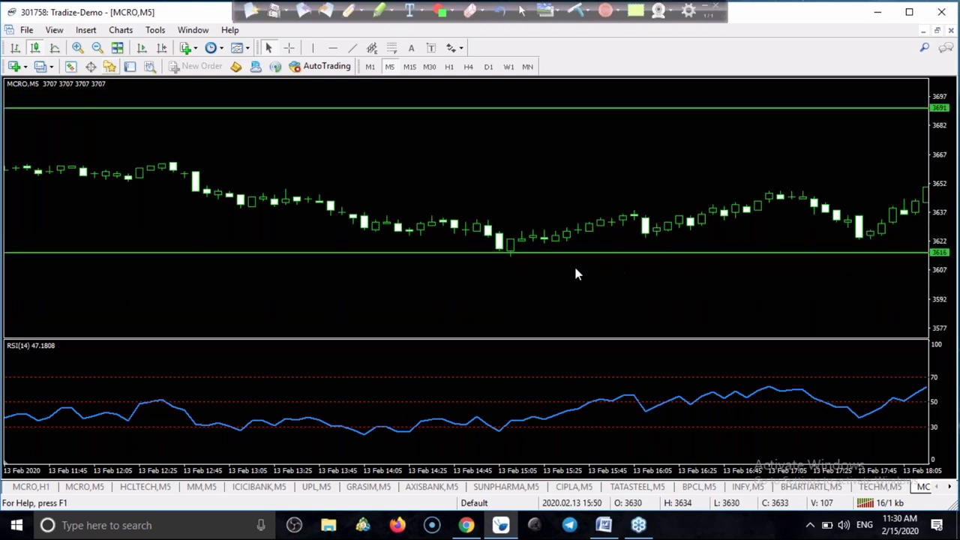
pyautogui.click(348, 13)
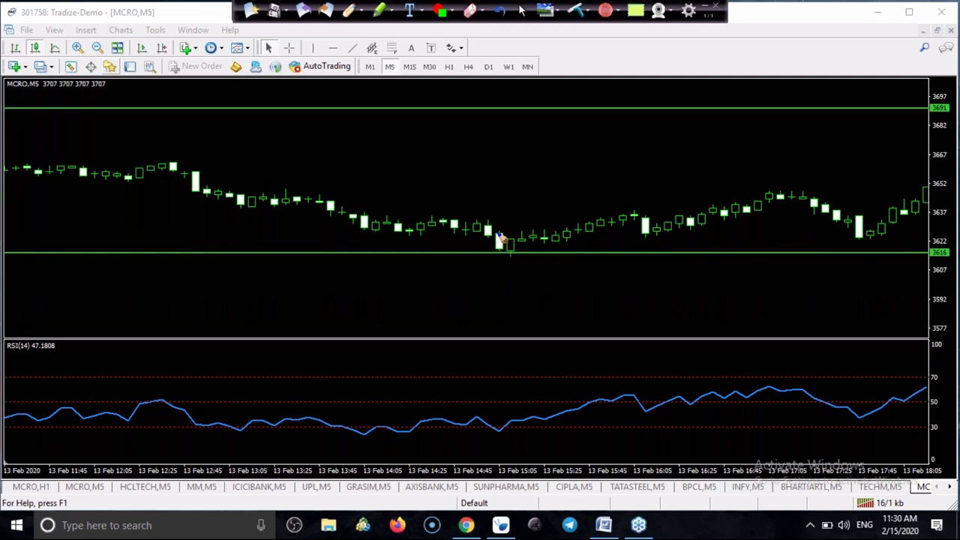
pyautogui.moveTo(482, 223); pyautogui.dragTo(500, 257)
pyautogui.moveTo(509, 234); pyautogui.dragTo(528, 234)
pyautogui.moveTo(509, 265)
pyautogui.mouseDown()
pyautogui.moveTo(522, 265)
pyautogui.moveTo(515, 245)
pyautogui.moveTo(511, 264)
pyautogui.moveTo(526, 268)
pyautogui.mouseUp()
pyautogui.click(523, 13)
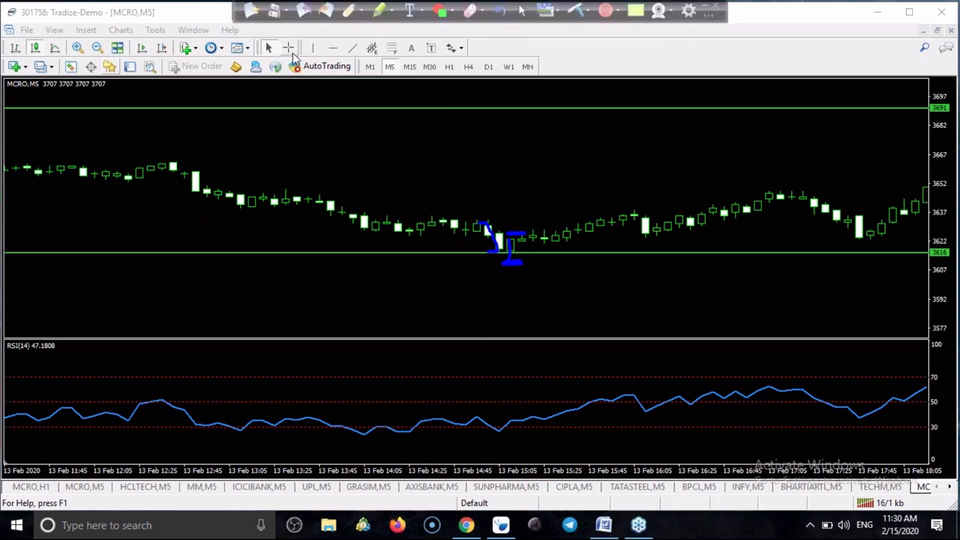
# Measure the bracketed candle's range with the crosshair and handwrite "SL = 15" above the 13 February candles.
pyautogui.click(288, 47)
pyautogui.moveTo(527, 232); pyautogui.dragTo(518, 260)
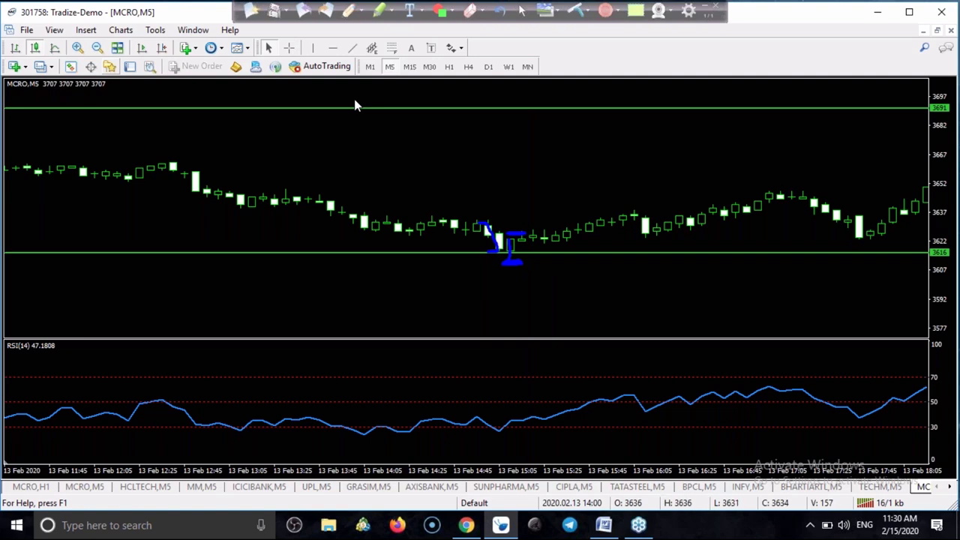
pyautogui.click(350, 12)
pyautogui.moveTo(465, 123)
pyautogui.mouseDown()
pyautogui.moveTo(452, 160)
pyautogui.moveTo(531, 133)
pyautogui.moveTo(570, 133)
pyautogui.moveTo(564, 138)
pyautogui.moveTo(583, 119)
pyautogui.mouseUp()
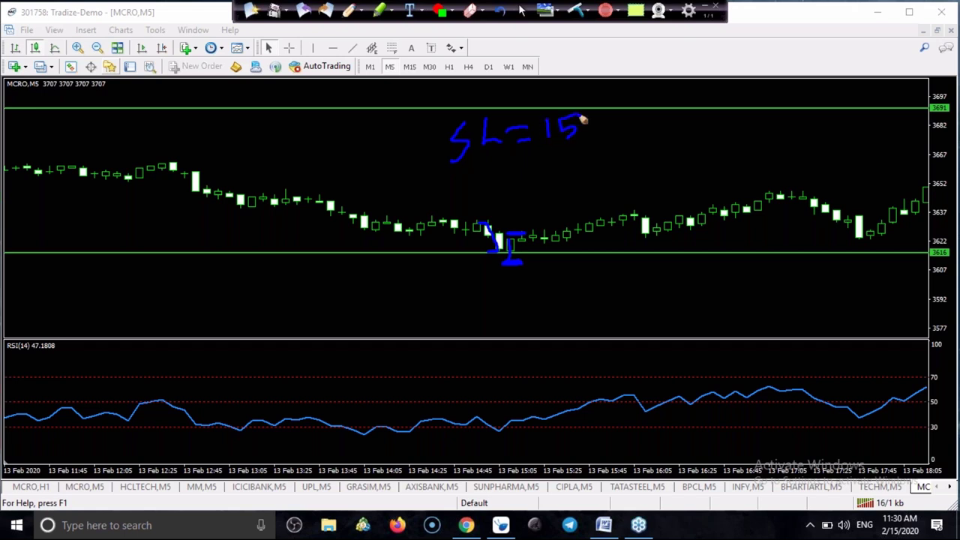
pyautogui.click(522, 13)
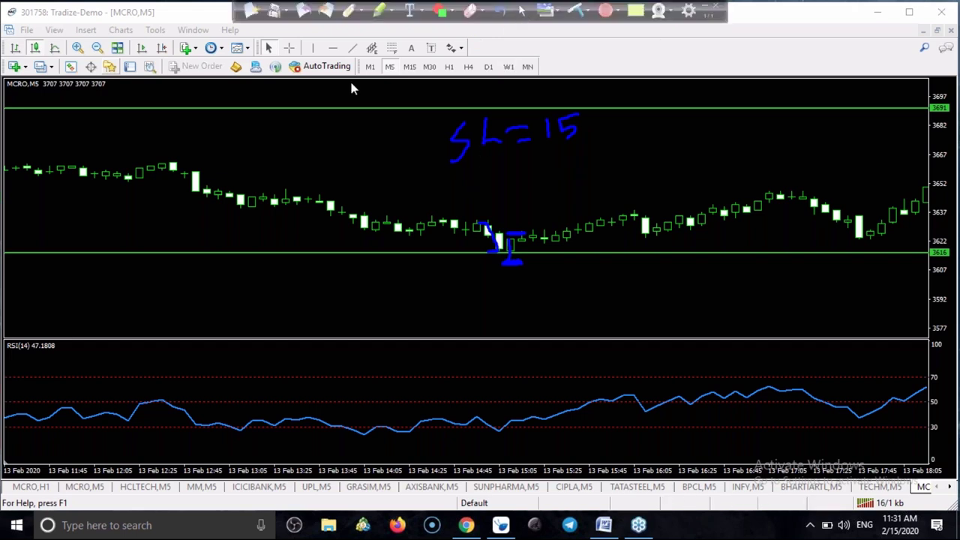
# Measure upward from the 13 February entry candle with the crosshair and place a horizontal target line at 3658.
pyautogui.click(289, 48)
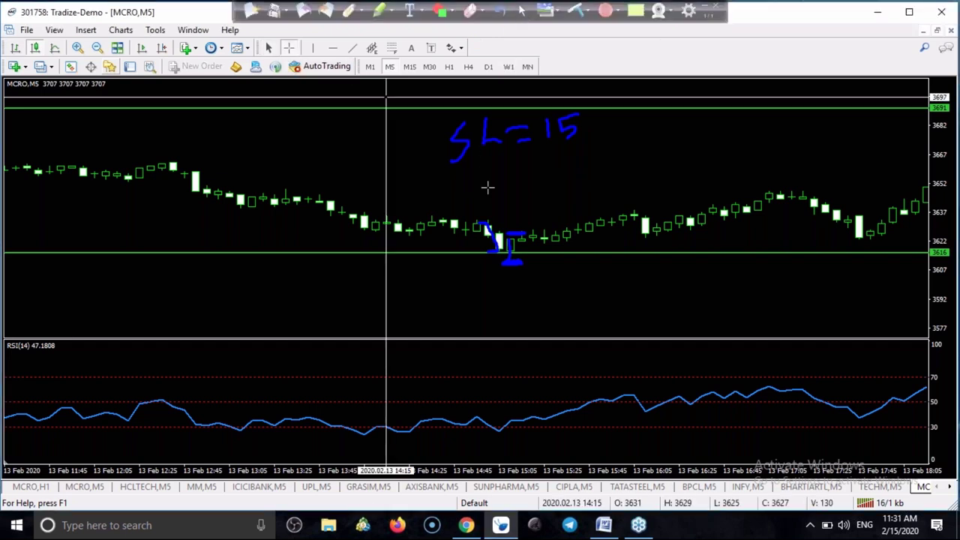
pyautogui.moveTo(529, 229); pyautogui.dragTo(202, 168)
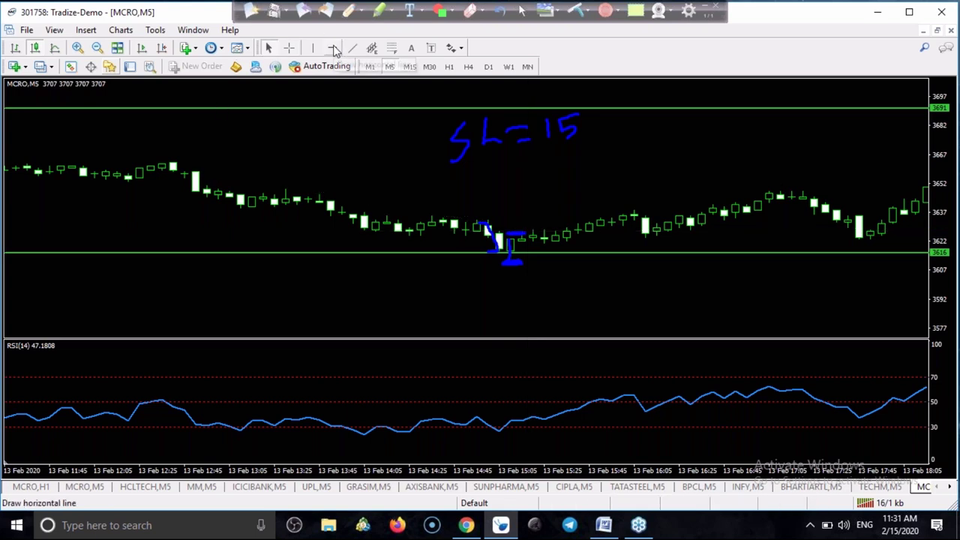
pyautogui.click(195, 173)
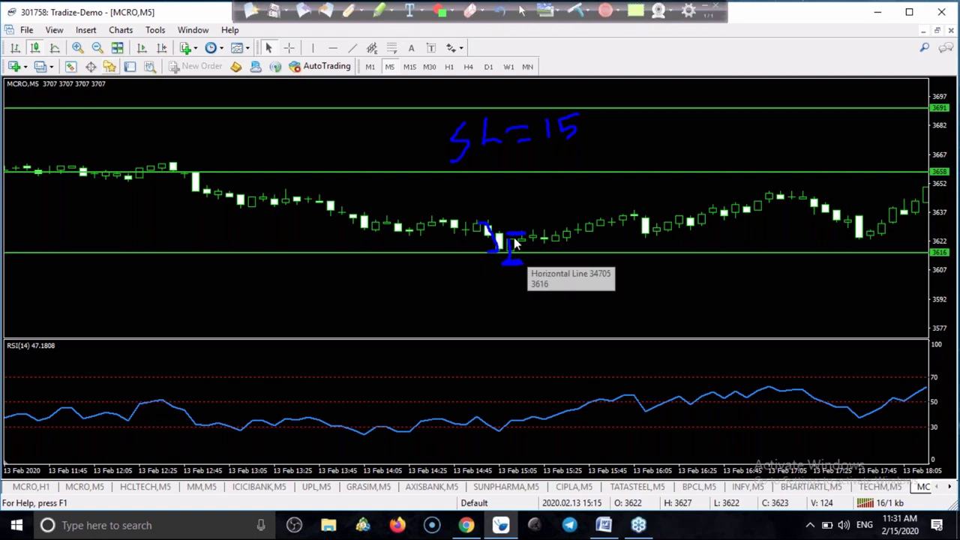
# Retrace the entry candle's stop-loss bracket, handwrite "15" below it, and draw the target stroke up to the 3658 line labelled "30 TP".
pyautogui.click(345, 15)
pyautogui.moveTo(519, 234)
pyautogui.mouseDown()
pyautogui.moveTo(507, 239)
pyautogui.moveTo(524, 270)
pyautogui.mouseUp()
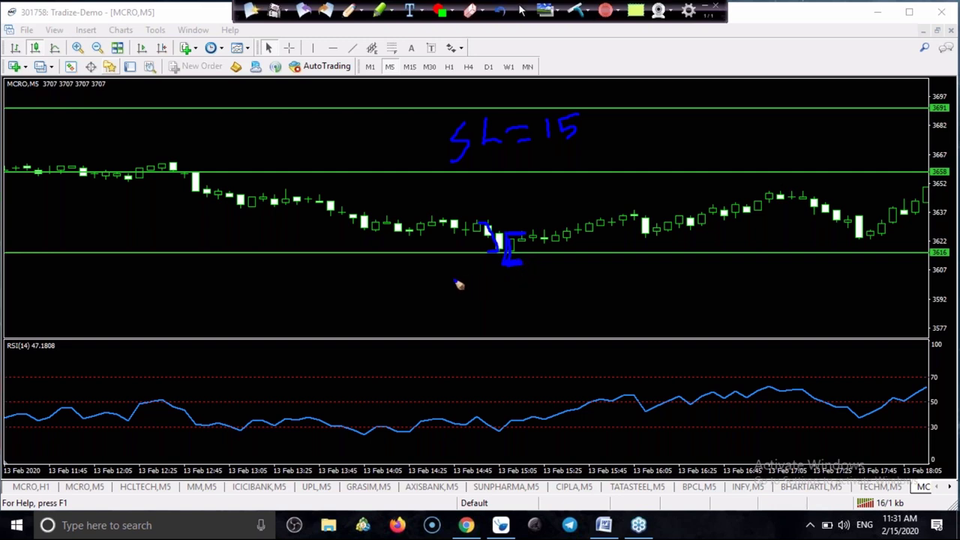
pyautogui.moveTo(434, 276)
pyautogui.mouseDown()
pyautogui.moveTo(435, 294)
pyautogui.moveTo(457, 274)
pyautogui.mouseUp()
pyautogui.moveTo(516, 176); pyautogui.dragTo(518, 251)
pyautogui.moveTo(537, 185)
pyautogui.mouseDown()
pyautogui.moveTo(543, 207)
pyautogui.moveTo(623, 160)
pyautogui.moveTo(616, 164)
pyautogui.mouseUp()
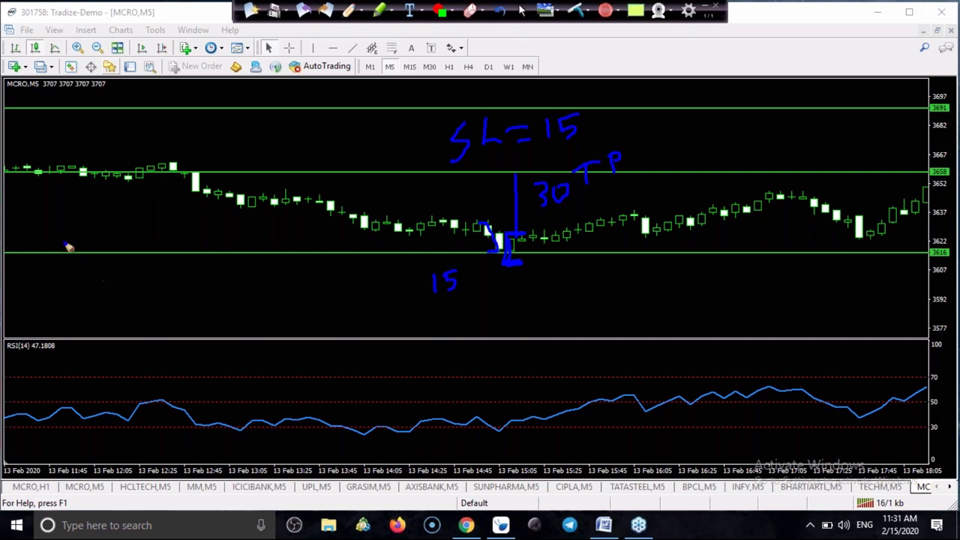
# Handwrite the risk-reward ratio "1:2" with a double underline beside the early 13 February candles and repeat it below the 3616 line.
pyautogui.moveTo(64, 205)
pyautogui.mouseDown()
pyautogui.moveTo(63, 233)
pyautogui.moveTo(112, 230)
pyautogui.mouseUp()
pyautogui.click(82, 211)
pyautogui.click(82, 229)
pyautogui.moveTo(62, 253)
pyautogui.mouseDown()
pyautogui.moveTo(105, 251)
pyautogui.moveTo(120, 275)
pyautogui.mouseUp()
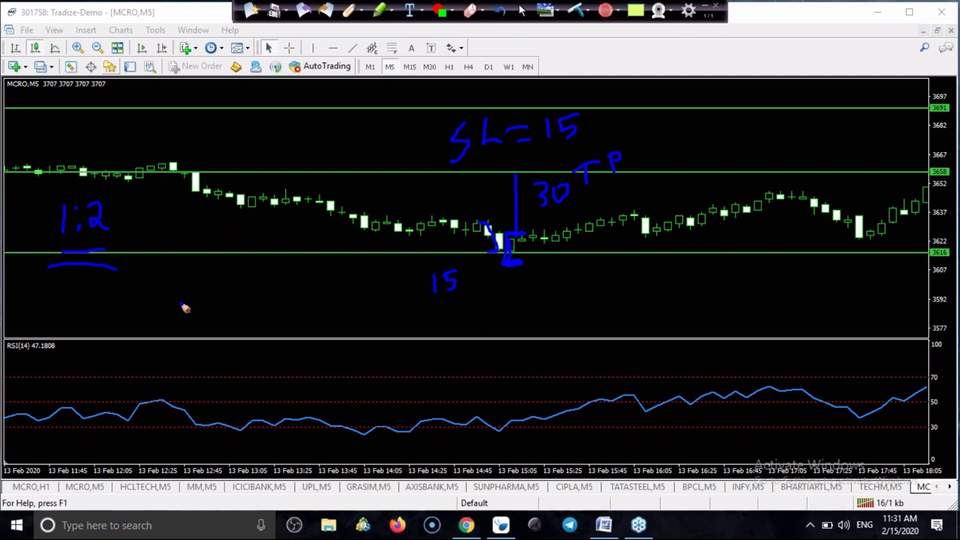
pyautogui.moveTo(204, 285); pyautogui.dragTo(203, 304)
pyautogui.moveTo(227, 283)
pyautogui.mouseDown()
pyautogui.moveTo(242, 289)
pyautogui.moveTo(218, 287)
pyautogui.moveTo(223, 303)
pyautogui.mouseUp()
pyautogui.click(523, 11)
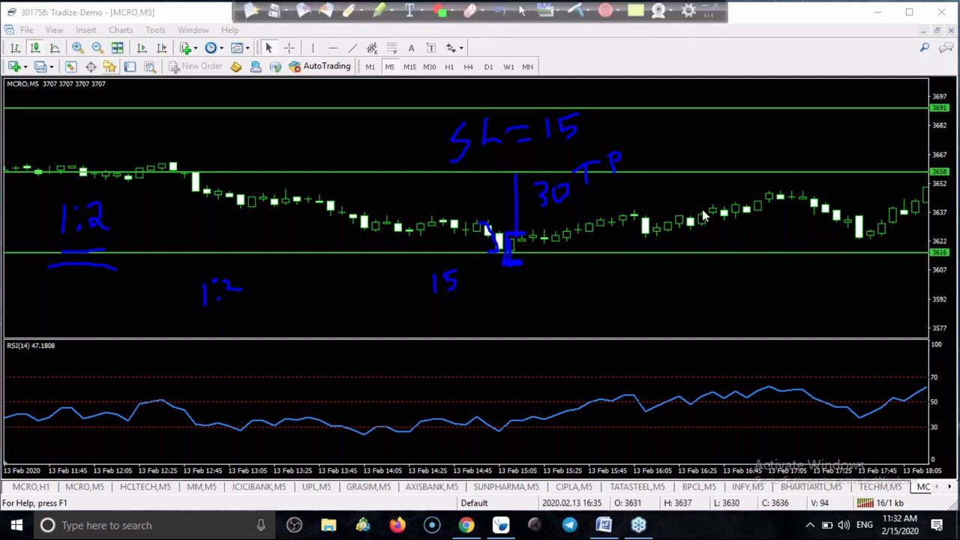
# Mark the 13 February candles reaching the 3658 line and wipe all pen markings off the chart.
pyautogui.scroll(-5, 712, 247)
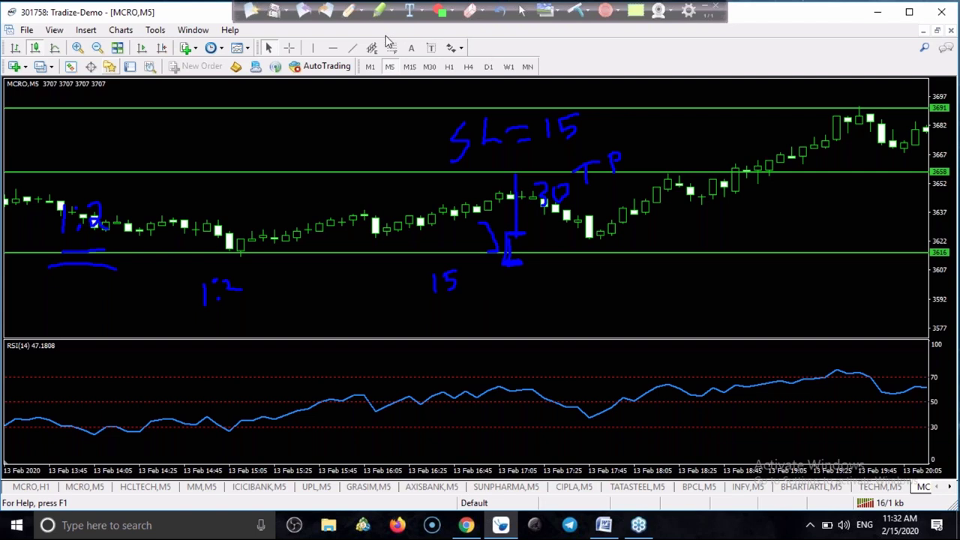
pyautogui.click(349, 11)
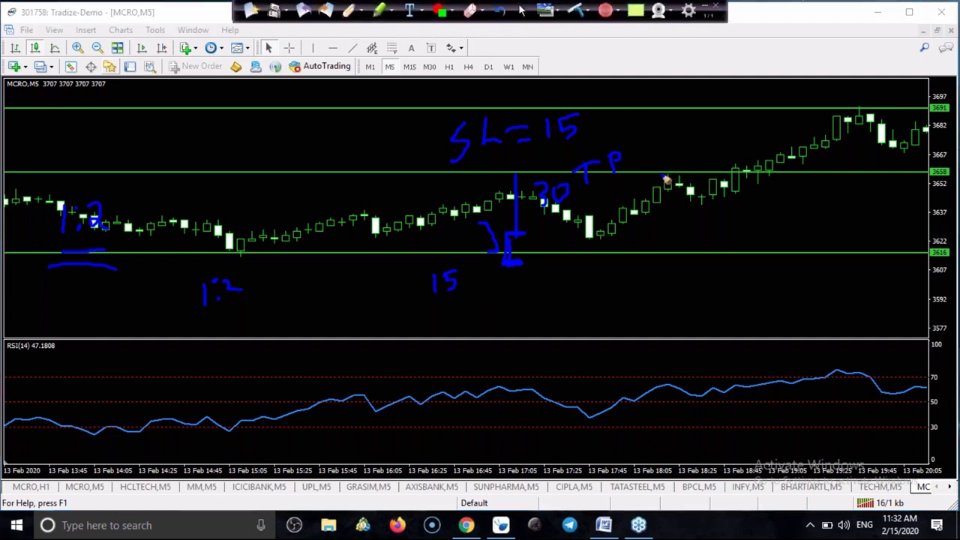
pyautogui.moveTo(667, 178); pyautogui.dragTo(682, 177)
pyautogui.click(575, 11)
pyautogui.moveTo(267, 117); pyautogui.dragTo(337, 111)
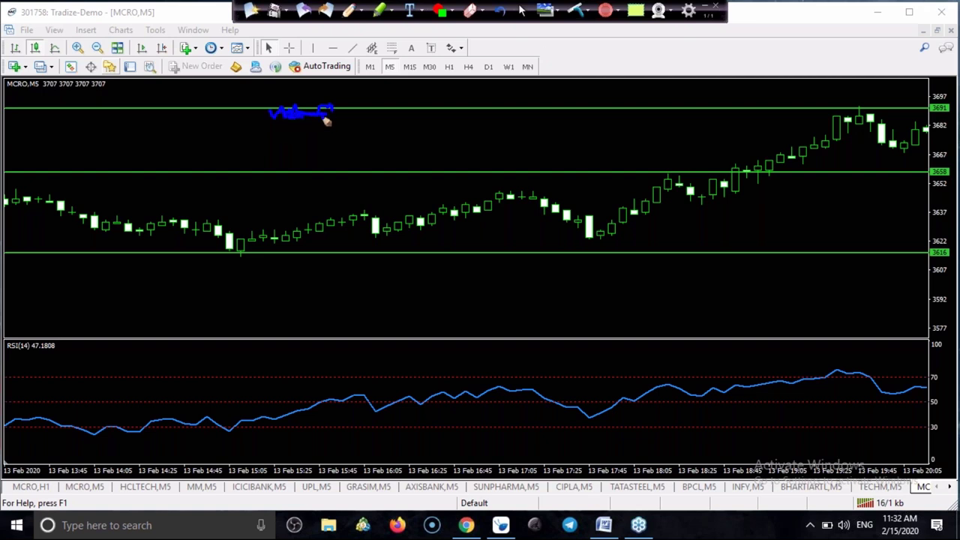
pyautogui.click(576, 12)
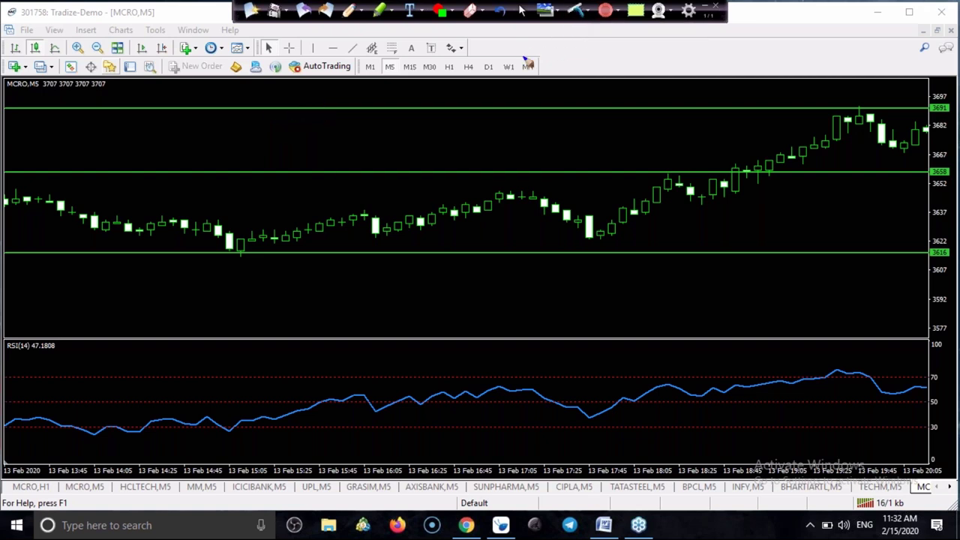
pyautogui.click(521, 12)
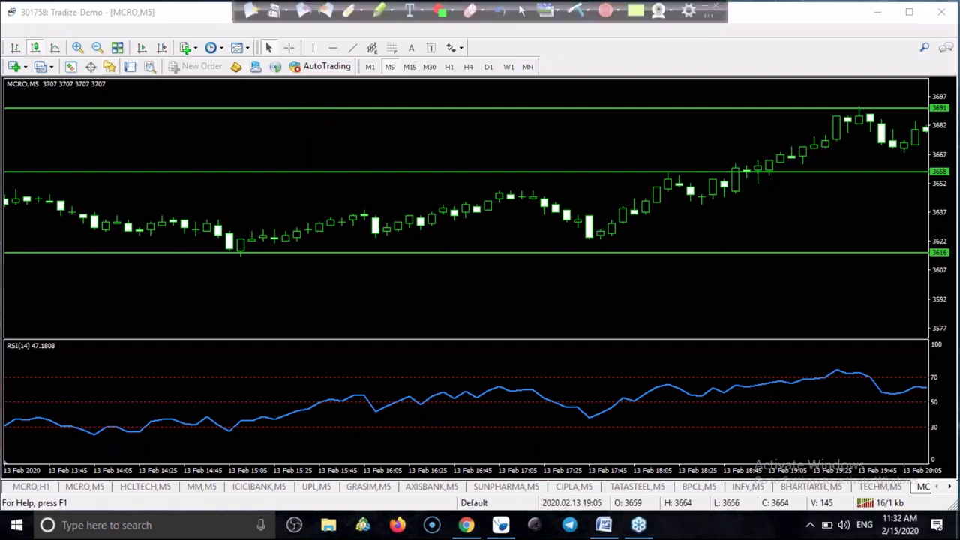
# Underline the entry candle at the 3691 resistance, circle the RSI peak above 70, and bracket the candle's stop-loss range.
pyautogui.scroll(-2, 762, 180)
pyautogui.scroll(-2, 760, 177)
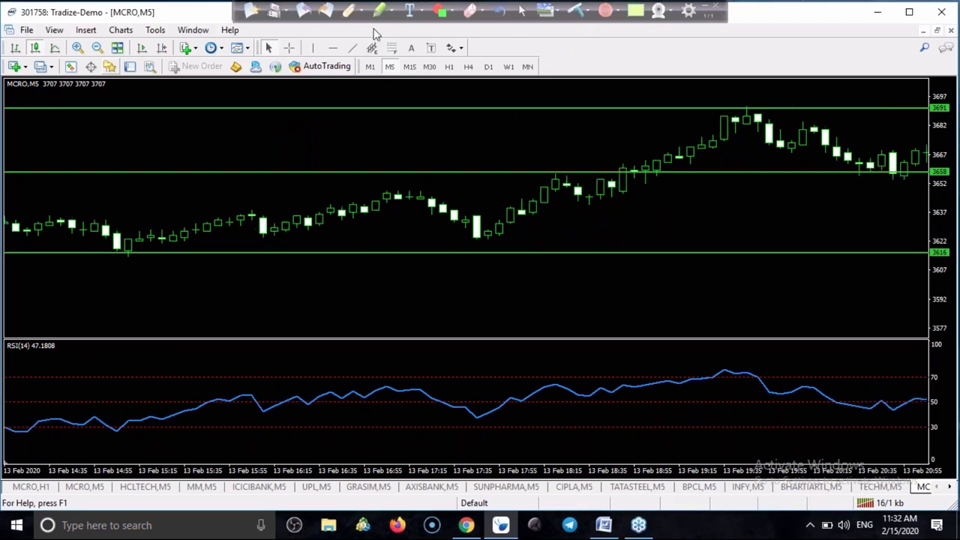
pyautogui.click(348, 12)
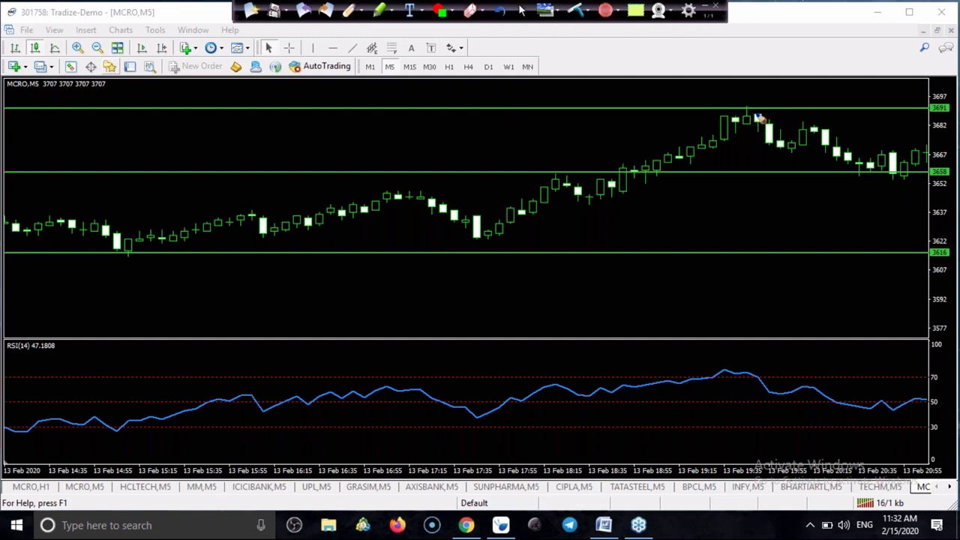
pyautogui.moveTo(744, 133)
pyautogui.mouseDown()
pyautogui.moveTo(780, 132)
pyautogui.moveTo(747, 134)
pyautogui.moveTo(769, 132)
pyautogui.mouseUp()
pyautogui.moveTo(732, 363)
pyautogui.mouseDown()
pyautogui.moveTo(764, 376)
pyautogui.moveTo(755, 389)
pyautogui.moveTo(732, 362)
pyautogui.mouseUp()
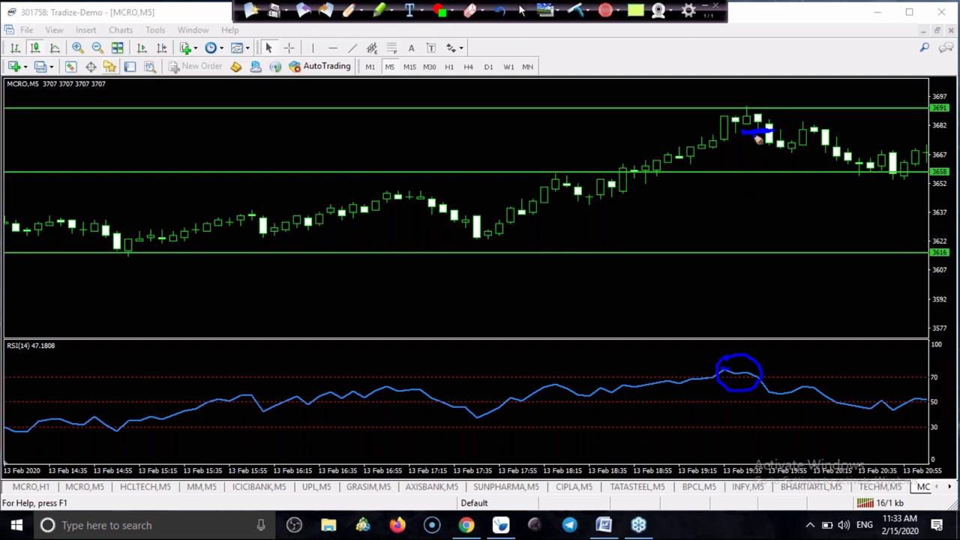
pyautogui.moveTo(743, 103); pyautogui.dragTo(757, 102)
pyautogui.moveTo(745, 102)
pyautogui.mouseDown()
pyautogui.moveTo(756, 96)
pyautogui.moveTo(743, 100)
pyautogui.moveTo(756, 105)
pyautogui.moveTo(760, 135)
pyautogui.mouseUp()
pyautogui.click(522, 10)
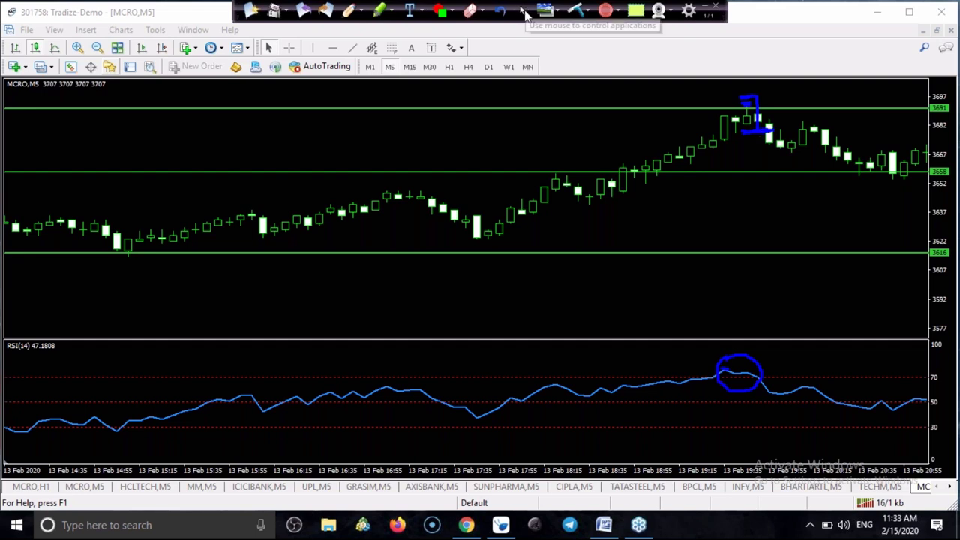
# Measure the bracketed candle's range with the crosshair and move the 3658 line down to 3649.
pyautogui.click(290, 48)
pyautogui.moveTo(760, 131); pyautogui.dragTo(761, 102)
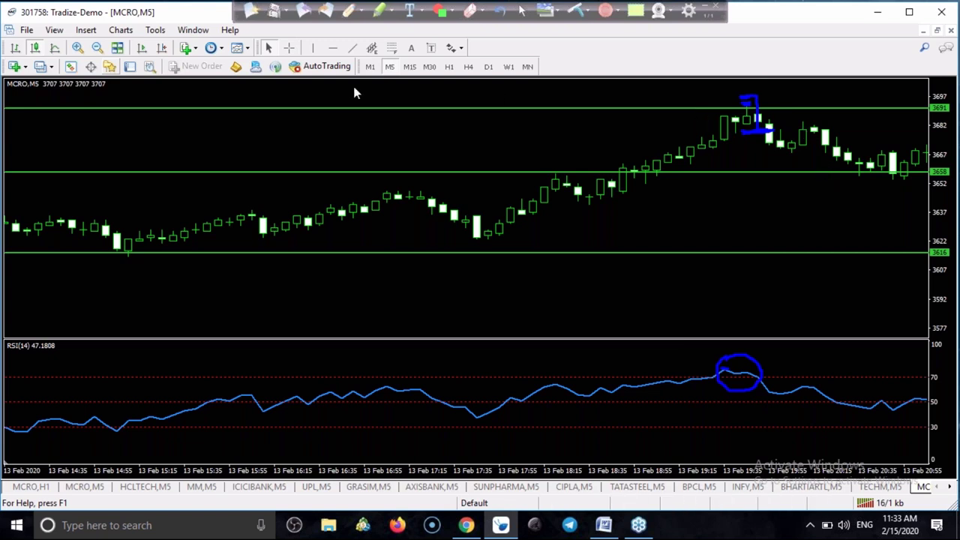
pyautogui.click(291, 50)
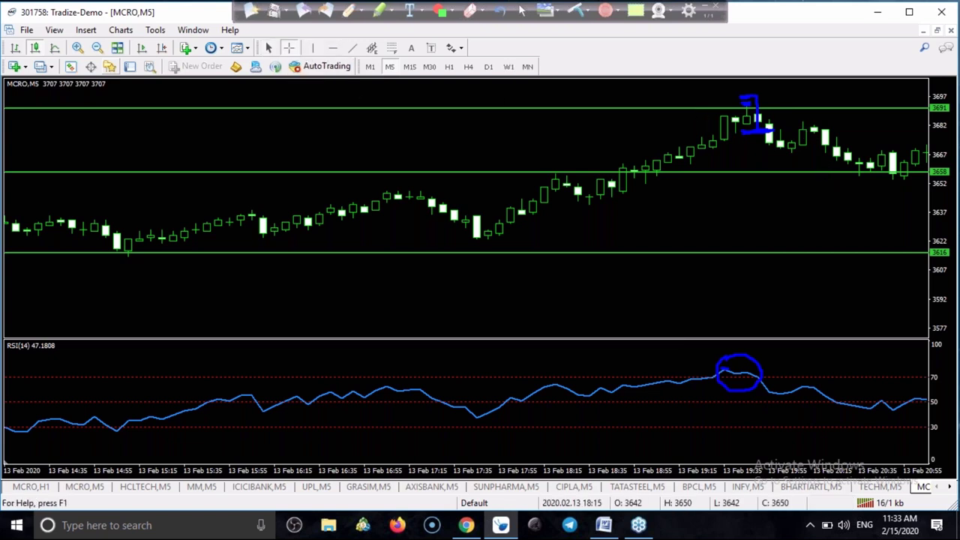
pyautogui.moveTo(751, 133); pyautogui.dragTo(634, 189)
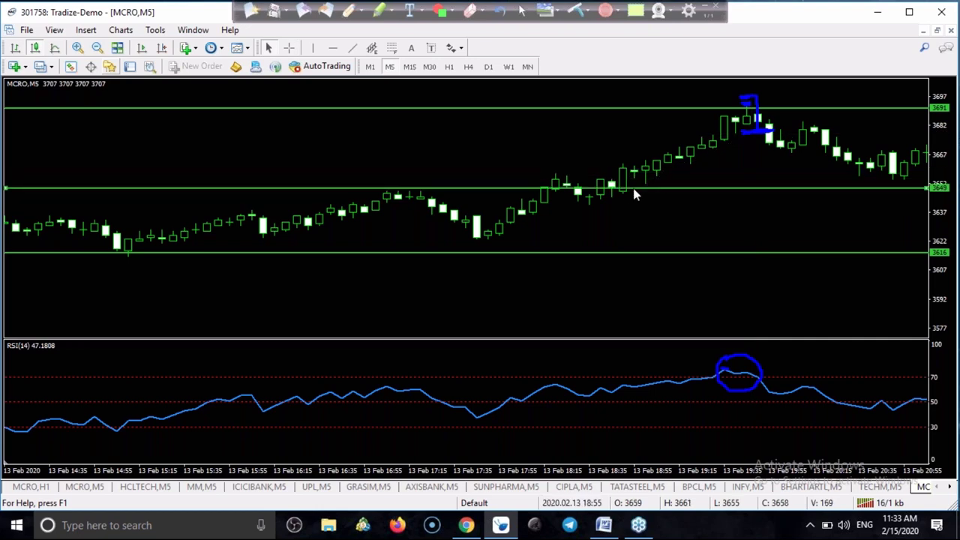
# Review the price action following the 3691 peak and measure the decline from the entry candle to the subsequent low.
pyautogui.scroll(-5, 743, 234)
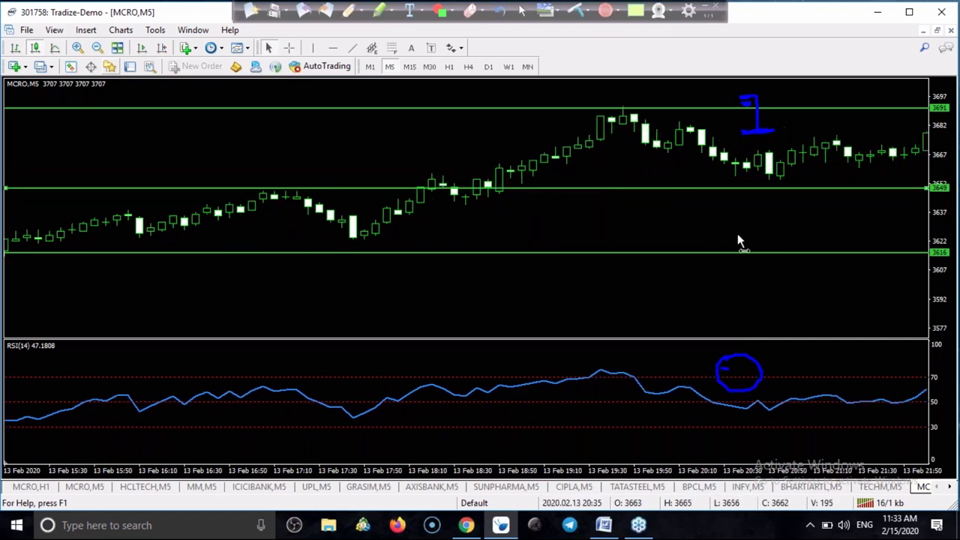
pyautogui.scroll(-10, 734, 234)
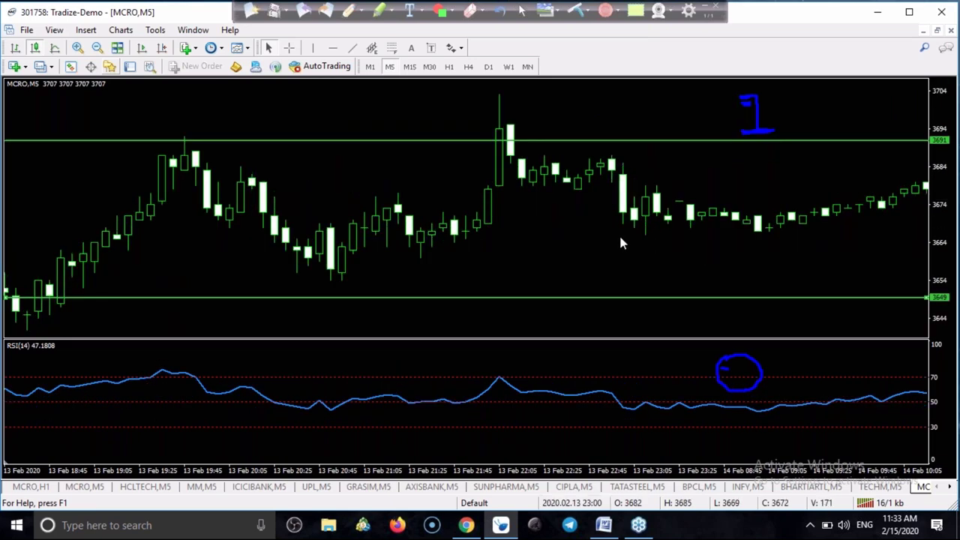
pyautogui.scroll(8, 459, 255)
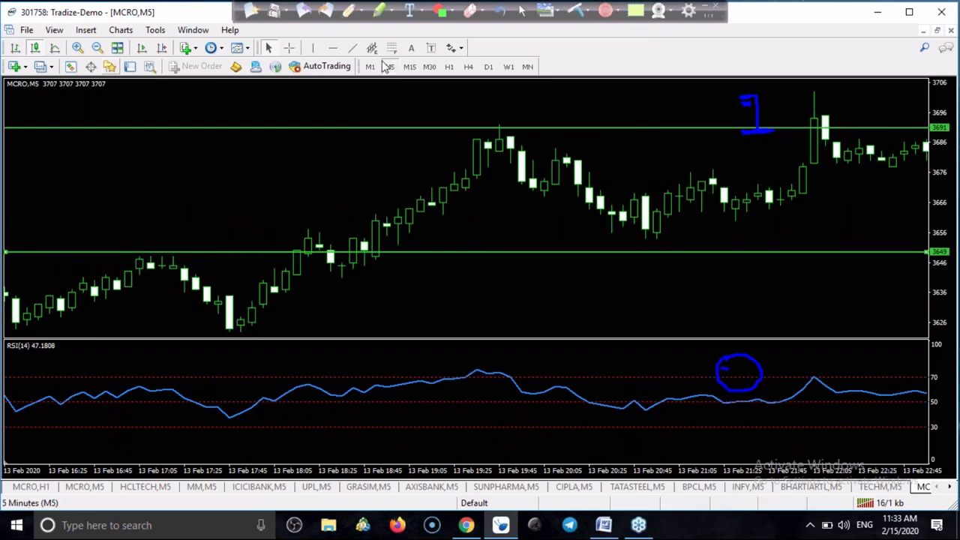
pyautogui.click(288, 48)
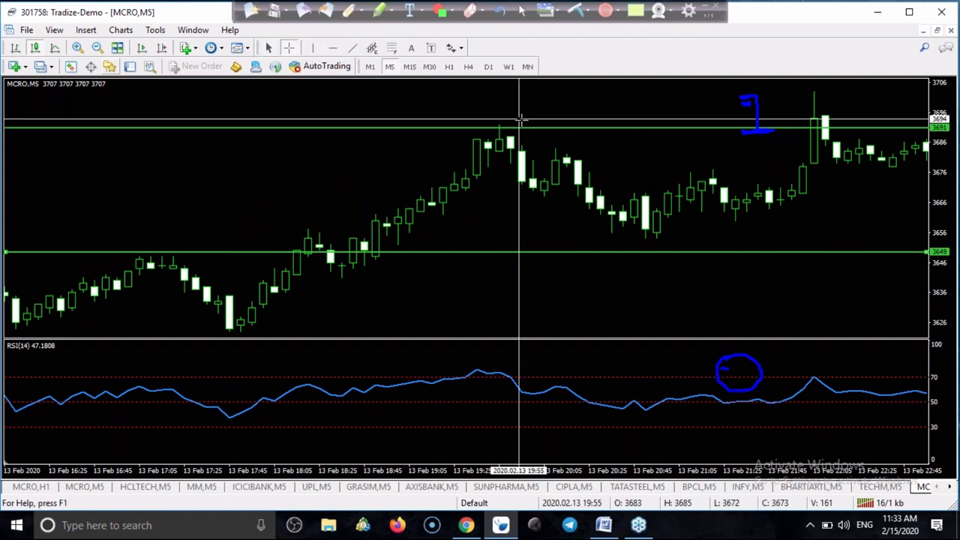
pyautogui.moveTo(504, 158); pyautogui.dragTo(652, 244)
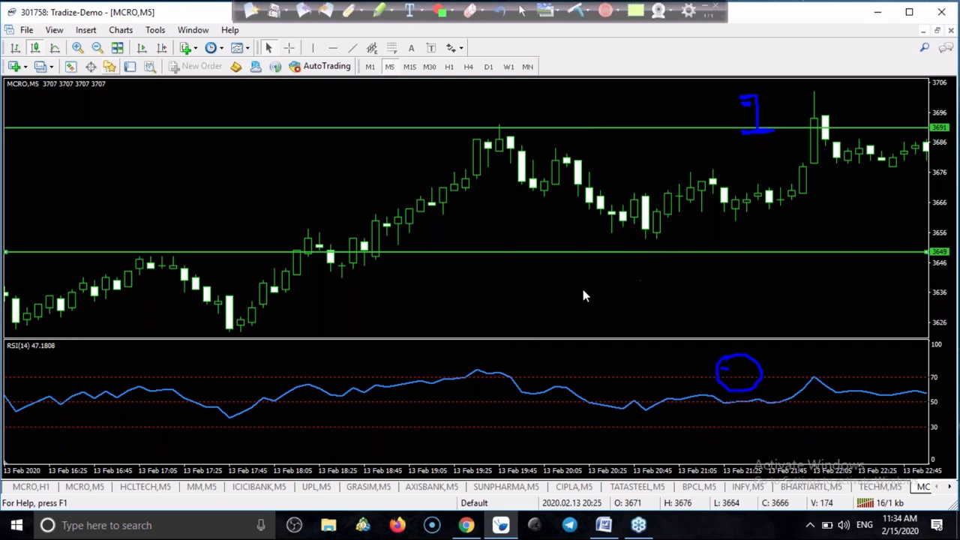
# Move the 3649 line up to 3655 and clear the remaining pen markings from the chart.
pyautogui.moveTo(574, 296); pyautogui.dragTo(599, 290)
pyautogui.hscroll(-5, 603, 289)
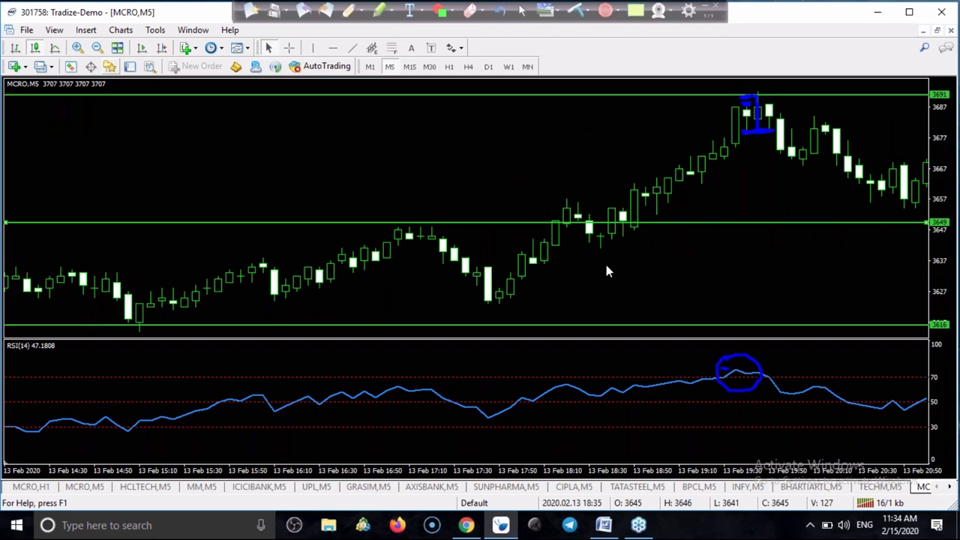
pyautogui.moveTo(644, 223); pyautogui.dragTo(660, 204)
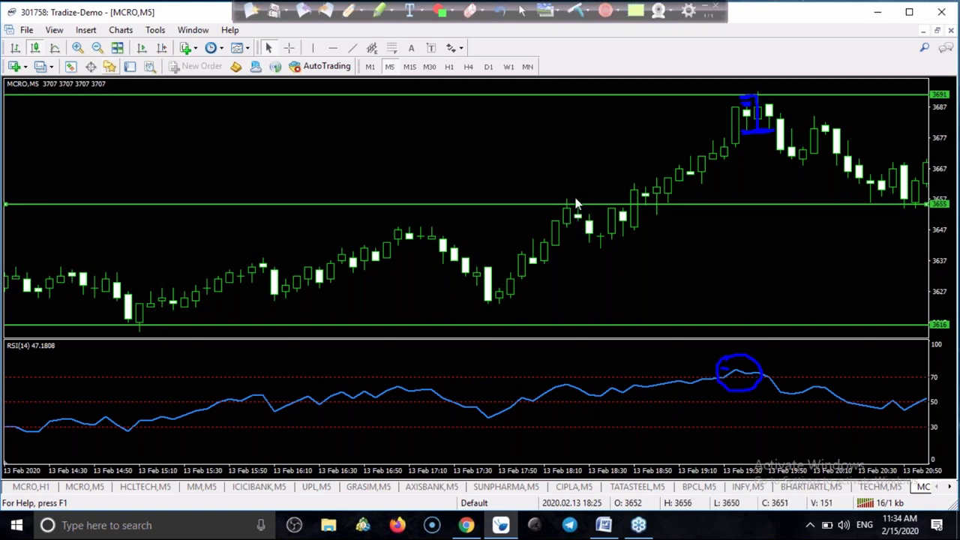
pyautogui.scroll(-5, 722, 220)
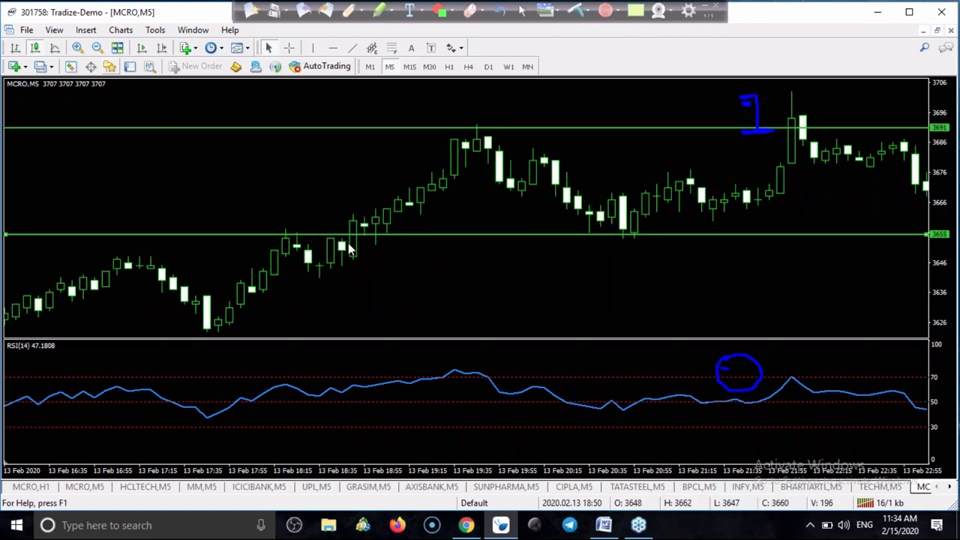
pyautogui.click(576, 11)
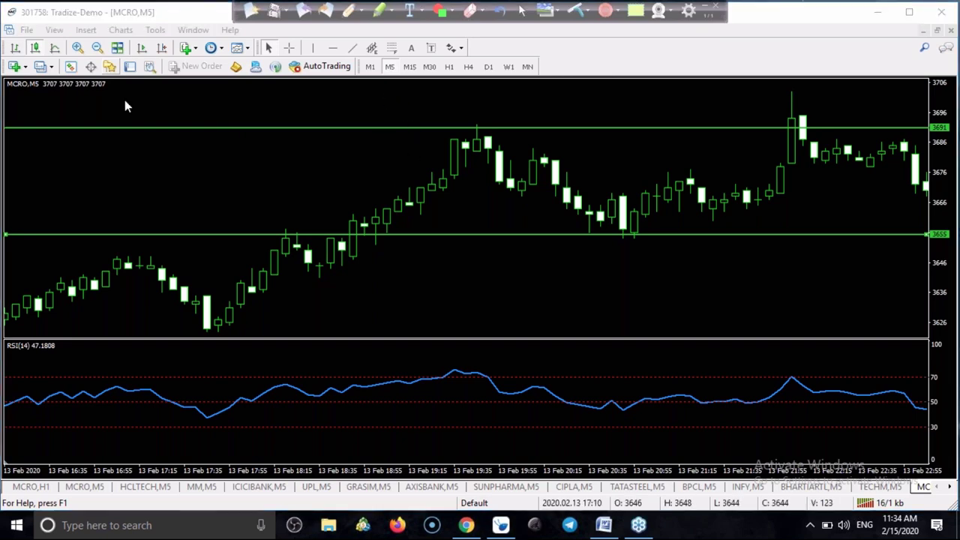
# Delete the horizontal lines at 3691, 3655 and 3616 from the MCRO chart.
pyautogui.click(98, 48)
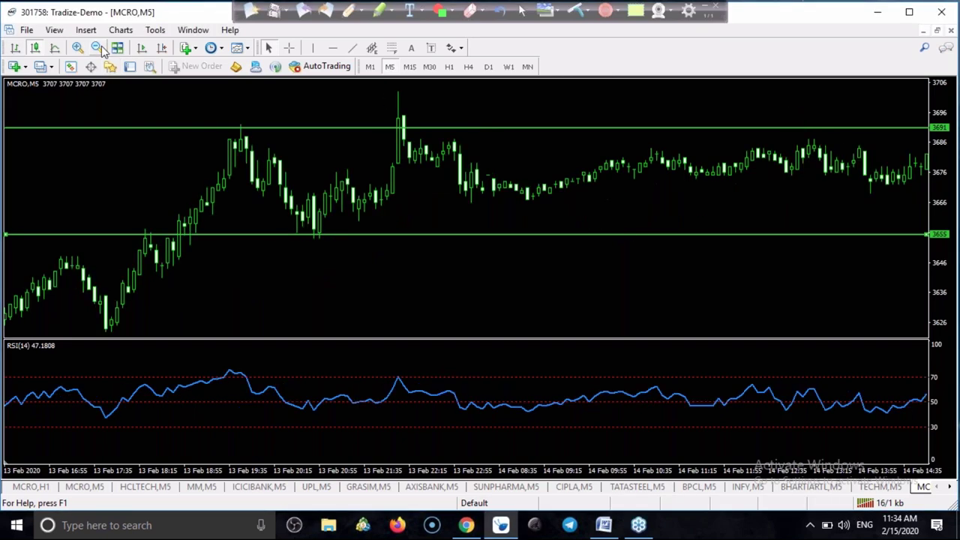
pyautogui.click(98, 48)
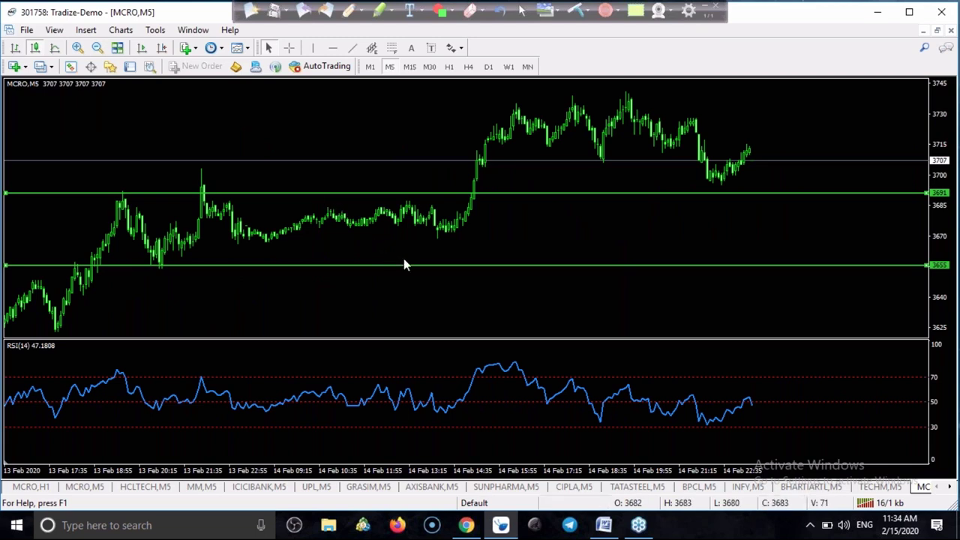
pyautogui.press('BackSpace')
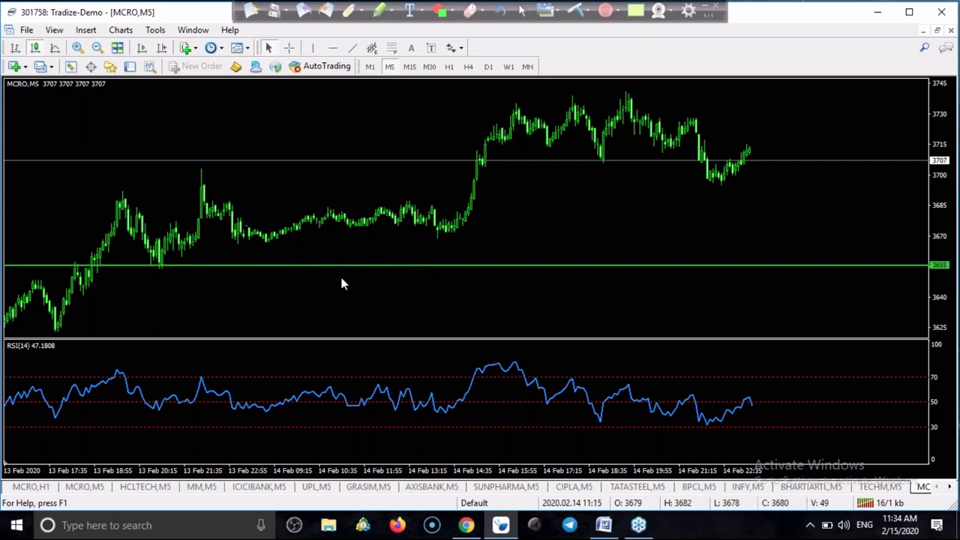
pyautogui.press('BackSpace')
pyautogui.moveTo(207, 275); pyautogui.dragTo(388, 272)
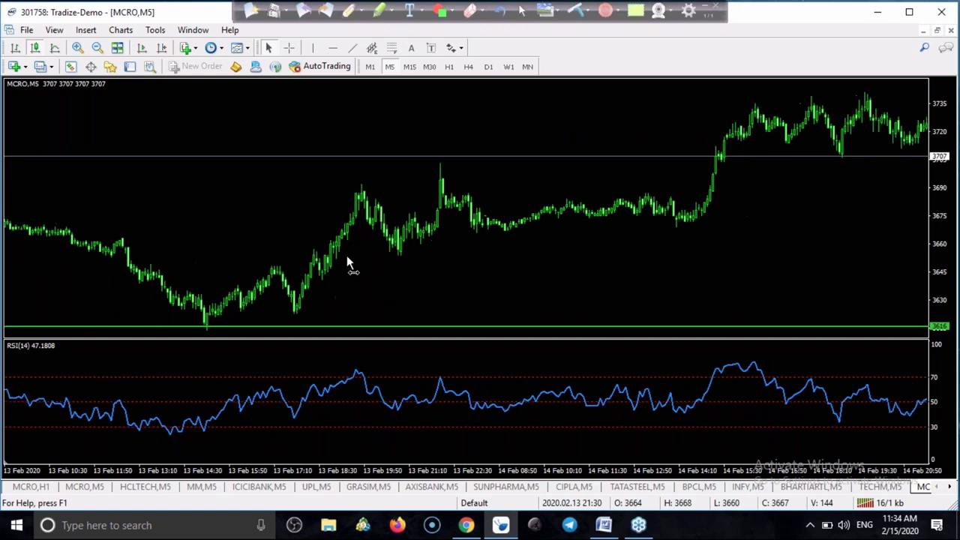
pyautogui.press('BackSpace')
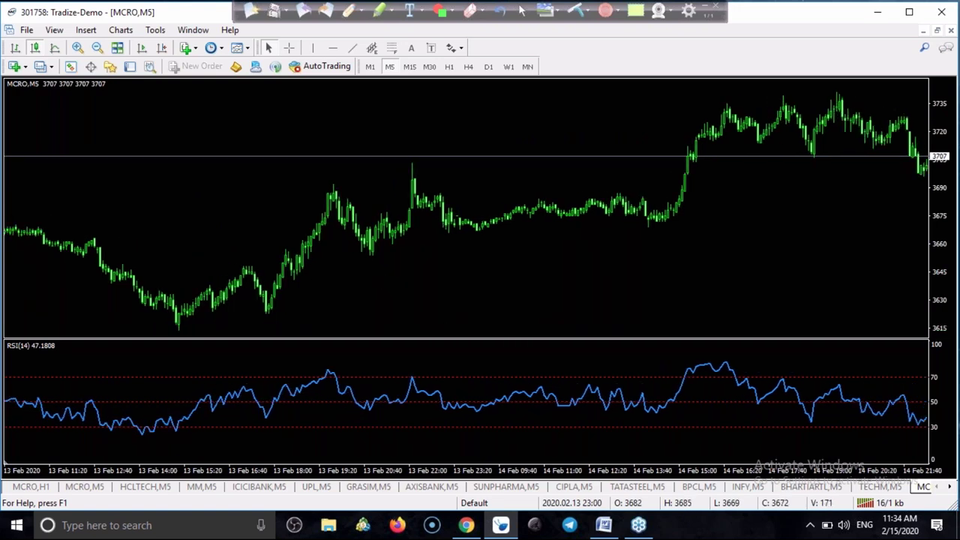
pyautogui.scroll(-1, 443, 304)
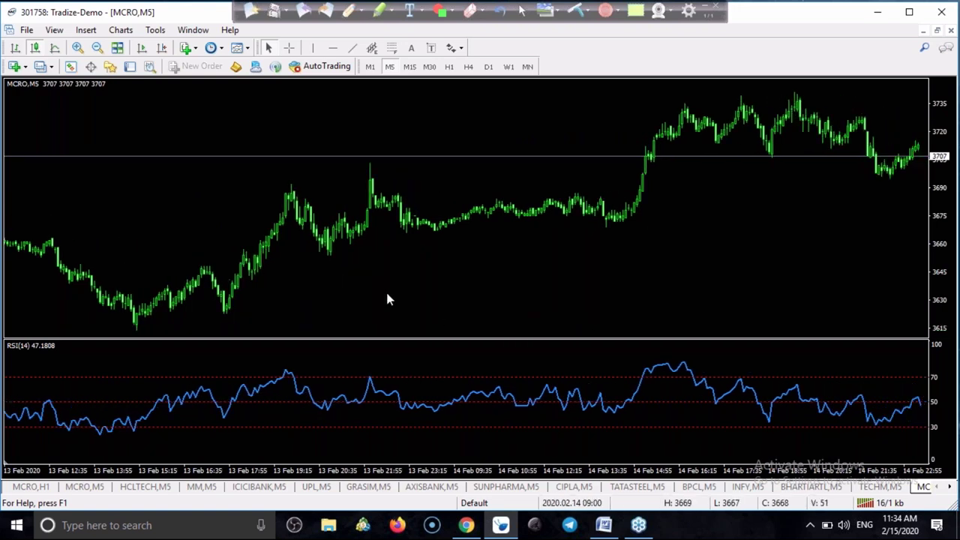
# Shift the MCRO M5 chart to leave empty space after the last candle and place a horizontal line at 3736 across the recent highs.
pyautogui.click(163, 48)
pyautogui.moveTo(937, 262); pyautogui.dragTo(936, 279)
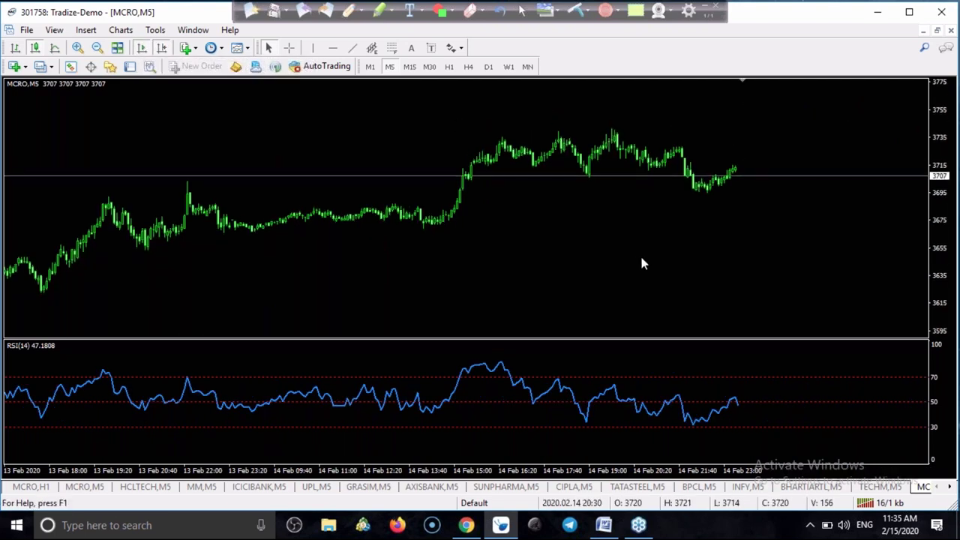
pyautogui.click(332, 49)
pyautogui.click(504, 136)
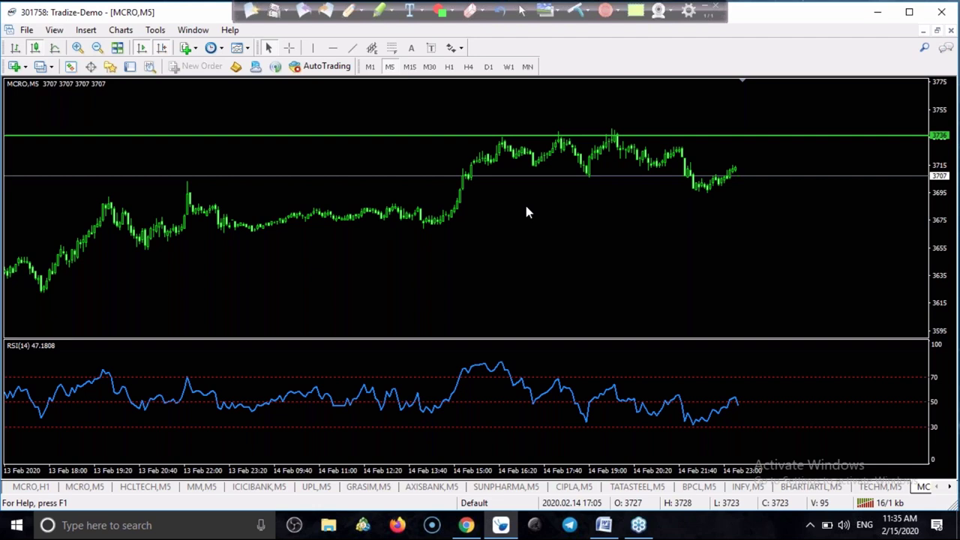
# Annotate the price chart with a pen arrow rising to the 3736 line and arcs over the three peaks touching it.
pyautogui.click(350, 11)
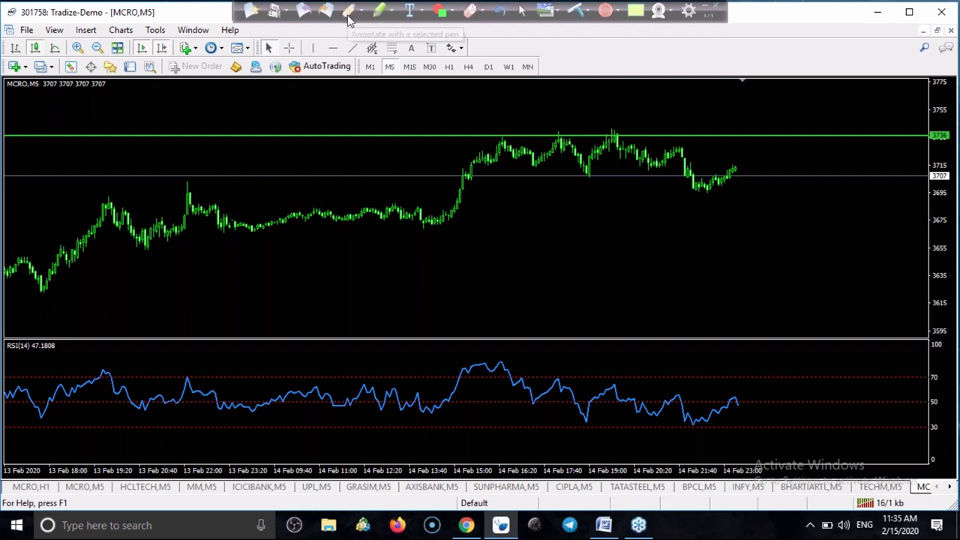
pyautogui.moveTo(730, 177); pyautogui.dragTo(755, 147)
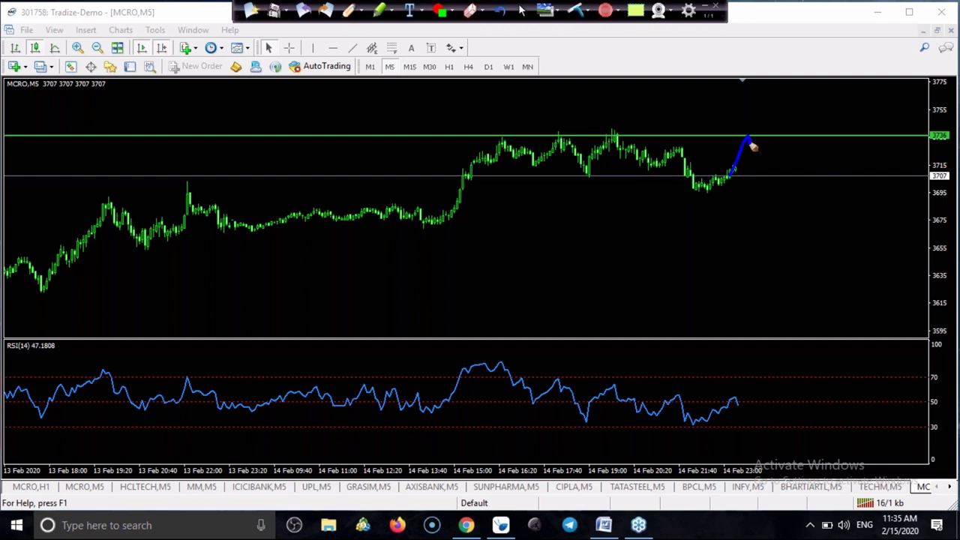
pyautogui.moveTo(493, 143); pyautogui.dragTo(628, 140)
pyautogui.moveTo(736, 177); pyautogui.dragTo(750, 143)
# Sketch the RSI rising above 70 and turning down, circle the 70 level, and mark the upper line's touch point with a cross and arrow.
pyautogui.moveTo(735, 405)
pyautogui.mouseDown()
pyautogui.moveTo(765, 367)
pyautogui.moveTo(782, 388)
pyautogui.mouseUp()
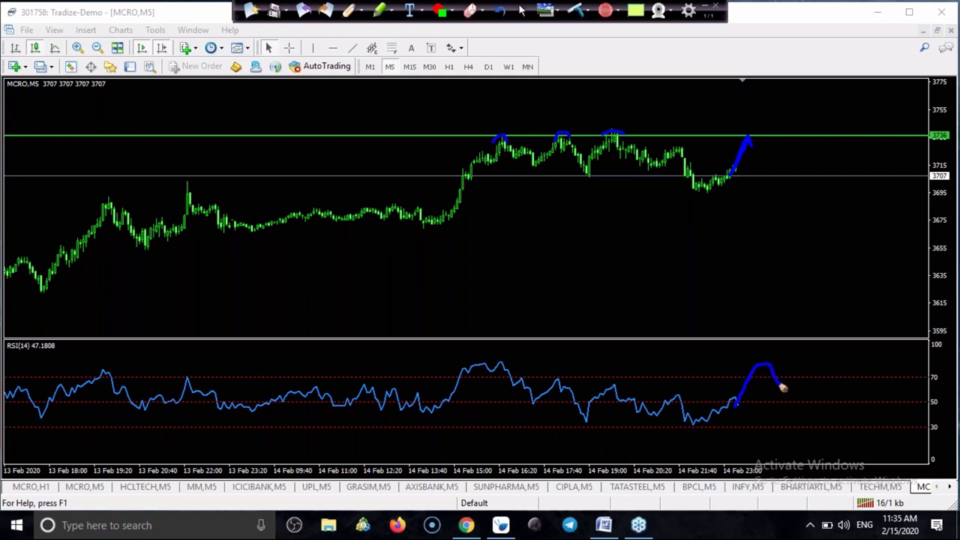
pyautogui.moveTo(941, 372)
pyautogui.mouseDown()
pyautogui.moveTo(937, 394)
pyautogui.moveTo(930, 375)
pyautogui.mouseUp()
pyautogui.moveTo(742, 117)
pyautogui.mouseDown()
pyautogui.moveTo(762, 131)
pyautogui.moveTo(746, 126)
pyautogui.mouseUp()
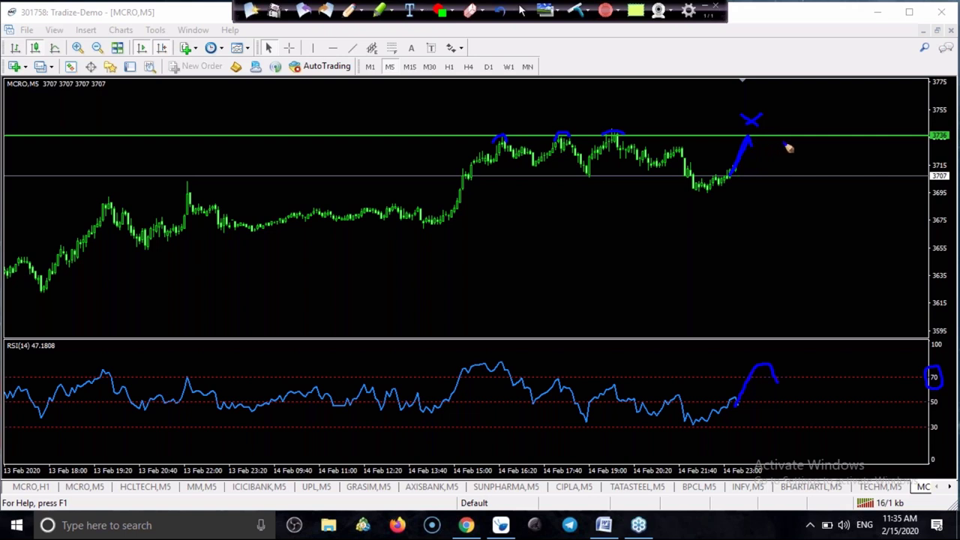
pyautogui.moveTo(764, 141)
pyautogui.mouseDown()
pyautogui.moveTo(777, 142)
pyautogui.moveTo(765, 144)
pyautogui.moveTo(772, 153)
pyautogui.mouseUp()
pyautogui.click(521, 12)
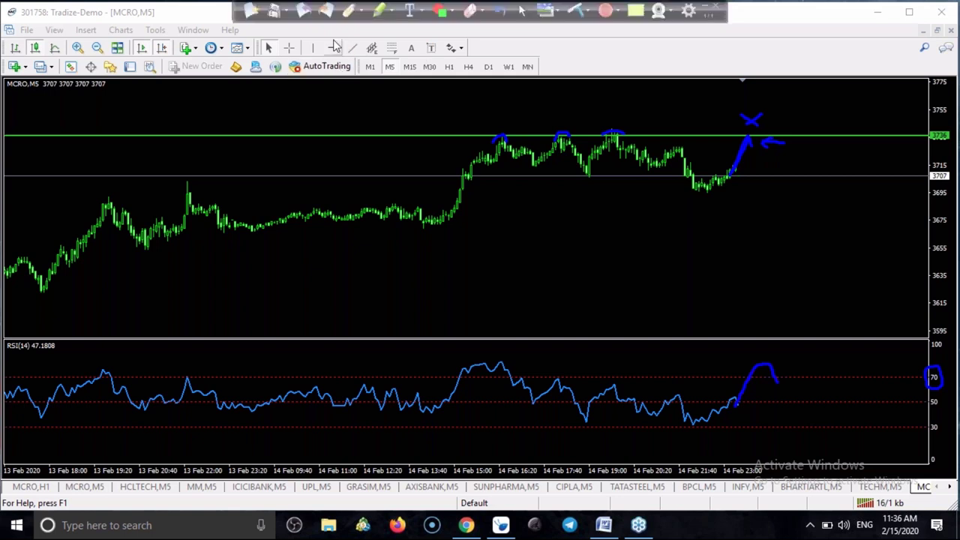
# Add a second horizontal line along the earlier swing highs and fine-tune its level to 3685.
pyautogui.click(334, 48)
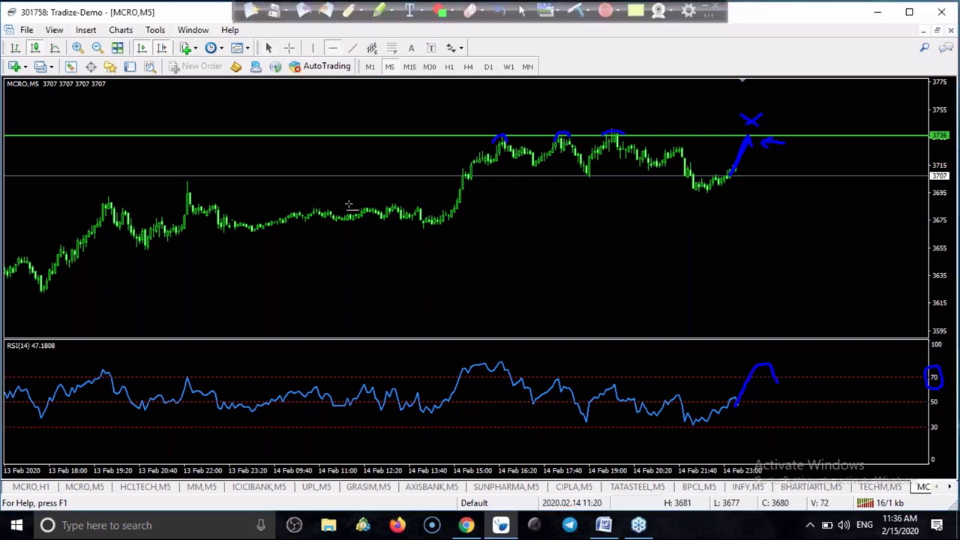
pyautogui.click(394, 204)
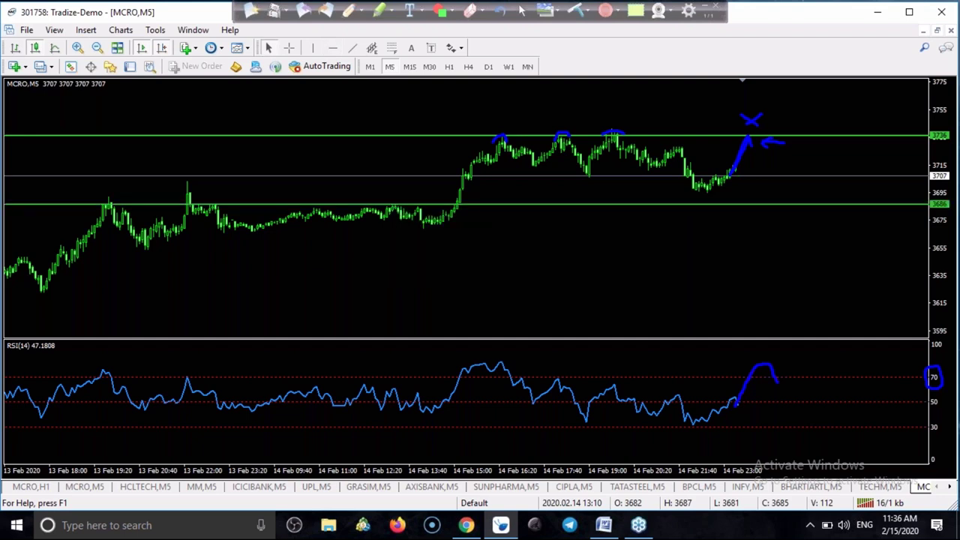
pyautogui.doubleClick(330, 204)
pyautogui.moveTo(330, 204); pyautogui.dragTo(352, 208)
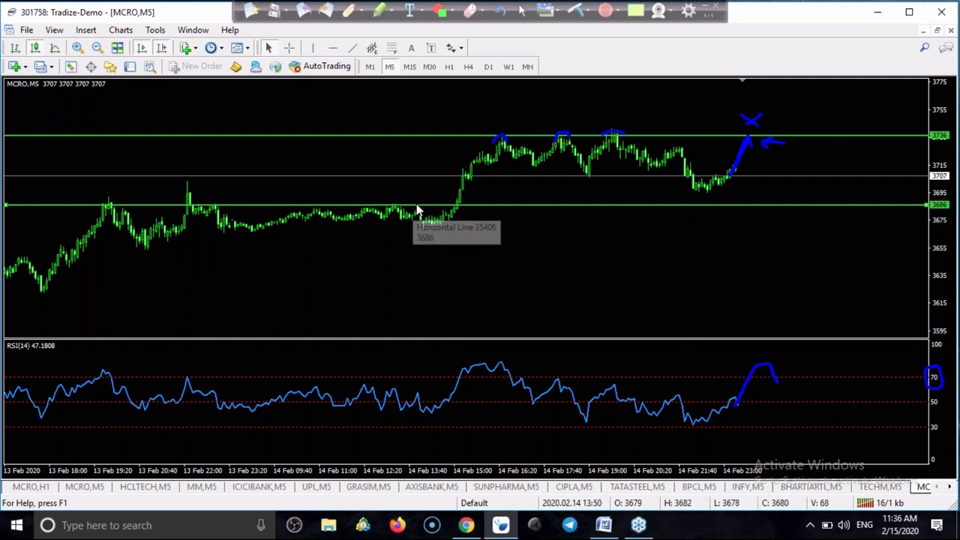
pyautogui.moveTo(410, 203)
pyautogui.mouseDown()
pyautogui.moveTo(420, 184)
pyautogui.moveTo(416, 198)
pyautogui.mouseUp()
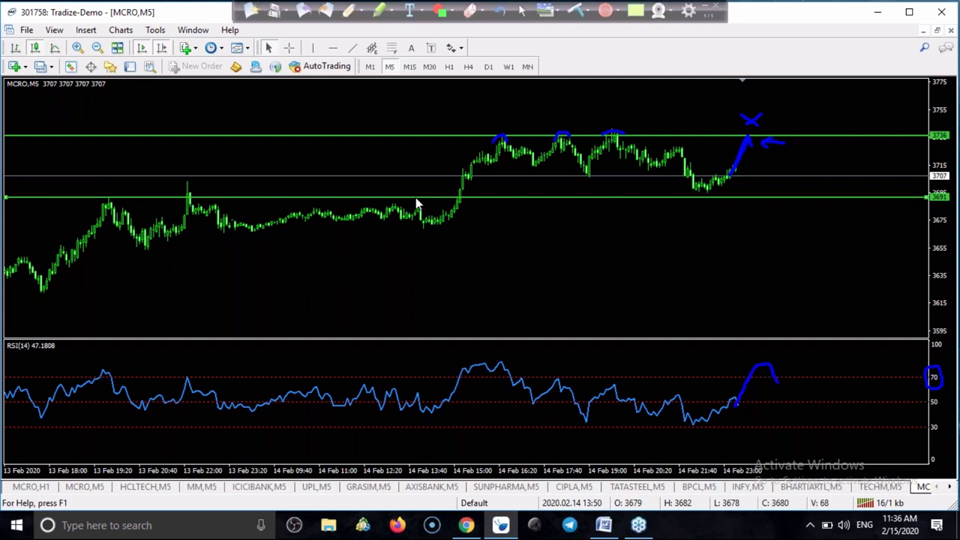
pyautogui.moveTo(416, 198); pyautogui.dragTo(417, 207)
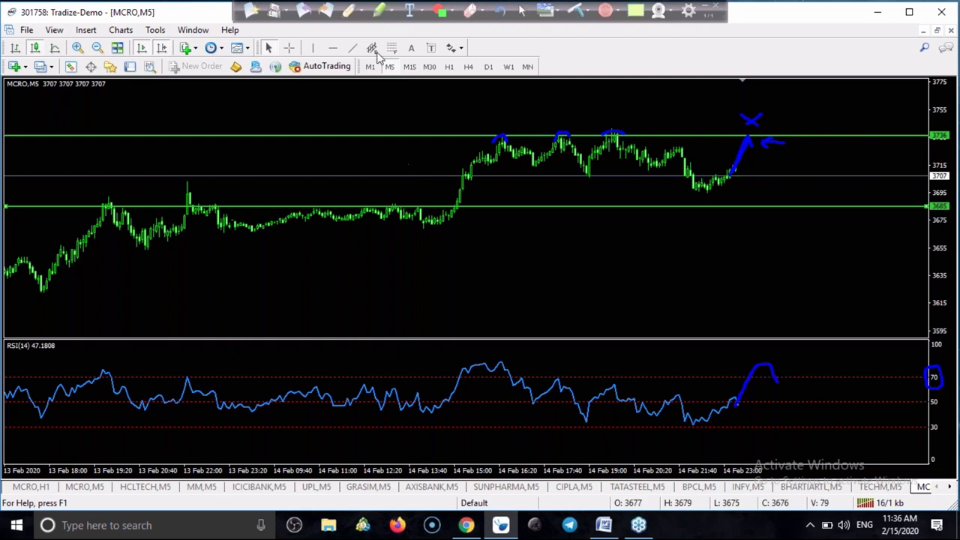
# Mark the earlier highs along the 3685 line with pen arcs and circle the spike above it.
pyautogui.click(347, 10)
pyautogui.moveTo(93, 219)
pyautogui.mouseDown()
pyautogui.moveTo(112, 204)
pyautogui.moveTo(129, 215)
pyautogui.mouseUp()
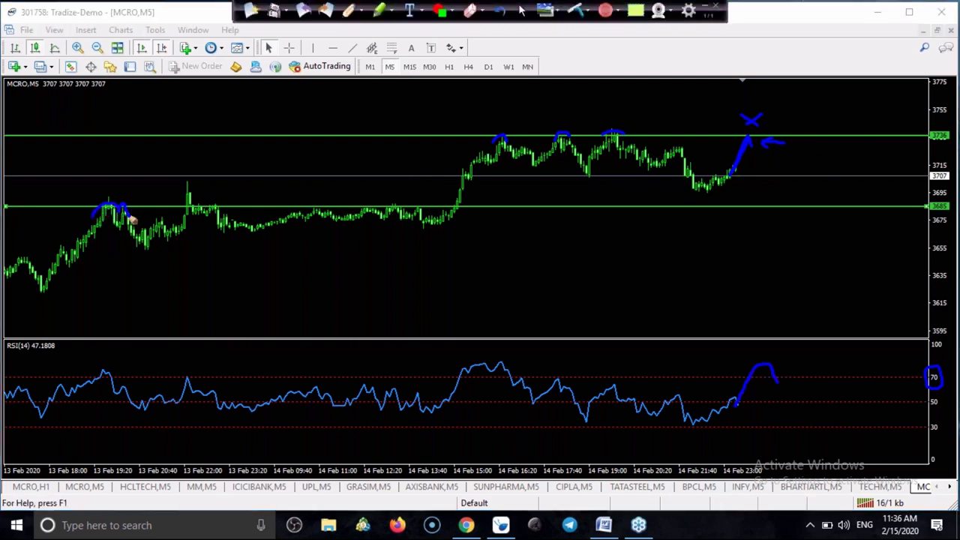
pyautogui.moveTo(181, 187)
pyautogui.mouseDown()
pyautogui.moveTo(197, 187)
pyautogui.moveTo(188, 193)
pyautogui.mouseUp()
pyautogui.moveTo(199, 214); pyautogui.dragTo(231, 208)
pyautogui.moveTo(305, 210); pyautogui.dragTo(429, 214)
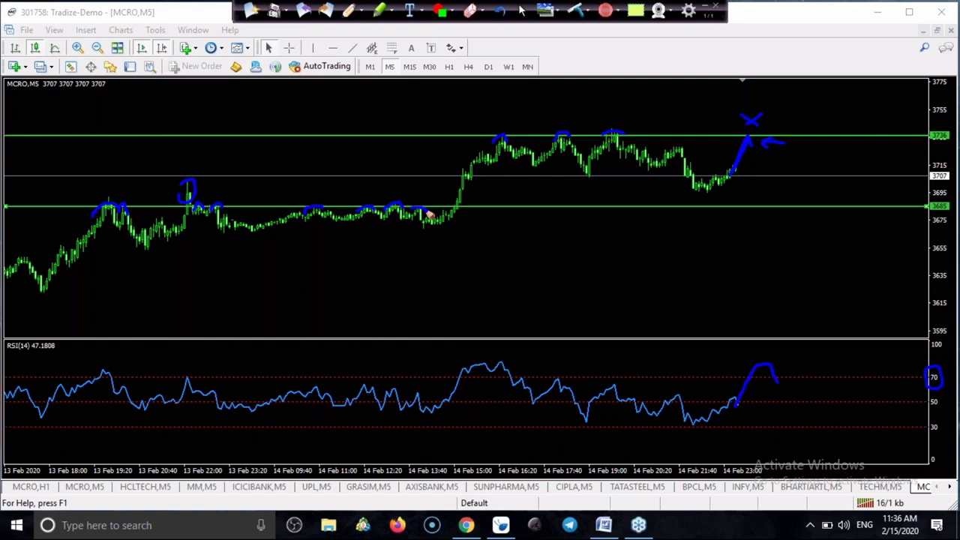
# Outline the gap between the two horizontal lines beside the breakout and draw a pen line beneath the consolidation that follows it.
pyautogui.moveTo(440, 138)
pyautogui.mouseDown()
pyautogui.moveTo(444, 201)
pyautogui.moveTo(455, 204)
pyautogui.moveTo(456, 143)
pyautogui.moveTo(444, 141)
pyautogui.mouseUp()
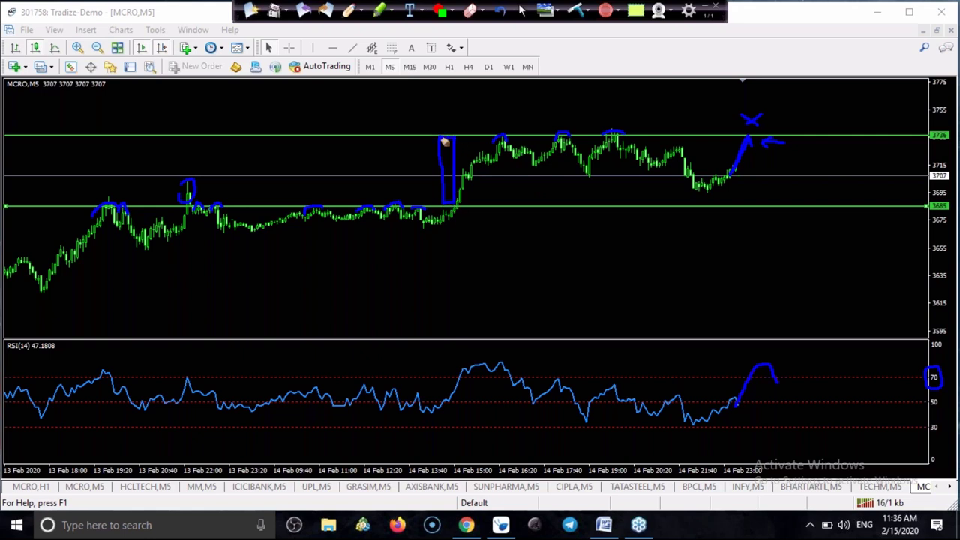
pyautogui.moveTo(465, 180); pyautogui.dragTo(645, 181)
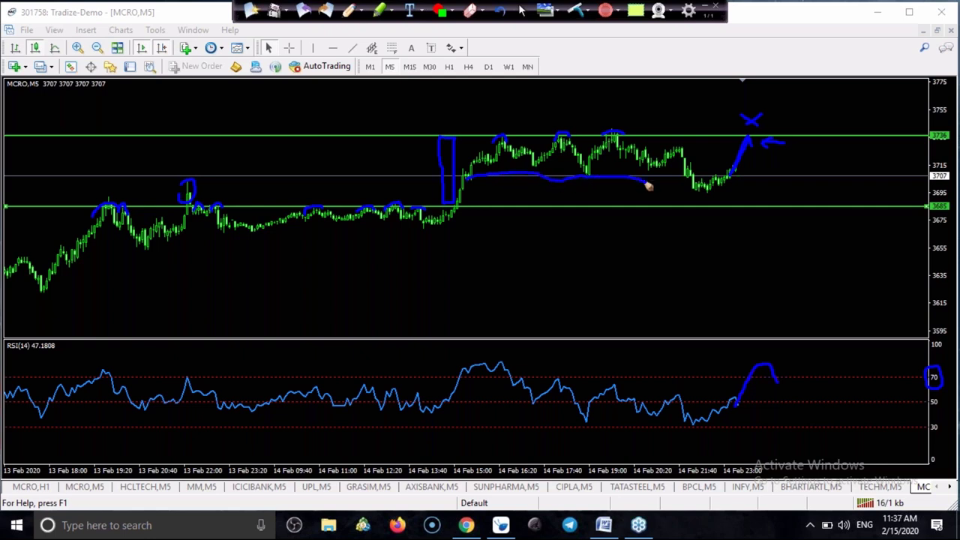
# Clear the annotations and sketch price falling to the 3685 line with the RSI dipping below 30, circling the 30 level.
pyautogui.click(576, 9)
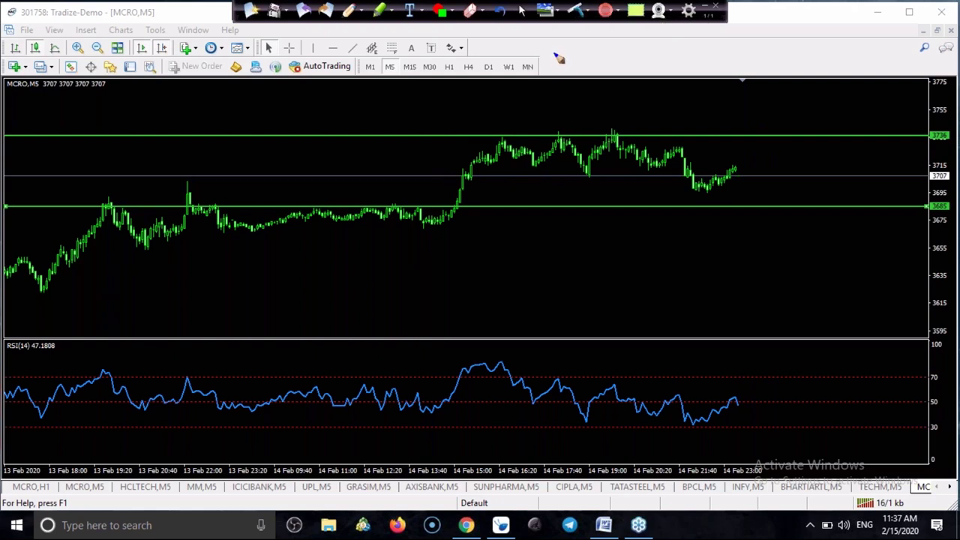
pyautogui.moveTo(735, 401)
pyautogui.mouseDown()
pyautogui.moveTo(761, 442)
pyautogui.moveTo(782, 417)
pyautogui.moveTo(800, 438)
pyautogui.mouseUp()
pyautogui.moveTo(930, 418)
pyautogui.mouseDown()
pyautogui.moveTo(943, 431)
pyautogui.moveTo(924, 432)
pyautogui.mouseUp()
pyautogui.moveTo(733, 167)
pyautogui.mouseDown()
pyautogui.moveTo(760, 206)
pyautogui.moveTo(771, 210)
pyautogui.moveTo(775, 199)
pyautogui.moveTo(767, 197)
pyautogui.moveTo(774, 209)
pyautogui.moveTo(766, 196)
pyautogui.mouseUp()
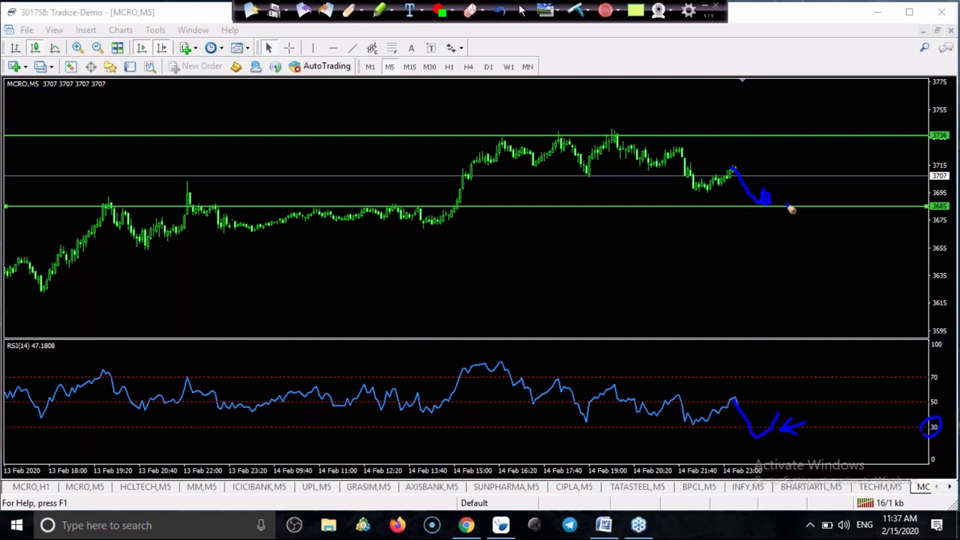
# Mark the entry at the 3685 line with a circle, arrow and rise to the 3736 line, and clear all annotations.
pyautogui.moveTo(908, 199)
pyautogui.mouseDown()
pyautogui.moveTo(900, 215)
pyautogui.moveTo(910, 201)
pyautogui.mouseUp()
pyautogui.moveTo(817, 187)
pyautogui.mouseDown()
pyautogui.moveTo(786, 201)
pyautogui.moveTo(795, 208)
pyautogui.moveTo(760, 198)
pyautogui.moveTo(775, 219)
pyautogui.mouseUp()
pyautogui.moveTo(768, 192)
pyautogui.mouseDown()
pyautogui.moveTo(775, 143)
pyautogui.moveTo(786, 144)
pyautogui.mouseUp()
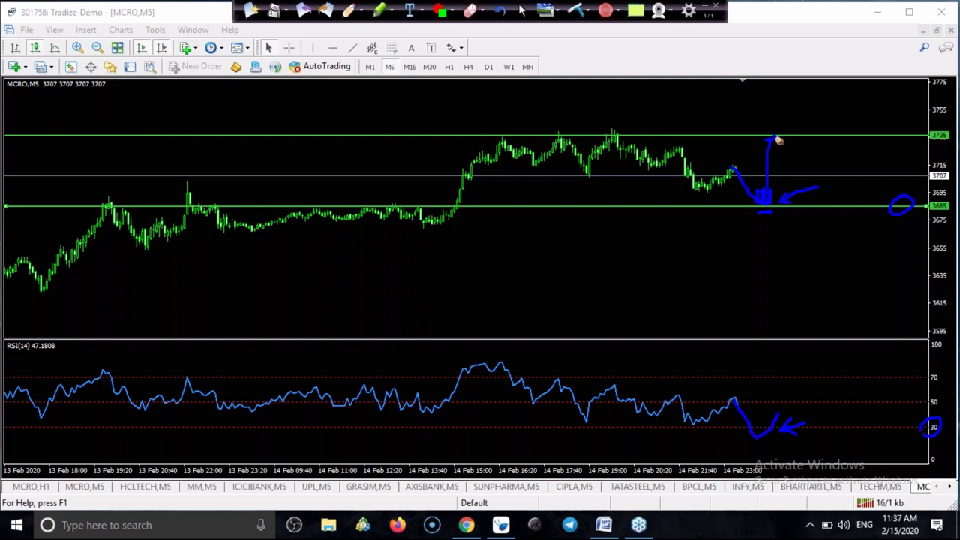
pyautogui.click(575, 12)
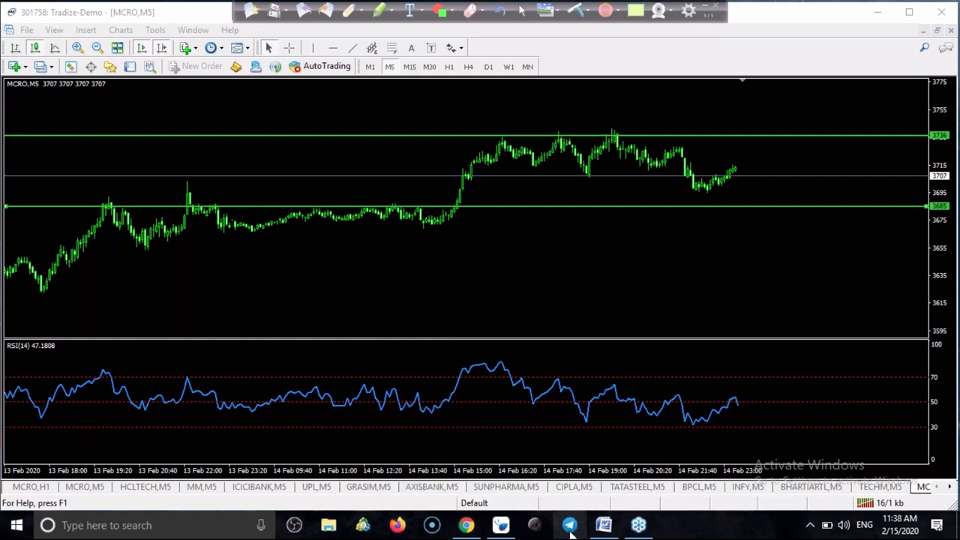
# Compare the two horizontal levels on the M15, M5 and H1 timeframes.
pyautogui.moveTo(638, 525)
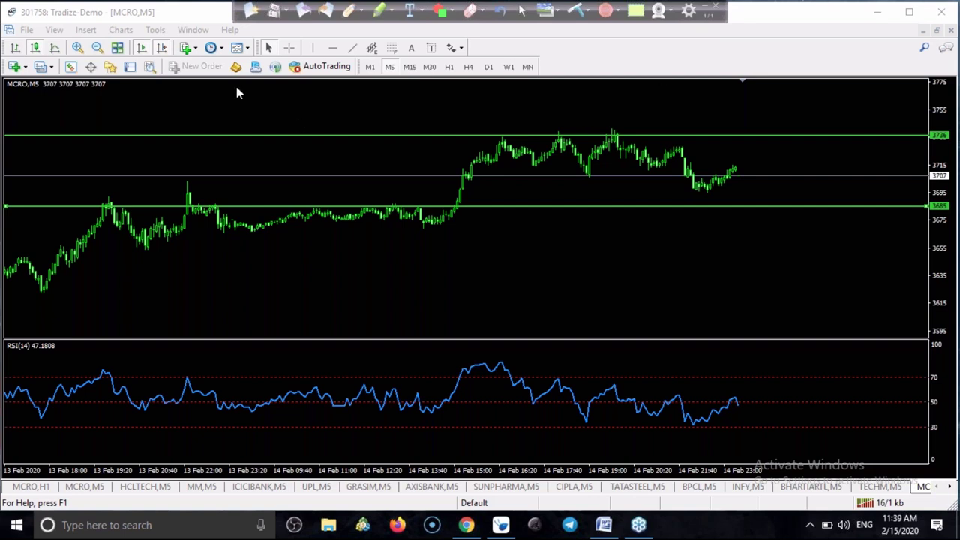
pyautogui.click(409, 67)
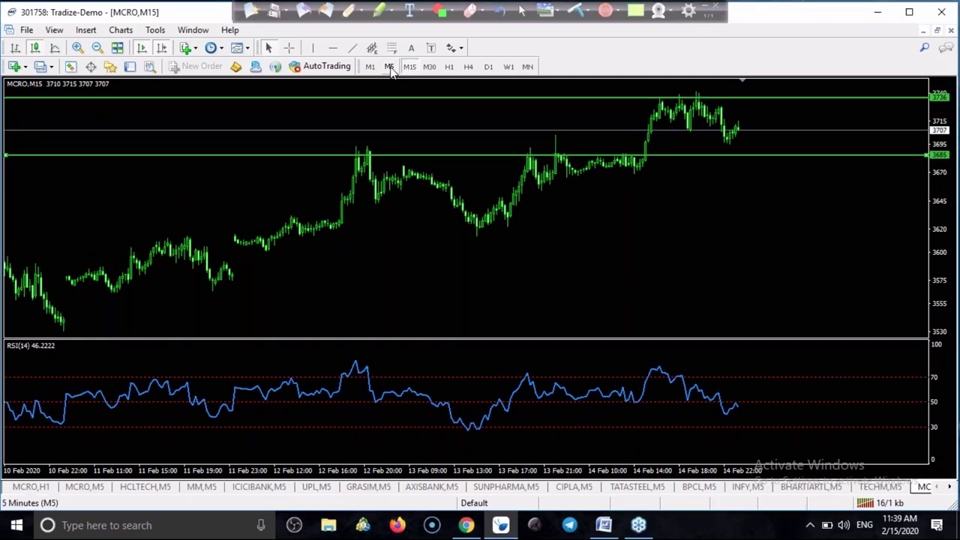
pyautogui.click(390, 67)
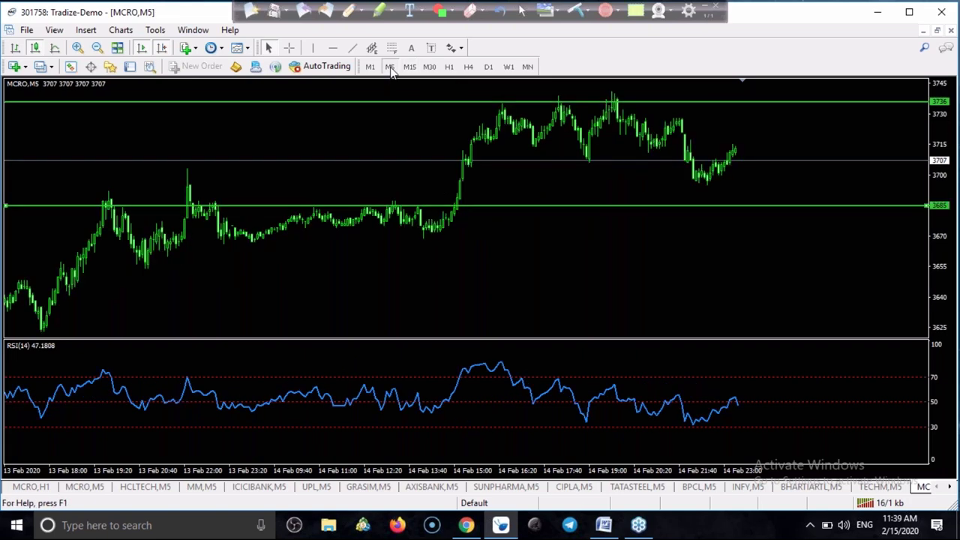
pyautogui.click(448, 67)
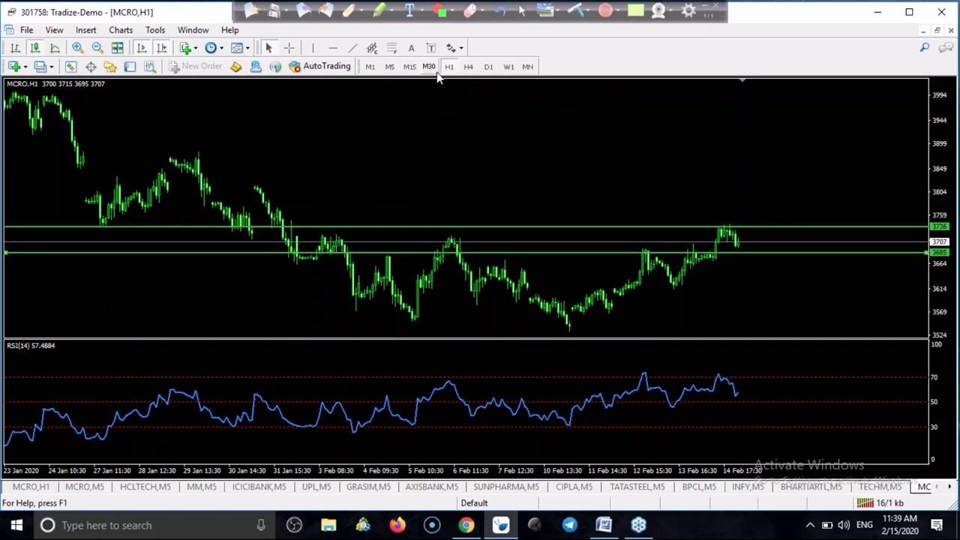
pyautogui.click(412, 72)
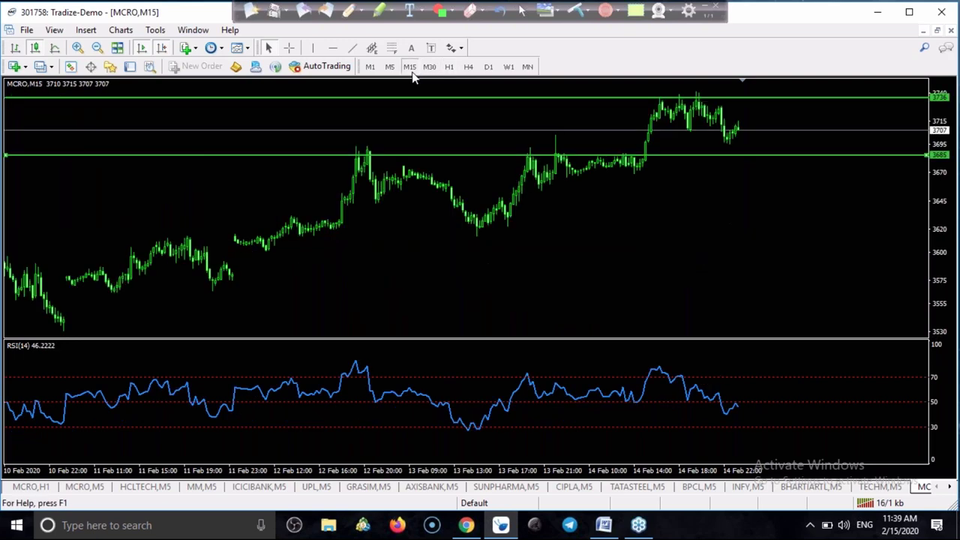
# Delete both horizontal lines with the chart on the H1 timeframe.
pyautogui.click(452, 72)
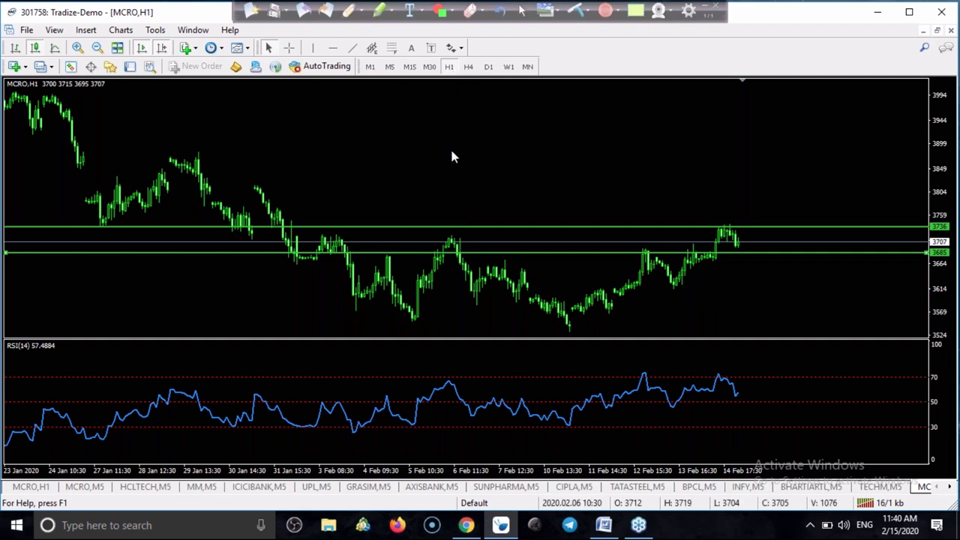
pyautogui.doubleClick(440, 226)
pyautogui.press('Delete')
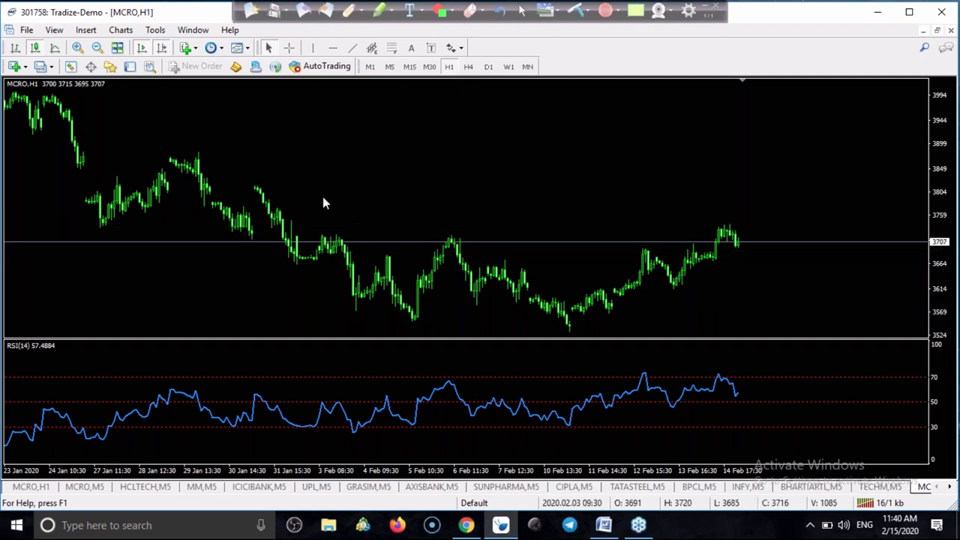
# Examine the H1 price history back to December 2019 and view the overall trend on the H4 timeframe.
pyautogui.moveTo(231, 167); pyautogui.dragTo(502, 244)
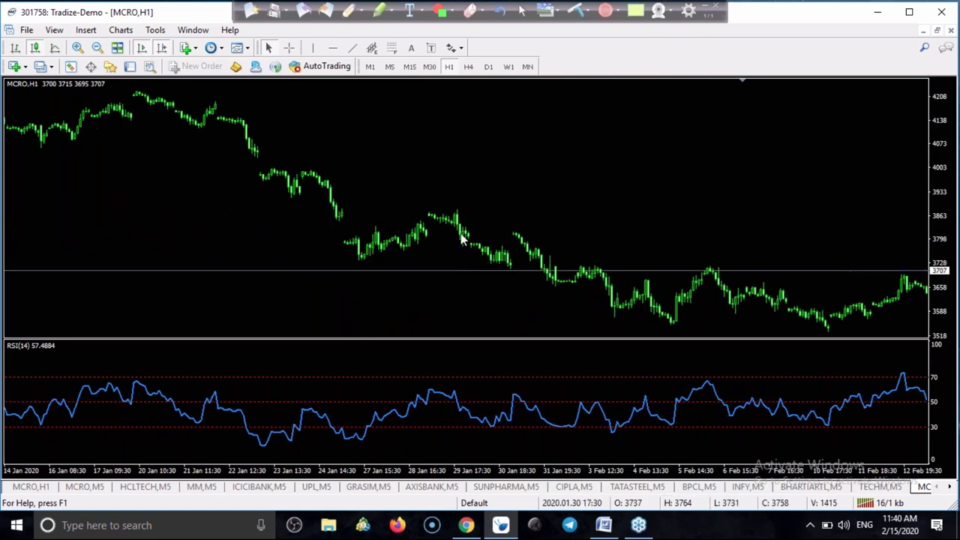
pyautogui.moveTo(388, 230); pyautogui.dragTo(772, 242)
pyautogui.moveTo(367, 266); pyautogui.dragTo(538, 267)
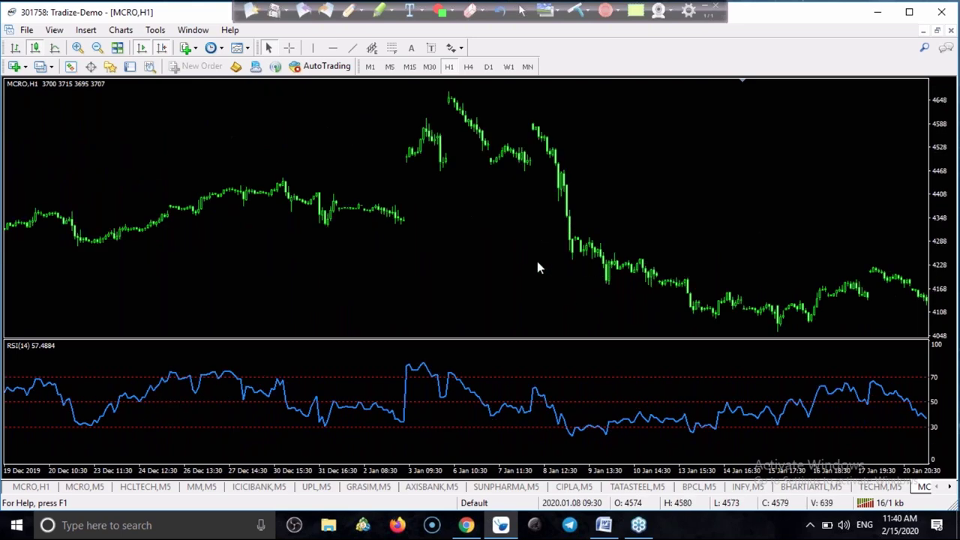
pyautogui.moveTo(345, 275); pyautogui.dragTo(585, 293)
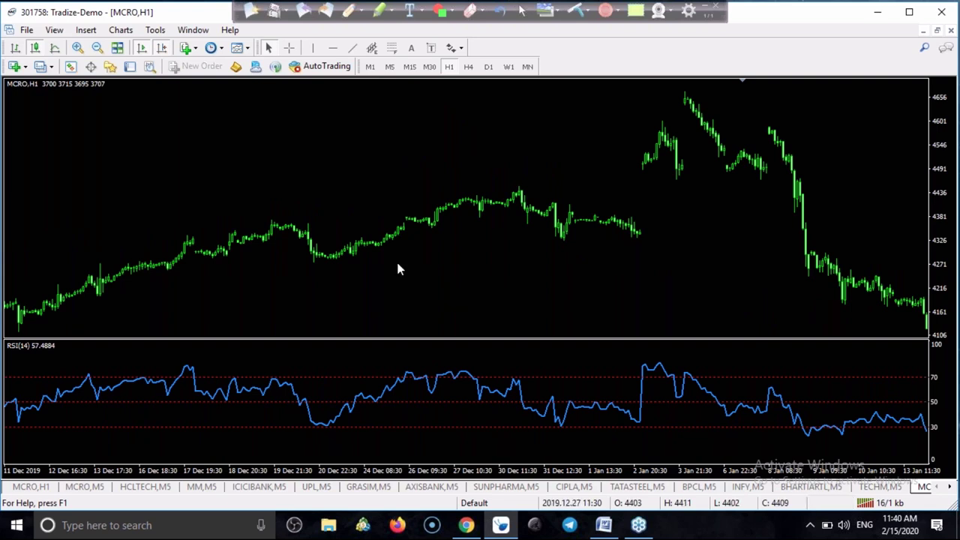
pyautogui.click(468, 70)
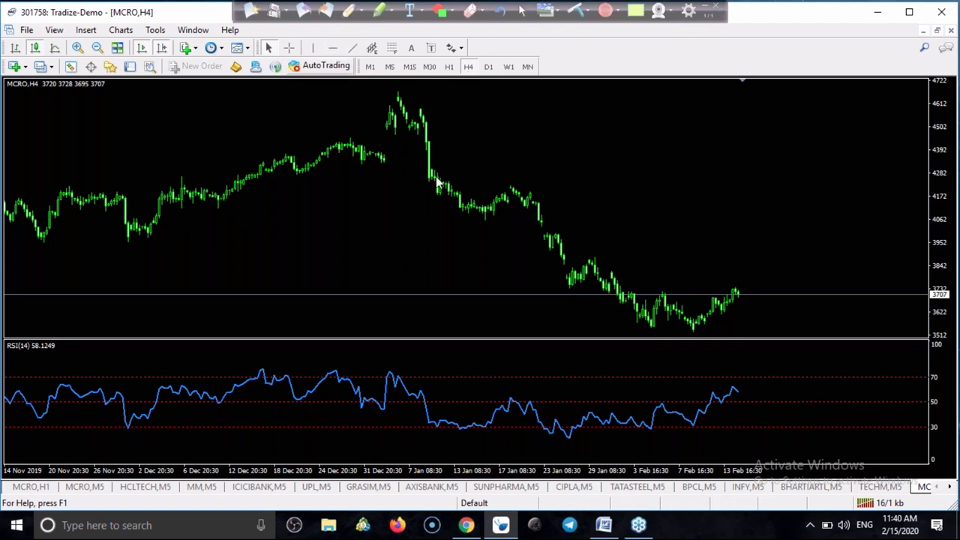
pyautogui.click(947, 49)
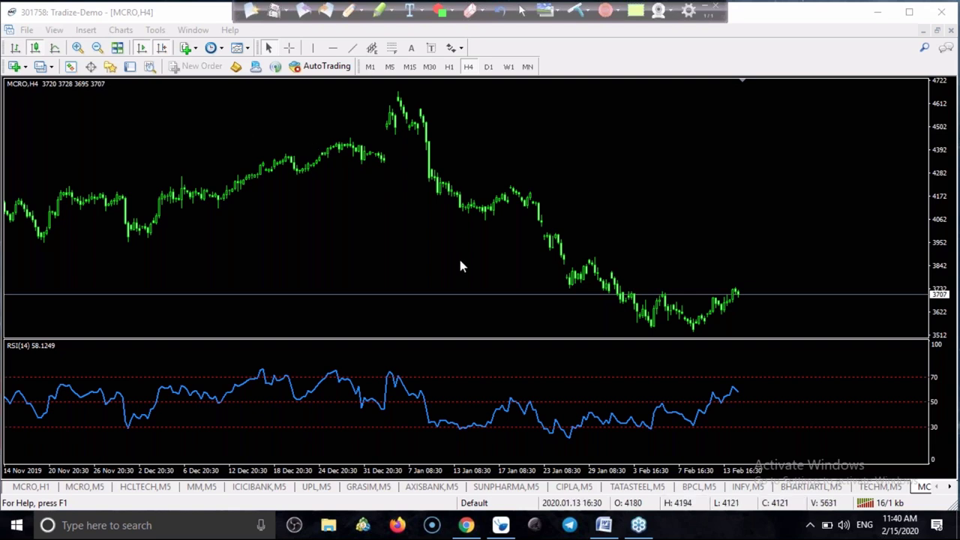
# Return the chart to the M5 timeframe and place a horizontal line at 3687 on the 13 February swing high.
pyautogui.click(389, 66)
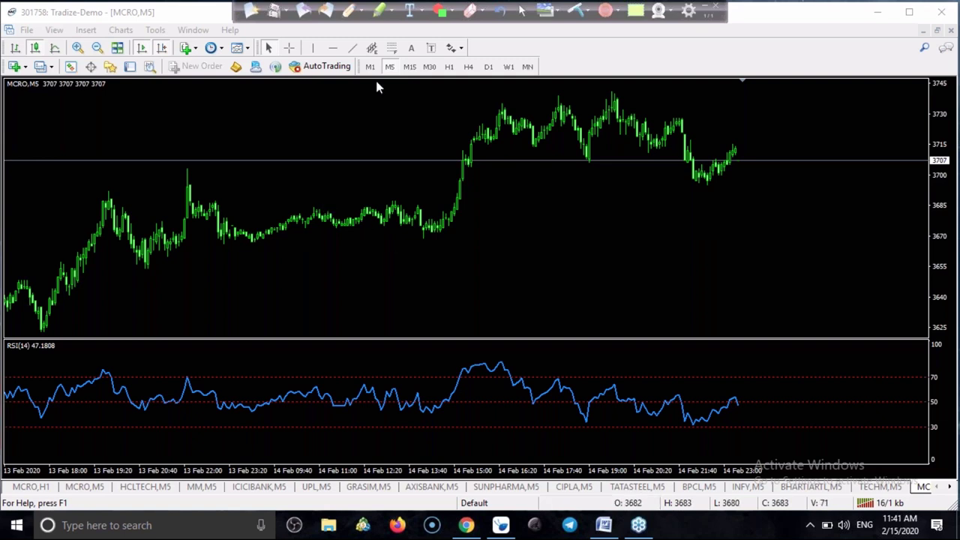
pyautogui.click(333, 48)
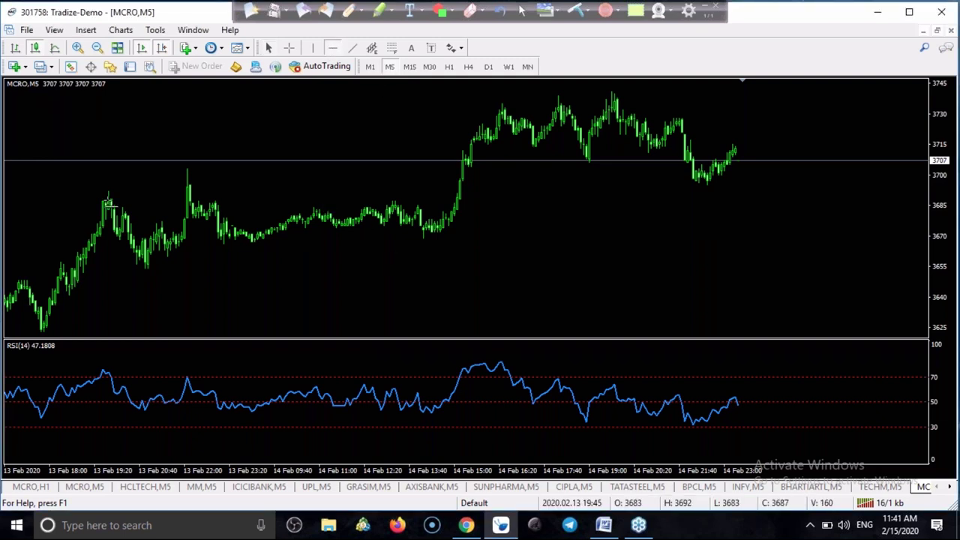
pyautogui.click(111, 201)
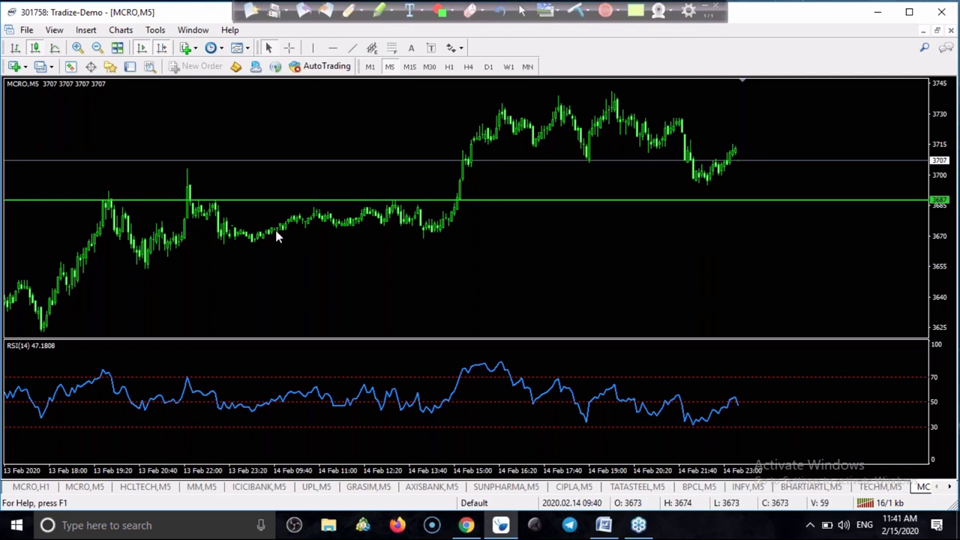
# Circle with the pen the three places where price touches the 3687 line on 13 and 14 February.
pyautogui.click(351, 12)
pyautogui.moveTo(119, 204); pyautogui.dragTo(116, 197)
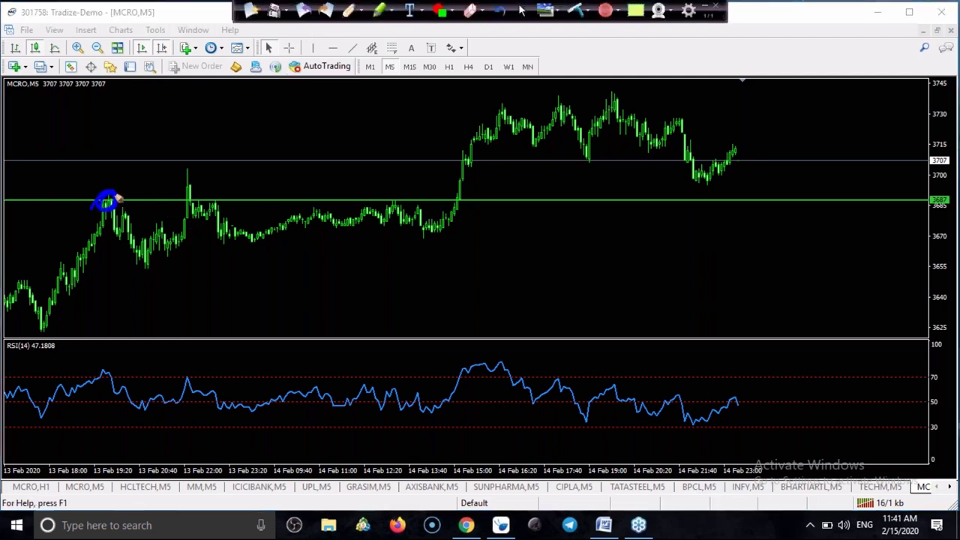
pyautogui.moveTo(178, 205); pyautogui.dragTo(212, 202)
pyautogui.moveTo(379, 218); pyautogui.dragTo(402, 201)
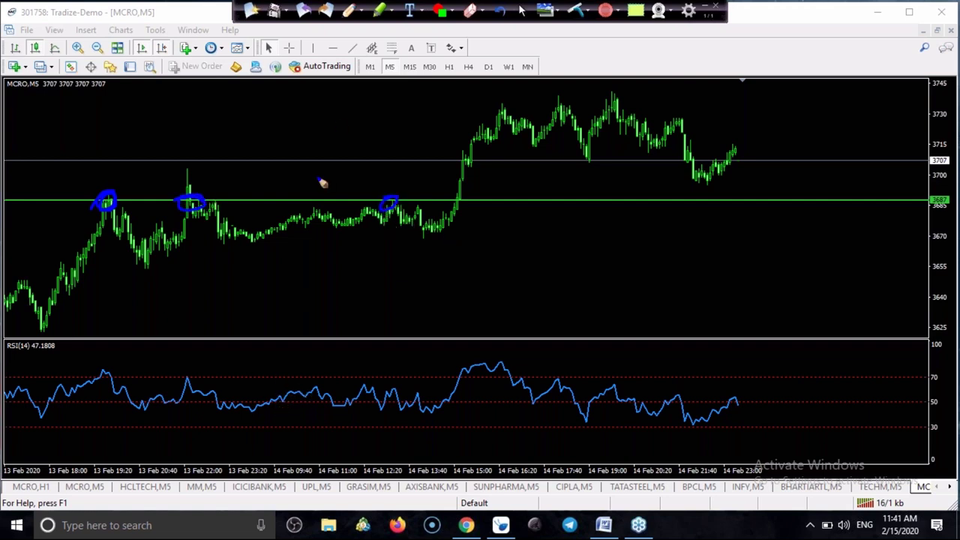
# Circle the RSI crossings of level 50 on 14 February before the breakout, along with the matching candles below the 3687 line.
pyautogui.moveTo(260, 398)
pyautogui.mouseDown()
pyautogui.moveTo(276, 407)
pyautogui.moveTo(276, 393)
pyautogui.mouseUp()
pyautogui.moveTo(287, 228); pyautogui.dragTo(285, 219)
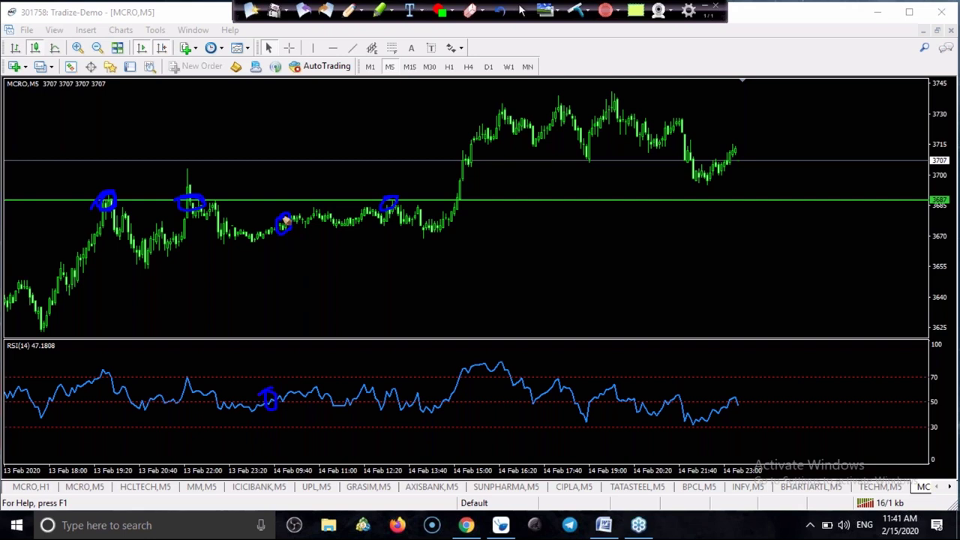
pyautogui.moveTo(313, 203); pyautogui.dragTo(328, 201)
pyautogui.moveTo(352, 400)
pyautogui.mouseDown()
pyautogui.moveTo(358, 393)
pyautogui.moveTo(351, 408)
pyautogui.moveTo(362, 389)
pyautogui.mouseUp()
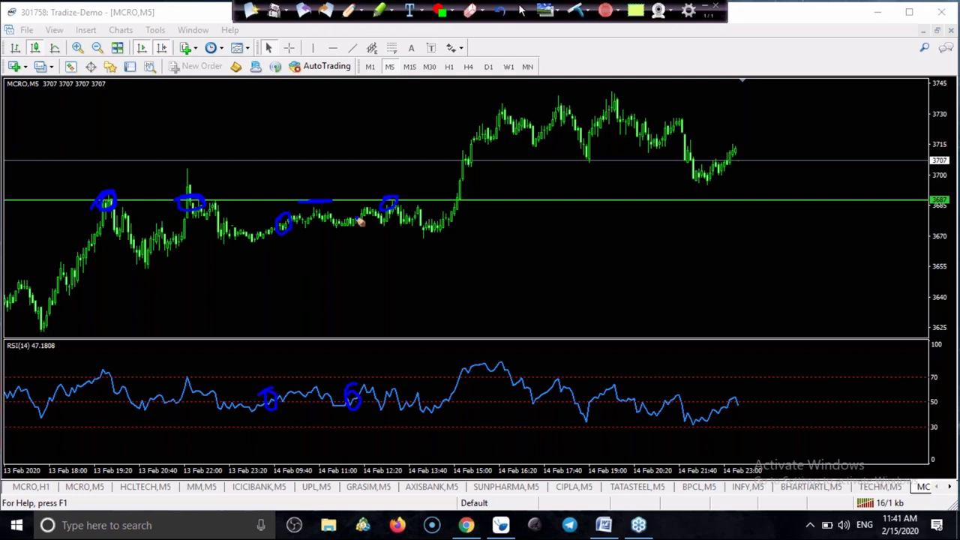
pyautogui.moveTo(361, 220)
pyautogui.mouseDown()
pyautogui.moveTo(353, 225)
pyautogui.moveTo(363, 215)
pyautogui.mouseUp()
pyautogui.moveTo(393, 397); pyautogui.dragTo(391, 407)
pyautogui.moveTo(394, 210); pyautogui.dragTo(395, 209)
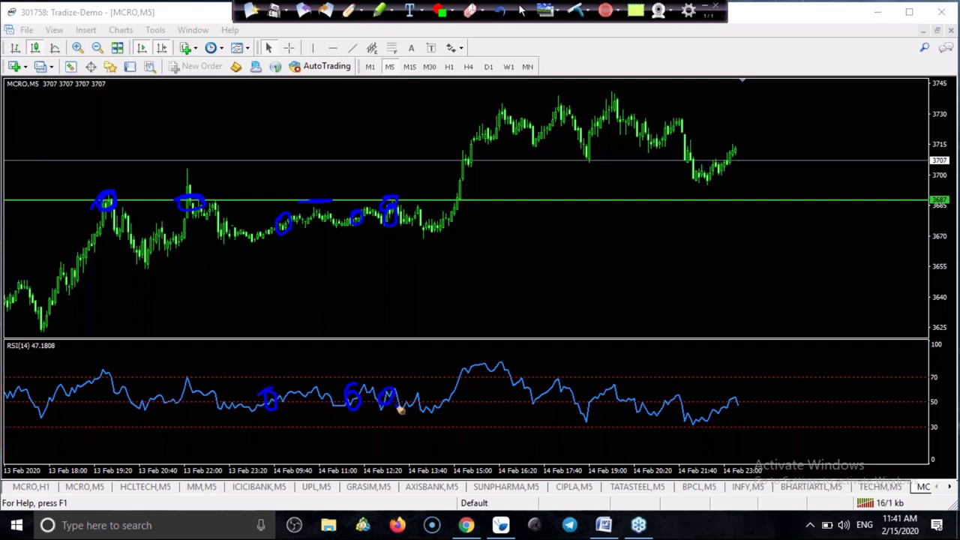
pyautogui.moveTo(416, 394); pyautogui.dragTo(417, 388)
# Cross out the circled RSI signals and their candles below the 3687 line as rejected entries.
pyautogui.moveTo(260, 388)
pyautogui.mouseDown()
pyautogui.moveTo(304, 367)
pyautogui.moveTo(264, 378)
pyautogui.mouseUp()
pyautogui.moveTo(286, 205); pyautogui.dragTo(274, 245)
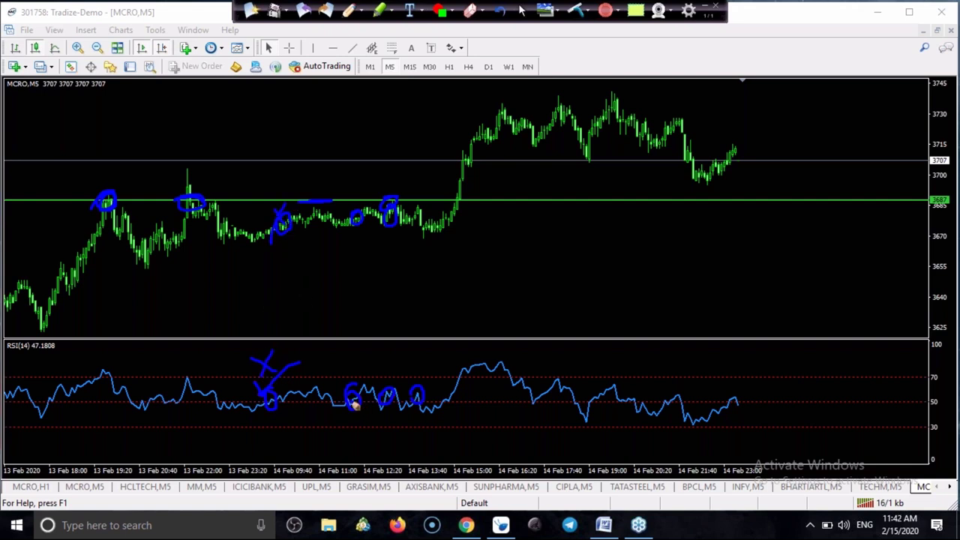
pyautogui.moveTo(336, 362)
pyautogui.mouseDown()
pyautogui.moveTo(362, 381)
pyautogui.moveTo(338, 399)
pyautogui.mouseUp()
pyautogui.moveTo(346, 206)
pyautogui.mouseDown()
pyautogui.moveTo(357, 217)
pyautogui.moveTo(351, 226)
pyautogui.mouseUp()
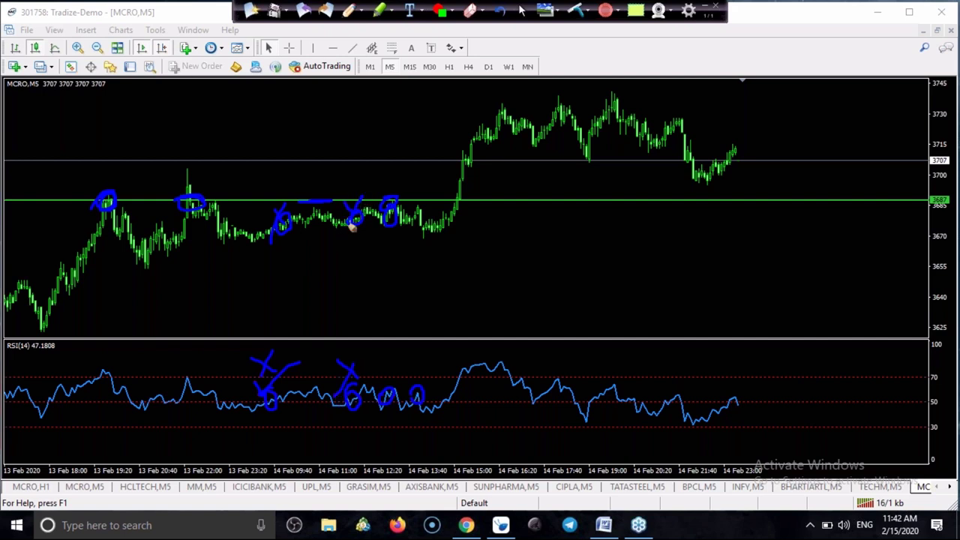
pyautogui.moveTo(382, 375)
pyautogui.mouseDown()
pyautogui.moveTo(399, 392)
pyautogui.moveTo(388, 394)
pyautogui.mouseUp()
pyautogui.moveTo(429, 377); pyautogui.dragTo(409, 405)
pyautogui.moveTo(411, 381); pyautogui.dragTo(422, 399)
pyautogui.moveTo(413, 211); pyautogui.dragTo(426, 223)
pyautogui.moveTo(433, 205); pyautogui.dragTo(414, 227)
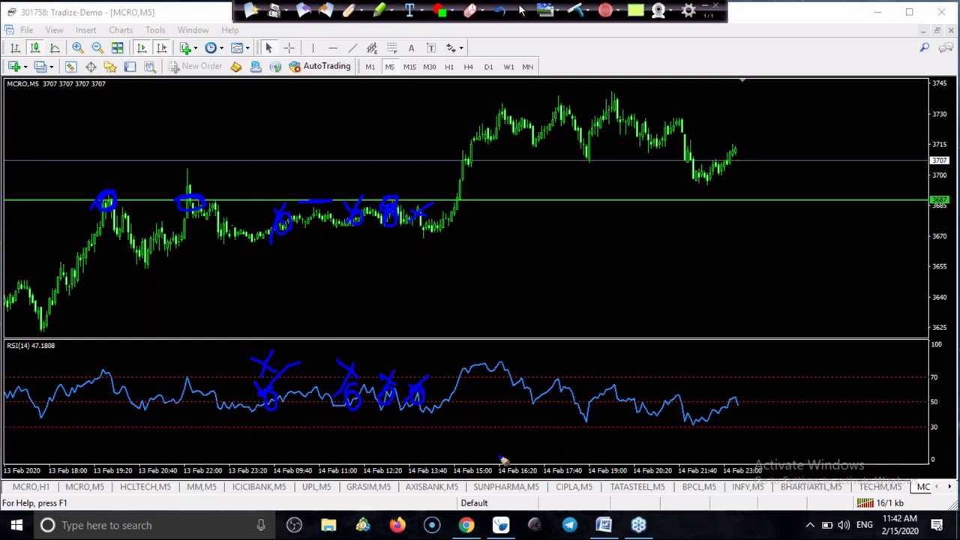
# Circle the RSI rise through level 50 and the candle breaking above the 3687 line, and point an arrow at that breakout.
pyautogui.moveTo(452, 402); pyautogui.dragTo(446, 391)
pyautogui.moveTo(461, 384); pyautogui.dragTo(488, 346)
pyautogui.moveTo(455, 208)
pyautogui.mouseDown()
pyautogui.moveTo(470, 193)
pyautogui.moveTo(458, 197)
pyautogui.mouseUp()
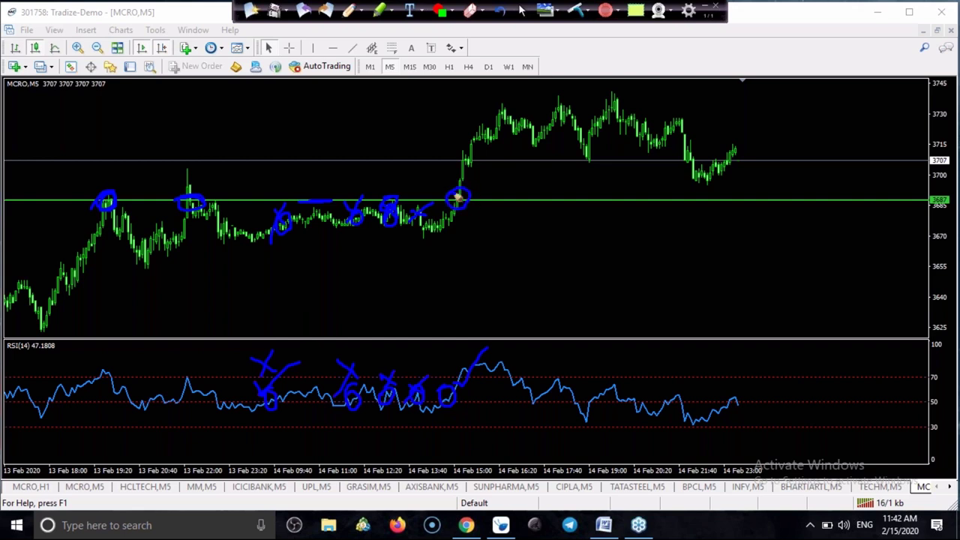
pyautogui.moveTo(538, 189)
pyautogui.mouseDown()
pyautogui.moveTo(501, 188)
pyautogui.moveTo(488, 204)
pyautogui.mouseUp()
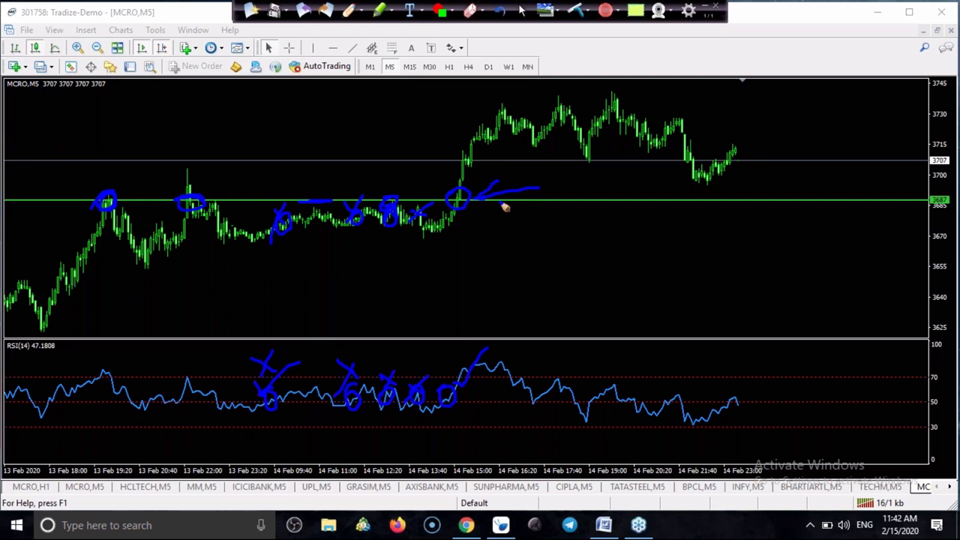
# Clear all pen annotations and move the horizontal line down to 3644 at the 12 February swing low.
pyautogui.click(575, 11)
pyautogui.click(523, 12)
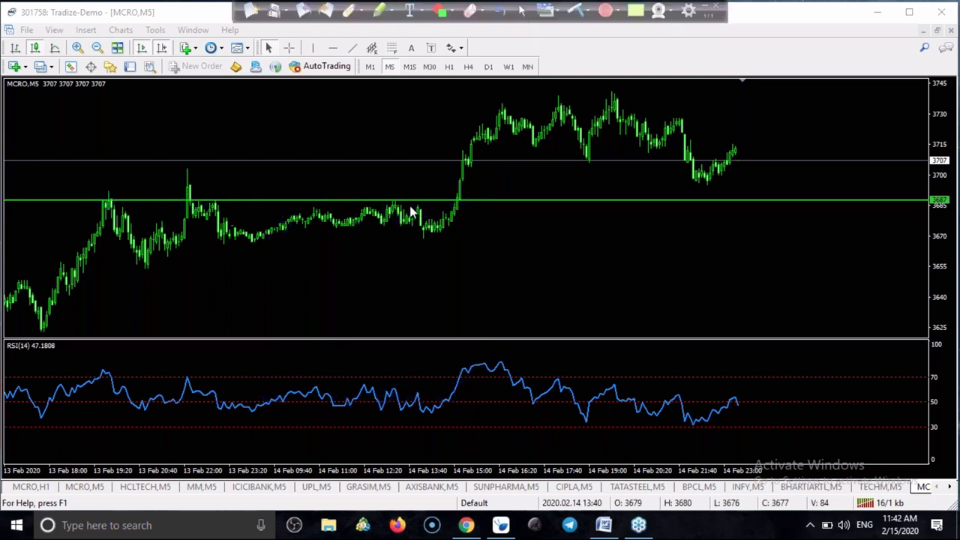
pyautogui.moveTo(416, 279); pyautogui.dragTo(718, 313)
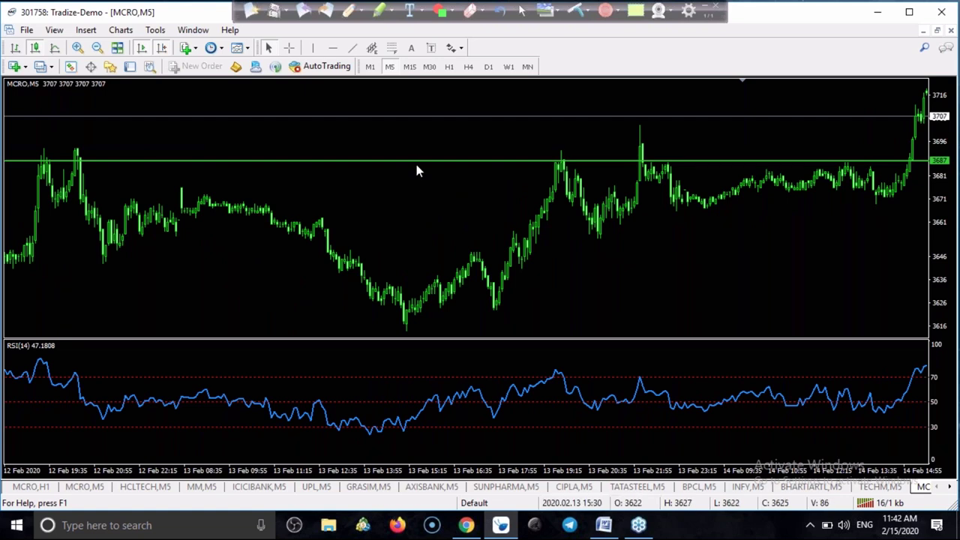
pyautogui.scroll(3, 413, 187)
pyautogui.moveTo(411, 133); pyautogui.dragTo(420, 255)
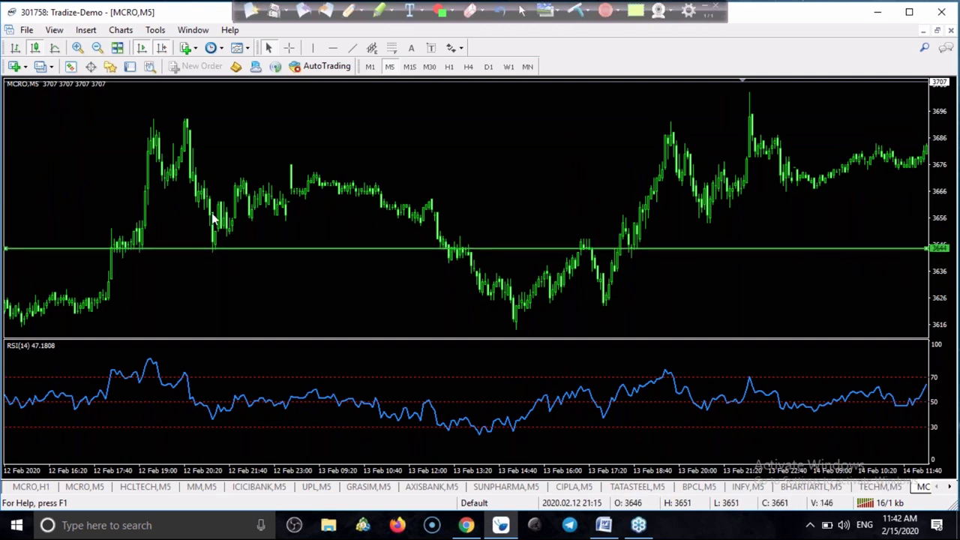
# Mark the 12 February consolidation on the 3644 line and trace the price drop to that line and the rebound.
pyautogui.click(293, 66)
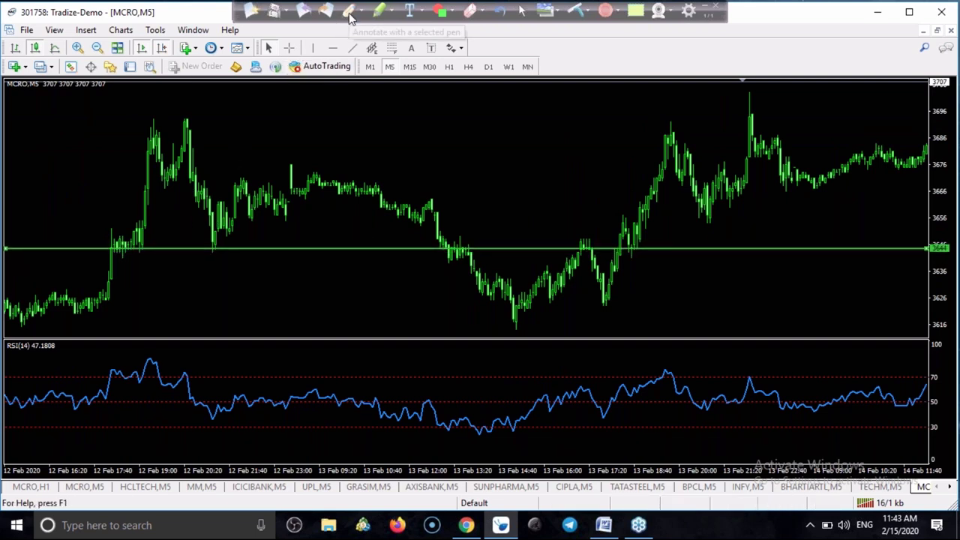
pyautogui.click(348, 10)
pyautogui.moveTo(116, 244)
pyautogui.mouseDown()
pyautogui.moveTo(128, 232)
pyautogui.moveTo(139, 230)
pyautogui.moveTo(141, 248)
pyautogui.moveTo(143, 238)
pyautogui.mouseUp()
pyautogui.moveTo(188, 147); pyautogui.dragTo(212, 230)
pyautogui.moveTo(213, 235)
pyautogui.mouseDown()
pyautogui.moveTo(215, 250)
pyautogui.moveTo(291, 164)
pyautogui.mouseUp()
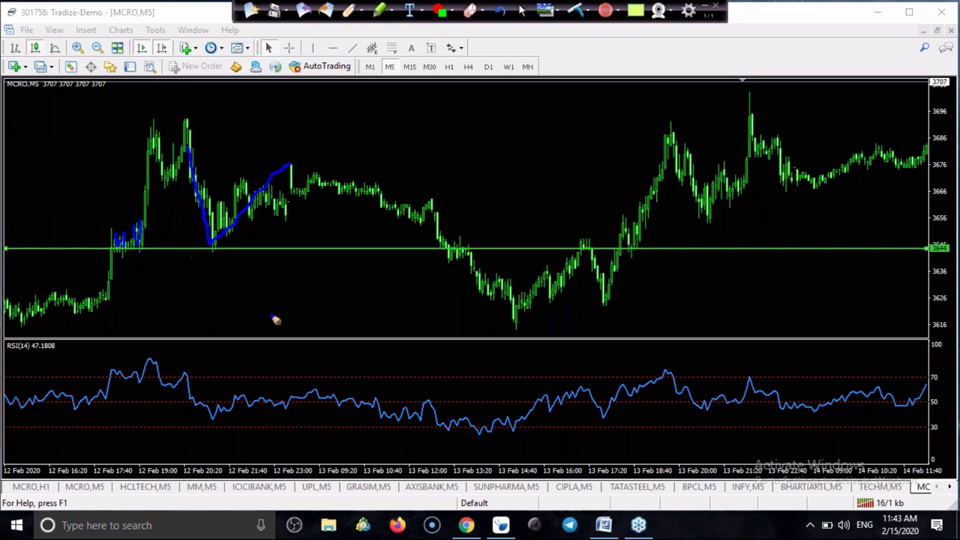
# Circle the first two RSI touches of level 50 after the rebound and cross out the matching candles above the 3644 line.
pyautogui.moveTo(273, 225)
pyautogui.mouseDown()
pyautogui.moveTo(262, 201)
pyautogui.moveTo(270, 198)
pyautogui.moveTo(278, 208)
pyautogui.moveTo(268, 213)
pyautogui.mouseUp()
pyautogui.moveTo(250, 398); pyautogui.dragTo(252, 402)
pyautogui.moveTo(279, 214)
pyautogui.mouseDown()
pyautogui.moveTo(296, 222)
pyautogui.moveTo(283, 240)
pyautogui.mouseUp()
pyautogui.moveTo(334, 407)
pyautogui.mouseDown()
pyautogui.moveTo(352, 412)
pyautogui.moveTo(336, 405)
pyautogui.mouseUp()
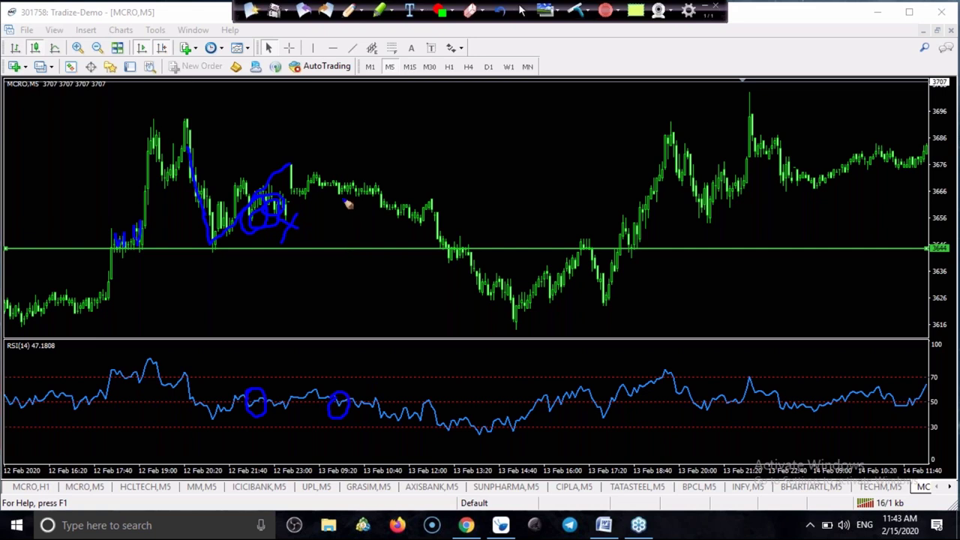
pyautogui.moveTo(345, 199)
pyautogui.mouseDown()
pyautogui.moveTo(369, 208)
pyautogui.moveTo(348, 222)
pyautogui.mouseUp()
pyautogui.moveTo(353, 183)
pyautogui.mouseDown()
pyautogui.moveTo(345, 192)
pyautogui.moveTo(352, 185)
pyautogui.mouseUp()
# Circle the following RSI turns at level 50 with their candles, and point an arrow at the break below the 3644 line.
pyautogui.moveTo(378, 404)
pyautogui.mouseDown()
pyautogui.moveTo(364, 398)
pyautogui.moveTo(366, 384)
pyautogui.mouseUp()
pyautogui.moveTo(382, 200)
pyautogui.mouseDown()
pyautogui.moveTo(396, 194)
pyautogui.moveTo(395, 204)
pyautogui.mouseUp()
pyautogui.moveTo(435, 405)
pyautogui.mouseDown()
pyautogui.moveTo(420, 395)
pyautogui.moveTo(425, 387)
pyautogui.mouseUp()
pyautogui.moveTo(437, 217)
pyautogui.mouseDown()
pyautogui.moveTo(450, 255)
pyautogui.moveTo(435, 210)
pyautogui.moveTo(444, 219)
pyautogui.mouseUp()
pyautogui.moveTo(522, 210)
pyautogui.mouseDown()
pyautogui.moveTo(465, 245)
pyautogui.moveTo(495, 252)
pyautogui.mouseUp()
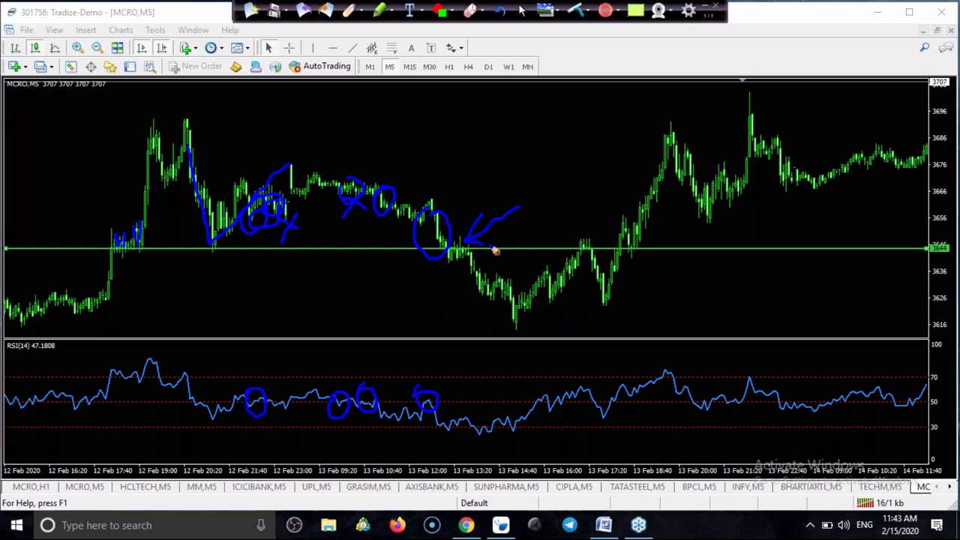
pyautogui.moveTo(419, 401)
pyautogui.mouseDown()
pyautogui.moveTo(435, 414)
pyautogui.moveTo(426, 403)
pyautogui.mouseUp()
# Clear all pen annotations and delete the horizontal line at 3644.
pyautogui.click(574, 14)
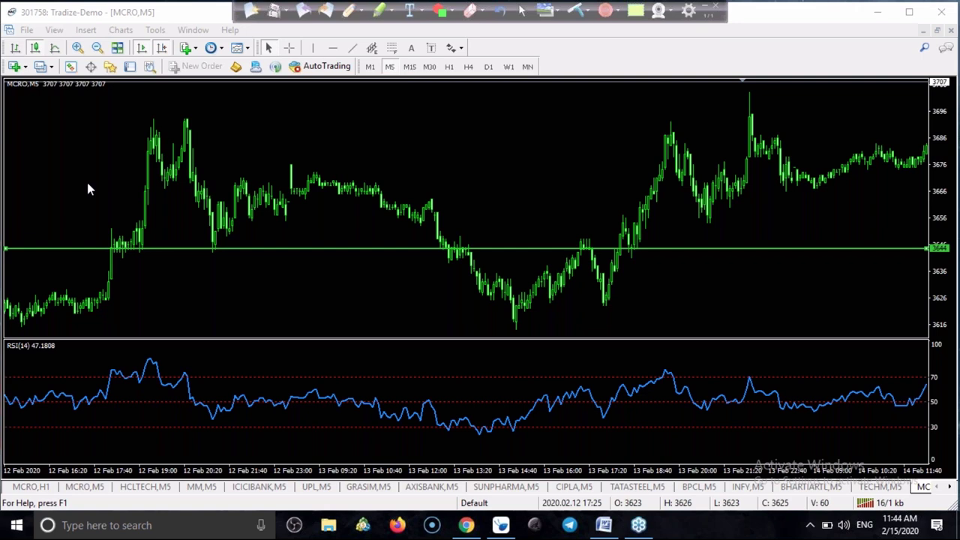
pyautogui.press('BackSpace')
# Examine the M5 price and RSI history back to 6 February and return to the latest candles.
pyautogui.moveTo(98, 182); pyautogui.dragTo(219, 196)
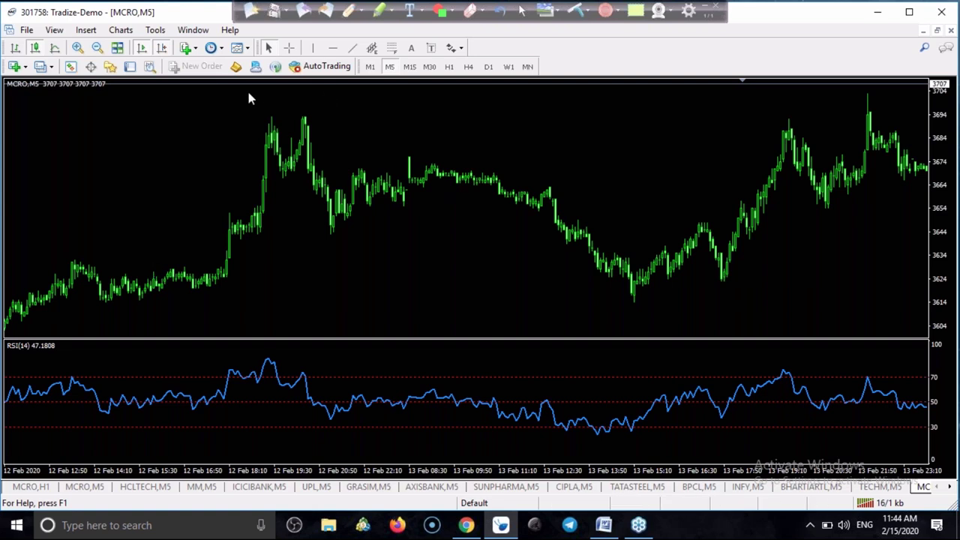
pyautogui.click(280, 275)
pyautogui.scroll(5, 280, 274)
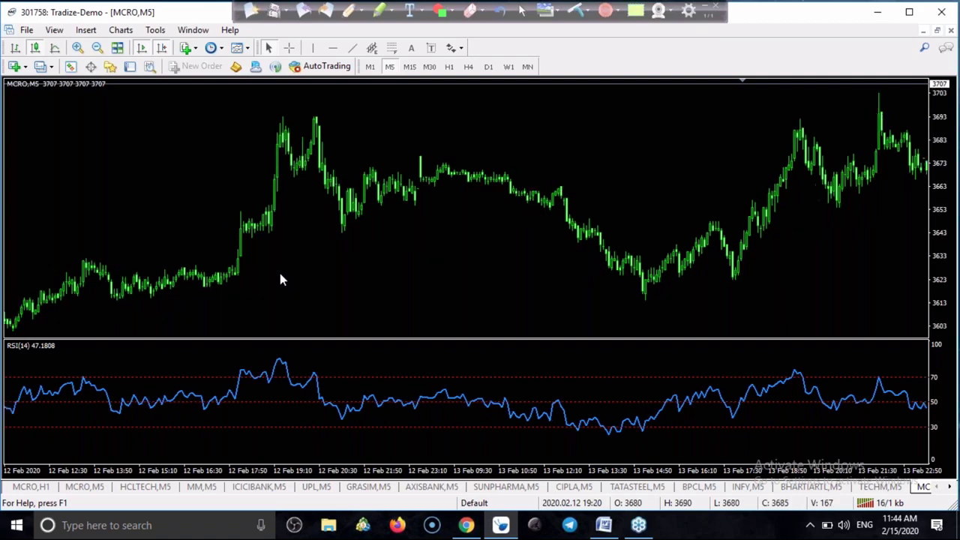
pyautogui.scroll(10, 281, 276)
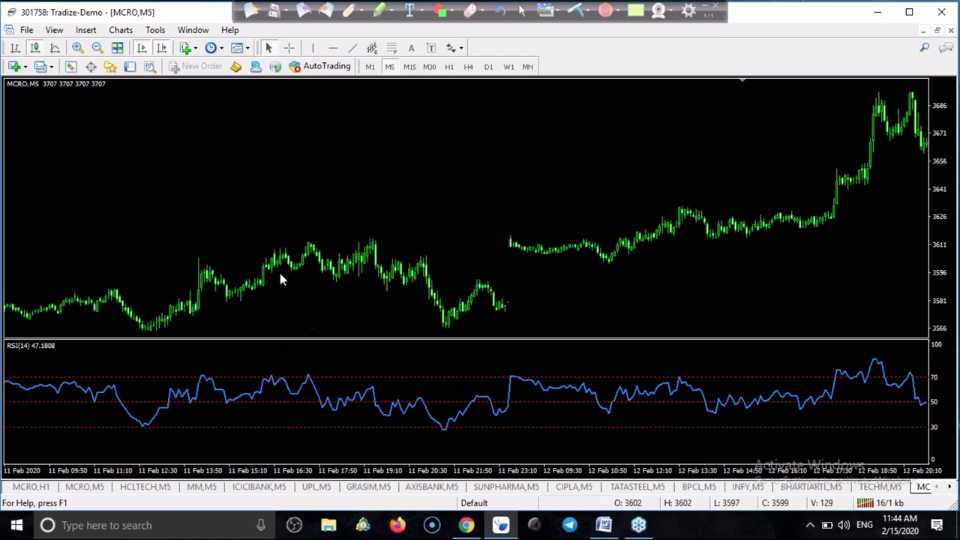
pyautogui.scroll(12, 280, 280)
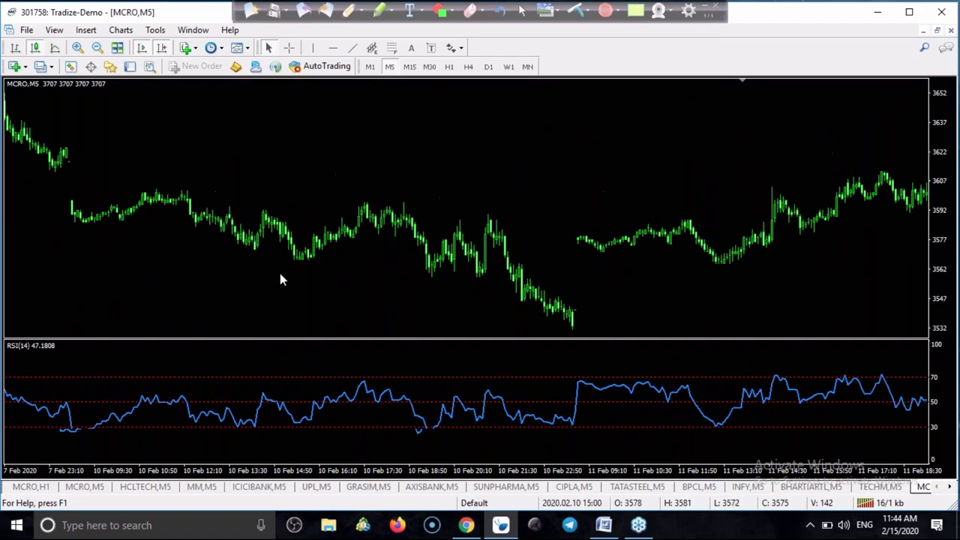
pyautogui.scroll(12, 281, 279)
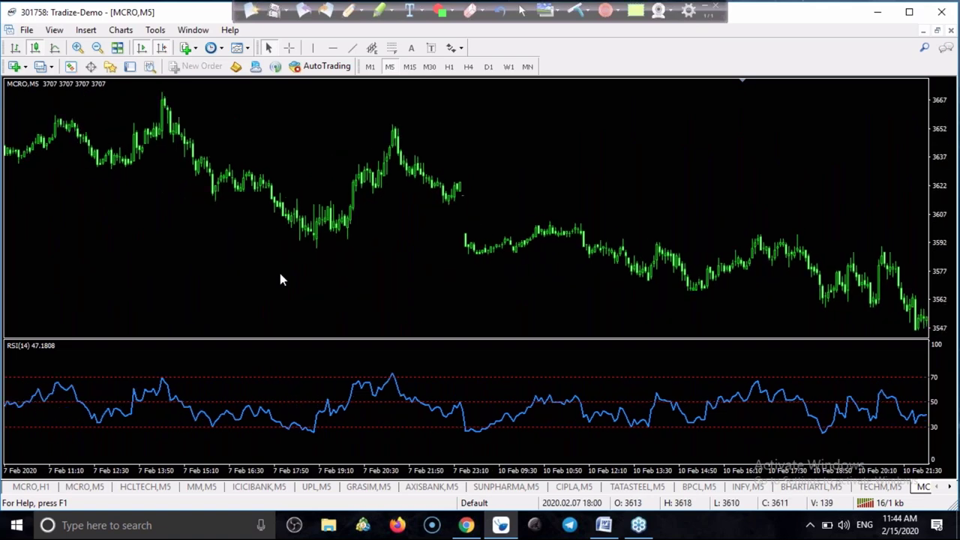
pyautogui.scroll(6, 279, 279)
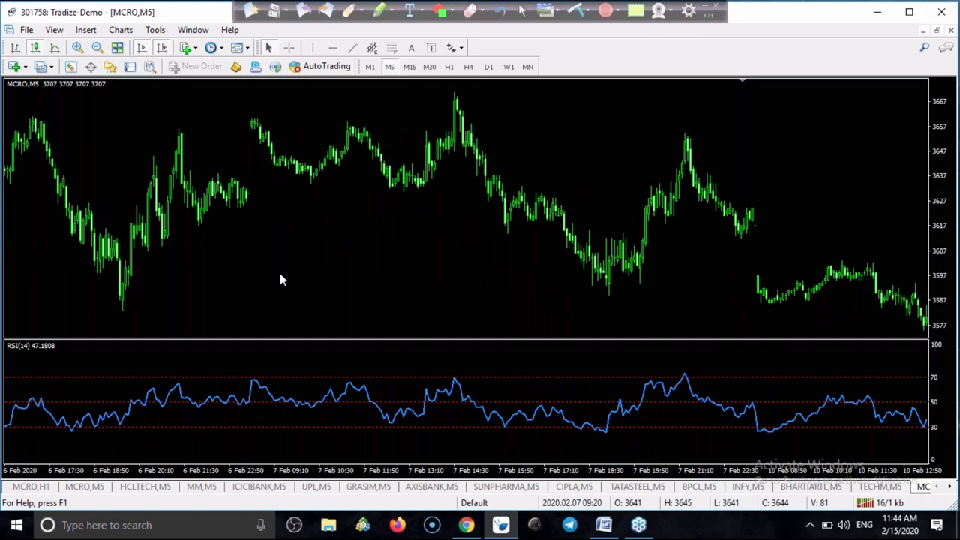
pyautogui.scroll(-12, 280, 279)
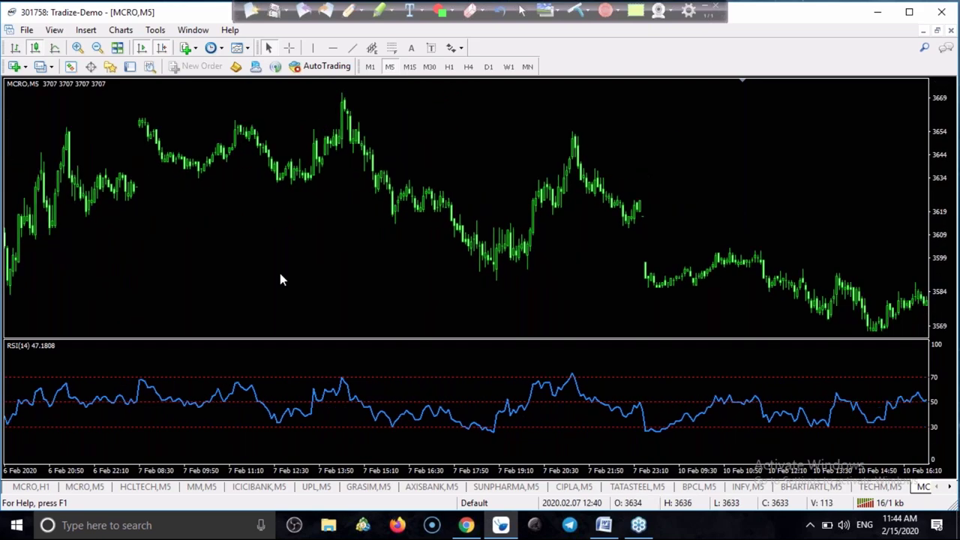
pyautogui.scroll(-5, 280, 279)
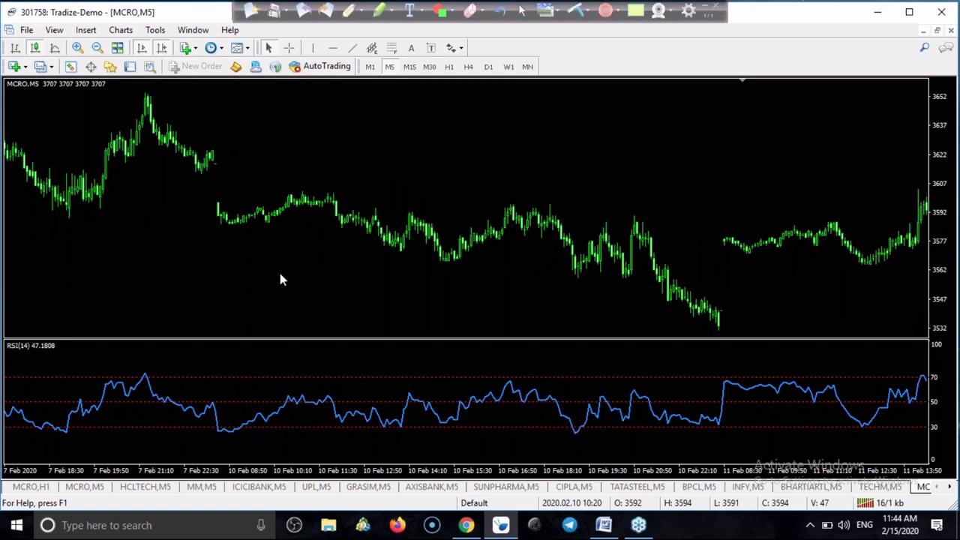
pyautogui.scroll(-1, 281, 278)
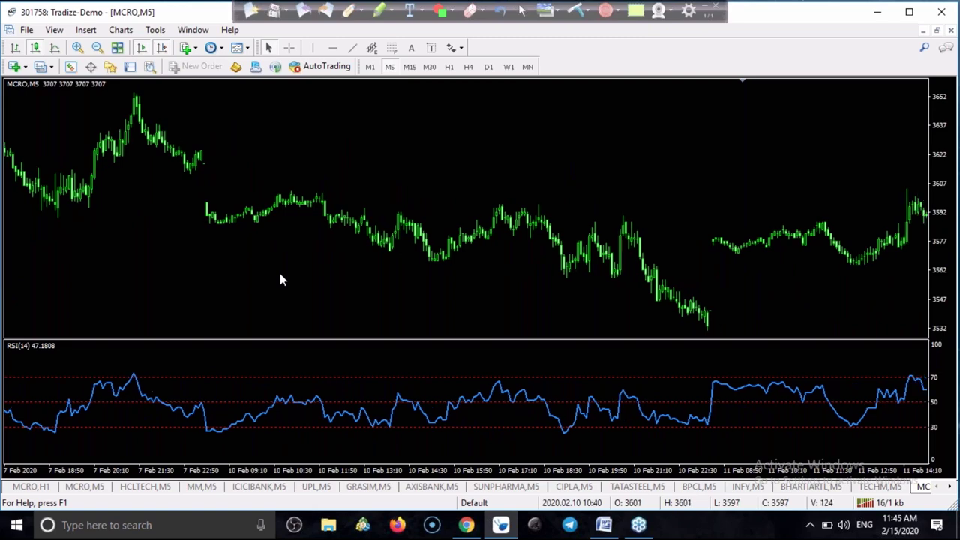
pyautogui.scroll(-13, 279, 279)
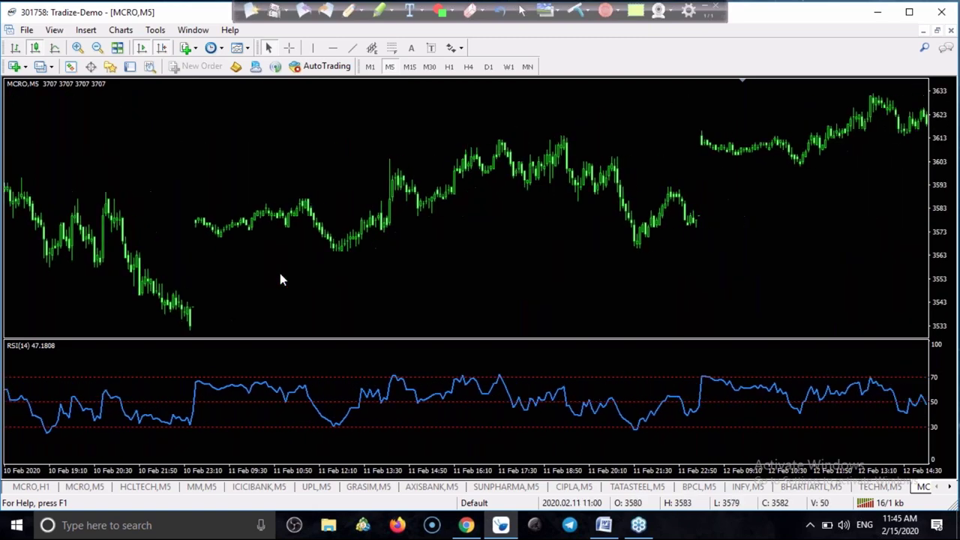
pyautogui.scroll(-15, 280, 279)
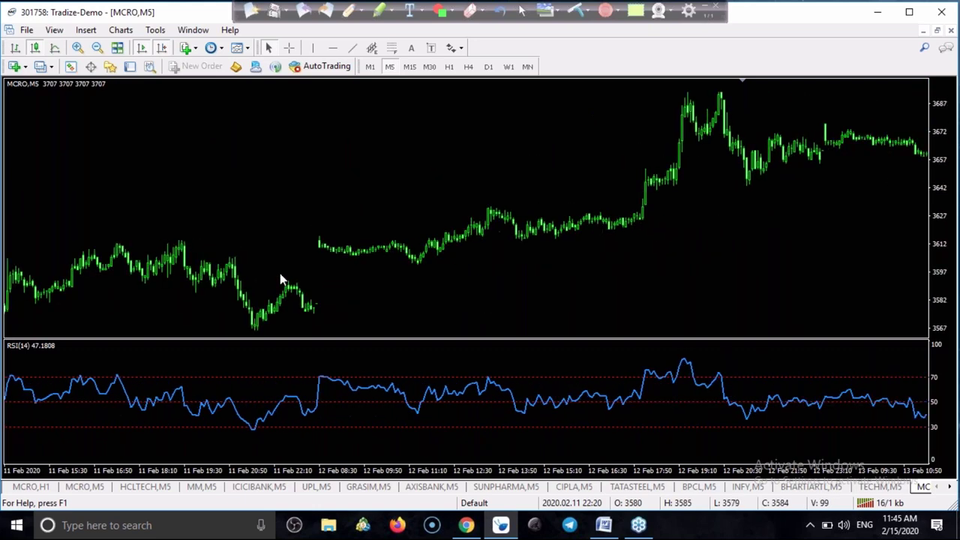
pyautogui.scroll(-4, 280, 279)
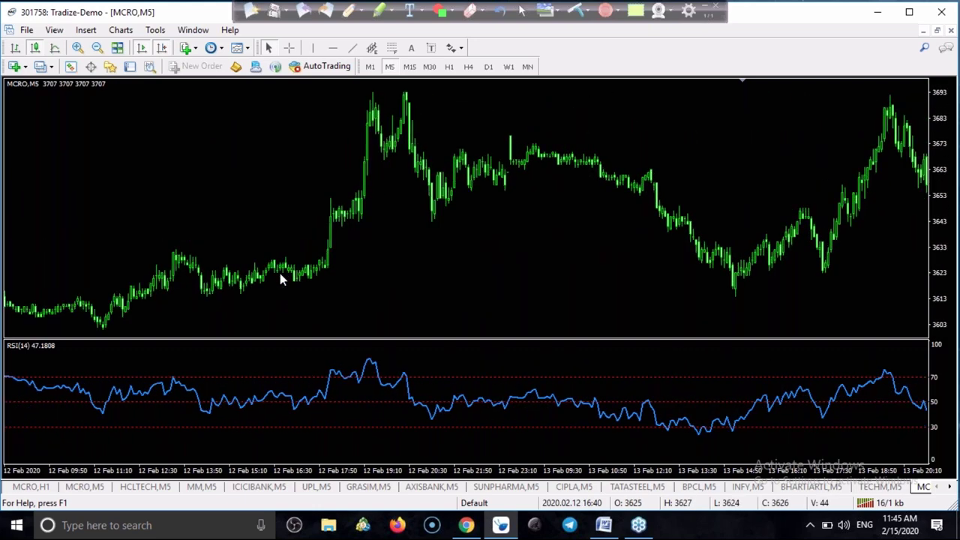
pyautogui.scroll(-13, 280, 277)
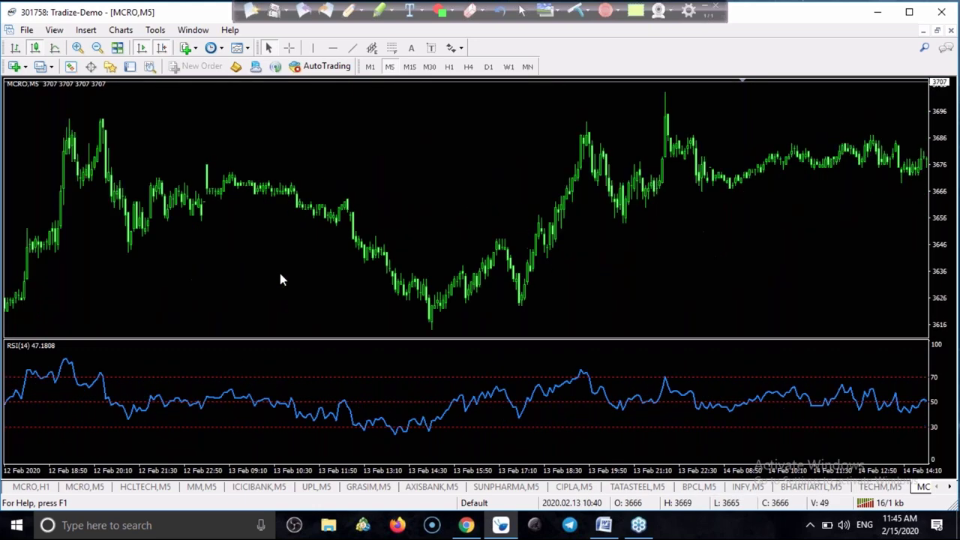
pyautogui.scroll(-6, 281, 276)
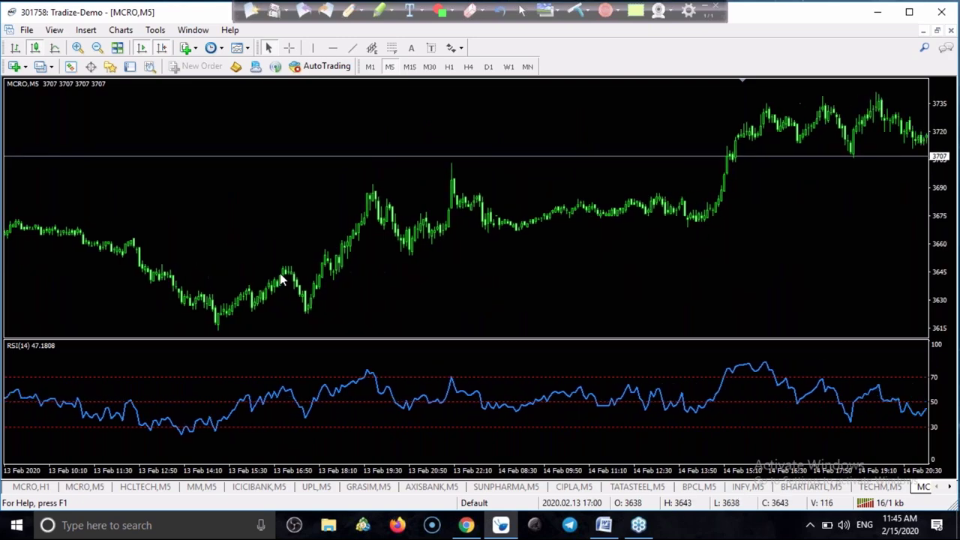
pyautogui.scroll(-3, 279, 279)
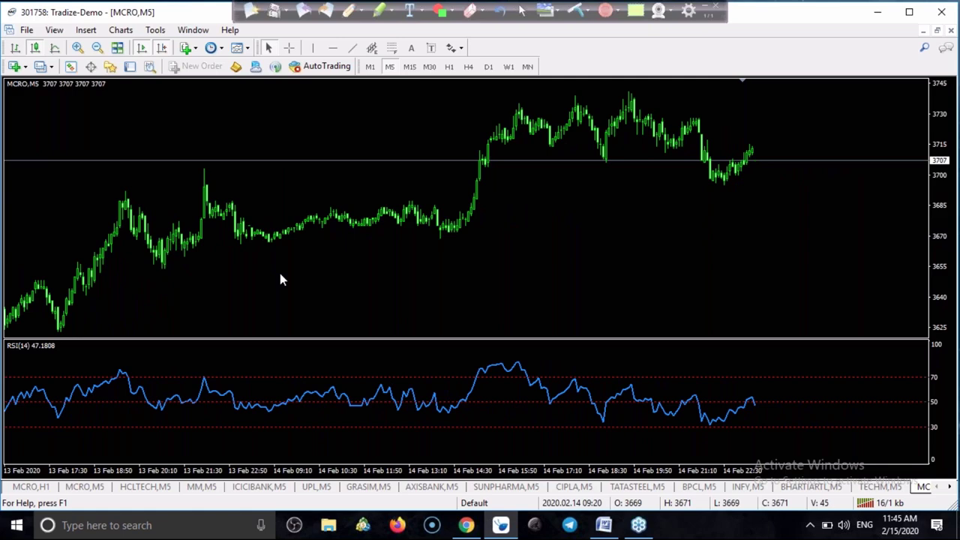
# Replace the MCRO chart with BANKNIFTY# on M5 from the symbol list, and close the list.
pyautogui.click(70, 67)
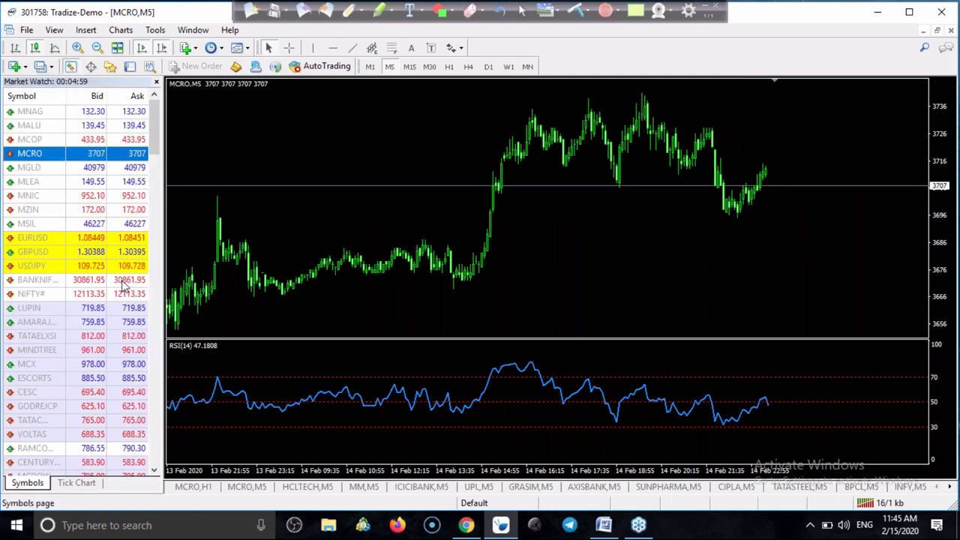
pyautogui.click(128, 284)
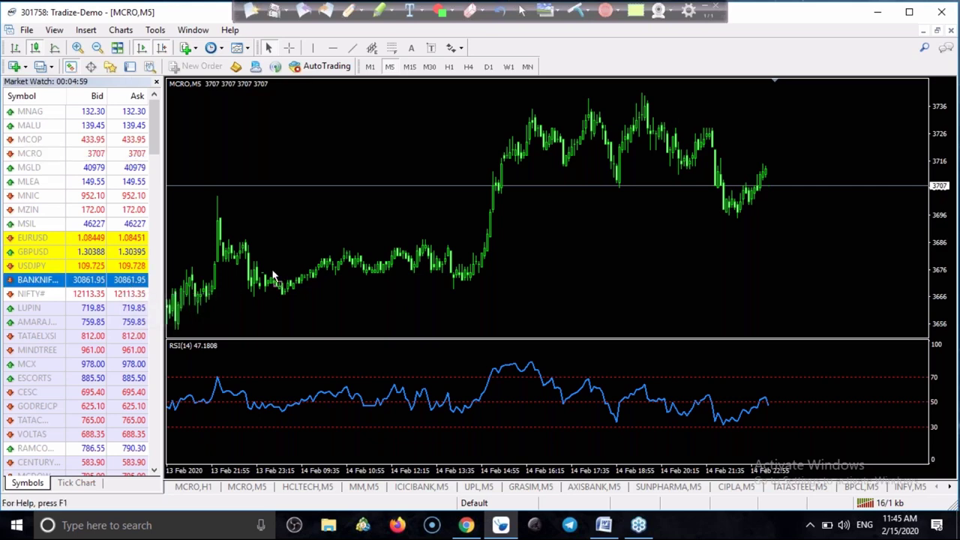
pyautogui.moveTo(273, 277); pyautogui.dragTo(183, 122)
pyautogui.click(156, 81)
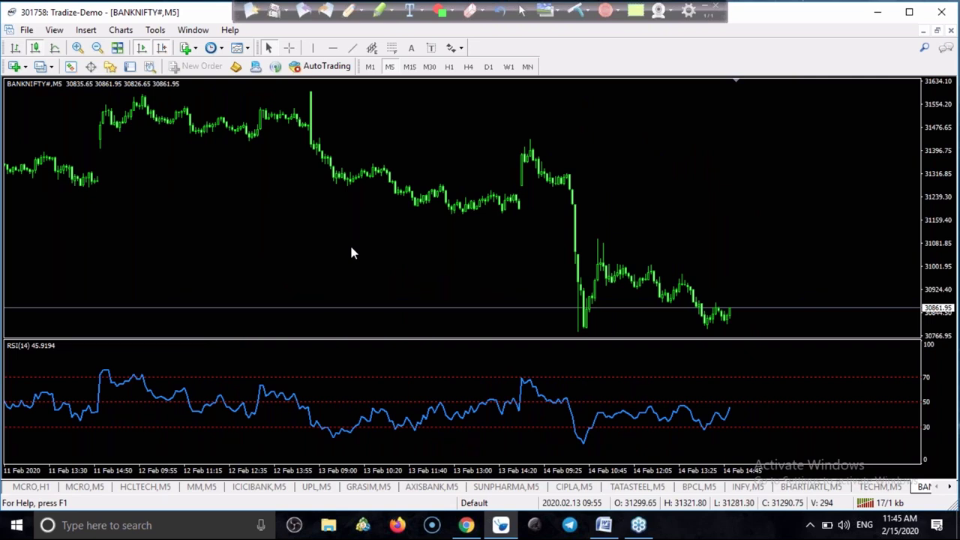
# Draw a horizontal line at 31444.03 under the 12 February lows of the BANKNIFTY# chart.
pyautogui.moveTo(359, 244); pyautogui.dragTo(317, 303)
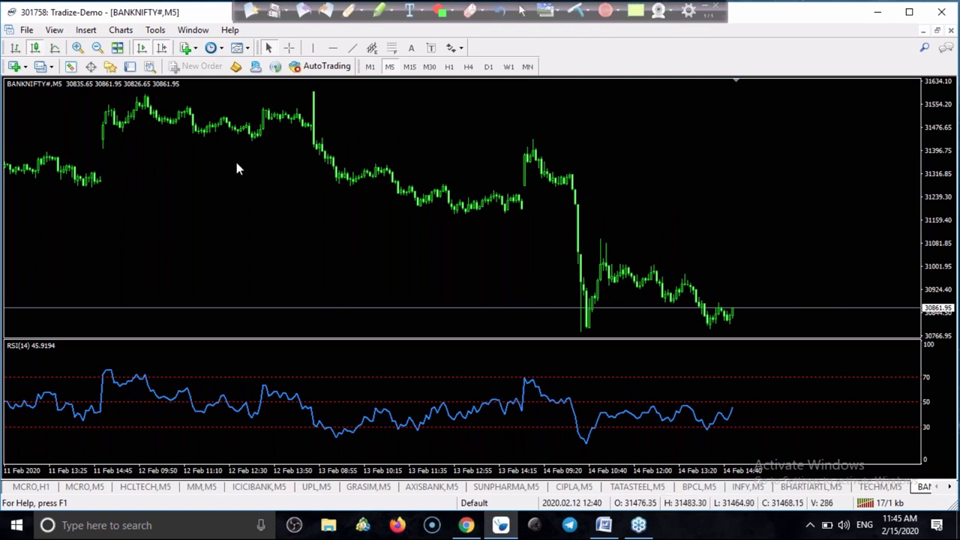
pyautogui.click(333, 48)
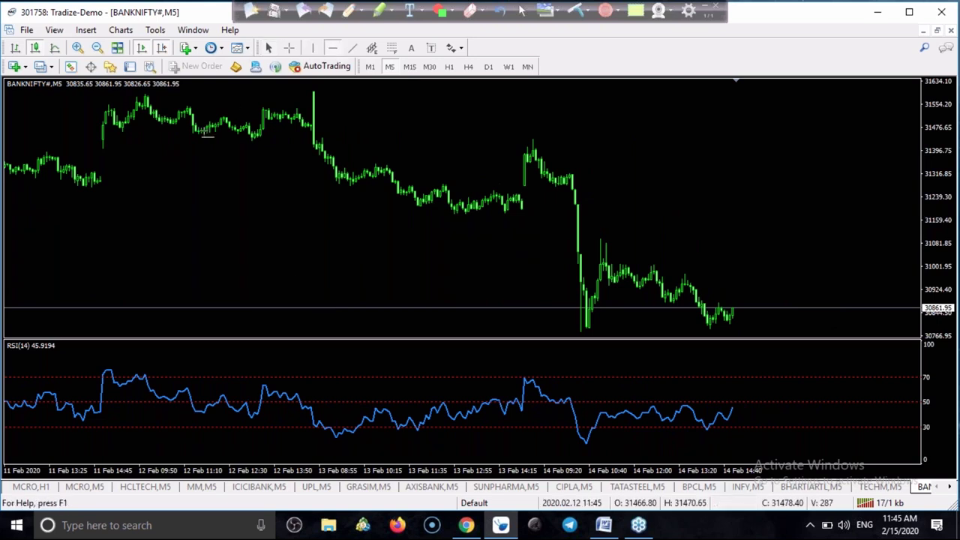
pyautogui.click(200, 136)
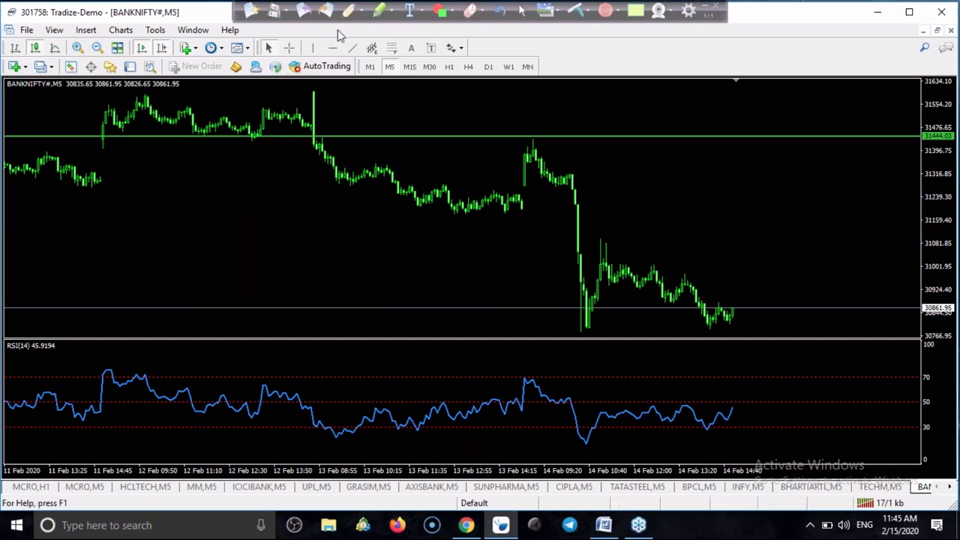
# Mark the three price lows just above the 31444.03 line on 11 and 12 February with pen strokes.
pyautogui.click(349, 11)
pyautogui.moveTo(114, 120); pyautogui.dragTo(146, 102)
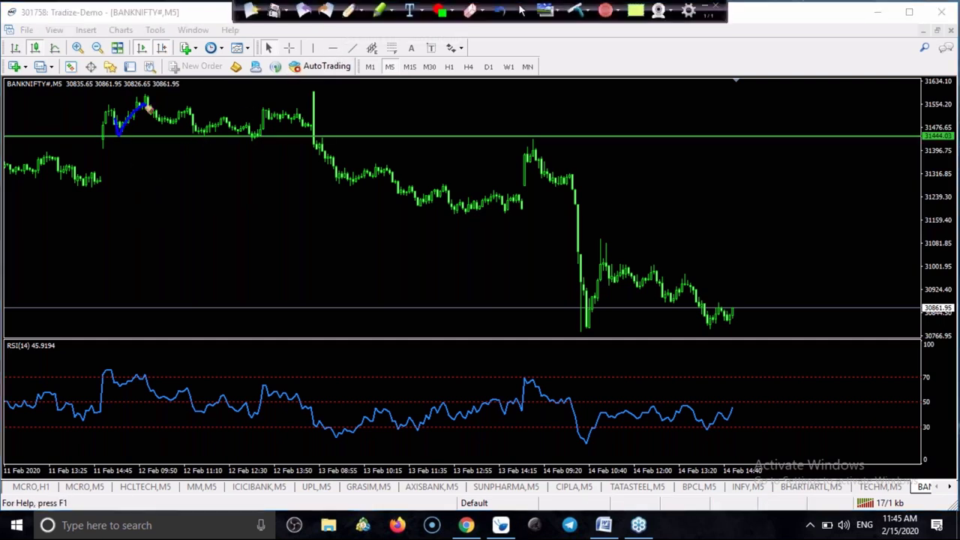
pyautogui.moveTo(191, 123); pyautogui.dragTo(219, 91)
pyautogui.moveTo(250, 130)
pyautogui.mouseDown()
pyautogui.moveTo(270, 137)
pyautogui.moveTo(279, 124)
pyautogui.mouseUp()
# Circle the 14 February price peak beneath the 31444.03 line and the matching RSI peak at level 70, pointing a stroke at the RSI peak.
pyautogui.moveTo(525, 143)
pyautogui.mouseDown()
pyautogui.moveTo(551, 147)
pyautogui.moveTo(548, 129)
pyautogui.mouseUp()
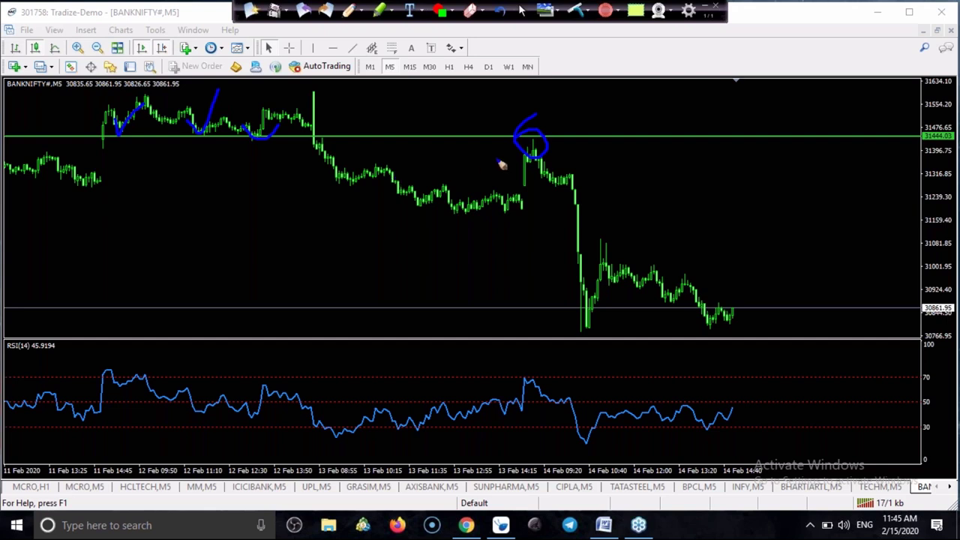
pyautogui.moveTo(517, 140)
pyautogui.mouseDown()
pyautogui.moveTo(548, 148)
pyautogui.moveTo(533, 144)
pyautogui.mouseUp()
pyautogui.moveTo(527, 381)
pyautogui.mouseDown()
pyautogui.moveTo(536, 374)
pyautogui.moveTo(524, 380)
pyautogui.mouseUp()
pyautogui.moveTo(568, 350); pyautogui.dragTo(543, 372)
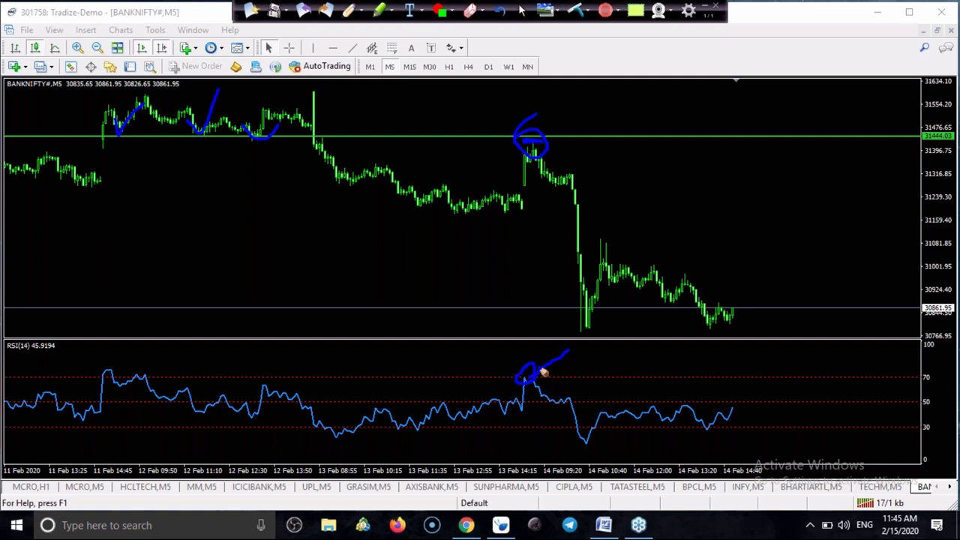
pyautogui.moveTo(543, 372); pyautogui.dragTo(524, 378)
# Clear all pen annotations and, with auto scroll and chart shift off, delete the horizontal line at 31444.03.
pyautogui.click(575, 10)
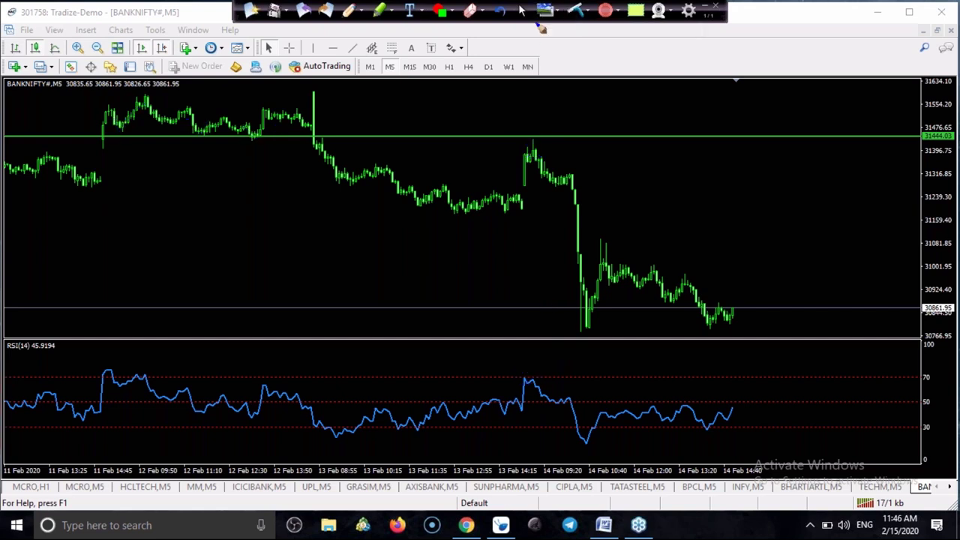
pyautogui.click(522, 10)
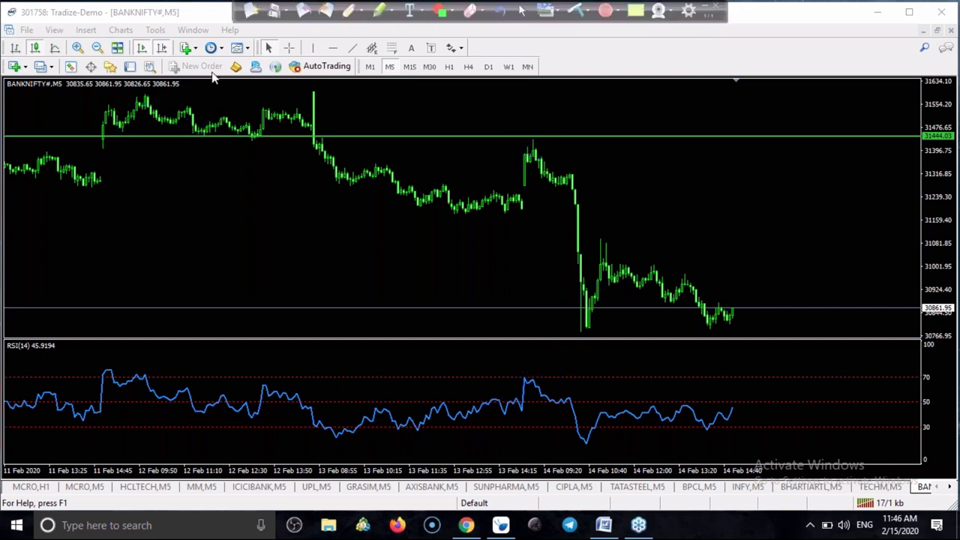
pyautogui.click(161, 48)
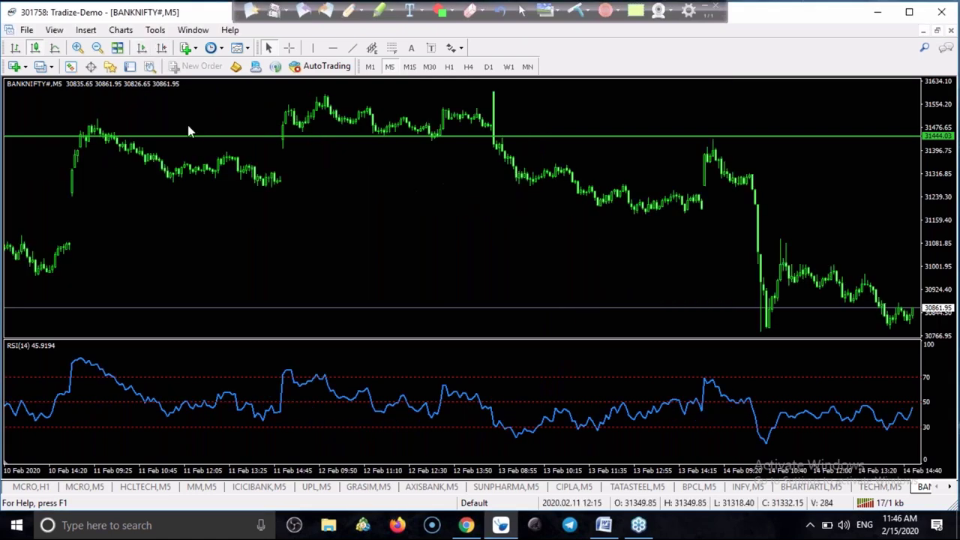
pyautogui.press('BackSpace')
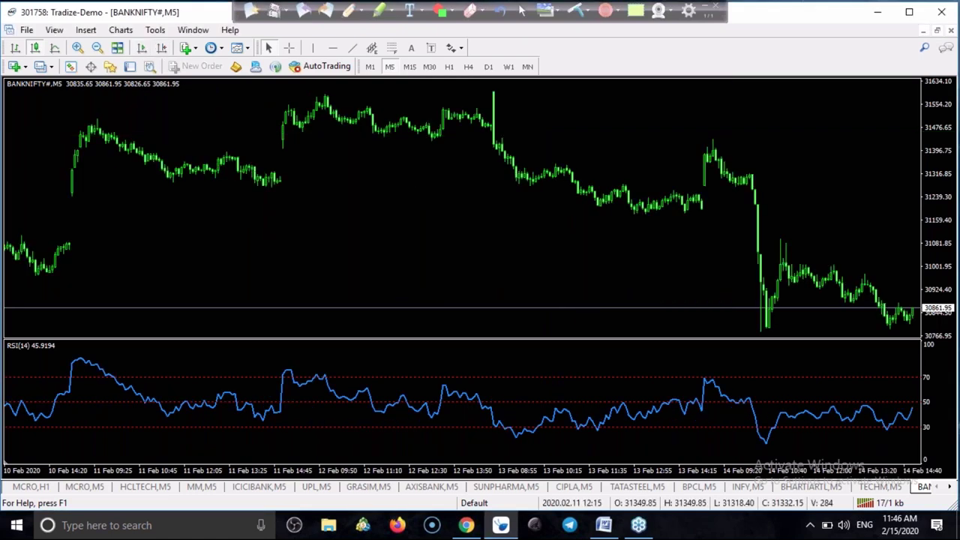
# Examine the BANKNIFTY# M5 price and RSI history back to 30 January 2020.
pyautogui.press('Left')
pyautogui.press('Left')
pyautogui.press('Left')
pyautogui.press('Left')
pyautogui.press('Left')
pyautogui.press('Left')
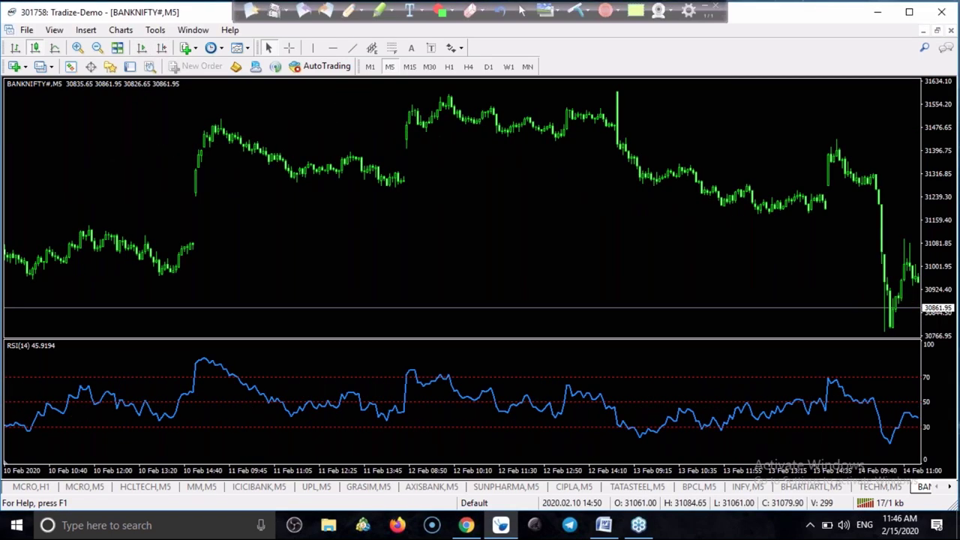
pyautogui.press('Left')
pyautogui.press('Left')
pyautogui.press('Left')
pyautogui.press('Left')
pyautogui.press('Left')
pyautogui.press('Left')
pyautogui.press('Left')
pyautogui.press('Left')
pyautogui.press('Left')
pyautogui.press('Left')
pyautogui.press('Left')
pyautogui.press('Left')
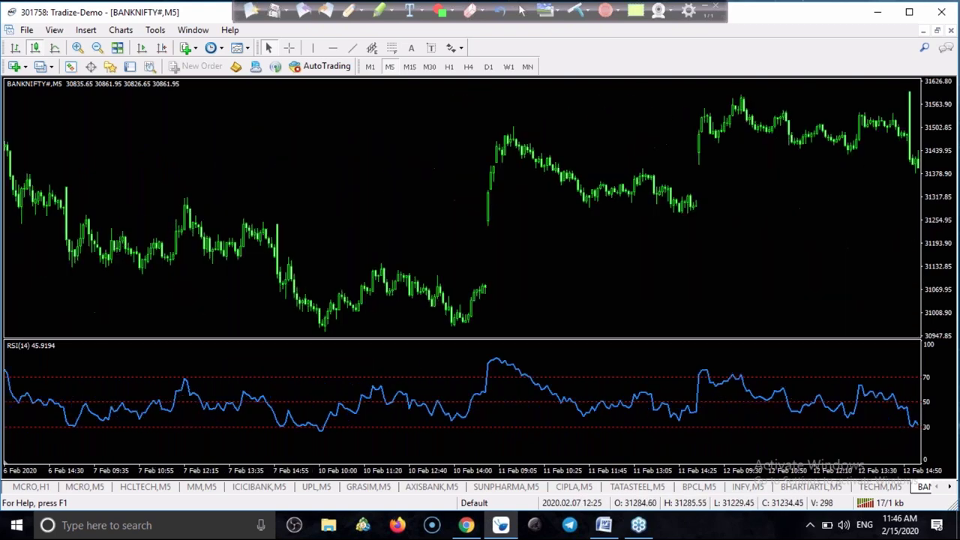
pyautogui.press('Left')
pyautogui.press('Left')
pyautogui.press('Left')
pyautogui.press('Left')
pyautogui.press('Left')
pyautogui.press('Left')
pyautogui.press('Left')
pyautogui.press('Left')
pyautogui.press('Left')
pyautogui.press('Left')
pyautogui.press('Left')
pyautogui.press('Left')
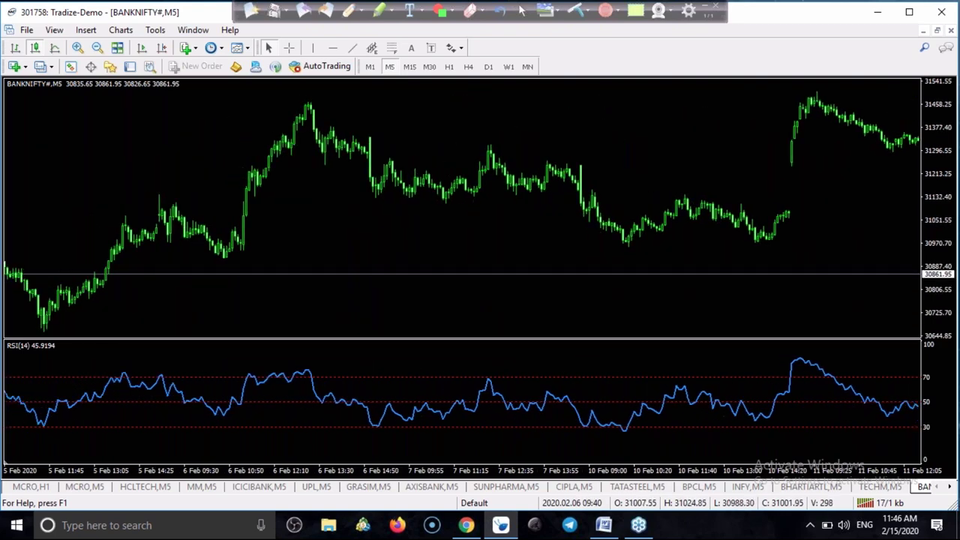
pyautogui.press('Left')
pyautogui.press('Left')
pyautogui.press('Left')
pyautogui.press('Left')
pyautogui.press('Left')
pyautogui.press('Left')
pyautogui.press('Left')
pyautogui.press('Left')
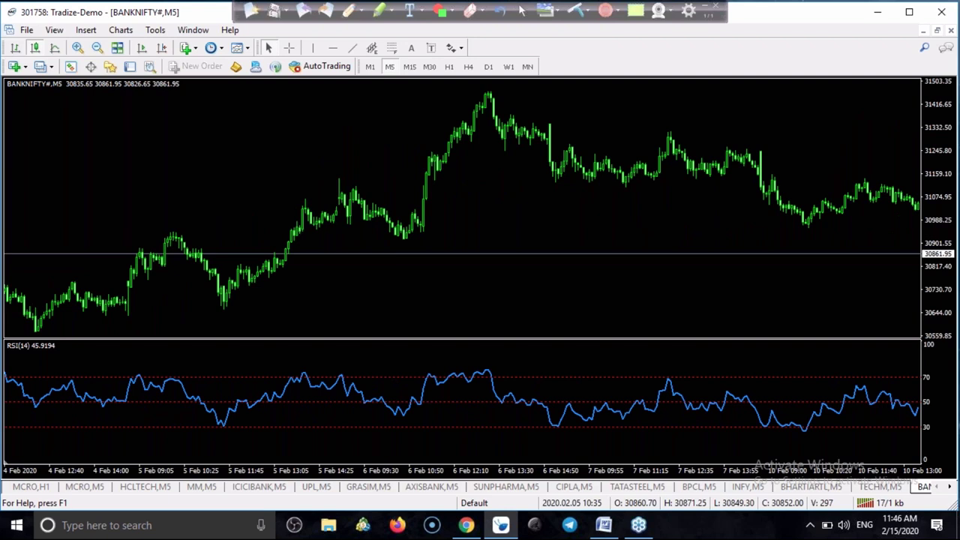
pyautogui.press('Left')
pyautogui.press('Left')
pyautogui.press('Left')
pyautogui.press('Left')
pyautogui.press('Left')
pyautogui.press('Left')
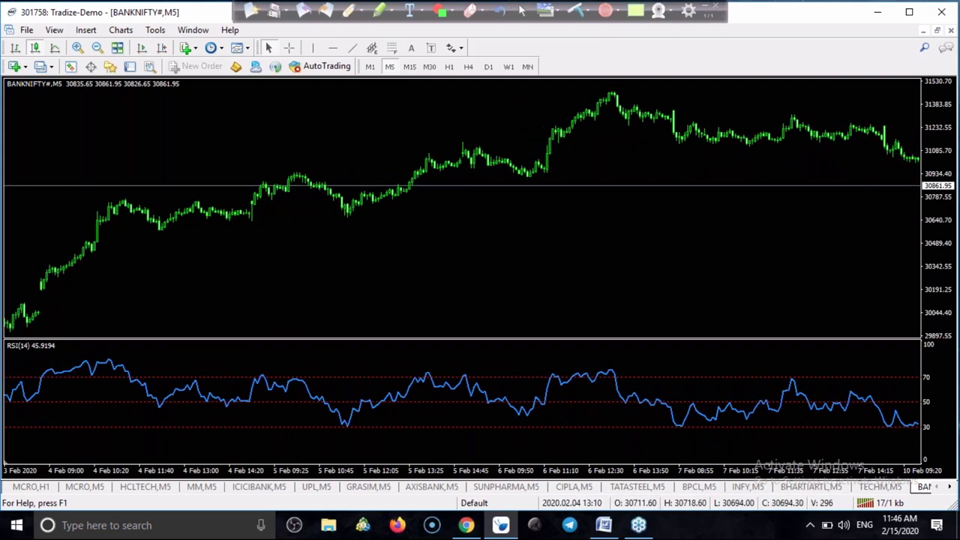
pyautogui.press('Right')
pyautogui.press('Right')
pyautogui.press('Right')
pyautogui.press('Right')
pyautogui.press('Right')
pyautogui.press('Right')
pyautogui.press('Right')
pyautogui.press('Right')
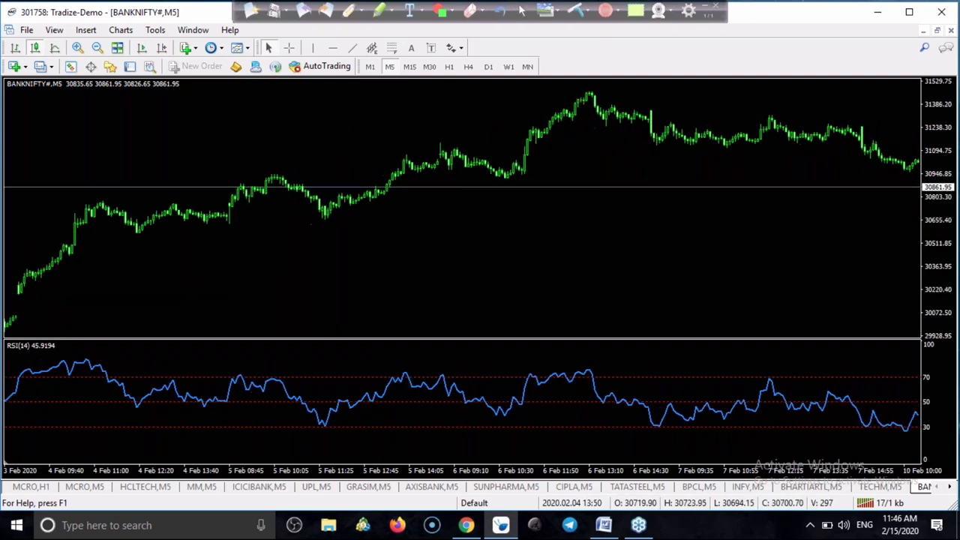
pyautogui.press('Left')
pyautogui.press('Left')
pyautogui.press('Left')
pyautogui.press('Left')
pyautogui.press('Left')
pyautogui.press('Left')
pyautogui.press('Left')
pyautogui.press('Left')
pyautogui.press('Left')
pyautogui.press('Left')
pyautogui.press('Left')
pyautogui.press('Left')
pyautogui.press('Left')
pyautogui.press('Left')
pyautogui.press('Left')
pyautogui.press('Left')
pyautogui.press('Left')
pyautogui.press('Left')
pyautogui.press('Left')
pyautogui.press('Left')
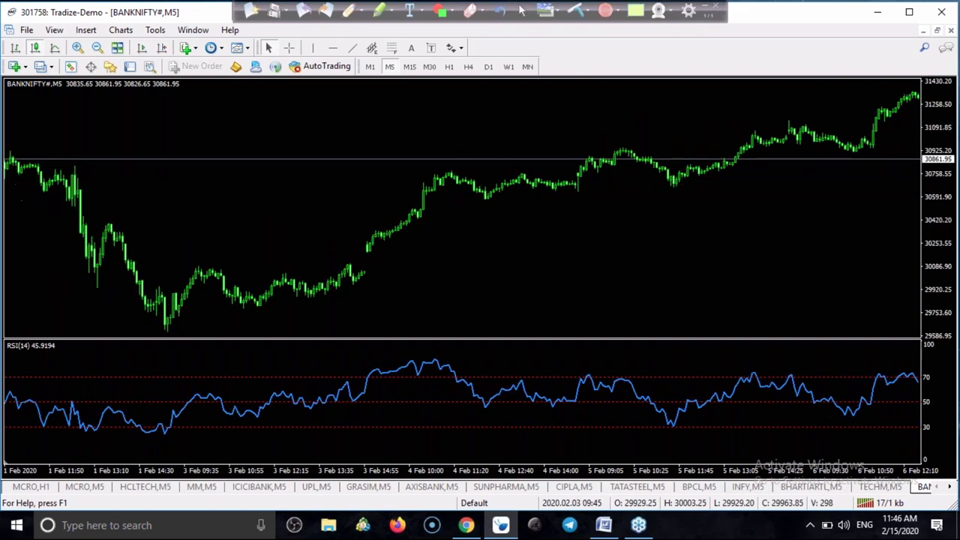
pyautogui.press('Left')
pyautogui.press('Left')
pyautogui.press('Left')
pyautogui.press('Left')
pyautogui.press('Left')
pyautogui.press('Left')
pyautogui.press('Left')
pyautogui.press('Left')
pyautogui.press('Left')
pyautogui.press('Left')
pyautogui.press('Left')
pyautogui.press('Left')
pyautogui.press('Left')
pyautogui.press('Left')
pyautogui.press('Left')
pyautogui.press('Left')
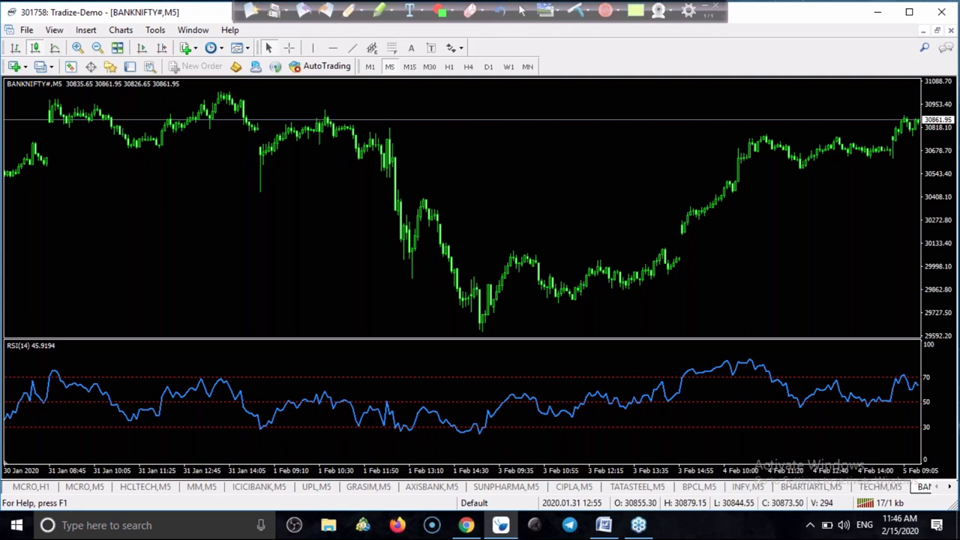
# Draw a trend line from the 27 January 14:30 price low through the 28 January 09:35 low and extend it upward.
pyautogui.press('Left')
pyautogui.press('Left')
pyautogui.press('Left')
pyautogui.press('Left')
pyautogui.press('Left')
pyautogui.press('Left')
pyautogui.press('Left')
pyautogui.press('Left')
pyautogui.press('Left')
pyautogui.press('Left')
pyautogui.press('Left')
pyautogui.press('Left')
pyautogui.press('Left')
pyautogui.press('Left')
pyautogui.press('Left')
pyautogui.press('Left')
pyautogui.press('Left')
pyautogui.press('Left')
pyautogui.press('Left')
pyautogui.press('Left')
pyautogui.press('Left')
pyautogui.press('Left')
pyautogui.press('Left')
pyautogui.press('Left')
pyautogui.press('Left')
pyautogui.press('Left')
pyautogui.press('Left')
pyautogui.press('Left')
pyautogui.press('Left')
pyautogui.press('Left')
pyautogui.press('Left')
pyautogui.press('Left')
pyautogui.press('Left')
pyautogui.press('Left')
pyautogui.press('Left')
pyautogui.press('Left')
pyautogui.press('Left')
pyautogui.press('Left')
pyautogui.press('Left')
pyautogui.press('Left')
pyautogui.press('Left')
pyautogui.press('Left')
pyautogui.press('Left')
pyautogui.press('Left')
pyautogui.press('Left')
pyautogui.press('Left')
pyautogui.press('Left')
pyautogui.press('Left')
pyautogui.press('Left')
pyautogui.press('Left')
pyautogui.press('Left')
pyautogui.press('Left')
pyautogui.press('Left')
pyautogui.press('Left')
pyautogui.press('Left')
pyautogui.press('Left')
pyautogui.press('Left')
pyautogui.press('Left')
pyautogui.press('Left')
pyautogui.press('Left')
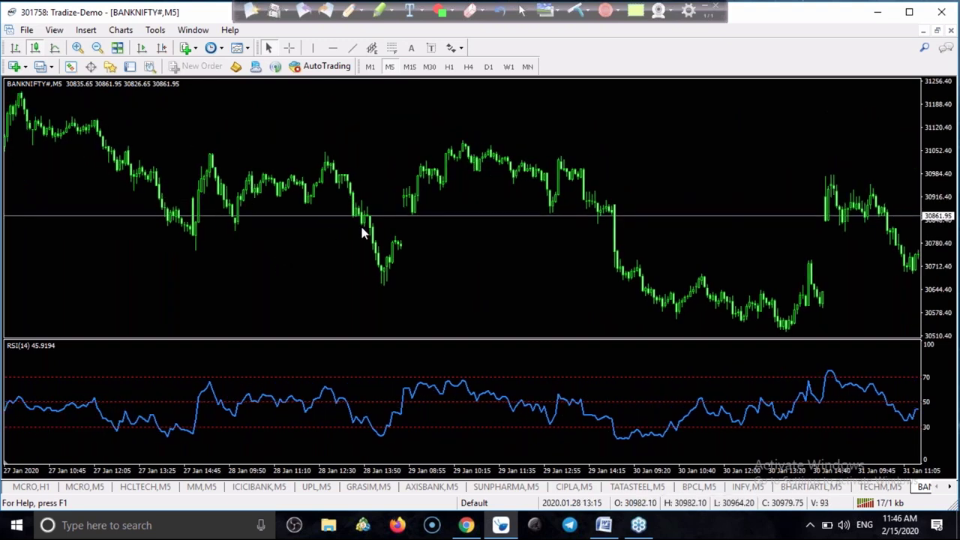
pyautogui.press('Left')
pyautogui.press('Left')
pyautogui.press('Left')
pyautogui.press('Left')
pyautogui.press('Left')
pyautogui.press('Left')
pyautogui.press('Left')
pyautogui.press('Left')
pyautogui.press('Left')
pyautogui.press('Left')
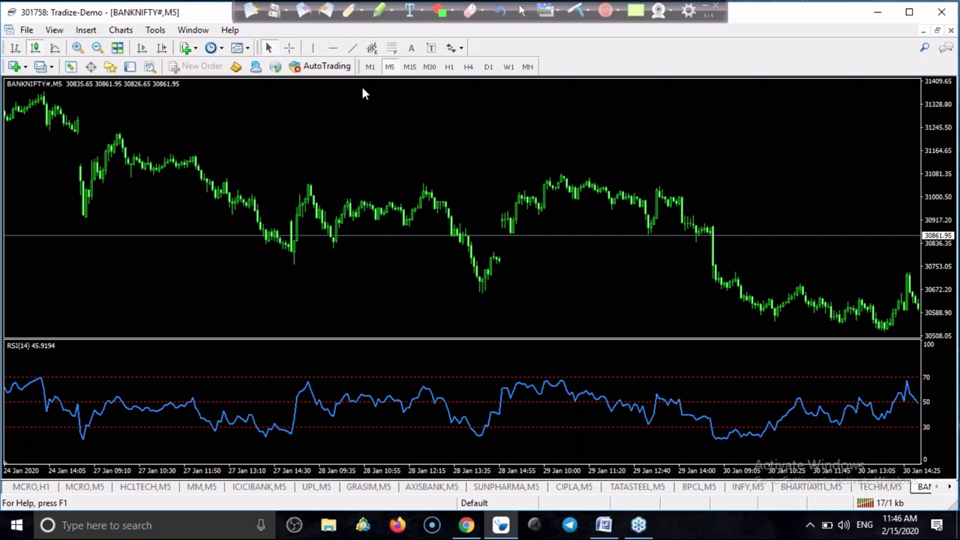
pyautogui.click(352, 48)
pyautogui.moveTo(293, 260)
pyautogui.mouseDown()
pyautogui.moveTo(420, 226)
pyautogui.moveTo(334, 248)
pyautogui.mouseUp()
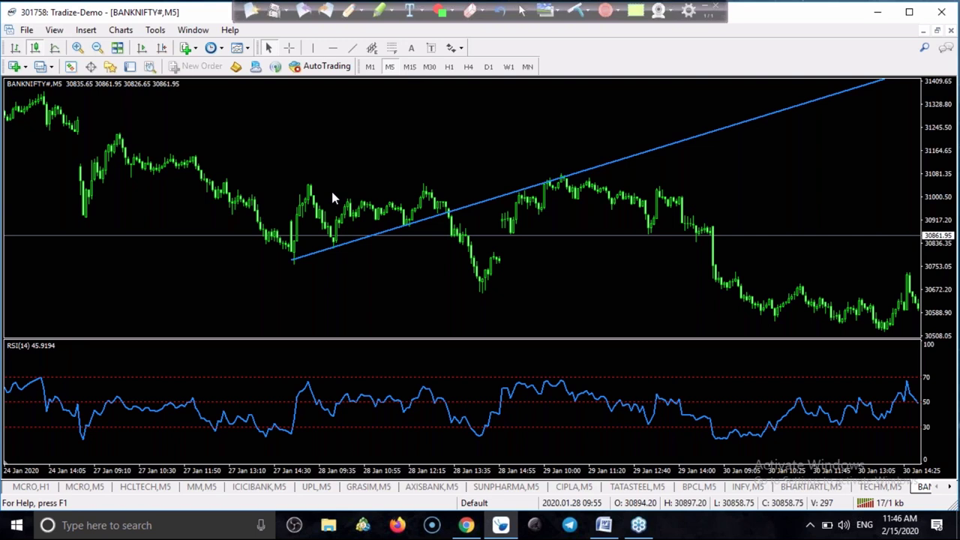
# Draw a red line under the 28 January RSI lows, then circle the price break of the trend line and the matching RSI break in blue.
pyautogui.click(350, 12)
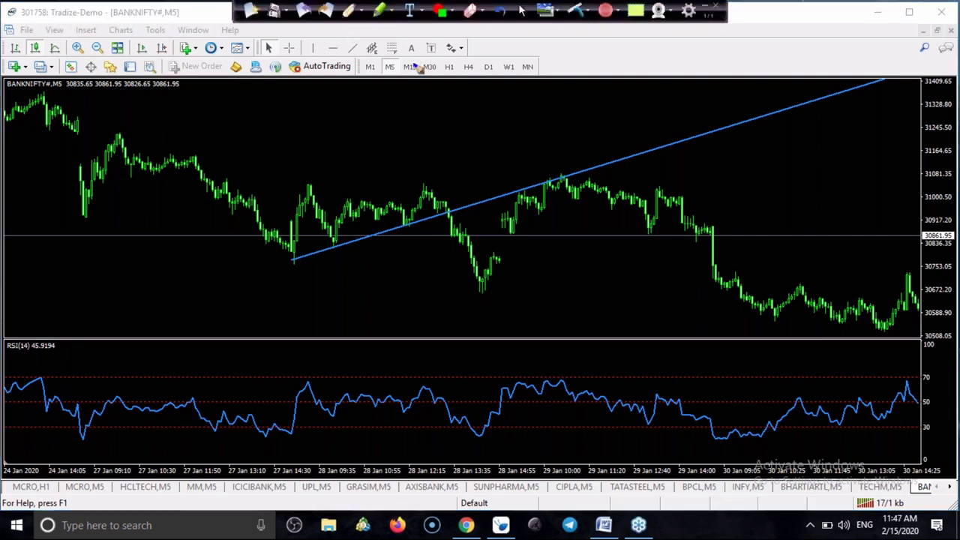
pyautogui.moveTo(332, 415)
pyautogui.mouseDown()
pyautogui.moveTo(397, 399)
pyautogui.moveTo(477, 428)
pyautogui.moveTo(488, 407)
pyautogui.mouseUp()
pyautogui.click(351, 21)
pyautogui.moveTo(456, 212); pyautogui.dragTo(455, 225)
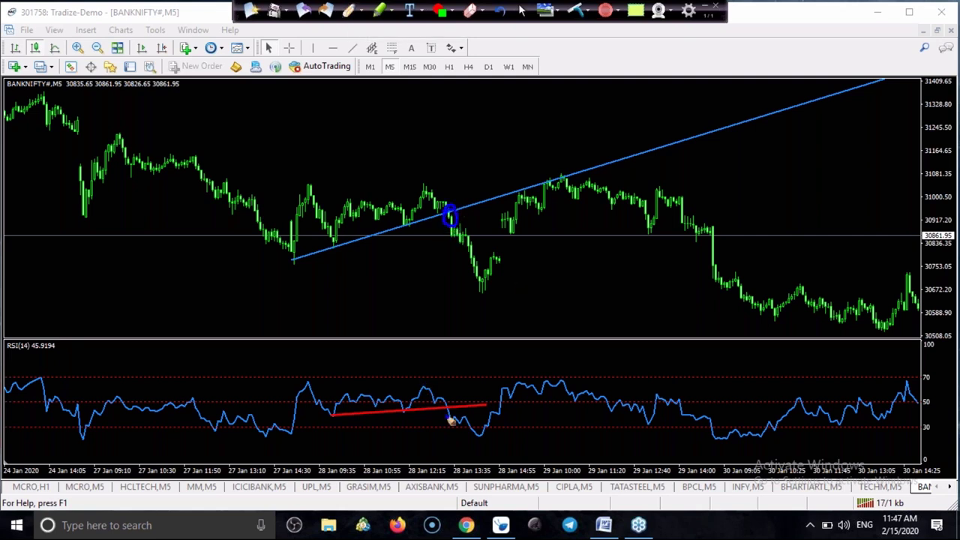
pyautogui.moveTo(447, 410); pyautogui.dragTo(455, 401)
# Clear the pen annotations and place a horizontal line at 30811.03, near the 27 January price low.
pyautogui.click(576, 12)
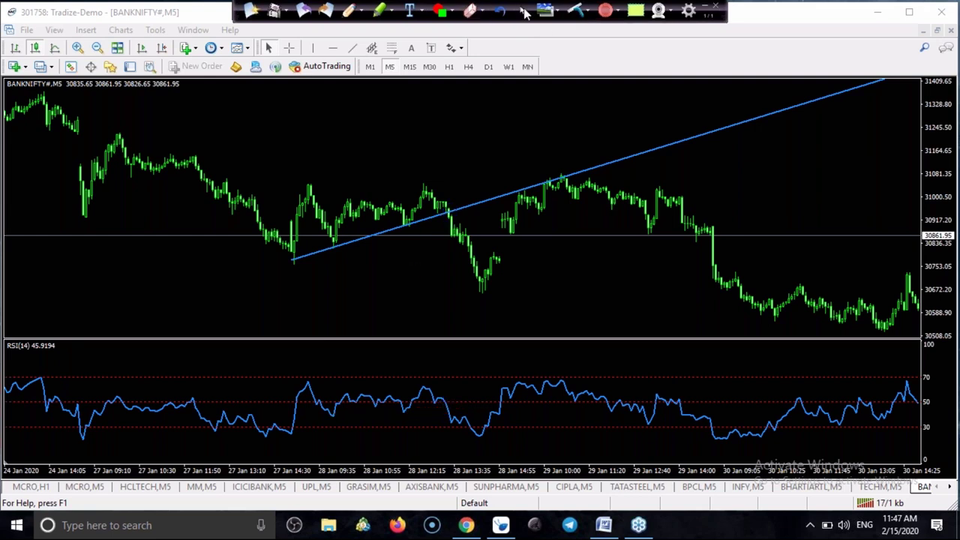
pyautogui.click(332, 49)
pyautogui.click(292, 249)
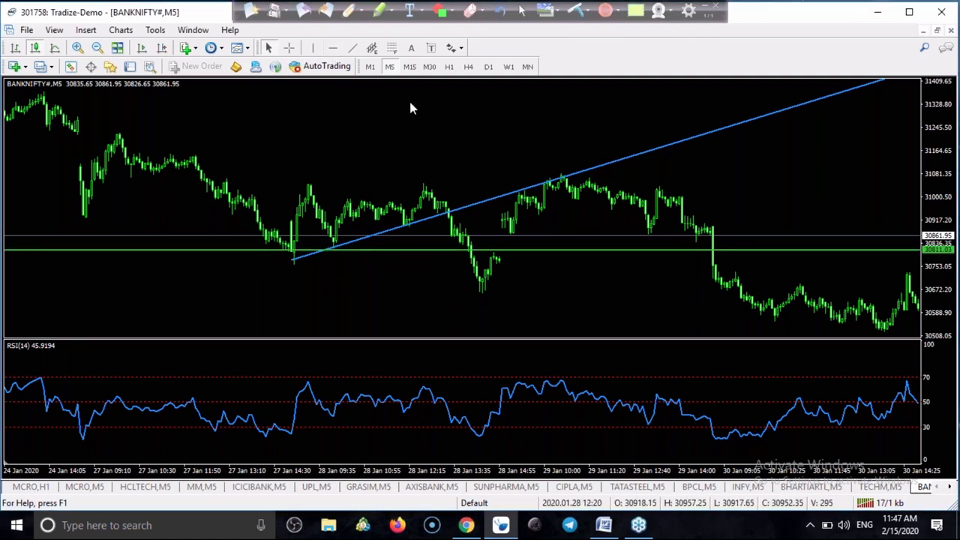
# Circle the 28 January price low beneath the horizontal line, mark both the trend line and the horizontal line with strokes, and clear the annotations.
pyautogui.click(349, 12)
pyautogui.moveTo(486, 247)
pyautogui.mouseDown()
pyautogui.moveTo(506, 285)
pyautogui.moveTo(492, 250)
pyautogui.mouseUp()
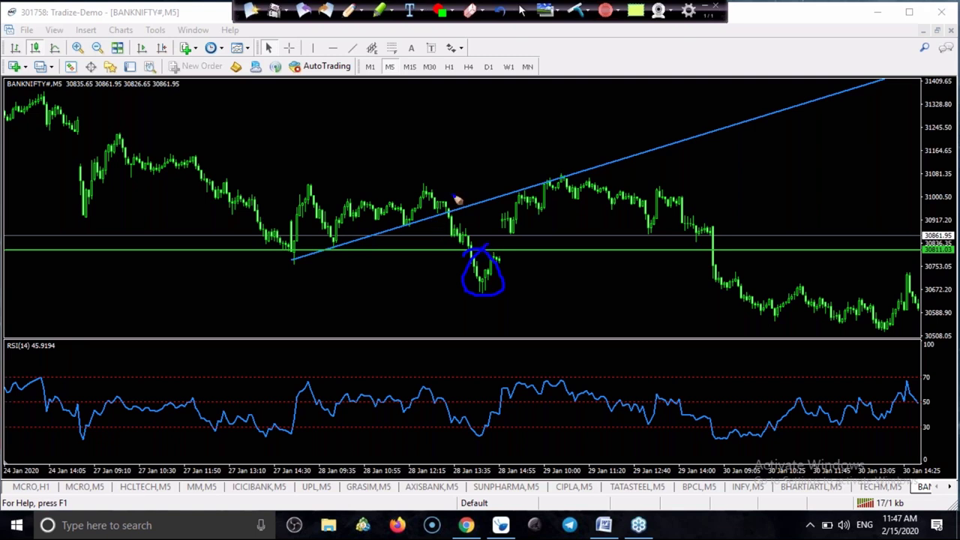
pyautogui.moveTo(651, 133); pyautogui.dragTo(764, 59)
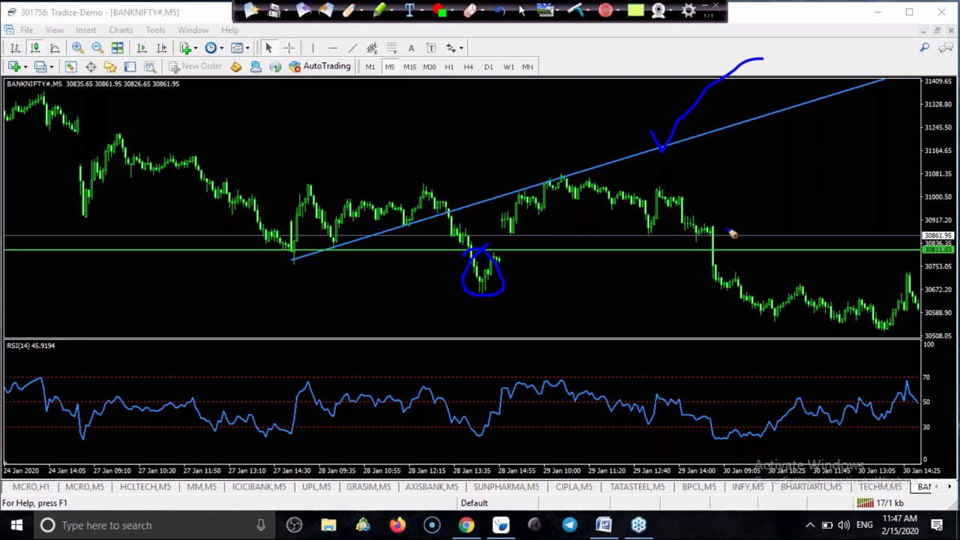
pyautogui.moveTo(760, 231); pyautogui.dragTo(807, 213)
pyautogui.click(575, 13)
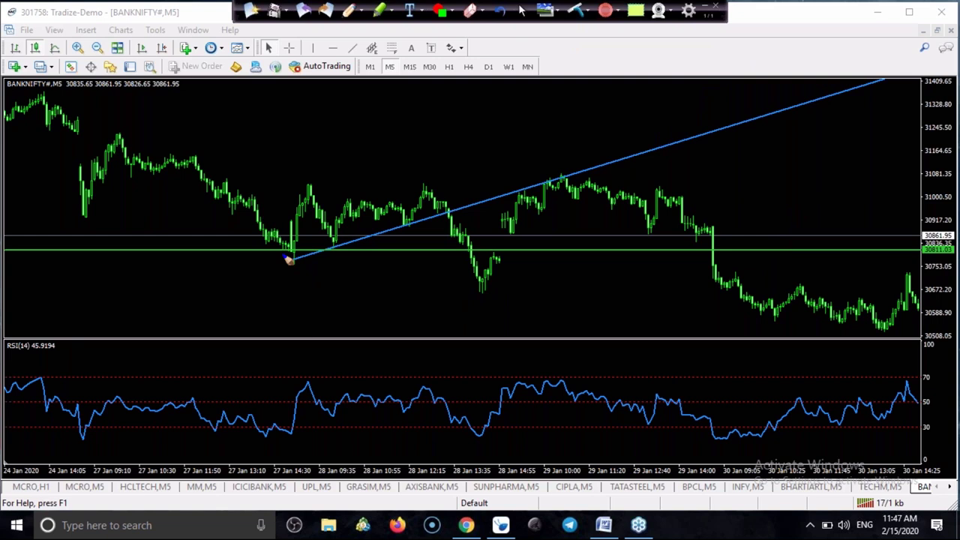
# Mark the trend line's starting low, cross the horizontal line with an X, and trace the zigzag of rising price swings on 28 January.
pyautogui.moveTo(288, 259); pyautogui.dragTo(292, 264)
pyautogui.moveTo(141, 251)
pyautogui.mouseDown()
pyautogui.moveTo(171, 237)
pyautogui.moveTo(144, 280)
pyautogui.mouseUp()
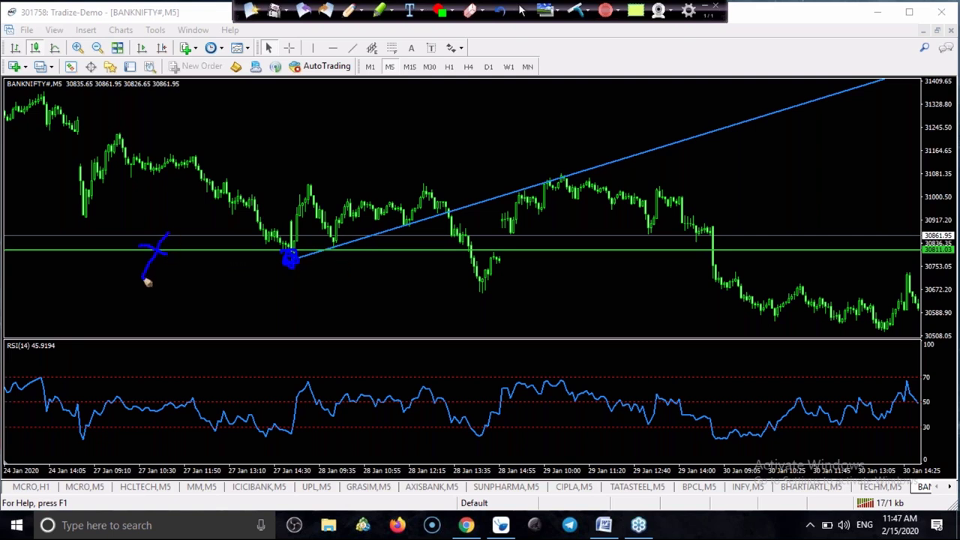
pyautogui.moveTo(290, 259)
pyautogui.mouseDown()
pyautogui.moveTo(310, 187)
pyautogui.moveTo(336, 246)
pyautogui.moveTo(350, 223)
pyautogui.moveTo(387, 216)
pyautogui.moveTo(403, 226)
pyautogui.moveTo(443, 177)
pyautogui.mouseUp()
# Label the trend line with a handwritten 3 and a tick, and mark the horizontal line with a dash and a circled 1.
pyautogui.moveTo(659, 143)
pyautogui.mouseDown()
pyautogui.moveTo(680, 140)
pyautogui.moveTo(625, 132)
pyautogui.moveTo(634, 140)
pyautogui.mouseUp()
pyautogui.moveTo(723, 144); pyautogui.dragTo(751, 173)
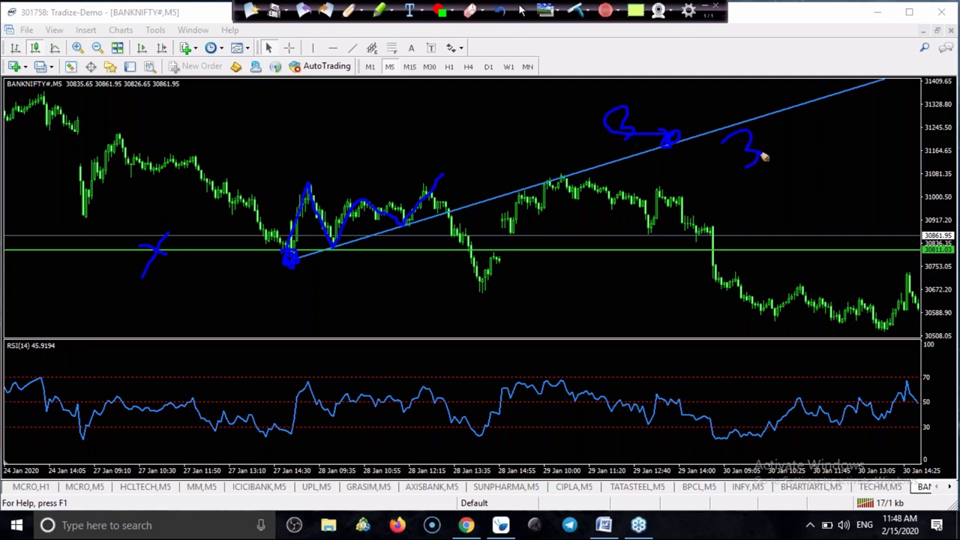
pyautogui.moveTo(564, 257); pyautogui.dragTo(581, 263)
pyautogui.moveTo(638, 257)
pyautogui.mouseDown()
pyautogui.moveTo(640, 285)
pyautogui.moveTo(642, 253)
pyautogui.mouseUp()
pyautogui.moveTo(759, 141); pyautogui.dragTo(820, 101)
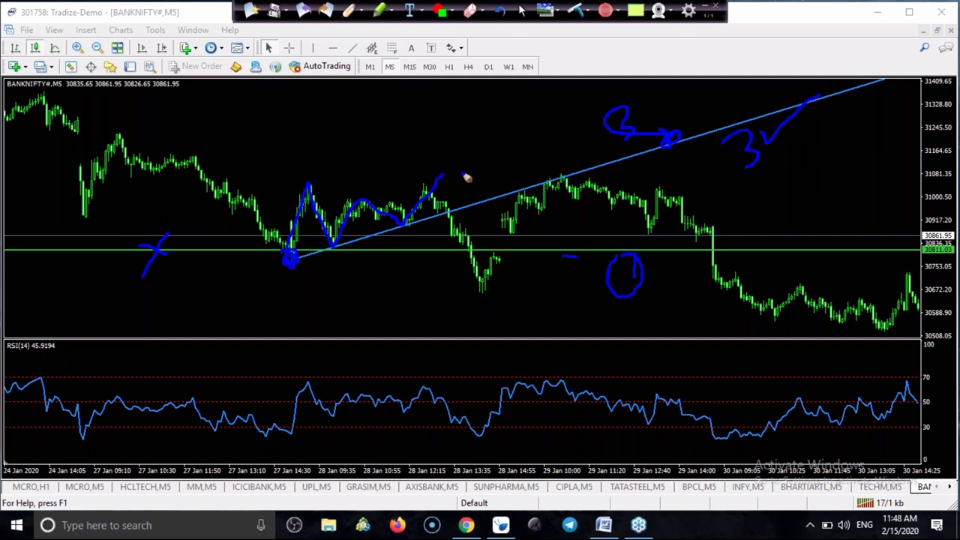
# Trace the rising support from the 28 January 09:35 low, then circle the trend line break and the matching RSI drop.
pyautogui.moveTo(330, 246)
pyautogui.mouseDown()
pyautogui.moveTo(454, 204)
pyautogui.moveTo(496, 172)
pyautogui.mouseUp()
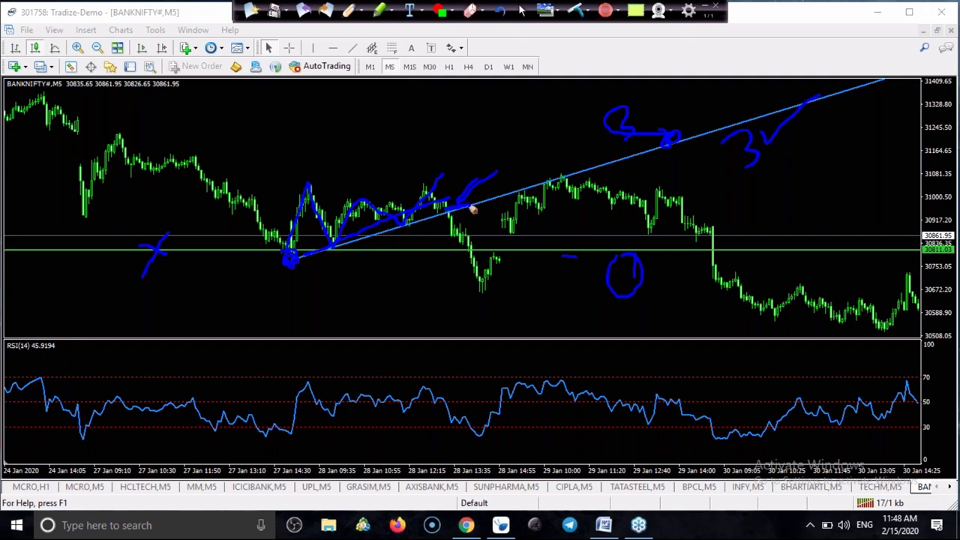
pyautogui.moveTo(473, 210); pyautogui.dragTo(459, 216)
pyautogui.moveTo(439, 396); pyautogui.dragTo(458, 390)
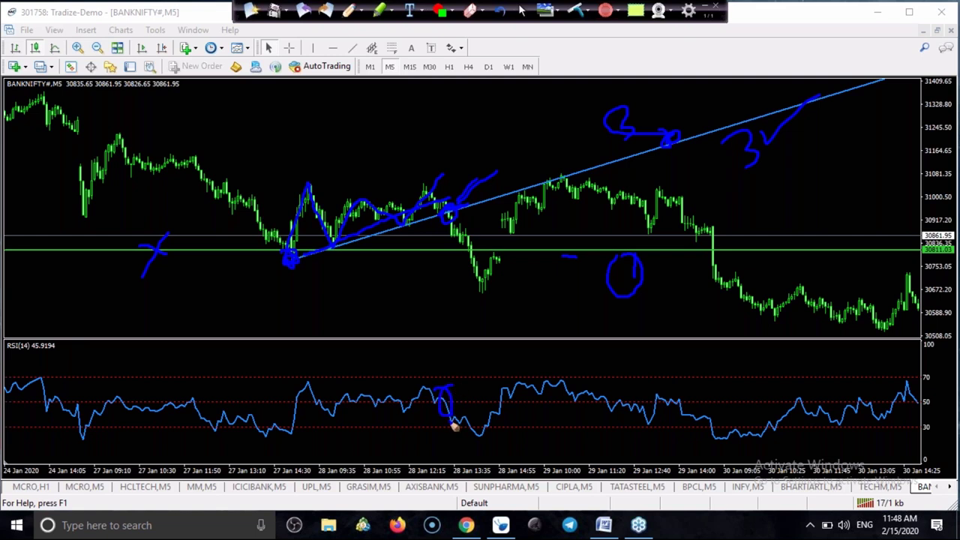
# Clear the annotations, circle the RSI dips near 28 January 09:35 and 10:55, and stroke over the start of the trend line.
pyautogui.click(575, 12)
pyautogui.moveTo(320, 403)
pyautogui.mouseDown()
pyautogui.moveTo(342, 395)
pyautogui.moveTo(333, 397)
pyautogui.mouseUp()
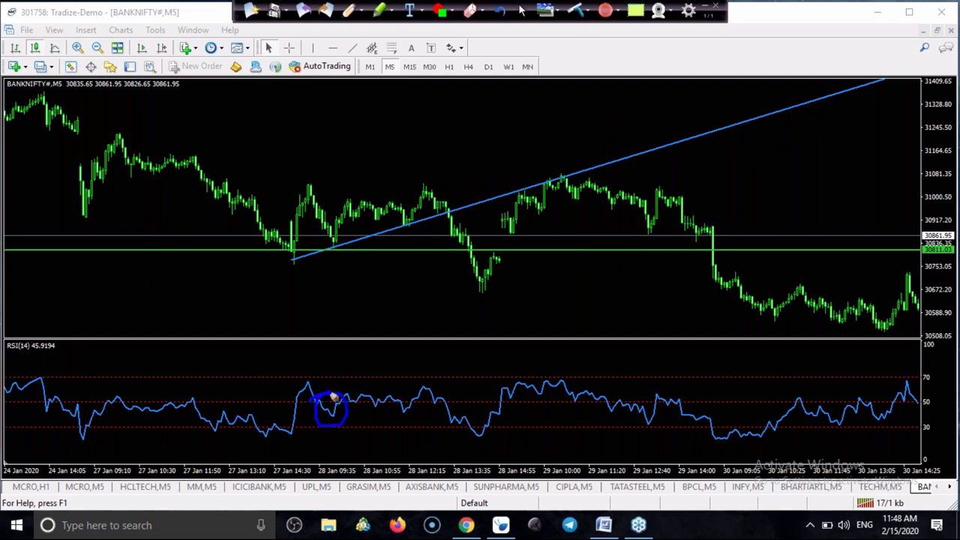
pyautogui.moveTo(378, 401)
pyautogui.mouseDown()
pyautogui.moveTo(372, 420)
pyautogui.moveTo(379, 393)
pyautogui.mouseUp()
pyautogui.moveTo(289, 266); pyautogui.dragTo(325, 254)
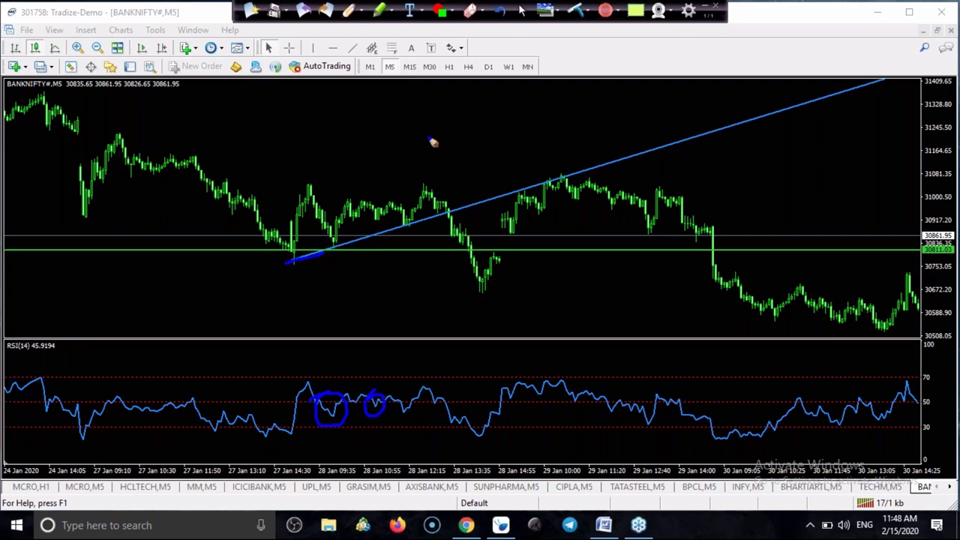
# Delete the horizontal line at 30811.03 and circle the two price lows that anchor the trend line.
pyautogui.click(523, 12)
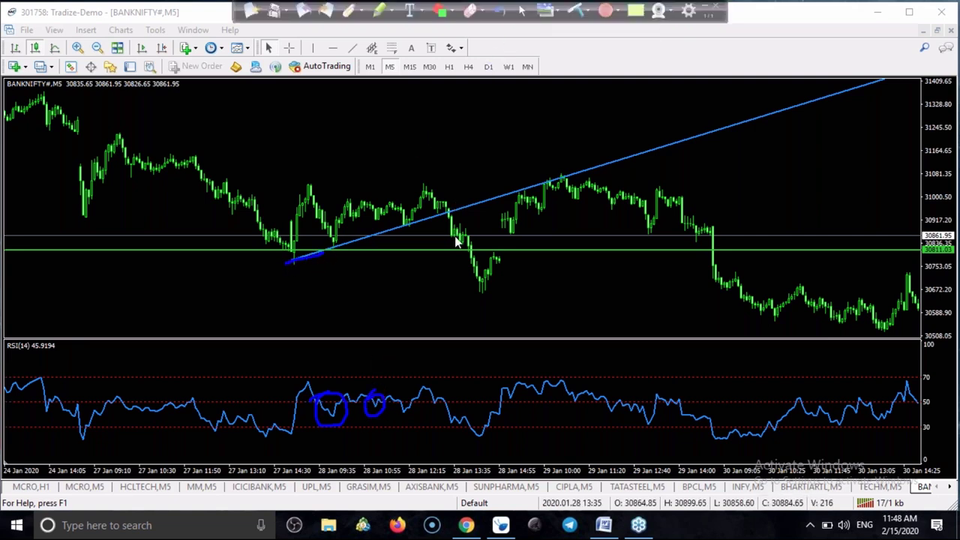
pyautogui.press('Delete')
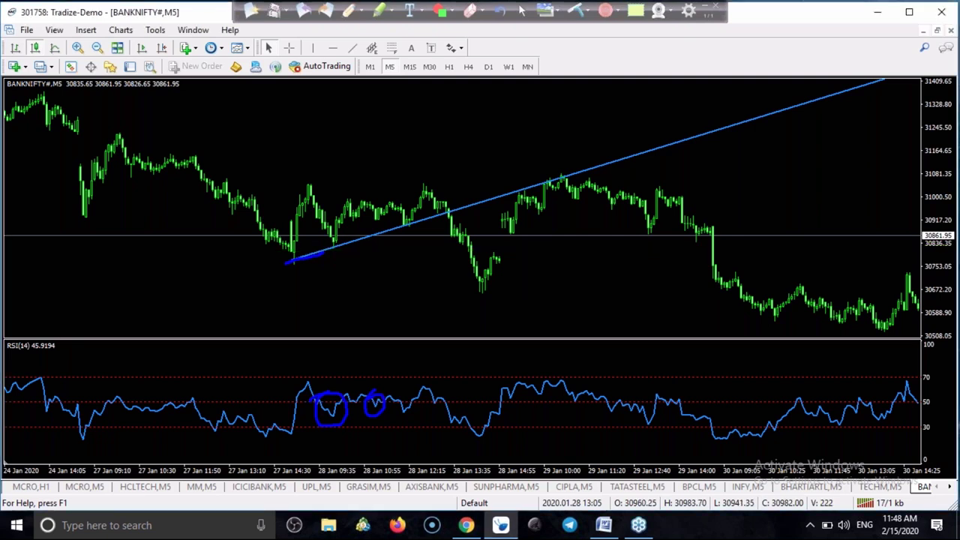
pyautogui.click(349, 10)
pyautogui.moveTo(340, 253)
pyautogui.mouseDown()
pyautogui.moveTo(295, 268)
pyautogui.moveTo(303, 259)
pyautogui.mouseUp()
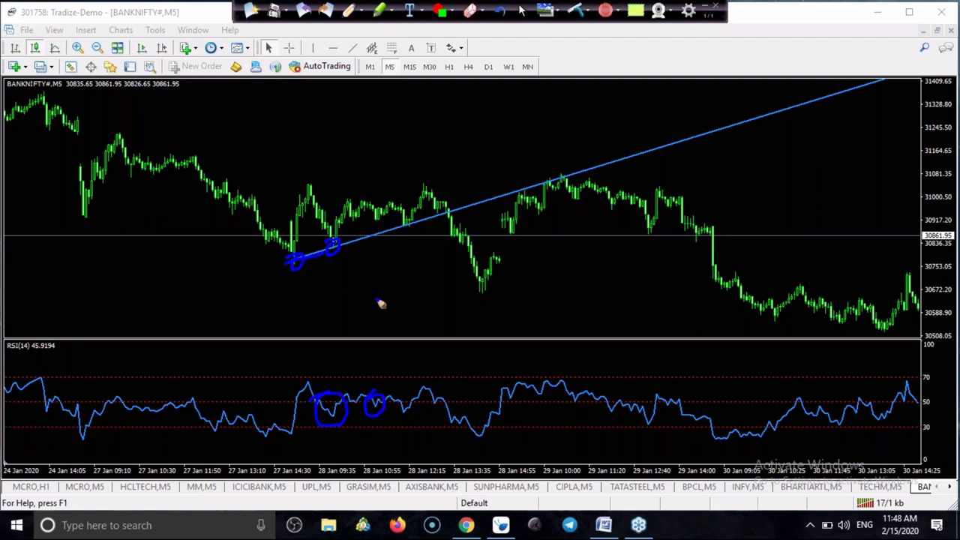
# Circle the RSI dip just before 28 January 12:15 and point arrows down at it and at the preceding circled dip.
pyautogui.moveTo(407, 412); pyautogui.dragTo(403, 406)
pyautogui.moveTo(397, 350)
pyautogui.mouseDown()
pyautogui.moveTo(398, 405)
pyautogui.moveTo(414, 379)
pyautogui.mouseUp()
pyautogui.moveTo(364, 349)
pyautogui.mouseDown()
pyautogui.moveTo(373, 399)
pyautogui.moveTo(384, 376)
pyautogui.mouseUp()
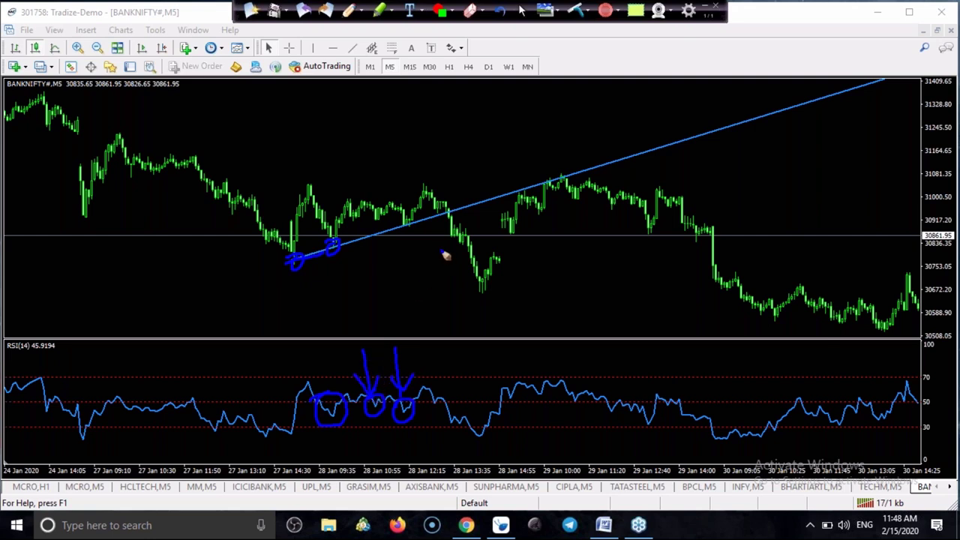
# Circle the price break of the trend line and the matching RSI drop, point an arrow at the price break, and clear the annotations.
pyautogui.moveTo(446, 214)
pyautogui.mouseDown()
pyautogui.moveTo(459, 218)
pyautogui.moveTo(455, 209)
pyautogui.mouseUp()
pyautogui.moveTo(442, 393)
pyautogui.mouseDown()
pyautogui.moveTo(452, 407)
pyautogui.moveTo(451, 395)
pyautogui.mouseUp()
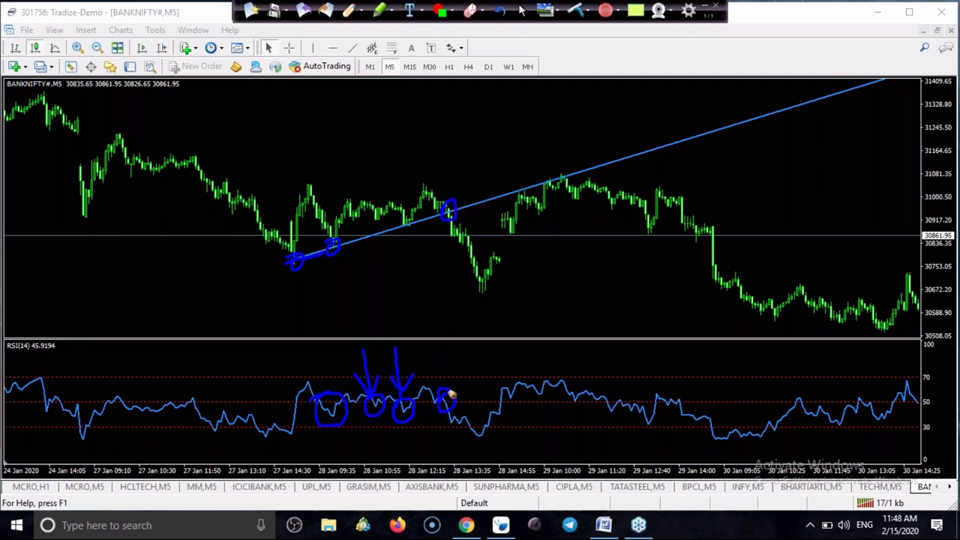
pyautogui.moveTo(514, 212); pyautogui.dragTo(472, 223)
pyautogui.click(575, 18)
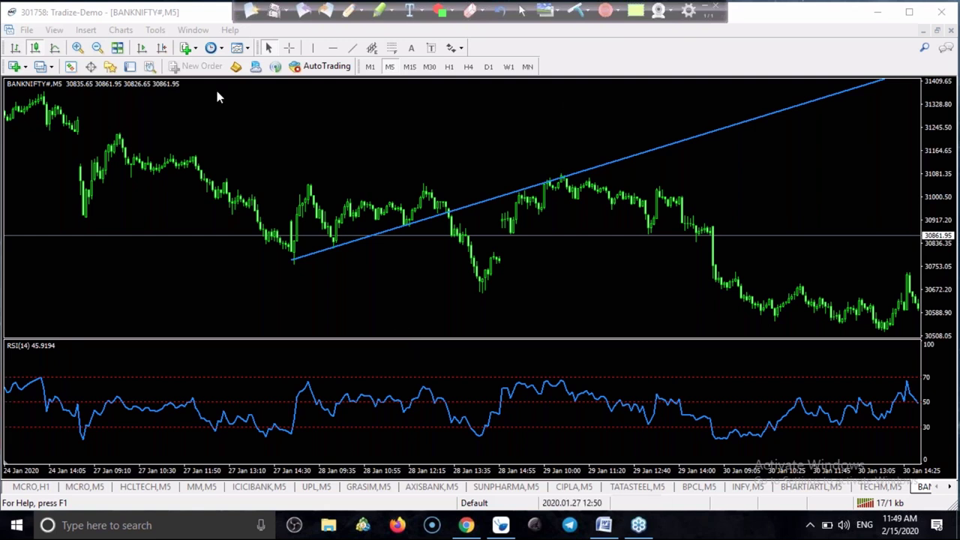
# Circle the RSI dip below level 50 just before 28 January 12:15 and point an arrow at it.
pyautogui.click(349, 13)
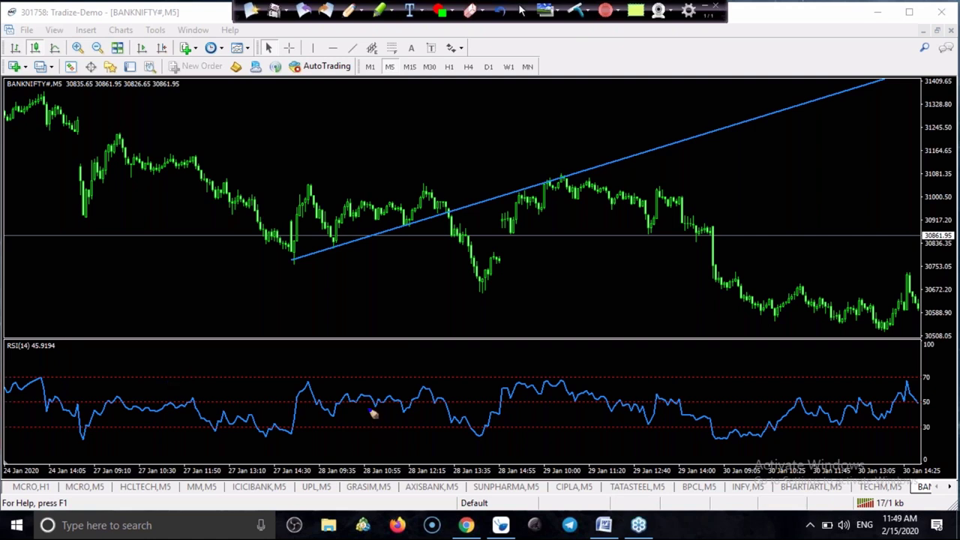
pyautogui.moveTo(402, 400)
pyautogui.mouseDown()
pyautogui.moveTo(405, 418)
pyautogui.moveTo(403, 403)
pyautogui.mouseUp()
pyautogui.moveTo(370, 332)
pyautogui.mouseDown()
pyautogui.moveTo(391, 394)
pyautogui.moveTo(409, 371)
pyautogui.mouseUp()
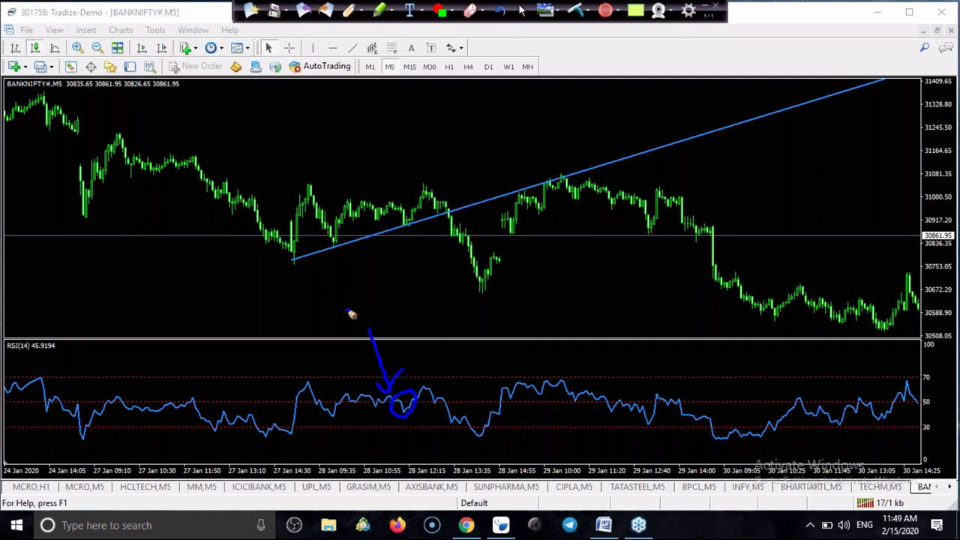
# Circle the three price lows touching the trend line and draw an X above and below the third one.
pyautogui.moveTo(298, 267)
pyautogui.mouseDown()
pyautogui.moveTo(299, 255)
pyautogui.moveTo(332, 251)
pyautogui.mouseUp()
pyautogui.moveTo(405, 230); pyautogui.dragTo(410, 218)
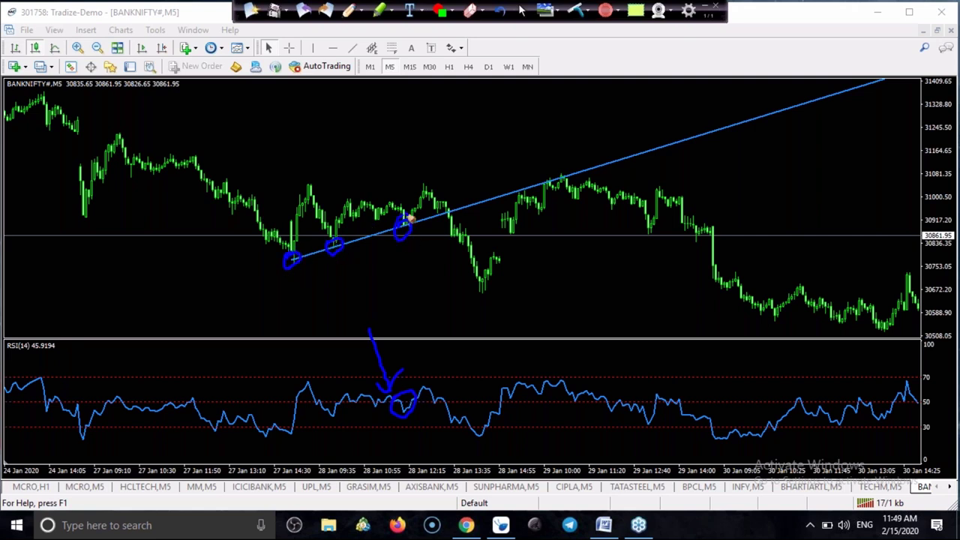
pyautogui.moveTo(390, 174)
pyautogui.mouseDown()
pyautogui.moveTo(405, 196)
pyautogui.moveTo(391, 201)
pyautogui.mouseUp()
pyautogui.moveTo(402, 250)
pyautogui.mouseDown()
pyautogui.moveTo(426, 264)
pyautogui.moveTo(406, 279)
pyautogui.mouseUp()
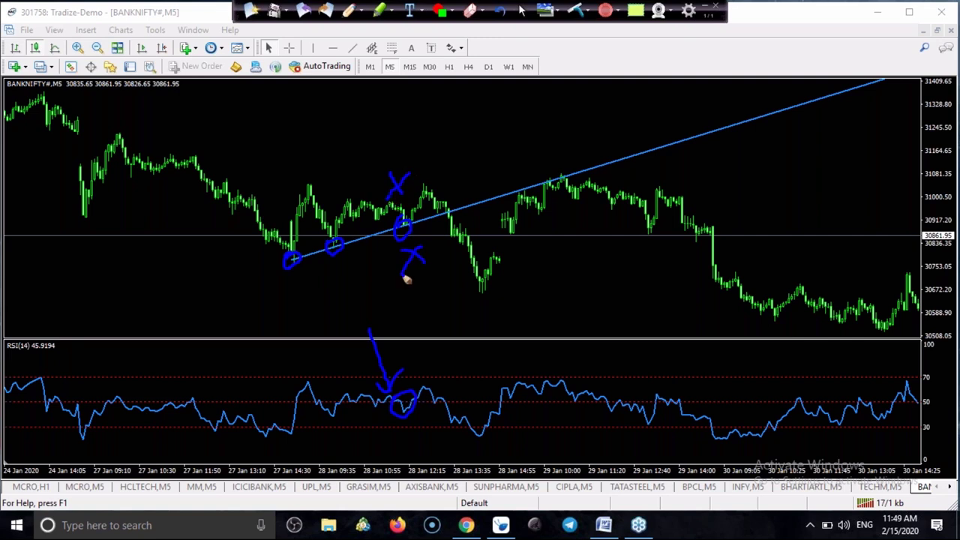
# Circle the trend line break and the matching RSI drop with arrows at the RSI rise and the price break, then clear the annotations.
pyautogui.moveTo(422, 381); pyautogui.dragTo(424, 382)
pyautogui.moveTo(450, 201)
pyautogui.mouseDown()
pyautogui.moveTo(440, 219)
pyautogui.moveTo(456, 192)
pyautogui.mouseUp()
pyautogui.moveTo(443, 411)
pyautogui.mouseDown()
pyautogui.moveTo(450, 414)
pyautogui.moveTo(445, 390)
pyautogui.mouseUp()
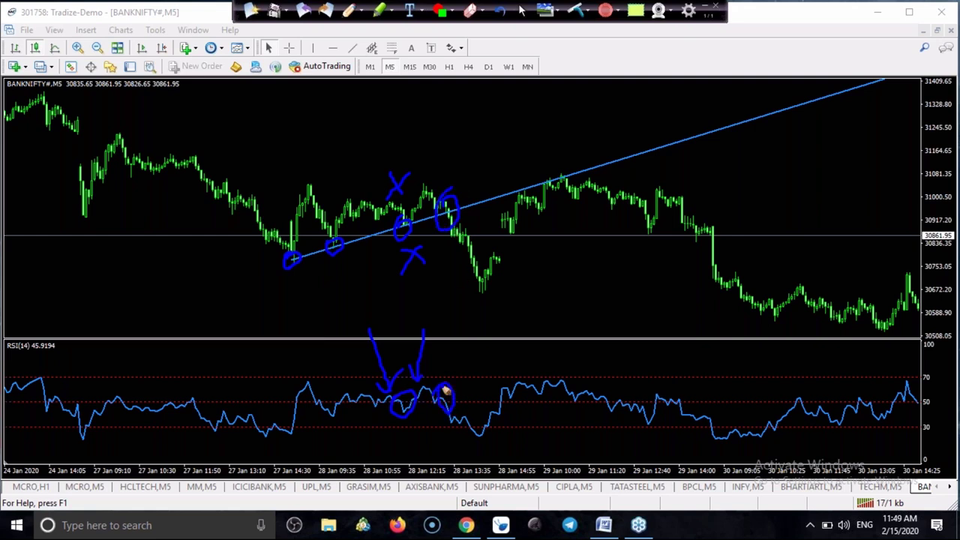
pyautogui.moveTo(510, 156); pyautogui.dragTo(480, 197)
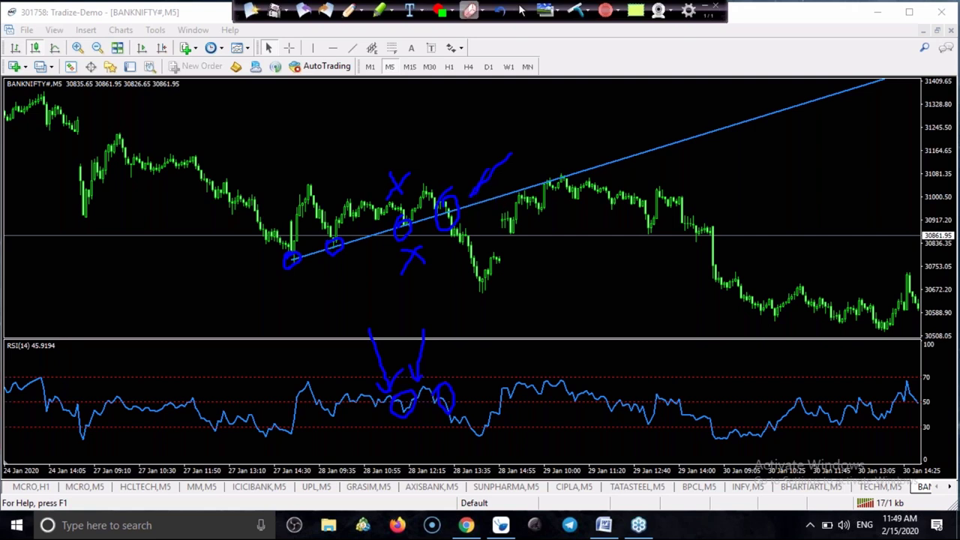
pyautogui.click(523, 13)
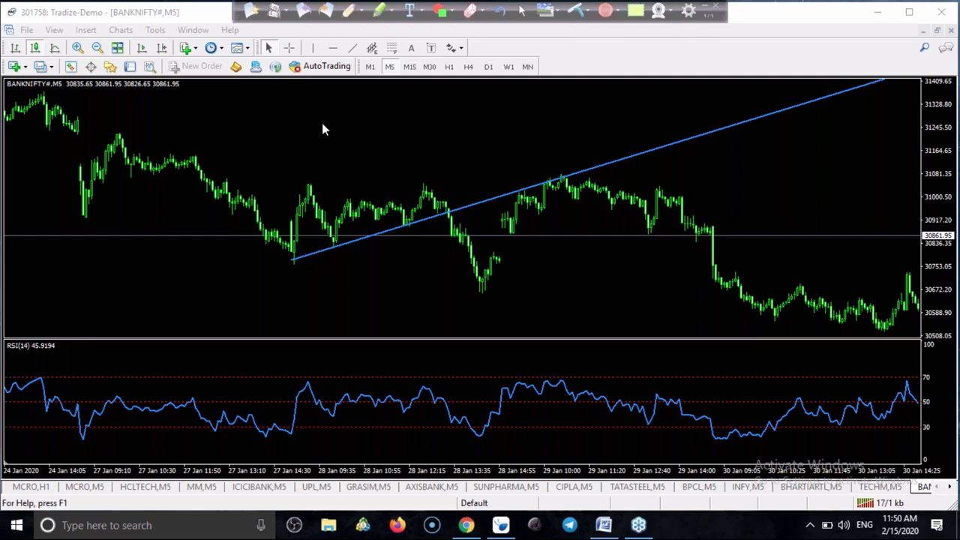
# Circle the 17 January 2020 price peak that follows the opening gap down.
pyautogui.click(277, 315)
pyautogui.scroll(3, 278, 315)
pyautogui.scroll(10, 277, 315)
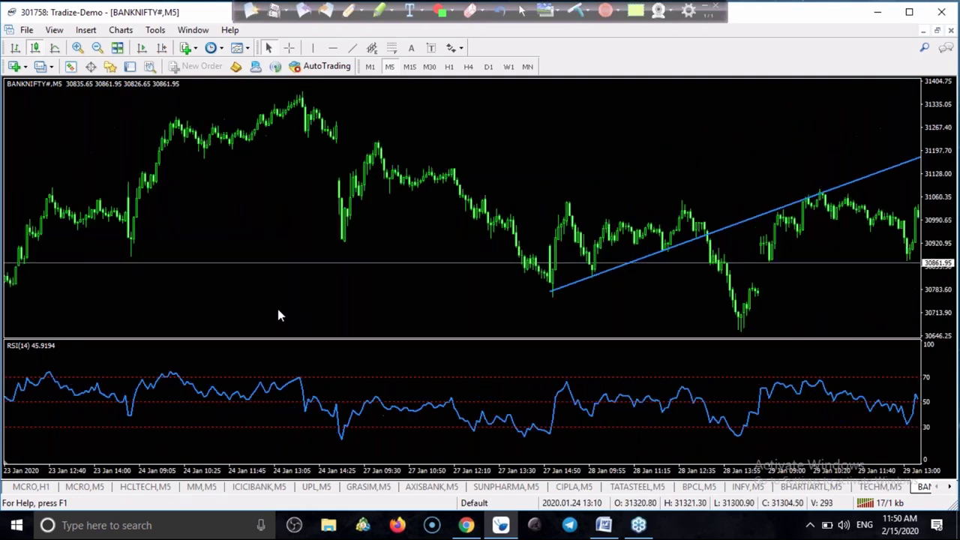
pyautogui.scroll(10, 279, 315)
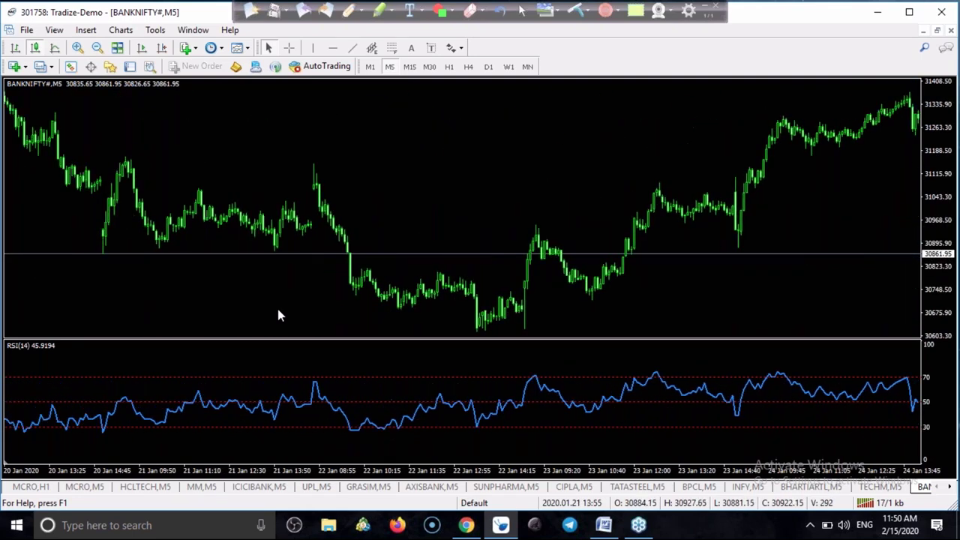
pyautogui.scroll(8, 277, 315)
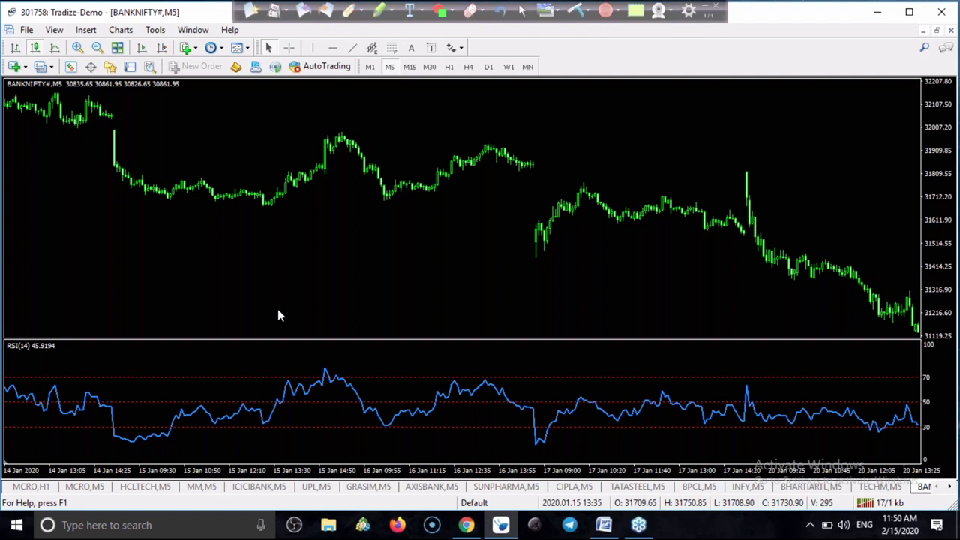
pyautogui.scroll(3, 277, 315)
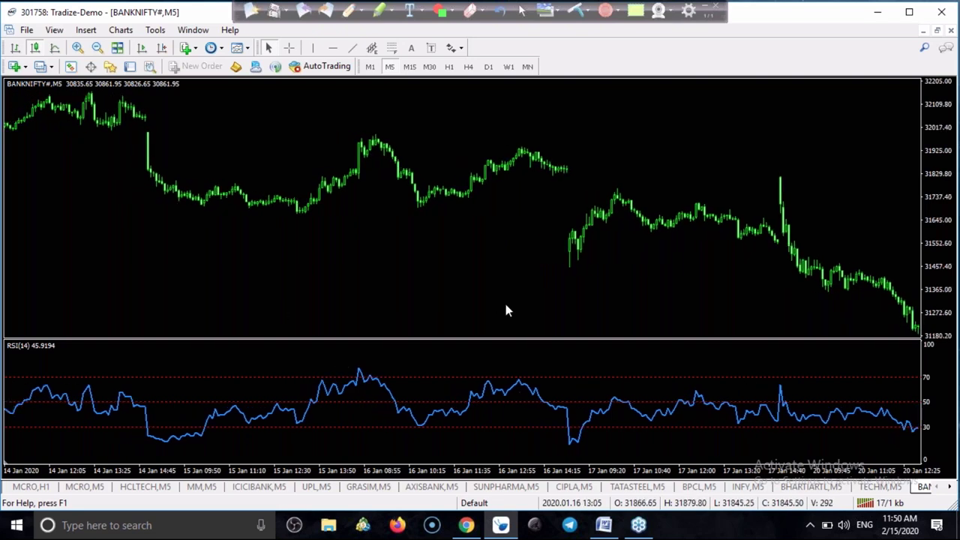
pyautogui.click(350, 10)
pyautogui.moveTo(612, 197)
pyautogui.mouseDown()
pyautogui.moveTo(634, 202)
pyautogui.moveTo(616, 196)
pyautogui.mouseUp()
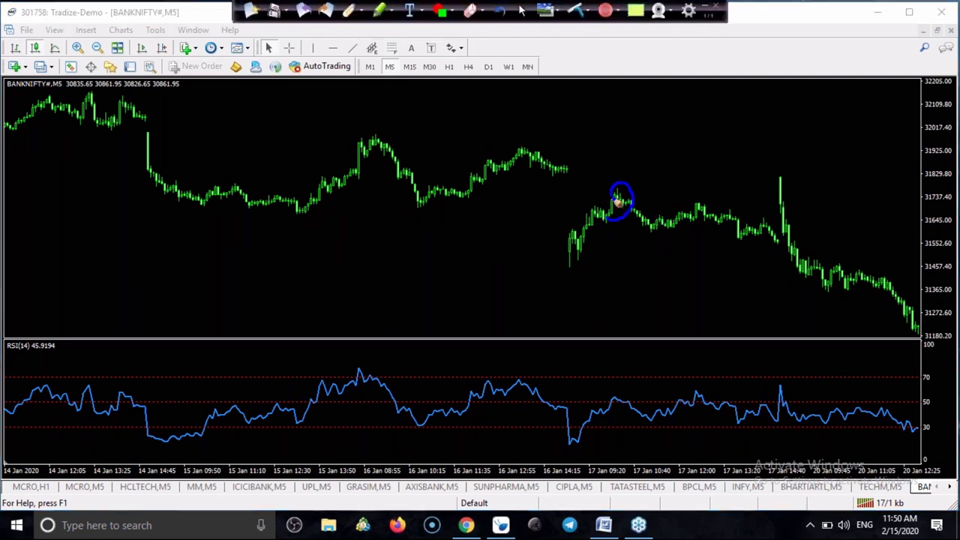
# Circle the 17 January RSI peak near level 50 and draw a trend line across the two 16 January price highs.
pyautogui.moveTo(621, 405); pyautogui.dragTo(614, 390)
pyautogui.click(523, 14)
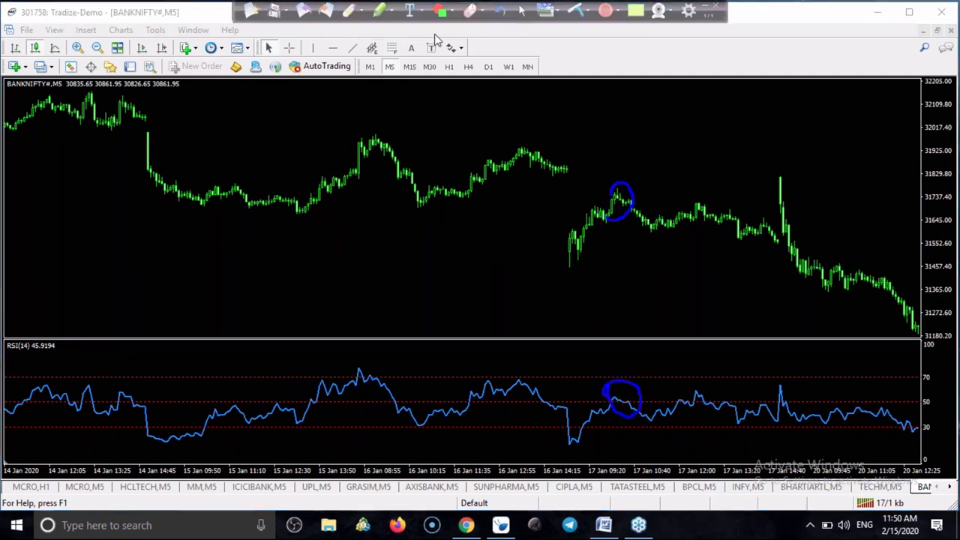
pyautogui.click(351, 48)
pyautogui.moveTo(372, 137); pyautogui.dragTo(668, 160)
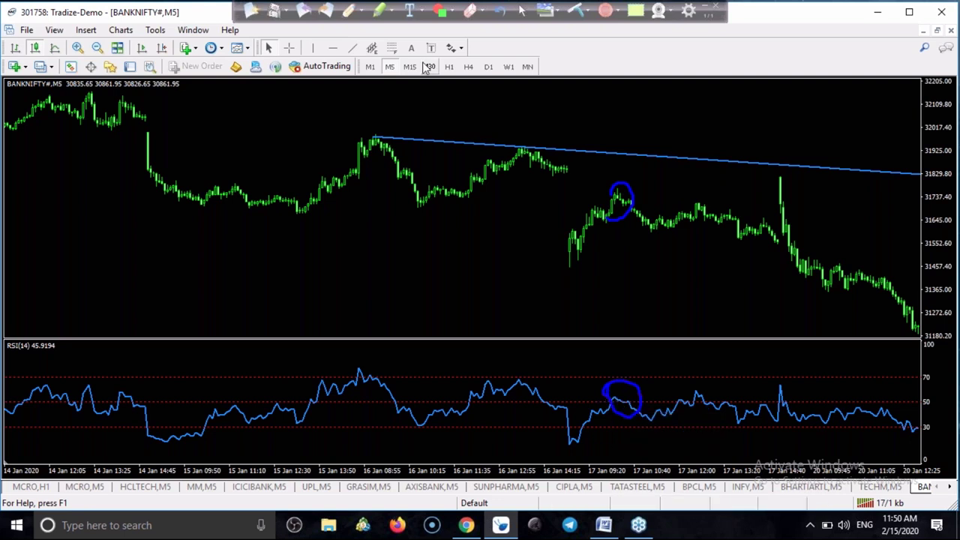
# Write "Buy" beside the circled RSI peak, cross the peak out, and mark the next two RSI peaks with circles and X marks.
pyautogui.click(348, 11)
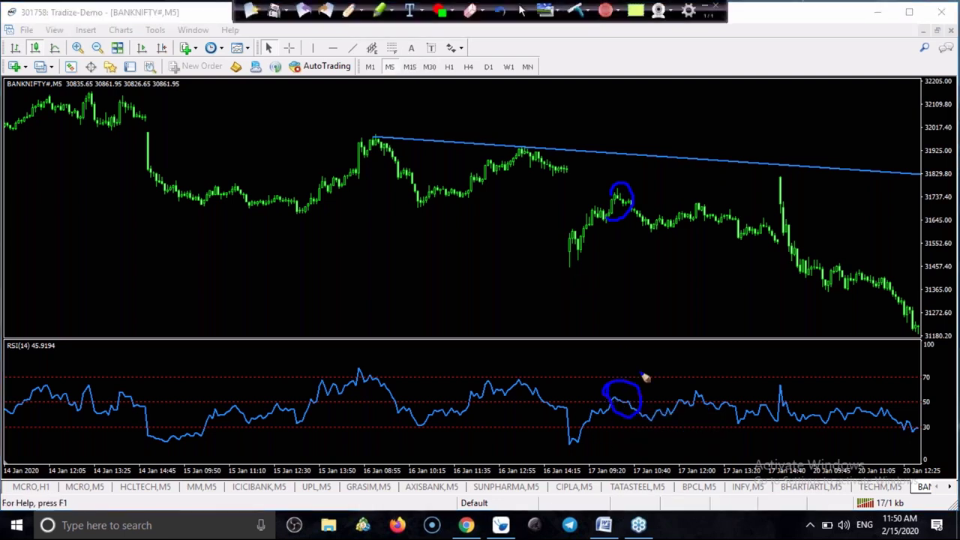
pyautogui.moveTo(666, 366)
pyautogui.mouseDown()
pyautogui.moveTo(722, 375)
pyautogui.moveTo(710, 398)
pyautogui.mouseUp()
pyautogui.moveTo(620, 362)
pyautogui.mouseDown()
pyautogui.moveTo(649, 373)
pyautogui.moveTo(619, 422)
pyautogui.mouseUp()
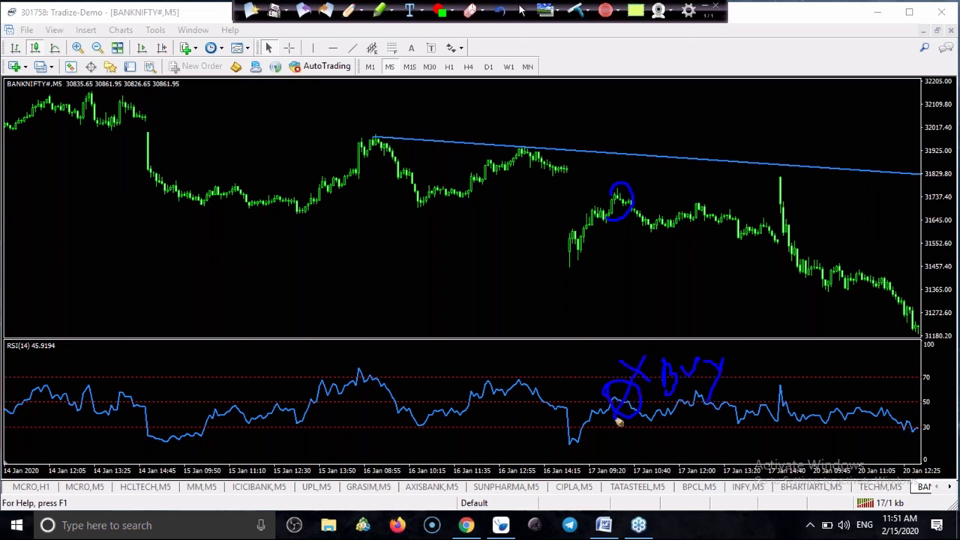
pyautogui.moveTo(684, 402)
pyautogui.mouseDown()
pyautogui.moveTo(707, 390)
pyautogui.moveTo(782, 392)
pyautogui.mouseUp()
pyautogui.moveTo(809, 360)
pyautogui.mouseDown()
pyautogui.moveTo(795, 383)
pyautogui.moveTo(815, 381)
pyautogui.mouseUp()
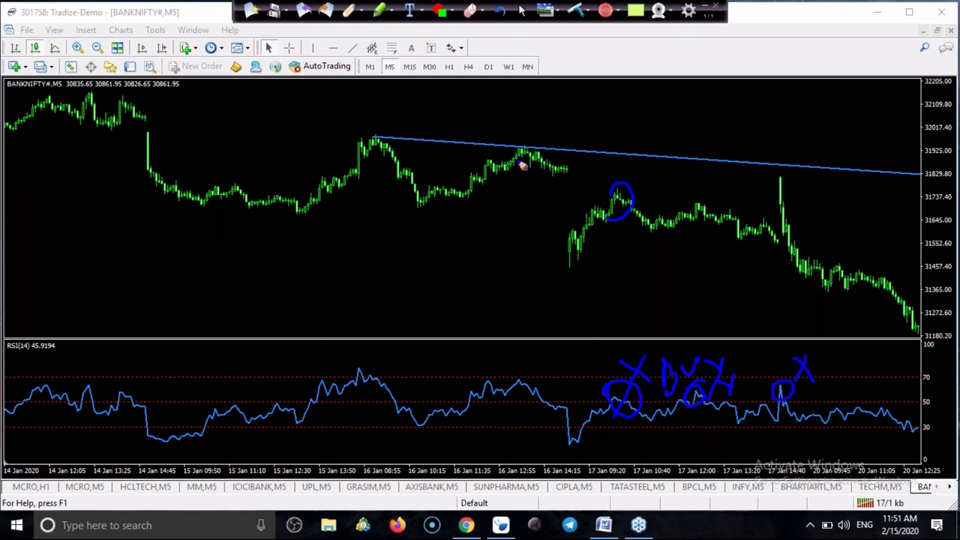
# Sketch the price path after the 16 January high and a falling line above it, then clear the annotations.
pyautogui.moveTo(536, 159)
pyautogui.mouseDown()
pyautogui.moveTo(575, 254)
pyautogui.moveTo(714, 219)
pyautogui.moveTo(801, 238)
pyautogui.mouseUp()
pyautogui.moveTo(418, 158); pyautogui.dragTo(691, 199)
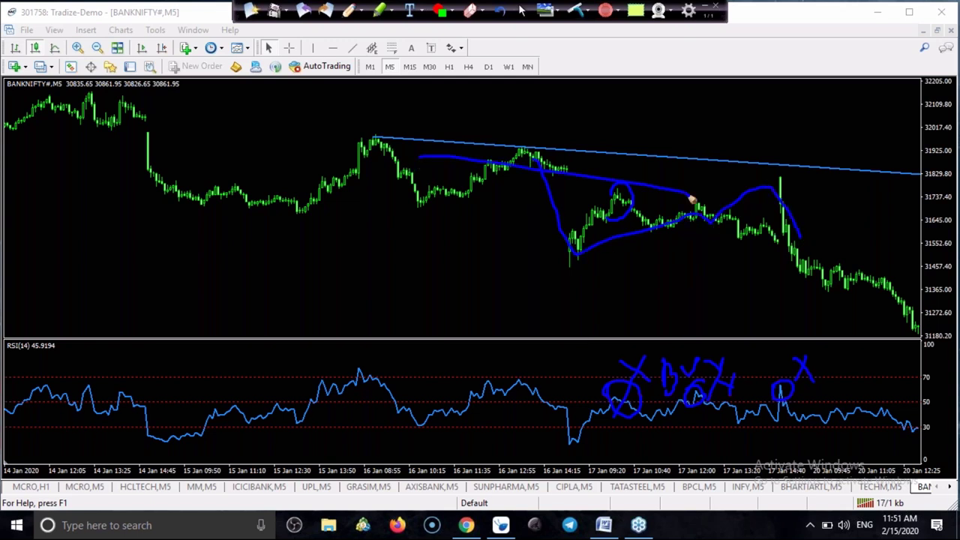
pyautogui.click(574, 11)
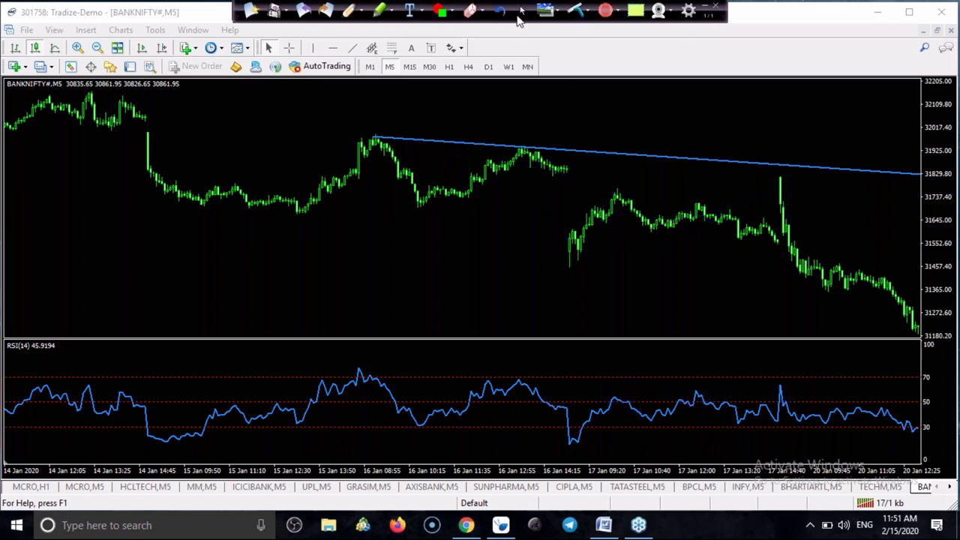
# Draw a rising trend line through the RSI lows of 14 and 15 January and circle the RSI drop below it on 16 January.
pyautogui.click(522, 12)
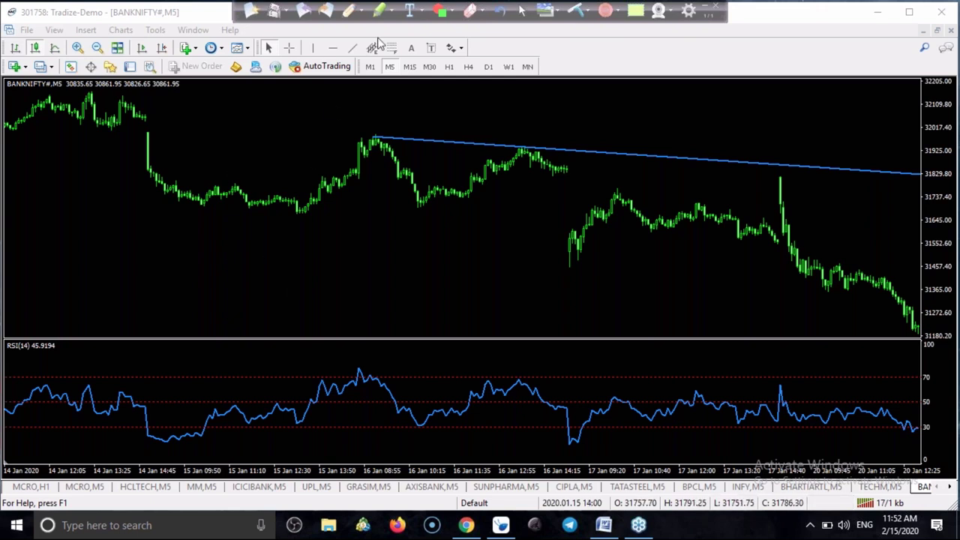
pyautogui.click(354, 47)
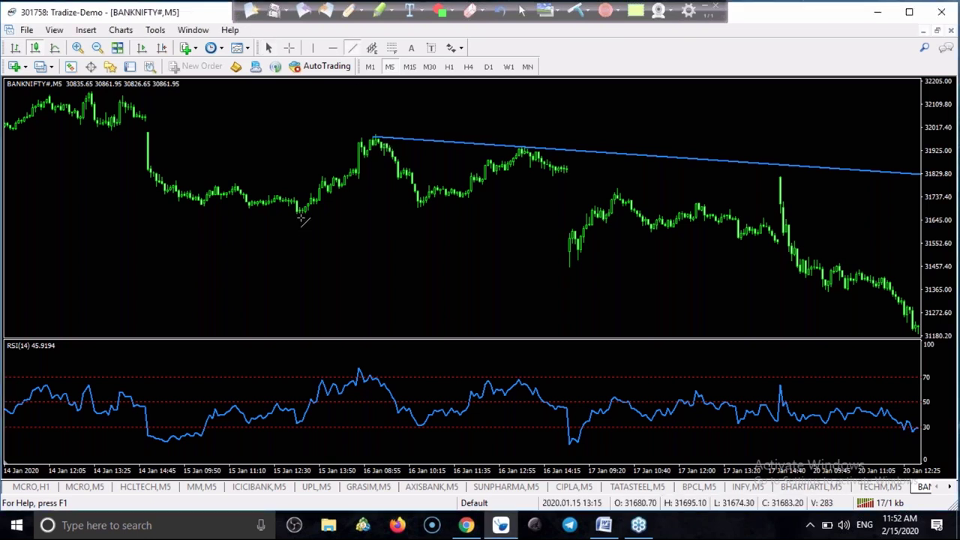
pyautogui.moveTo(162, 443)
pyautogui.mouseDown()
pyautogui.moveTo(360, 400)
pyautogui.moveTo(364, 418)
pyautogui.mouseUp()
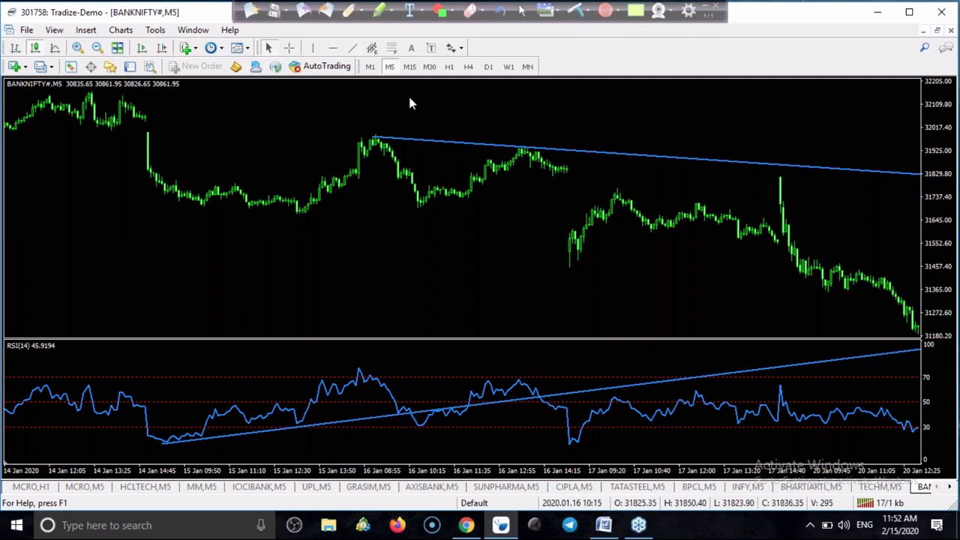
pyautogui.click(351, 19)
pyautogui.moveTo(413, 401)
pyautogui.mouseDown()
pyautogui.moveTo(405, 409)
pyautogui.moveTo(412, 399)
pyautogui.mouseUp()
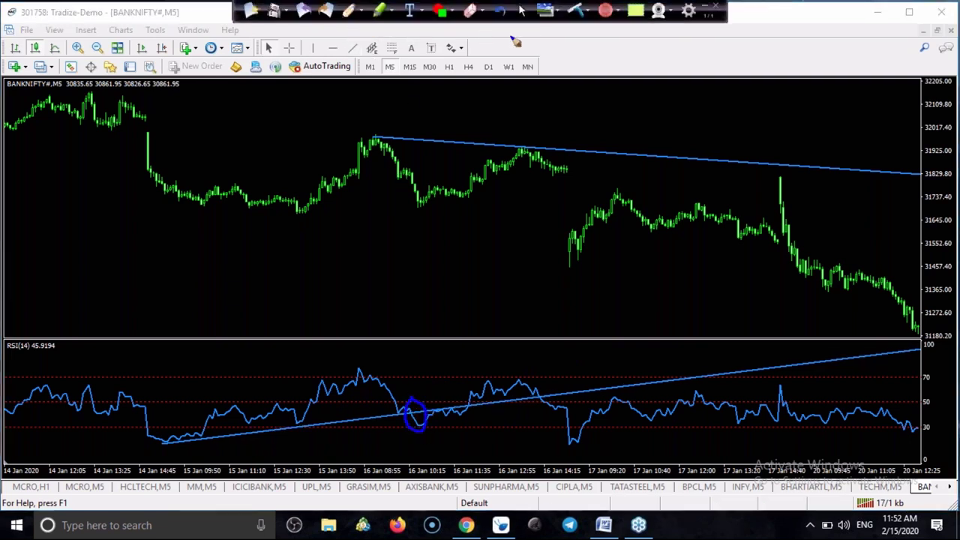
pyautogui.click(522, 11)
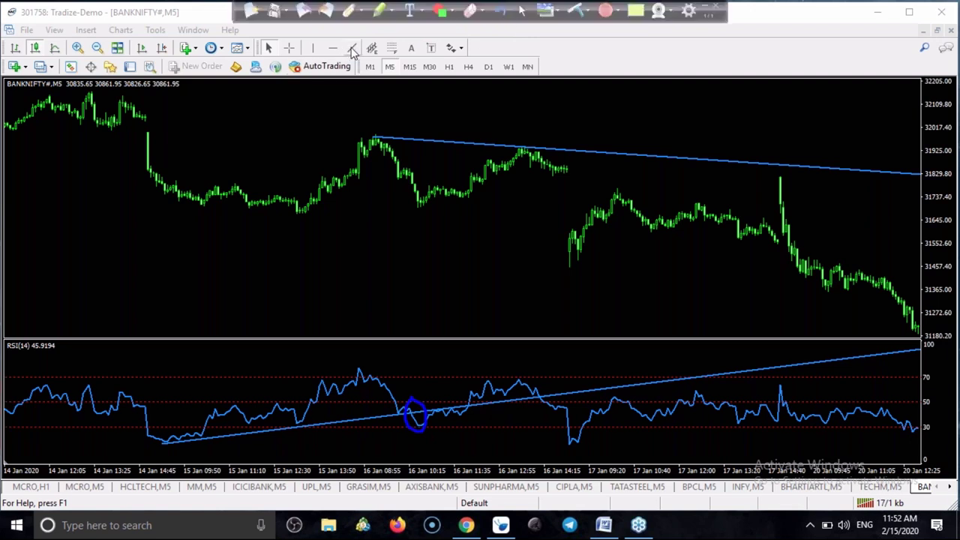
# Draw a falling trend line under the 15 January price lows and link both lows to the matching RSI lows with circles and vertical lines.
pyautogui.moveTo(182, 203); pyautogui.dragTo(324, 219)
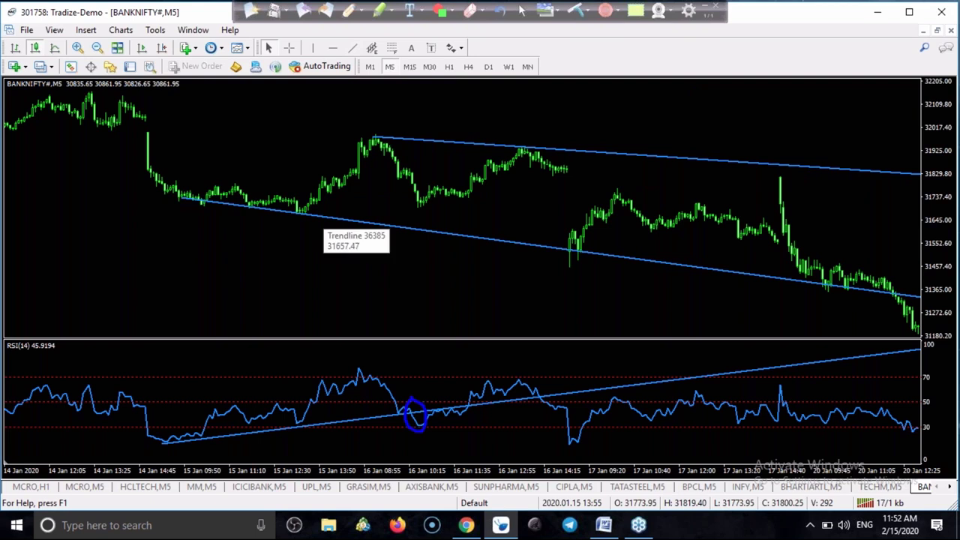
pyautogui.click(348, 10)
pyautogui.moveTo(186, 201)
pyautogui.mouseDown()
pyautogui.moveTo(175, 448)
pyautogui.moveTo(167, 441)
pyautogui.moveTo(174, 431)
pyautogui.mouseUp()
pyautogui.moveTo(183, 217); pyautogui.dragTo(187, 192)
pyautogui.moveTo(298, 216)
pyautogui.mouseDown()
pyautogui.moveTo(303, 444)
pyautogui.moveTo(297, 411)
pyautogui.mouseUp()
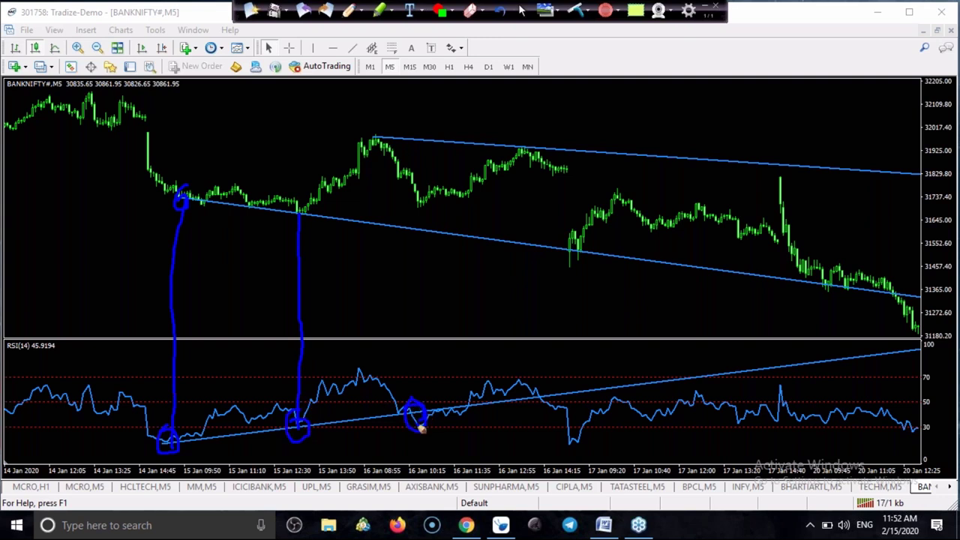
# Mark the RSI trend line break and matching 16 January price drop with circles and an arrow up to the upper trend line, then clear the annotations.
pyautogui.moveTo(420, 407)
pyautogui.mouseDown()
pyautogui.moveTo(407, 398)
pyautogui.moveTo(407, 415)
pyautogui.moveTo(410, 401)
pyautogui.mouseUp()
pyautogui.moveTo(415, 197)
pyautogui.mouseDown()
pyautogui.moveTo(424, 193)
pyautogui.moveTo(420, 212)
pyautogui.moveTo(423, 186)
pyautogui.moveTo(431, 193)
pyautogui.mouseUp()
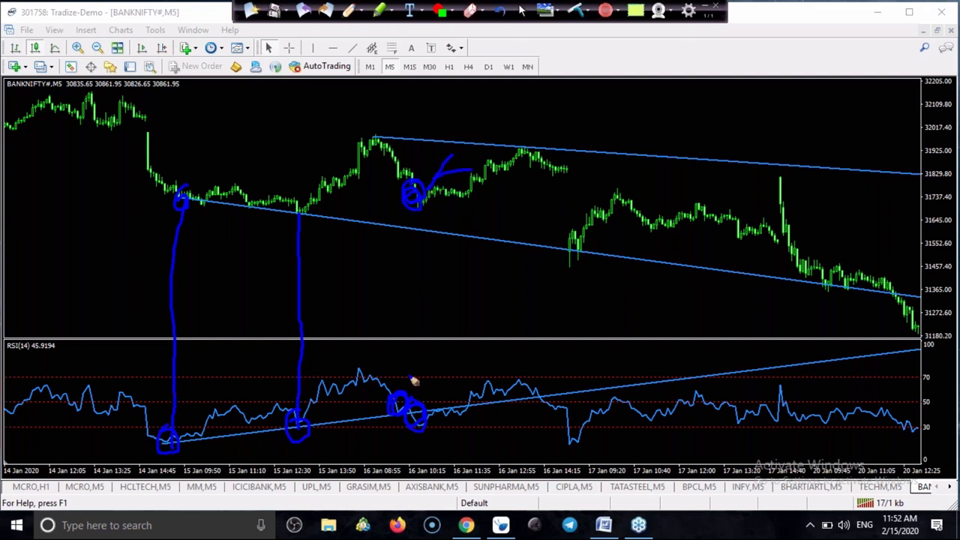
pyautogui.moveTo(426, 196); pyautogui.dragTo(531, 140)
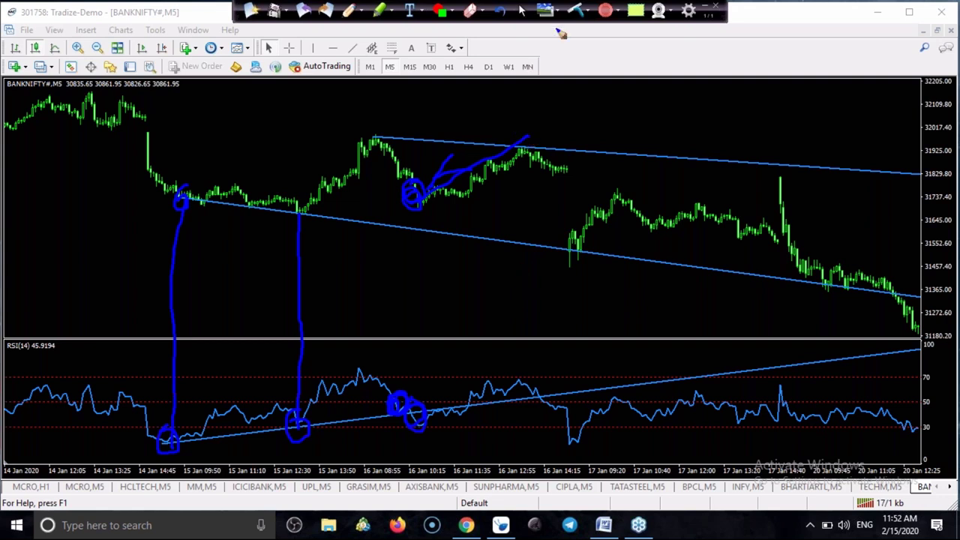
pyautogui.click(581, 10)
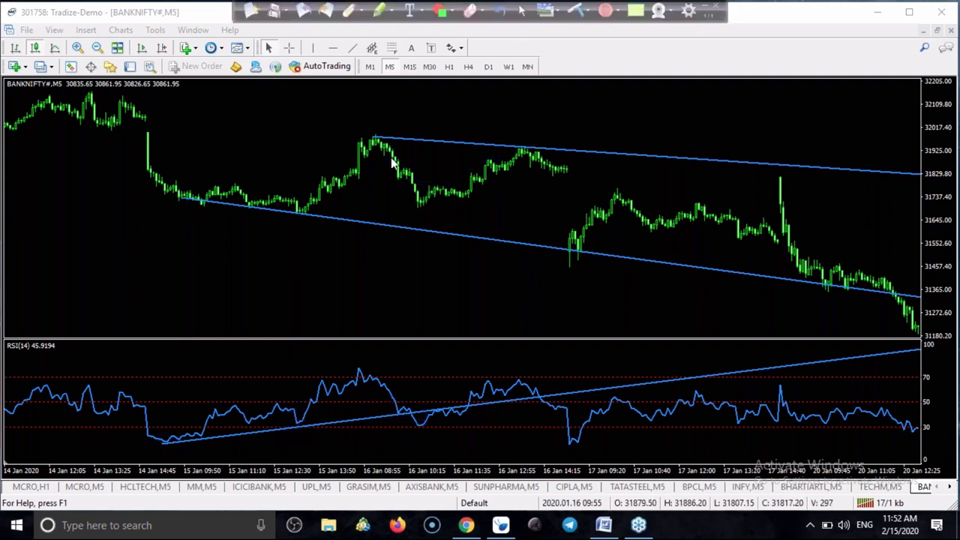
# Delete both price trend lines and lower the RSI trend line so it passes under the 16 January RSI low.
pyautogui.doubleClick(296, 213)
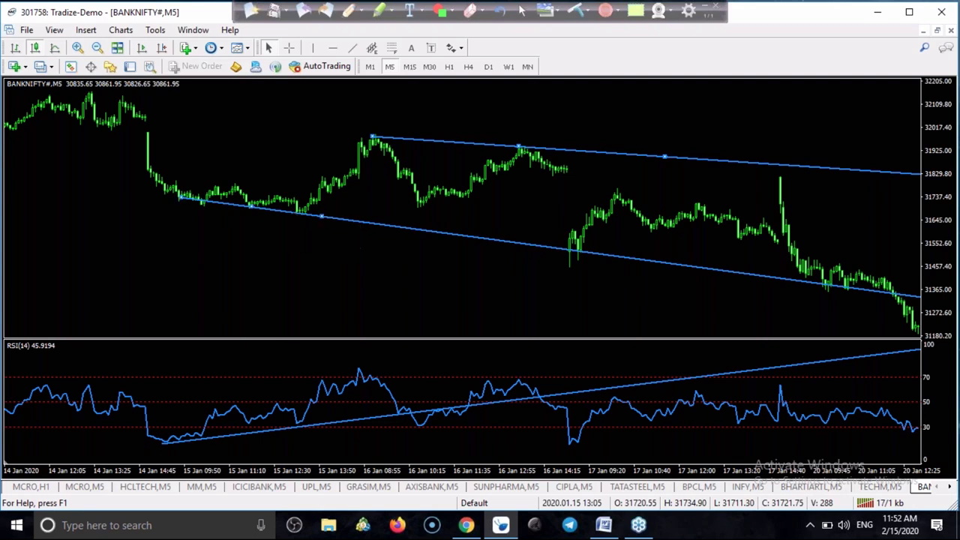
pyautogui.press('Delete')
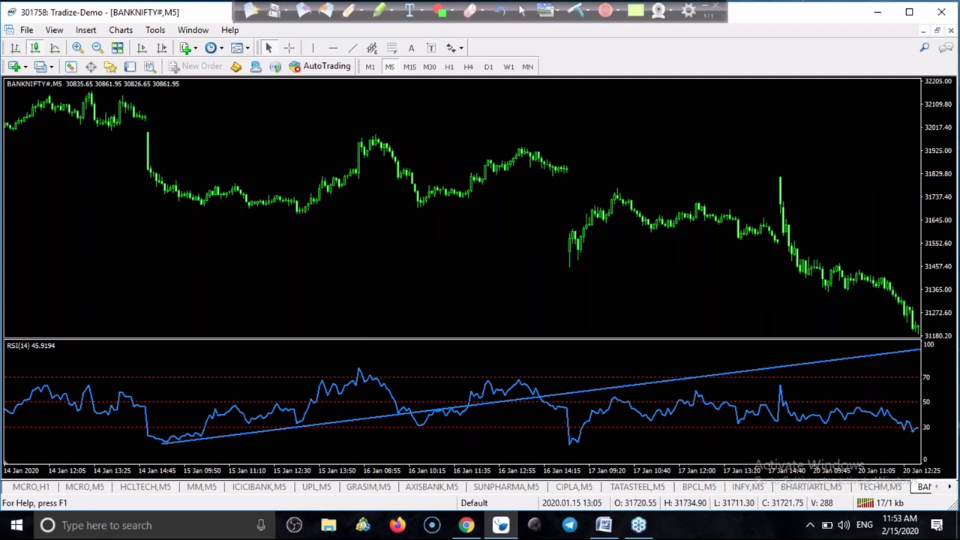
pyautogui.doubleClick(317, 428)
pyautogui.moveTo(267, 436); pyautogui.dragTo(452, 429)
pyautogui.moveTo(462, 429); pyautogui.dragTo(465, 428)
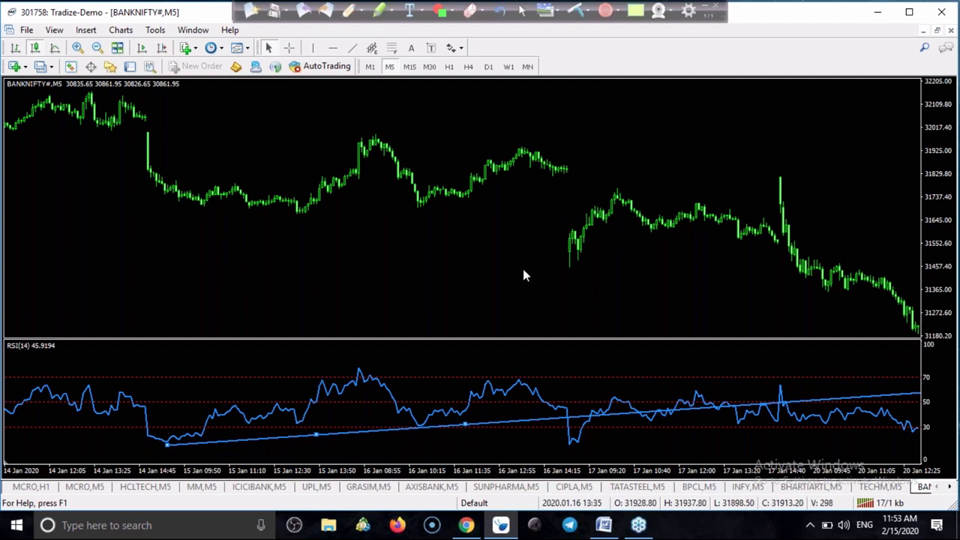
# Circle the RSI break below the trend line at the 17 January opening gap, clear the annotation, and delete the RSI trend line.
pyautogui.click(350, 12)
pyautogui.moveTo(555, 443); pyautogui.dragTo(575, 414)
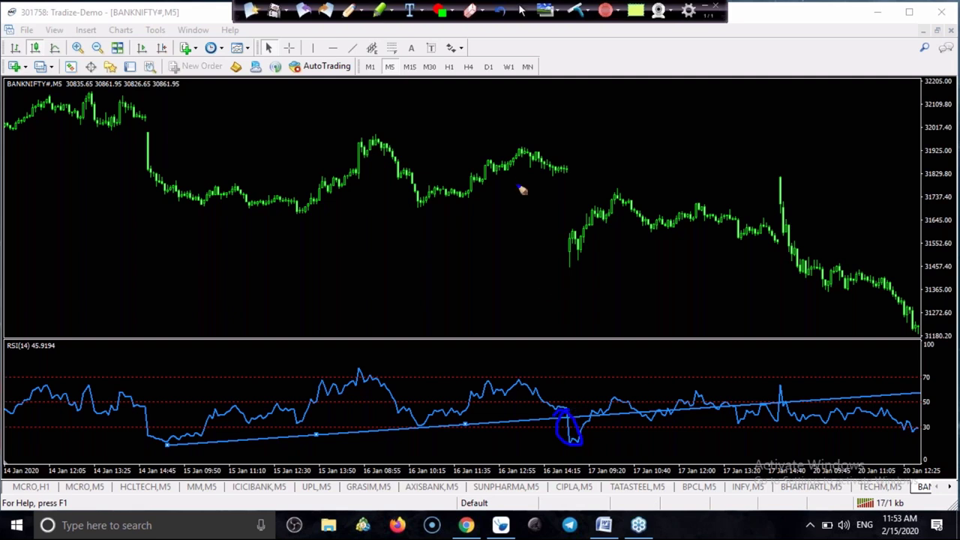
pyautogui.click(574, 10)
pyautogui.click(522, 11)
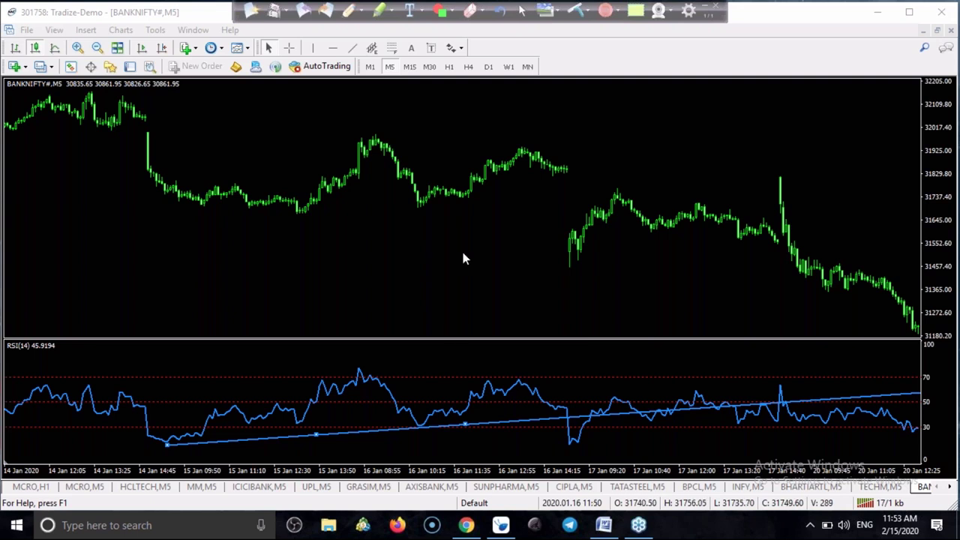
pyautogui.press('Delete')
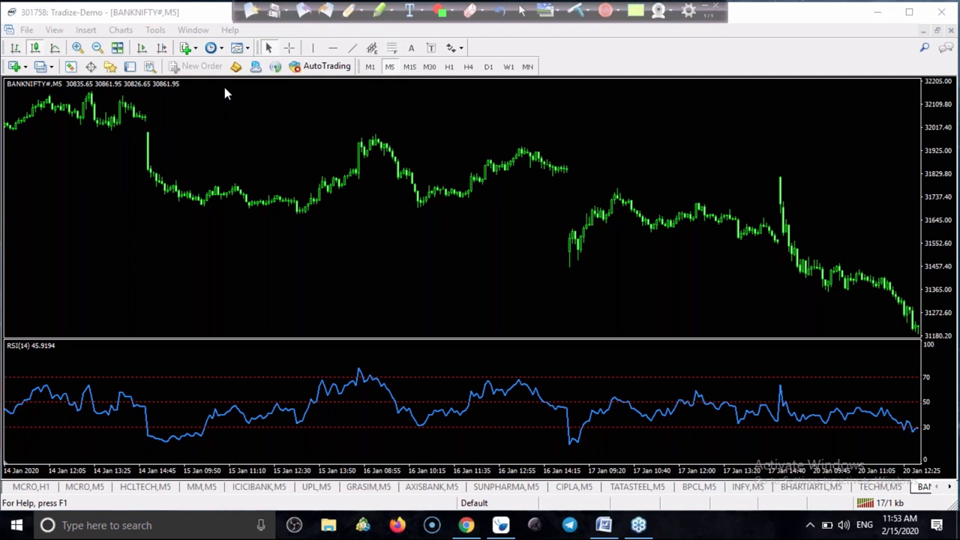
# Switch the BANKNIFTY# chart to the M15 timeframe and delete the rising trend line near 28 January.
pyautogui.click(199, 141)
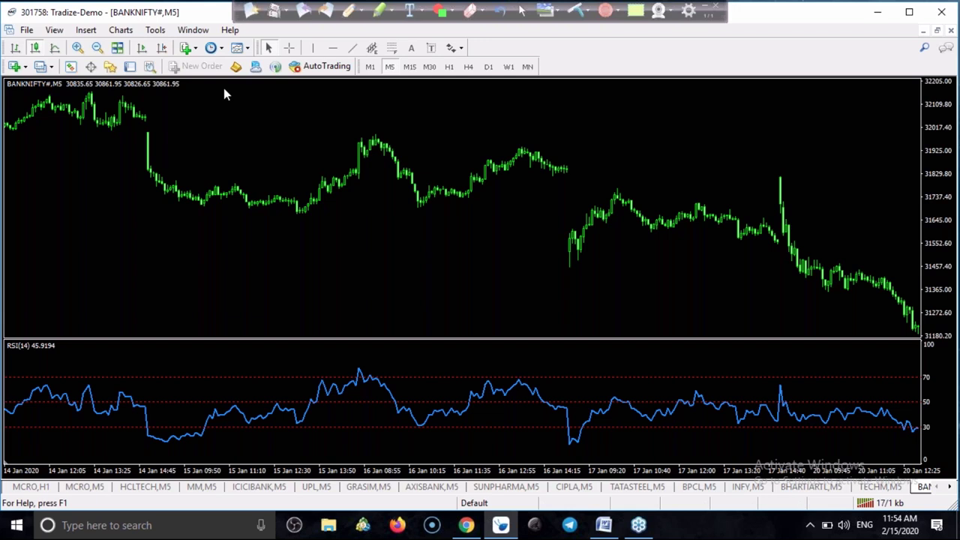
pyautogui.click(409, 66)
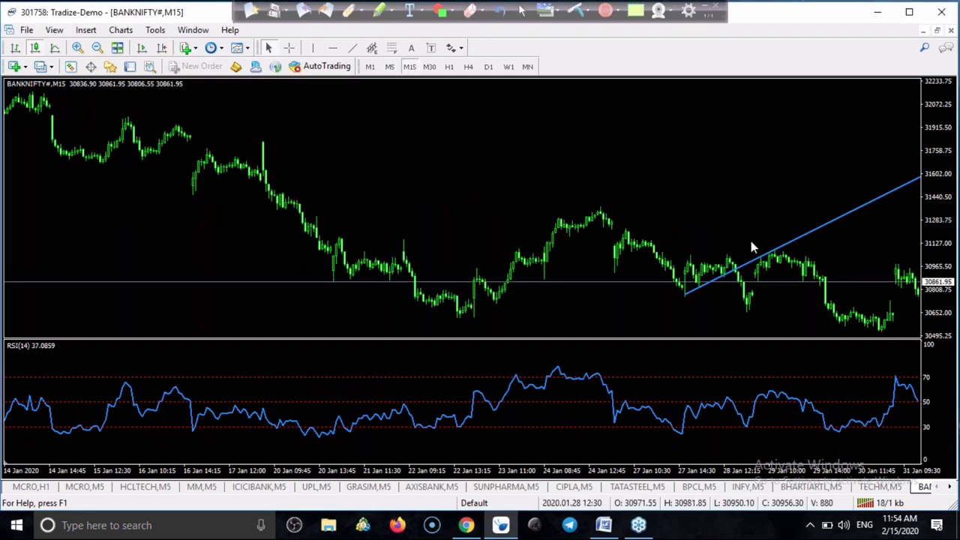
pyautogui.doubleClick(708, 288)
pyautogui.press('Delete')
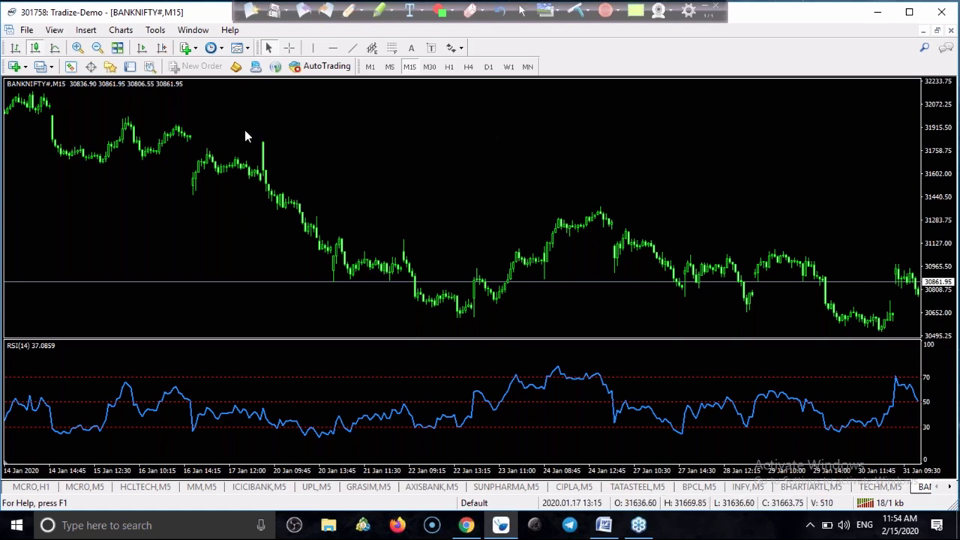
pyautogui.click(524, 13)
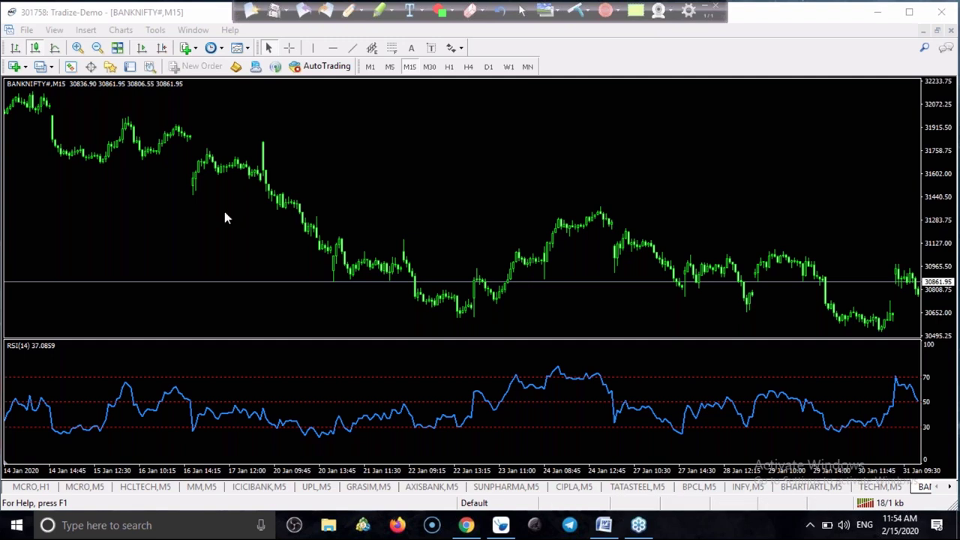
pyautogui.click(168, 219)
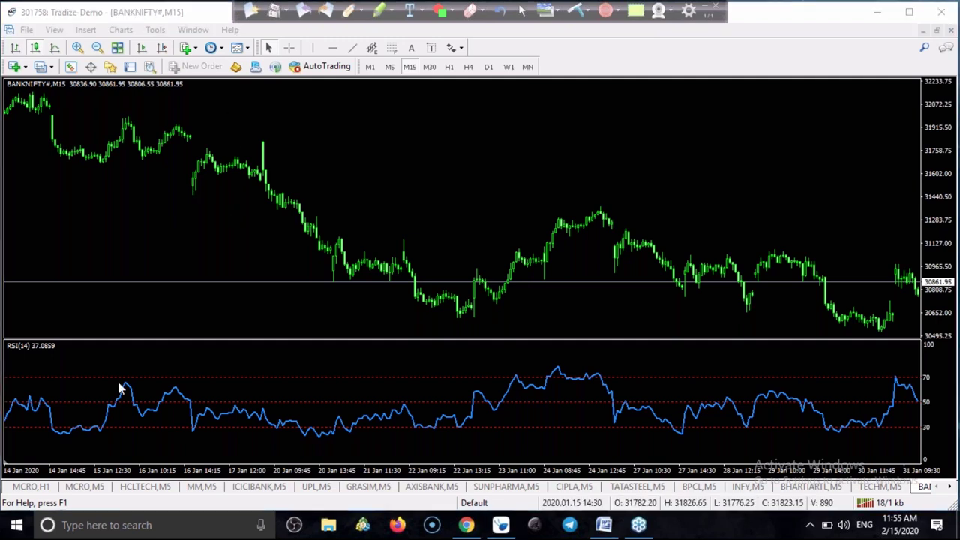
# Load BANKNIFTY# from the Market Watch list into the MCRO H1 chart and close the list.
pyautogui.click(85, 486)
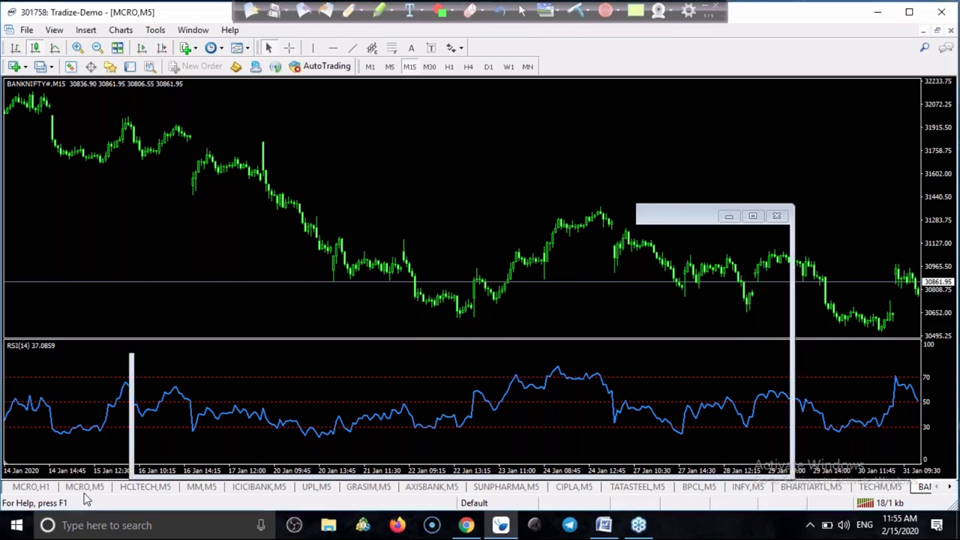
pyautogui.click(30, 487)
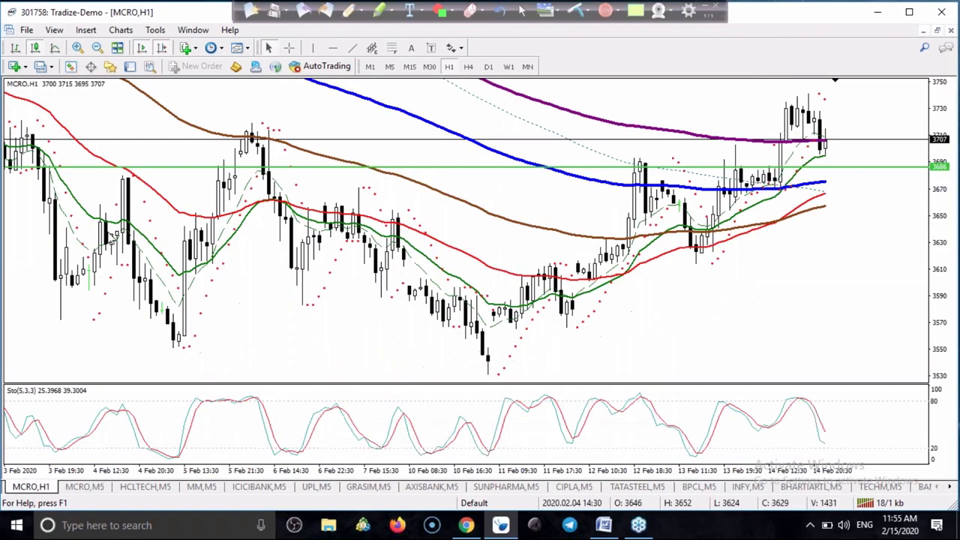
pyautogui.click(70, 67)
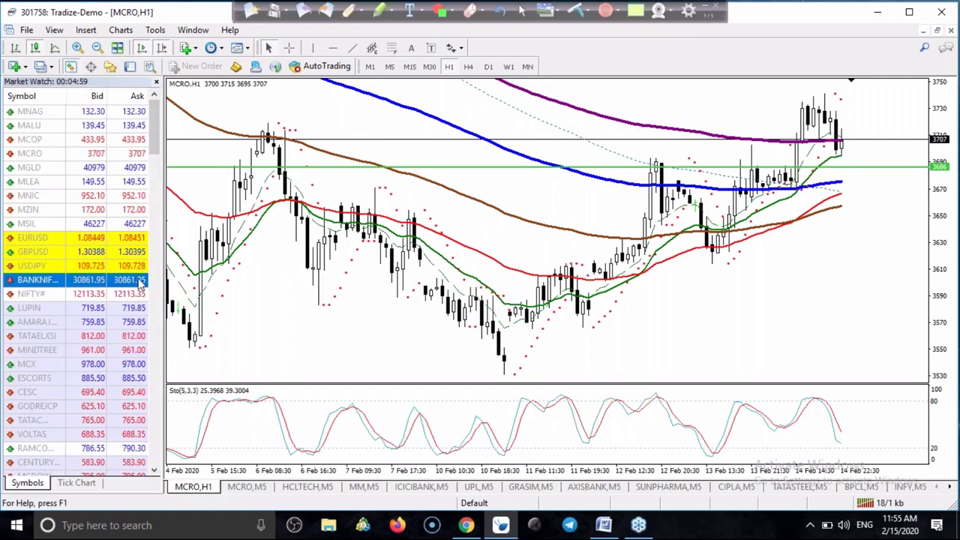
pyautogui.moveTo(138, 283); pyautogui.dragTo(308, 206)
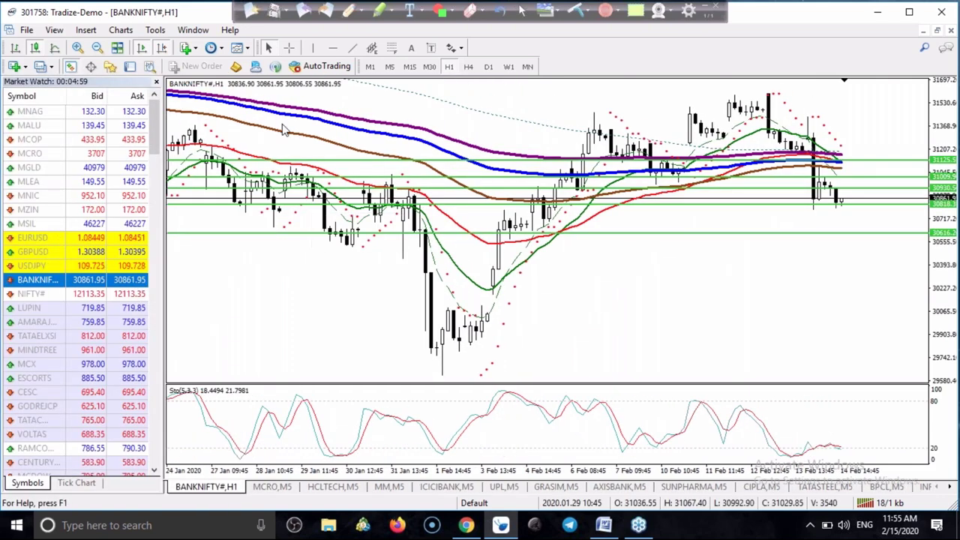
pyautogui.click(156, 82)
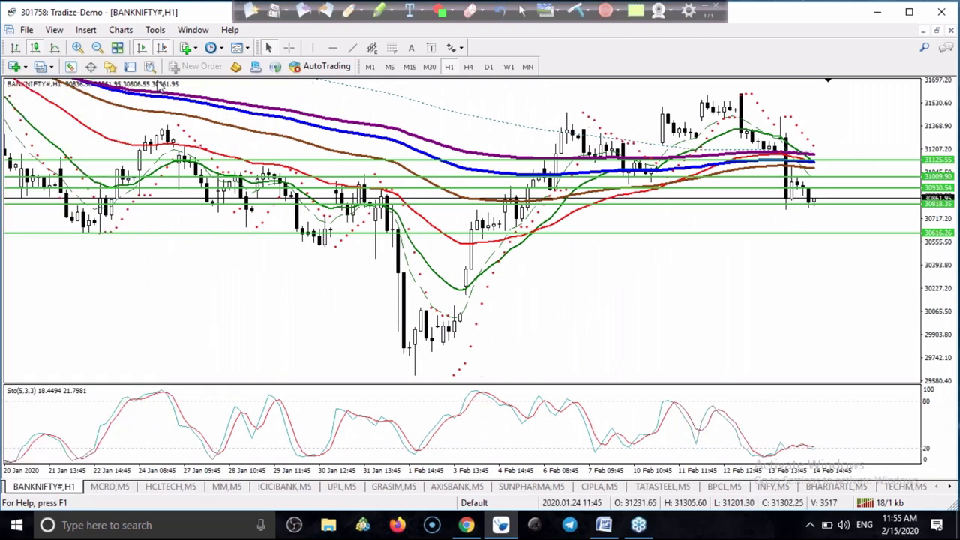
# Switch the newly loaded BANKNIFTY# chart to the M1 timeframe.
pyautogui.click(370, 67)
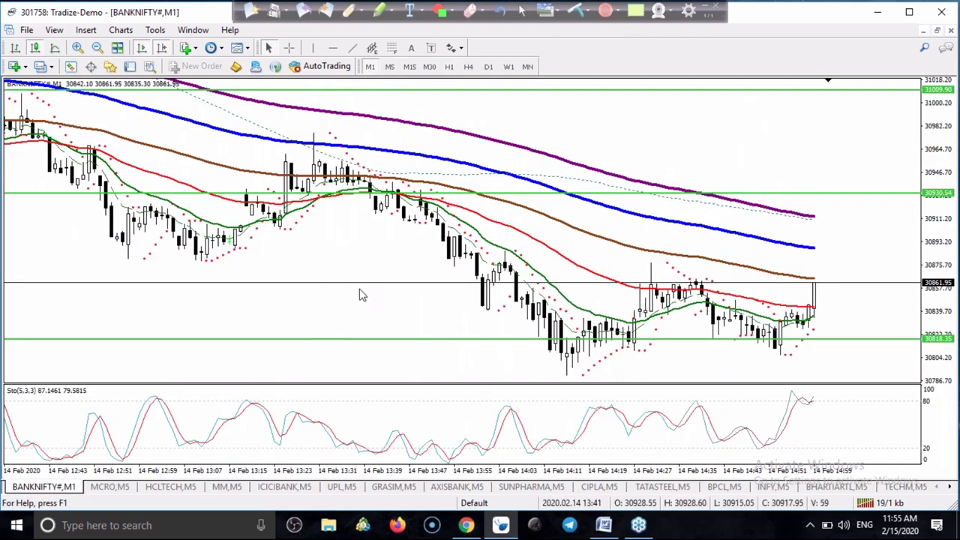
pyautogui.moveTo(305, 278); pyautogui.dragTo(544, 278)
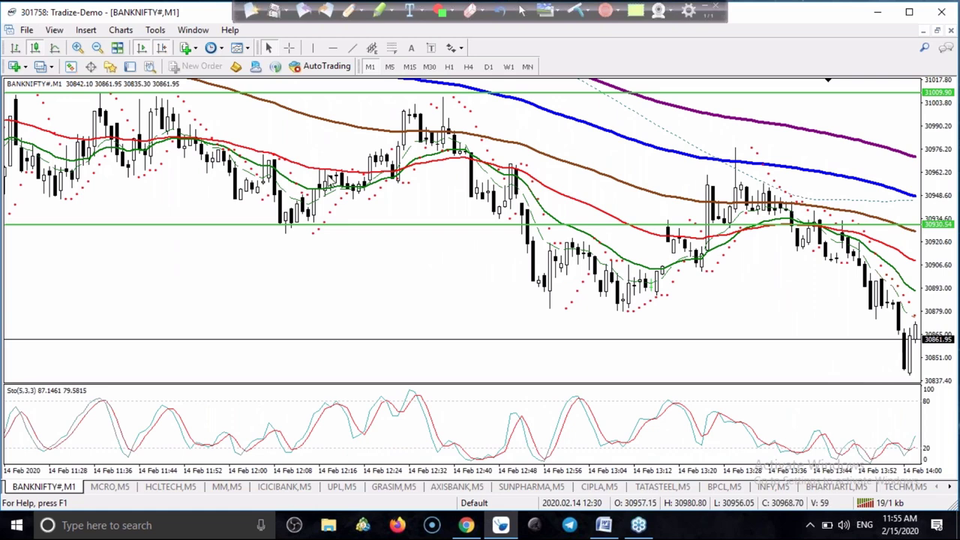
# Turn off automatic scrolling and chart shift on the M1 chart and return to the 14 February morning sell-off.
pyautogui.click(98, 47)
pyautogui.scroll(10, 229, 198)
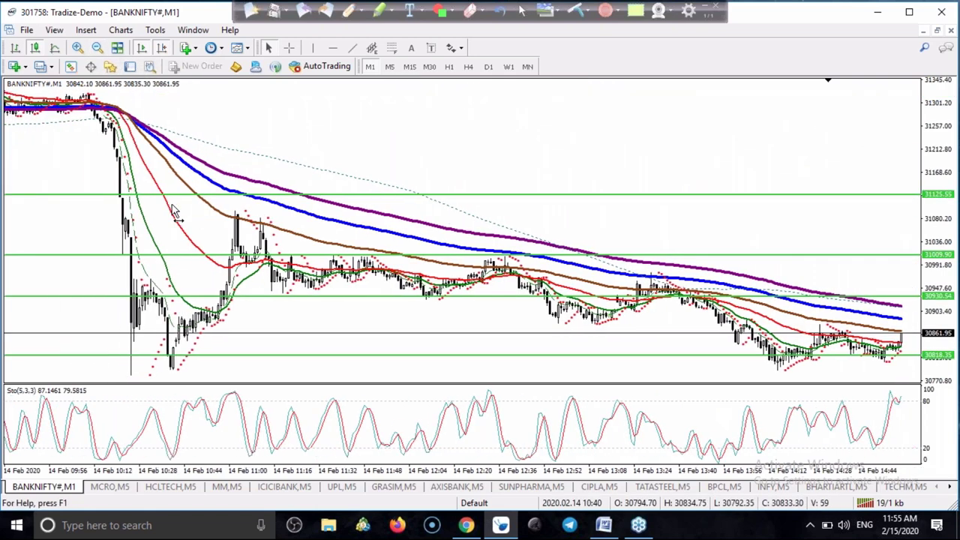
pyautogui.scroll(7, 247, 203)
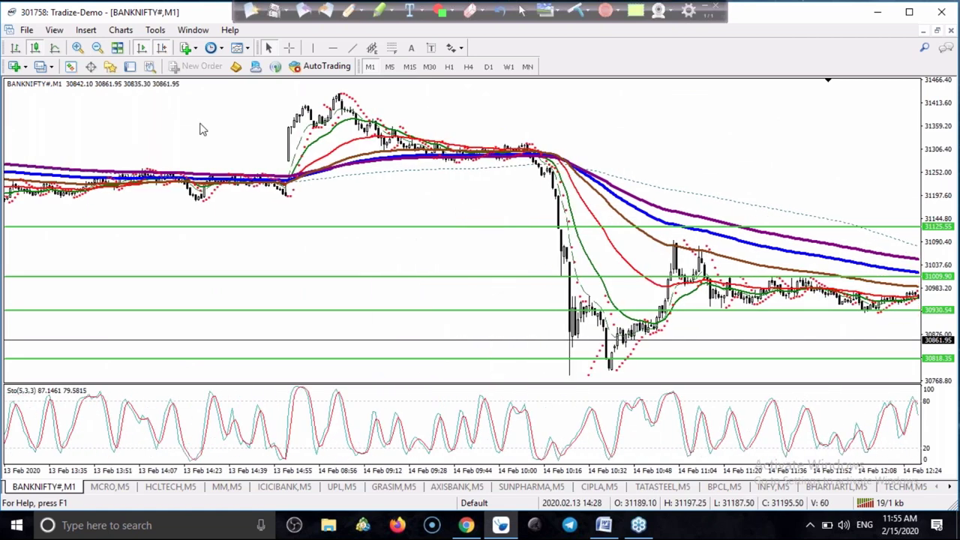
pyautogui.click(77, 48)
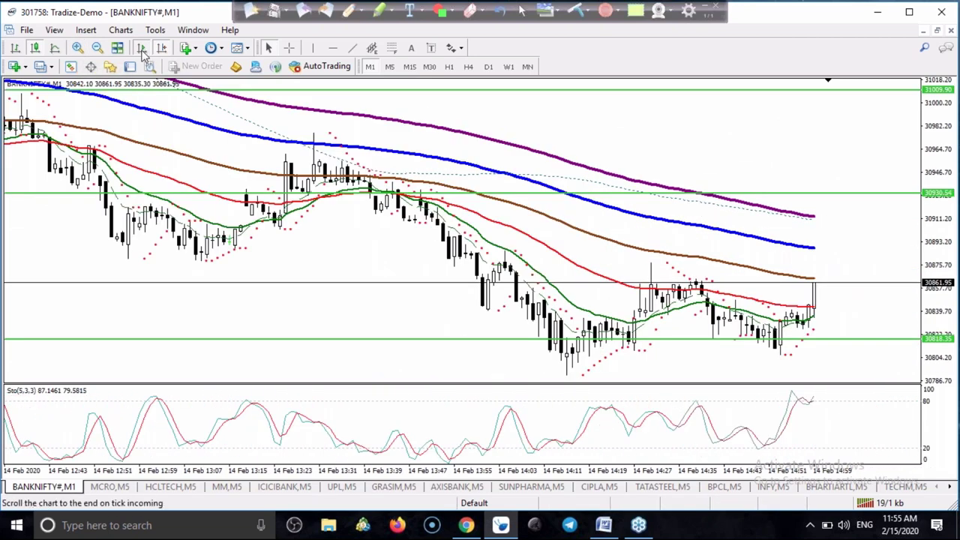
pyautogui.click(162, 49)
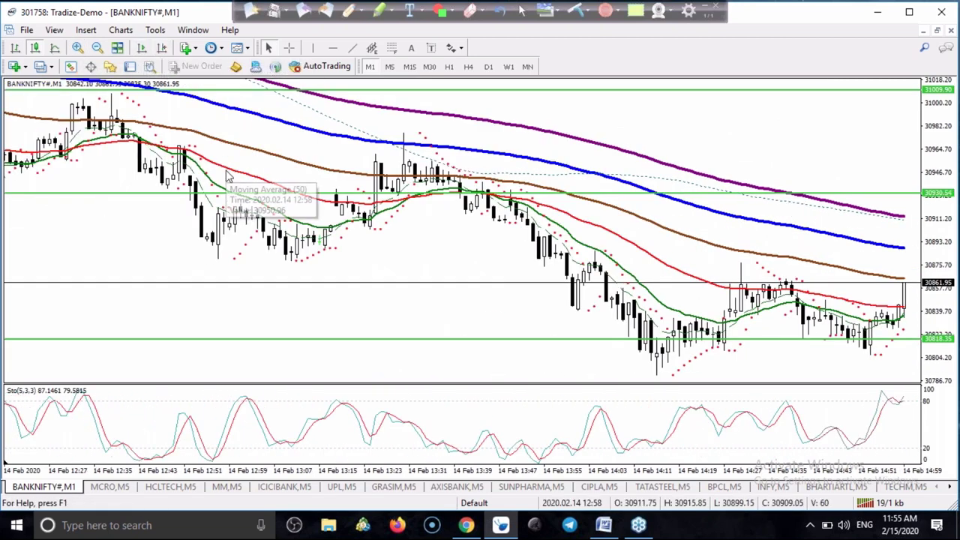
pyautogui.scroll(5, 222, 251)
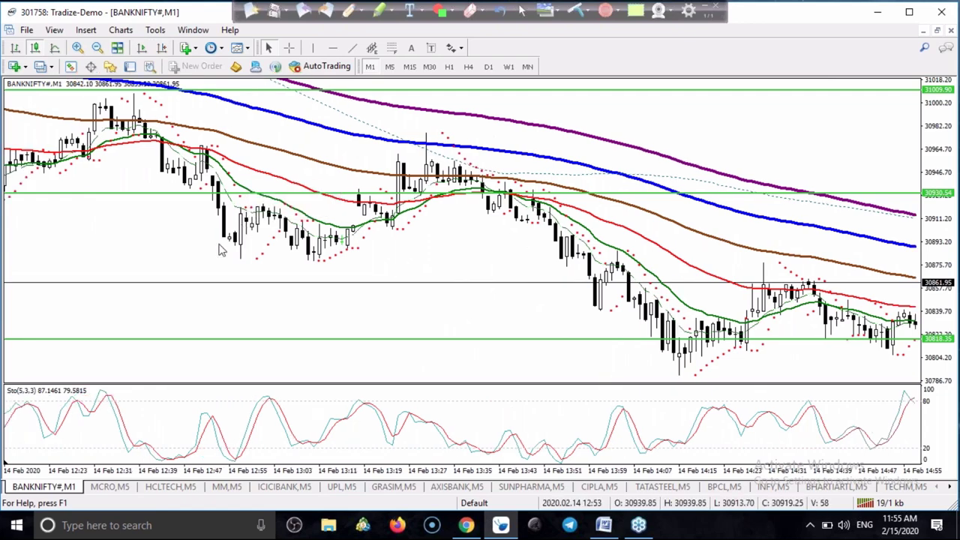
pyautogui.scroll(15, 221, 251)
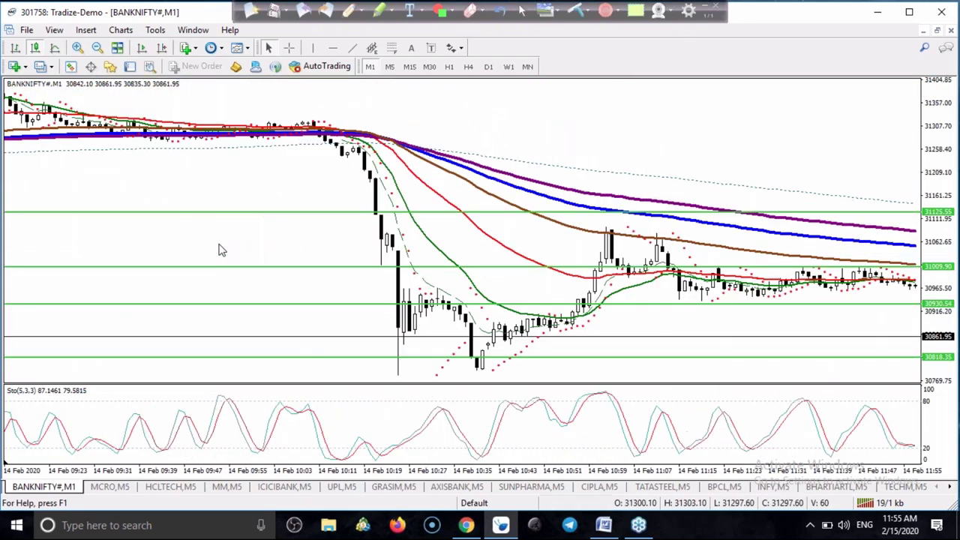
# Delete the green horizontal lines from the M1 chart, and compress and restore its price scale.
pyautogui.scroll(-3, 221, 251)
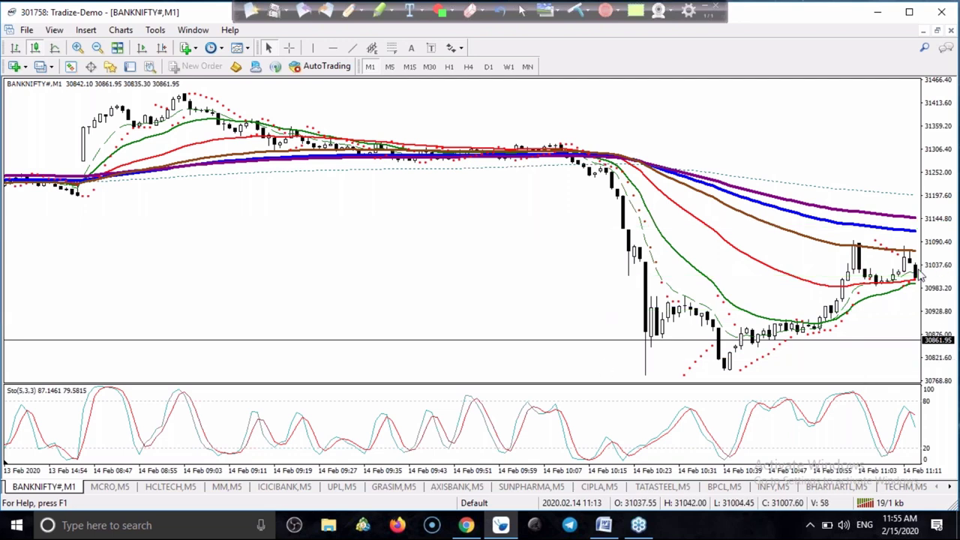
pyautogui.moveTo(930, 177); pyautogui.dragTo(921, 276)
pyautogui.click(874, 364)
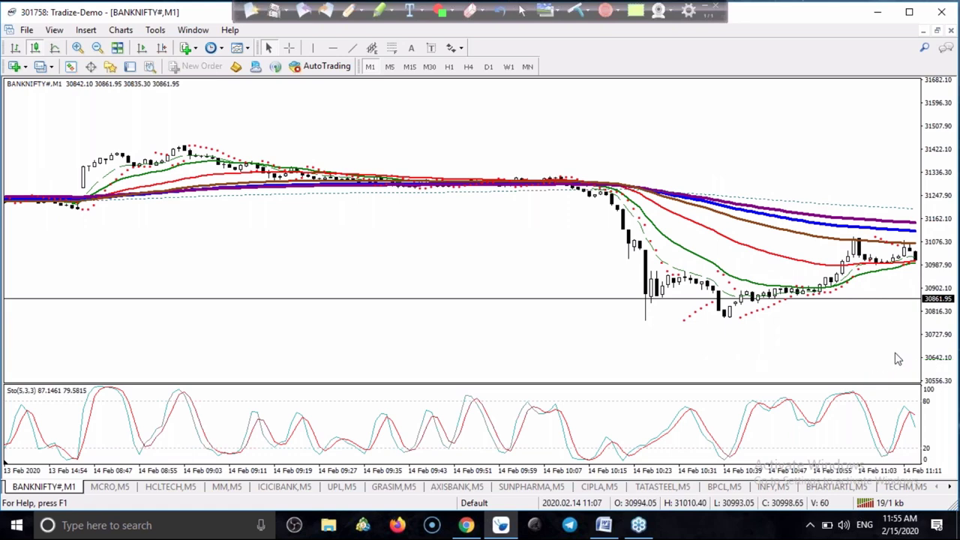
pyautogui.moveTo(930, 343); pyautogui.dragTo(927, 263)
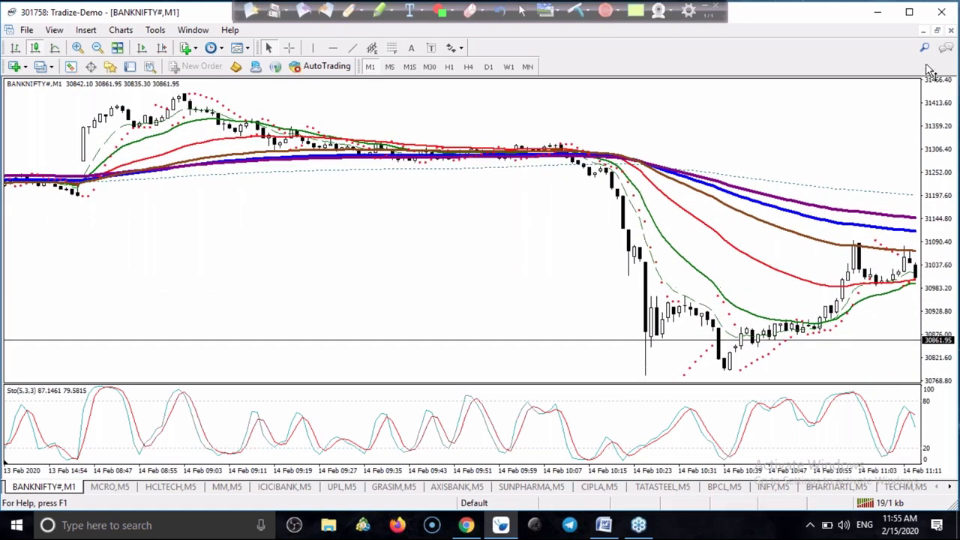
# Switch the BANKNIFTY# chart to the M5 timeframe and bring the 14 February drop into view.
pyautogui.click(389, 66)
pyautogui.scroll(10, 370, 232)
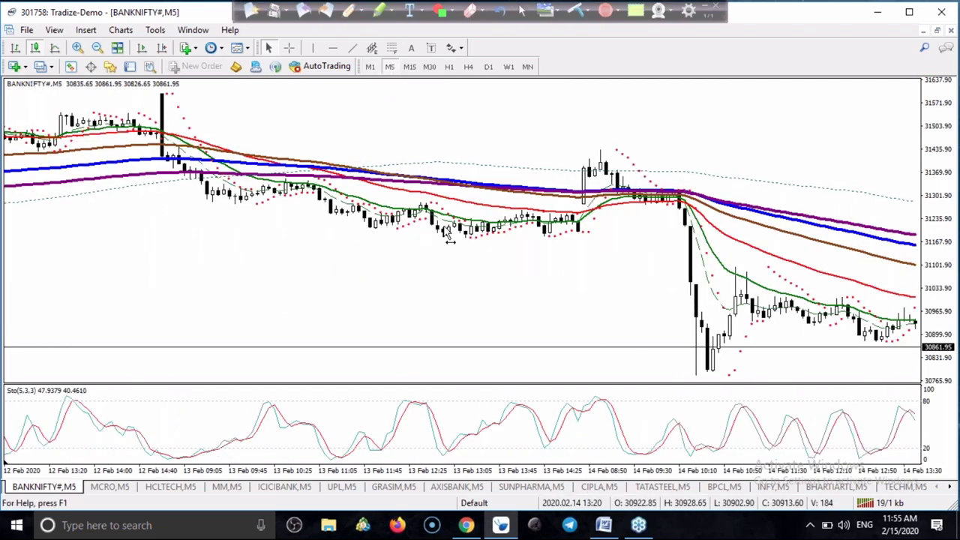
pyautogui.scroll(-5, 429, 140)
# Circle the consolidation before the 14 February drop, add an arrow toward the breakdown, and clear the annotations.
pyautogui.click(349, 11)
pyautogui.moveTo(551, 191)
pyautogui.mouseDown()
pyautogui.moveTo(577, 211)
pyautogui.moveTo(574, 182)
pyautogui.moveTo(598, 218)
pyautogui.moveTo(597, 251)
pyautogui.mouseUp()
pyautogui.moveTo(497, 111)
pyautogui.mouseDown()
pyautogui.moveTo(598, 163)
pyautogui.moveTo(585, 134)
pyautogui.mouseUp()
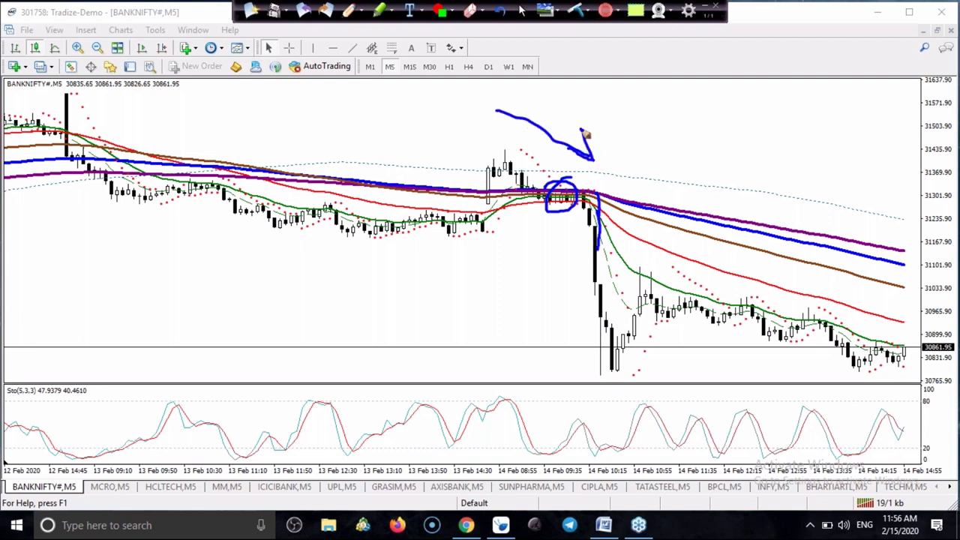
pyautogui.click(575, 11)
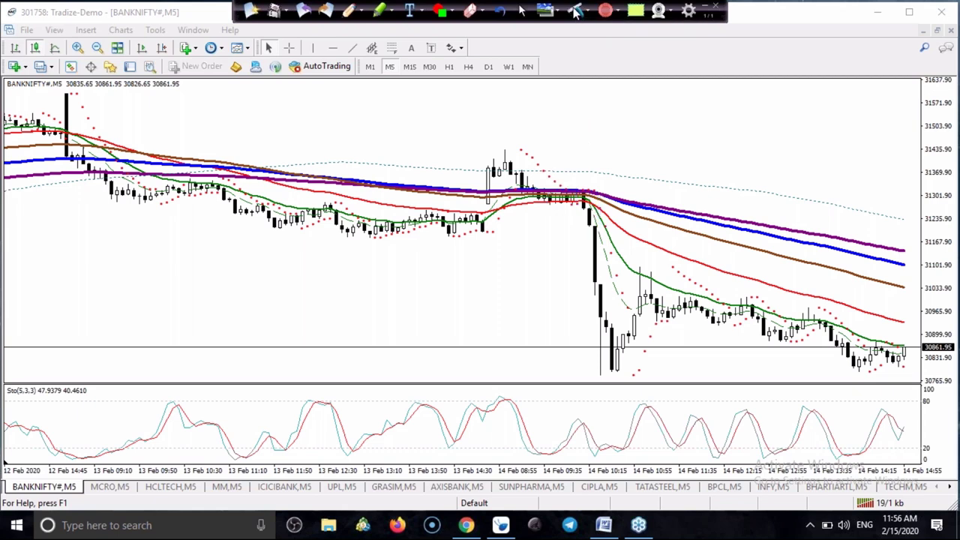
# Switch the chart back to M1, return to the 14 February sell-off around 10:05, and turn on the crosshair.
pyautogui.click(370, 66)
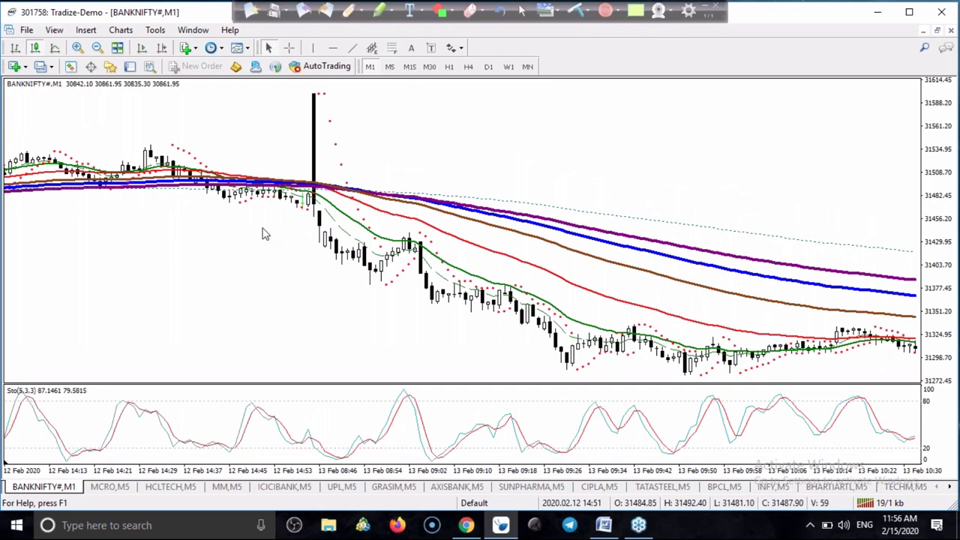
pyautogui.scroll(1, 262, 234)
pyautogui.scroll(-20, 262, 234)
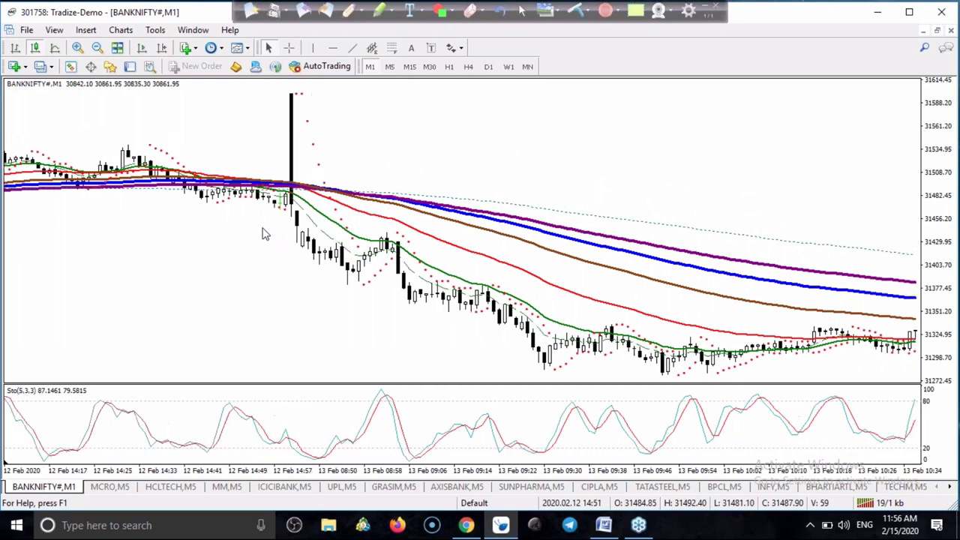
pyautogui.scroll(-20, 263, 234)
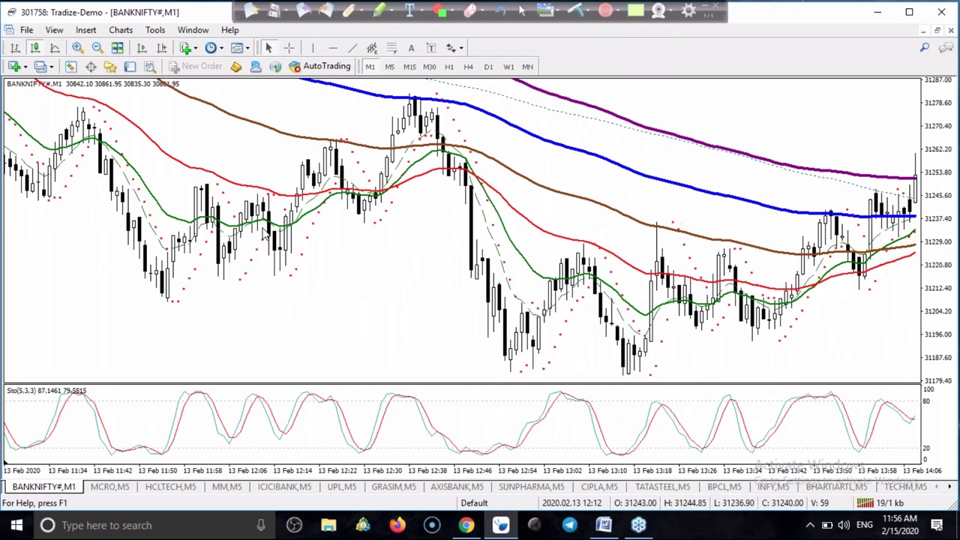
pyautogui.scroll(-20, 263, 234)
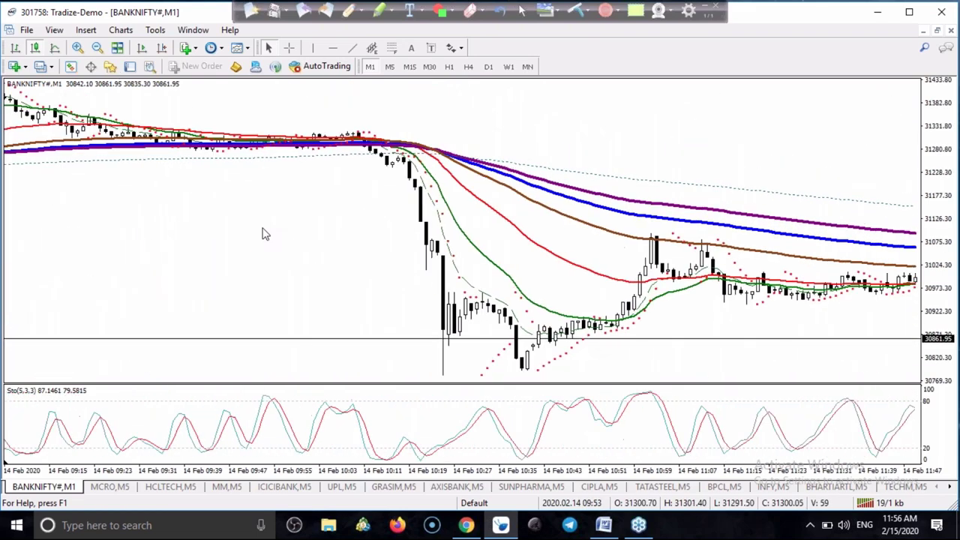
pyautogui.scroll(5, 253, 192)
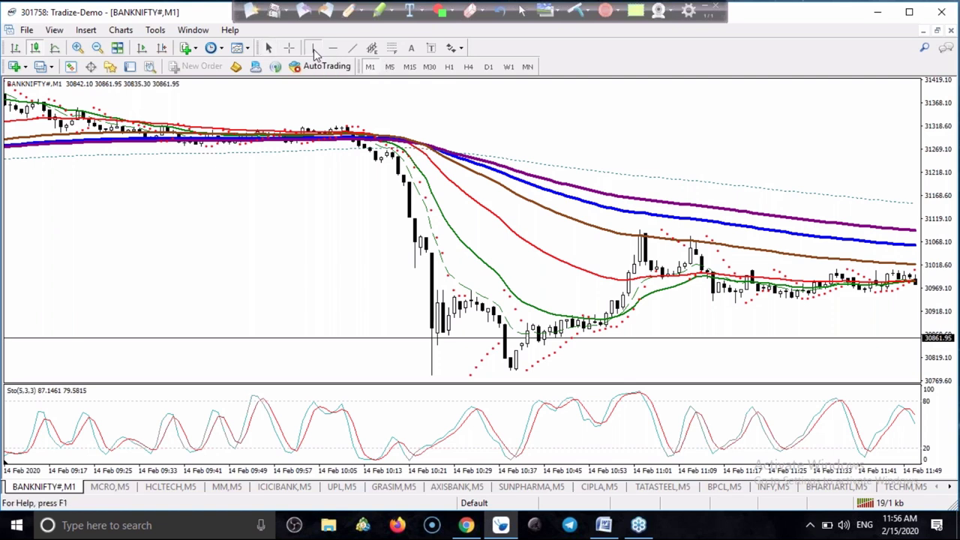
pyautogui.click(293, 51)
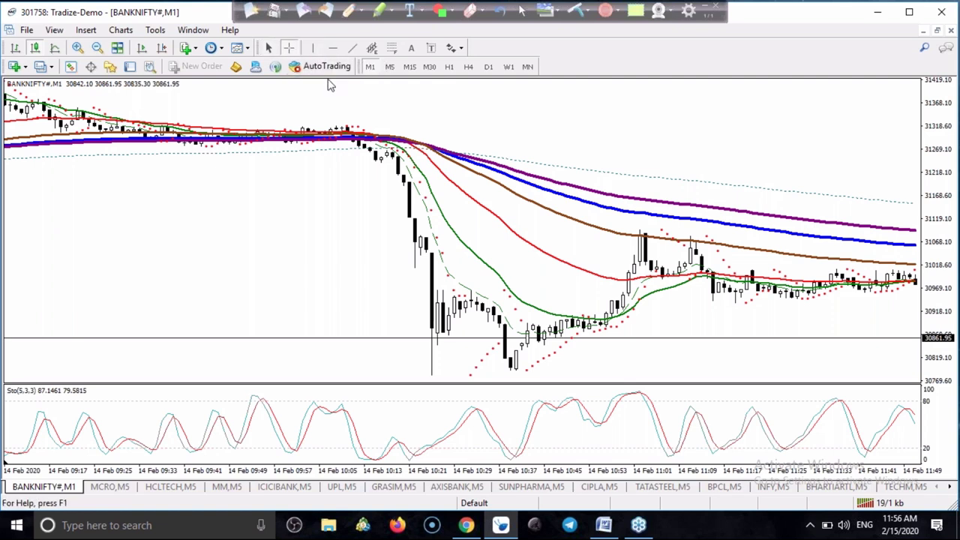
# Circle the candles at the moving averages just before the sell-off and mark the breakdown entry below them with an arrow.
pyautogui.click(350, 22)
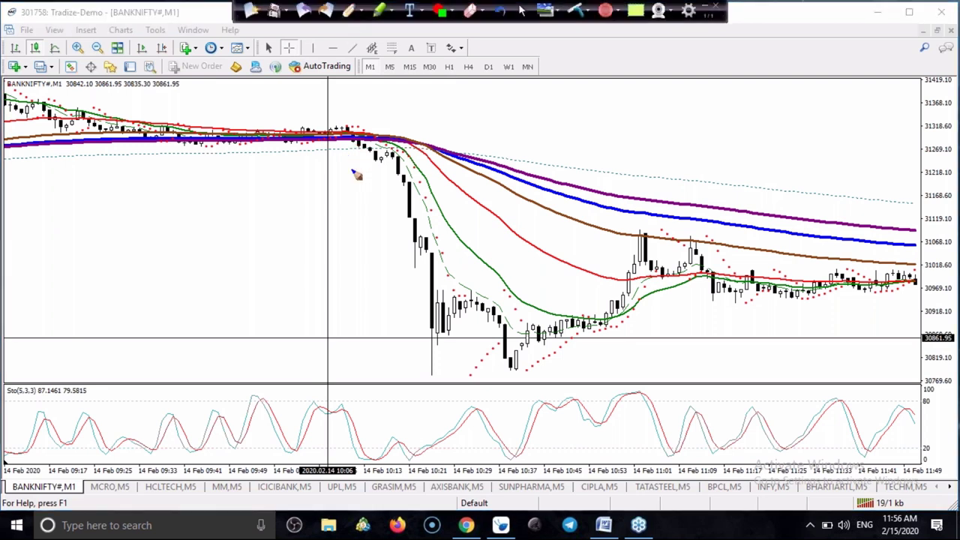
pyautogui.moveTo(349, 129)
pyautogui.mouseDown()
pyautogui.moveTo(352, 144)
pyautogui.moveTo(375, 155)
pyautogui.moveTo(365, 164)
pyautogui.moveTo(380, 162)
pyautogui.moveTo(364, 152)
pyautogui.mouseUp()
pyautogui.moveTo(424, 112); pyautogui.dragTo(379, 146)
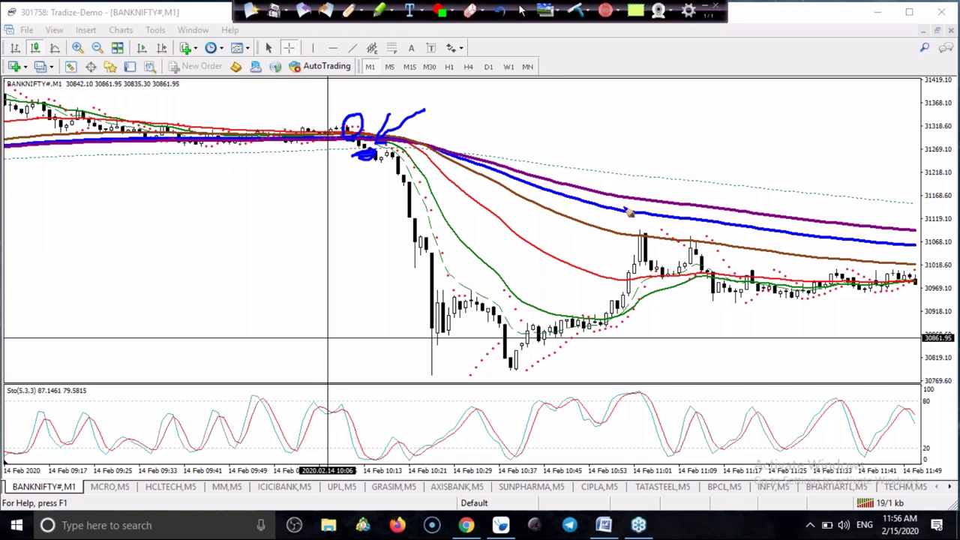
# Write 31100 beside the falling candles and draw a pointer from it to the sell-off.
pyautogui.moveTo(281, 203)
pyautogui.mouseDown()
pyautogui.moveTo(292, 217)
pyautogui.moveTo(282, 239)
pyautogui.mouseUp()
pyautogui.moveTo(314, 201)
pyautogui.mouseDown()
pyautogui.moveTo(313, 242)
pyautogui.moveTo(331, 242)
pyautogui.mouseUp()
pyautogui.moveTo(348, 206)
pyautogui.mouseDown()
pyautogui.moveTo(343, 214)
pyautogui.moveTo(378, 204)
pyautogui.mouseUp()
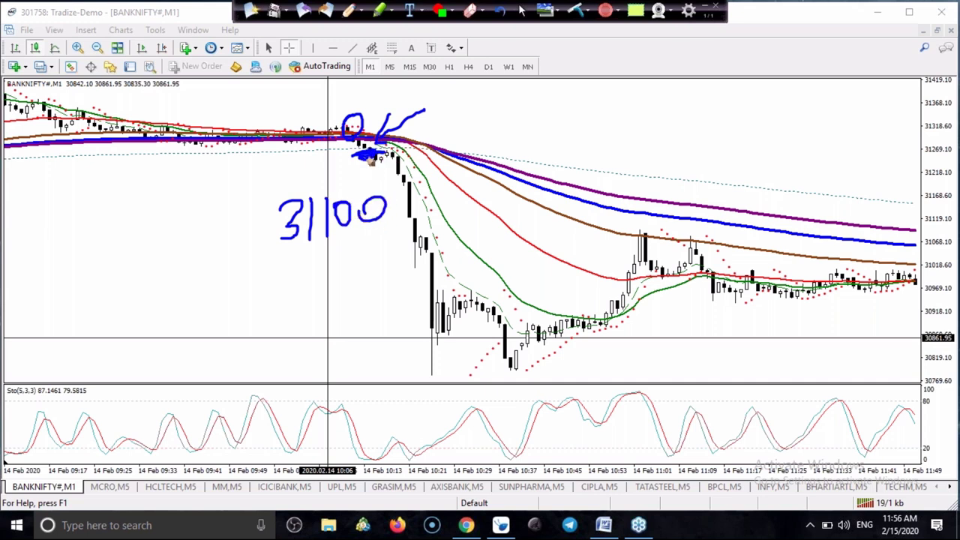
pyautogui.moveTo(385, 204); pyautogui.dragTo(437, 222)
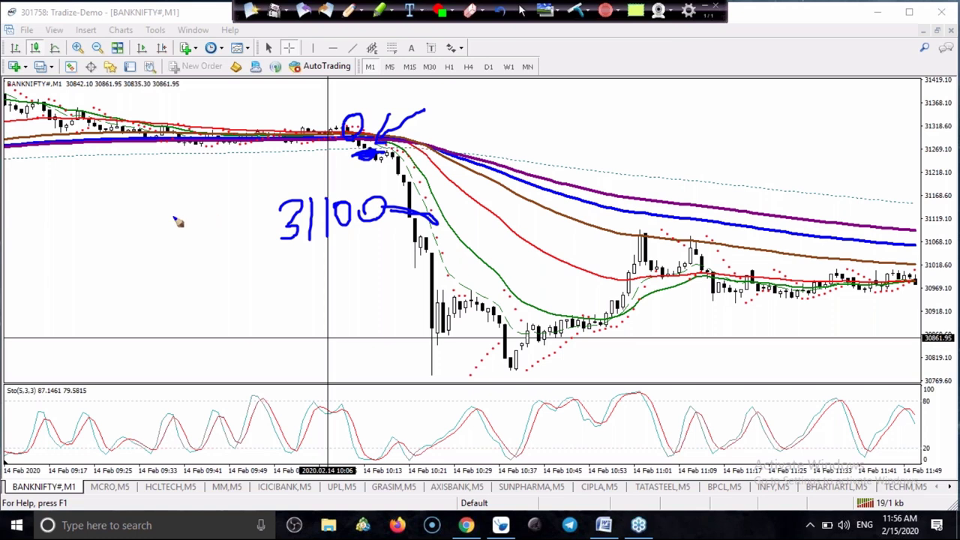
# Handwrite and underline 145 on the empty chart area beside the 31100 note.
pyautogui.moveTo(108, 221); pyautogui.dragTo(114, 246)
pyautogui.moveTo(144, 175)
pyautogui.mouseDown()
pyautogui.moveTo(145, 204)
pyautogui.moveTo(180, 196)
pyautogui.moveTo(197, 168)
pyautogui.mouseUp()
pyautogui.moveTo(156, 228)
pyautogui.mouseDown()
pyautogui.moveTo(223, 194)
pyautogui.moveTo(220, 208)
pyautogui.mouseUp()
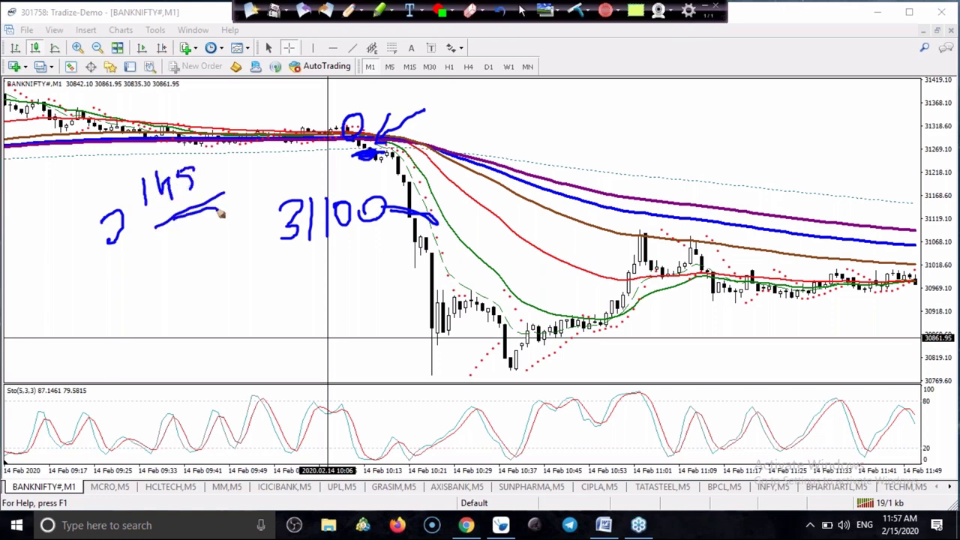
# Mark the low of the sell-off with a short line and write an underlined 500 beside it.
pyautogui.moveTo(425, 372); pyautogui.dragTo(452, 371)
pyautogui.moveTo(243, 339)
pyautogui.mouseDown()
pyautogui.moveTo(250, 368)
pyautogui.moveTo(264, 334)
pyautogui.moveTo(283, 350)
pyautogui.moveTo(292, 330)
pyautogui.mouseUp()
pyautogui.moveTo(322, 330); pyautogui.dragTo(321, 327)
pyautogui.moveTo(267, 375); pyautogui.dragTo(342, 362)
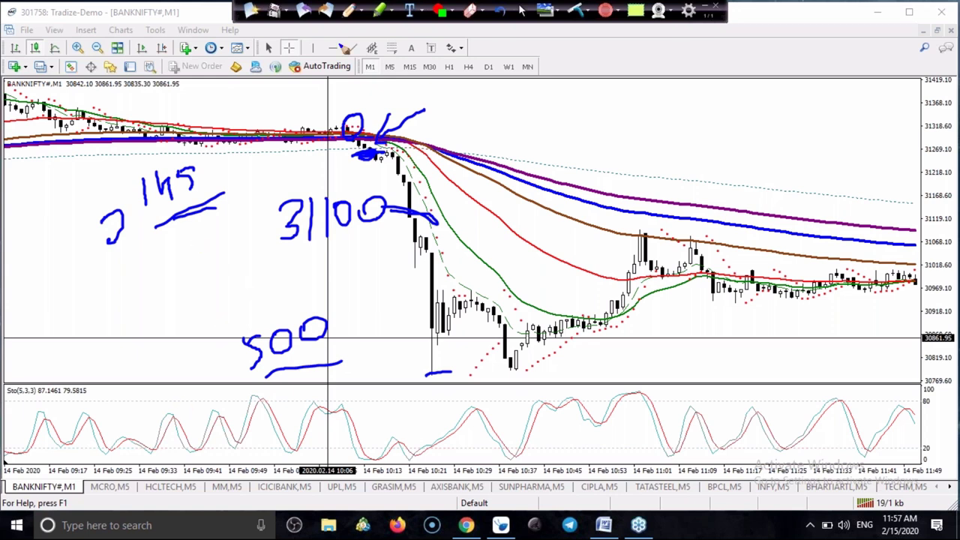
# Open Calculator, subtract 145 from 500, and multiply the result by 20.
pyautogui.click(523, 11)
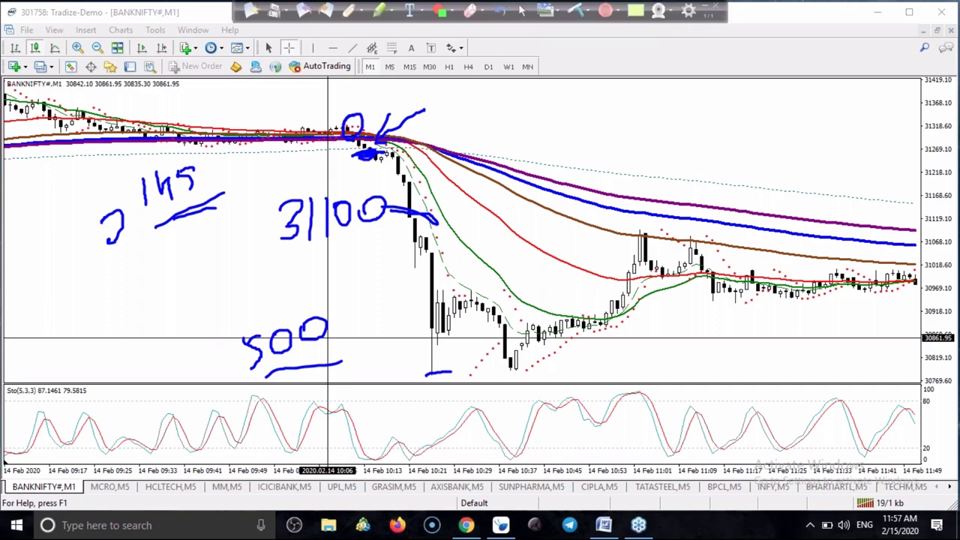
pyautogui.press('super+s')
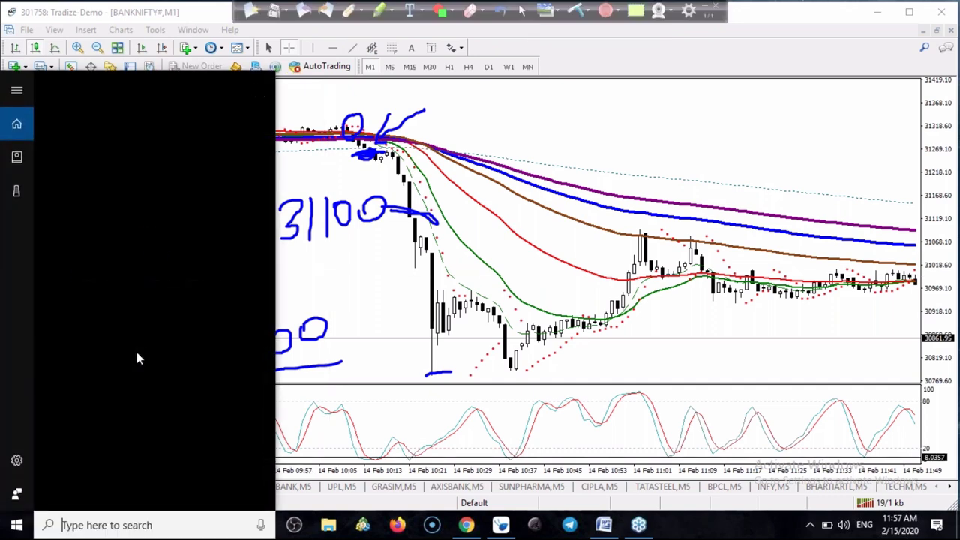
pyautogui.write('ca')
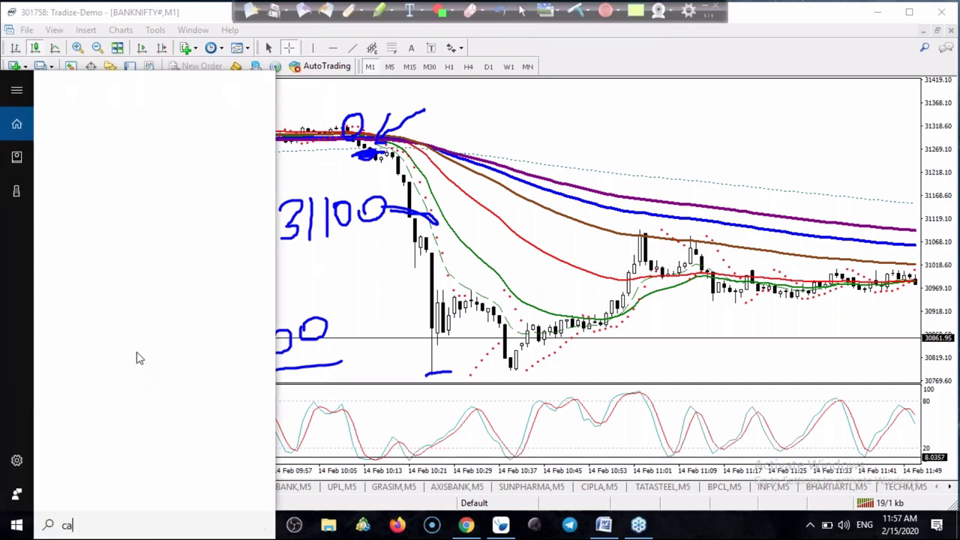
pyautogui.click(171, 142)
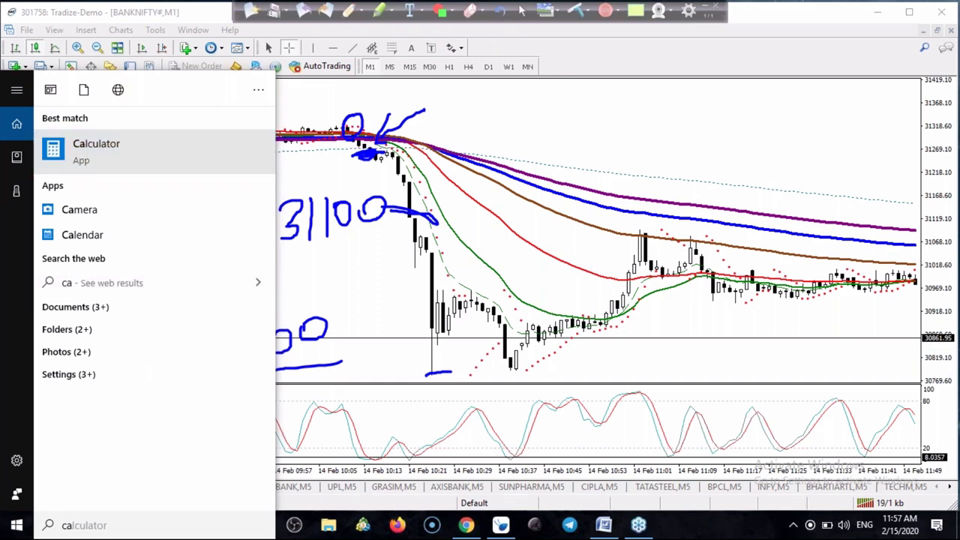
pyautogui.write('500 - 145')
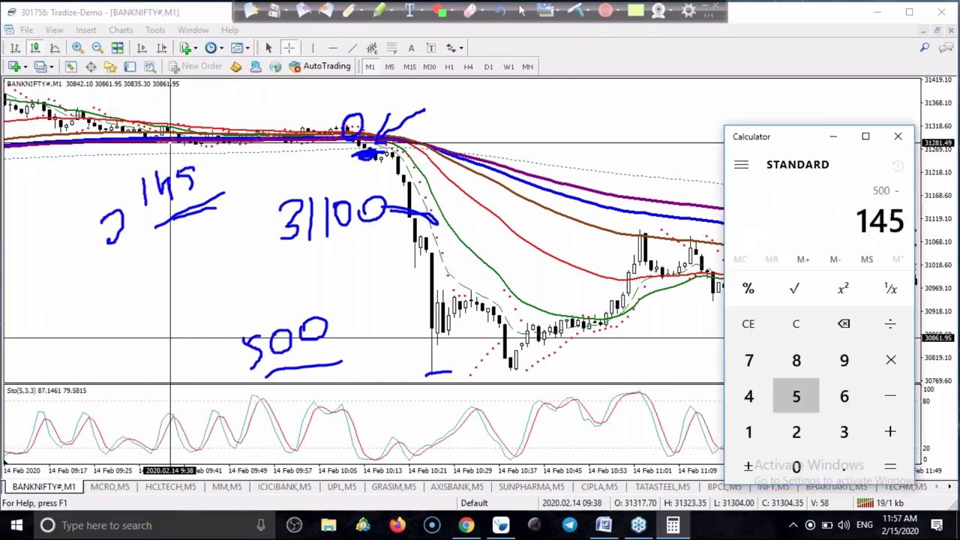
pyautogui.press('Return')
pyautogui.write('*')
pyautogui.write('20')
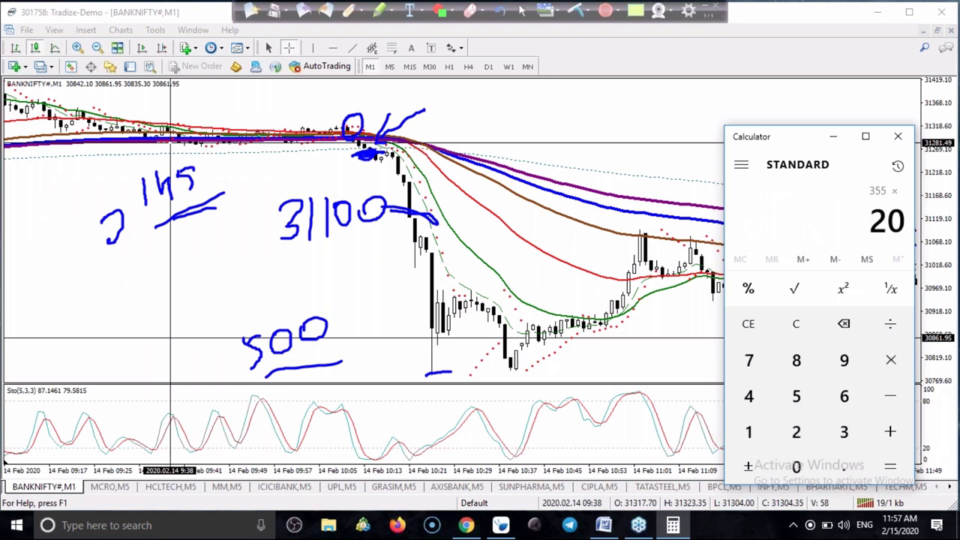
pyautogui.press('Return')
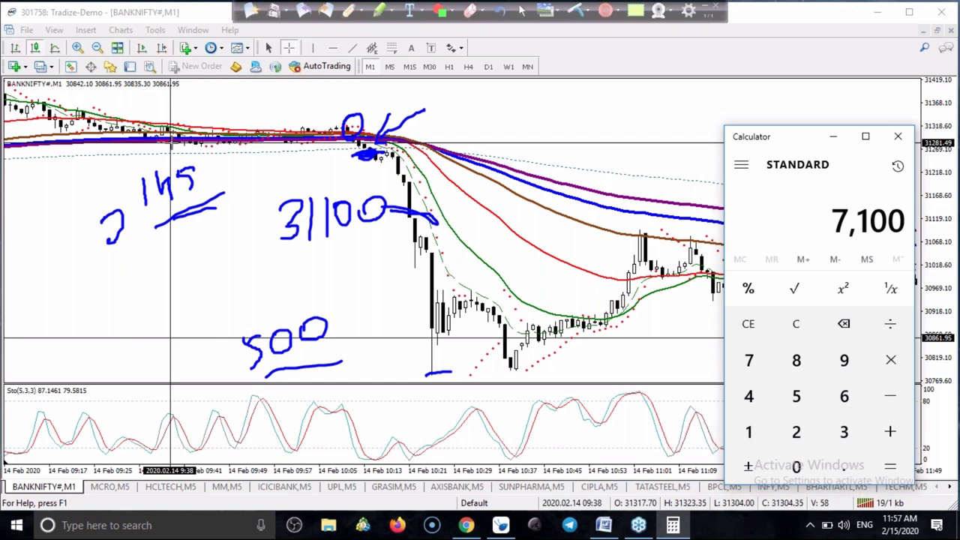
# Return to the BANKNIFTY# M1 chart, clear all handwritten annotations, and go back to the normal pointer.
pyautogui.click(266, 240)
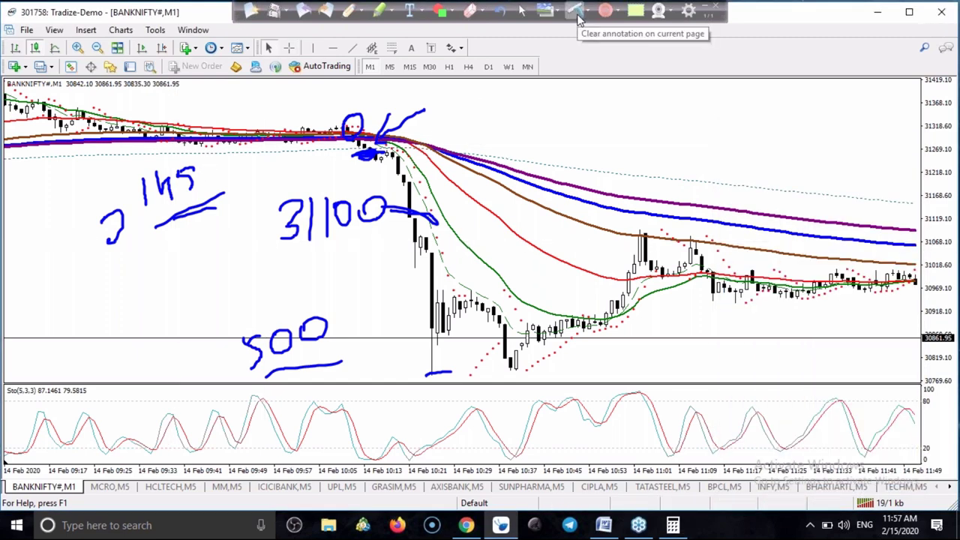
pyautogui.click(576, 9)
pyautogui.click(524, 12)
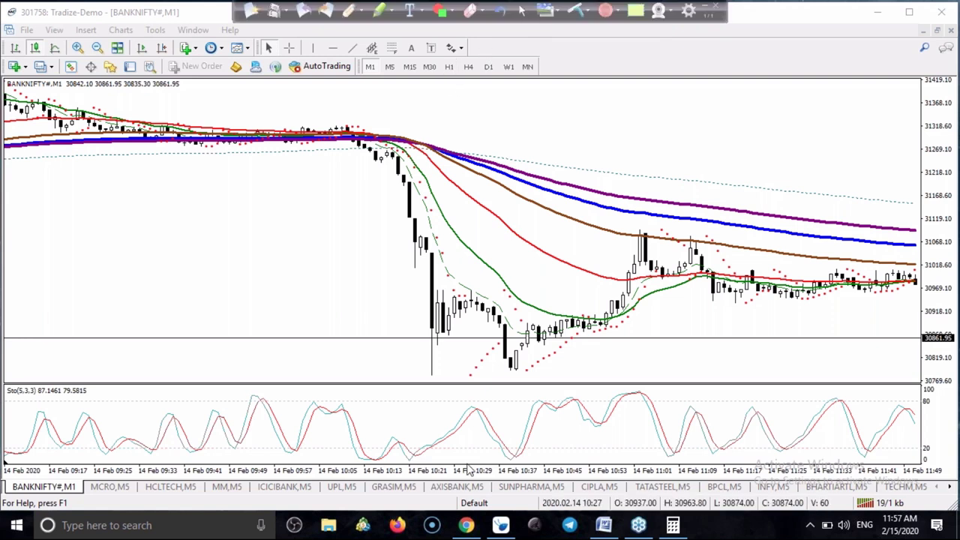
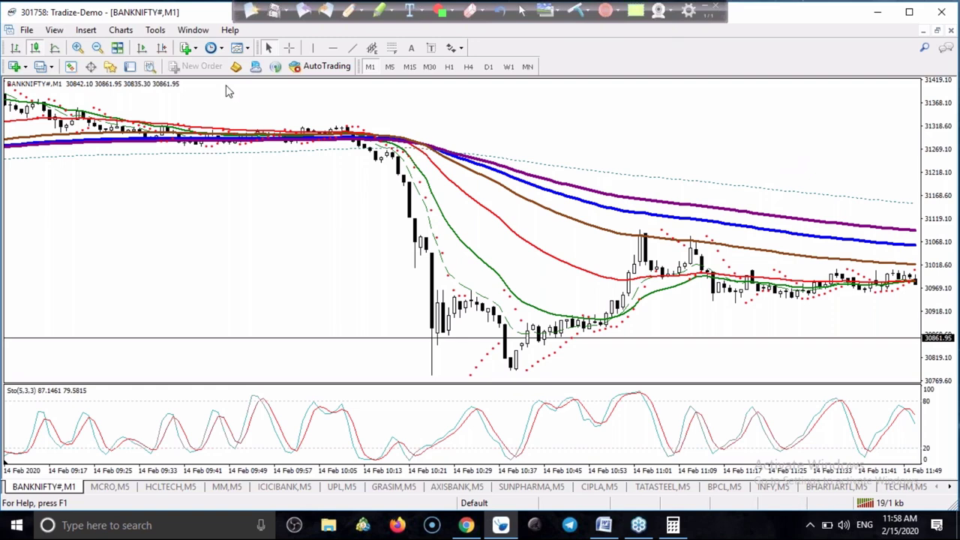
# Load the MCRO symbol from Market Watch into the chart, hide Market Watch, and view it on M5 and M15.
pyautogui.click(70, 66)
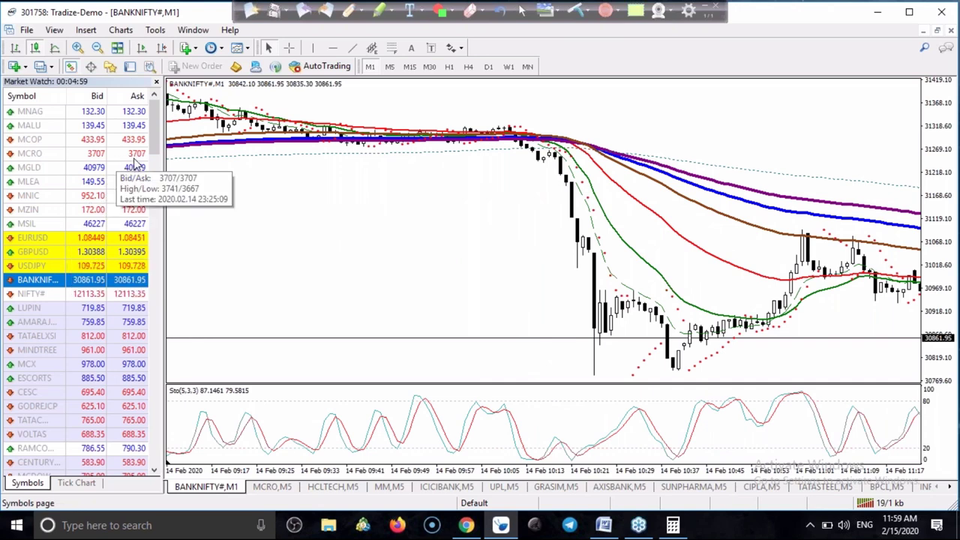
pyautogui.moveTo(138, 153); pyautogui.dragTo(322, 232)
pyautogui.click(157, 82)
pyautogui.click(389, 66)
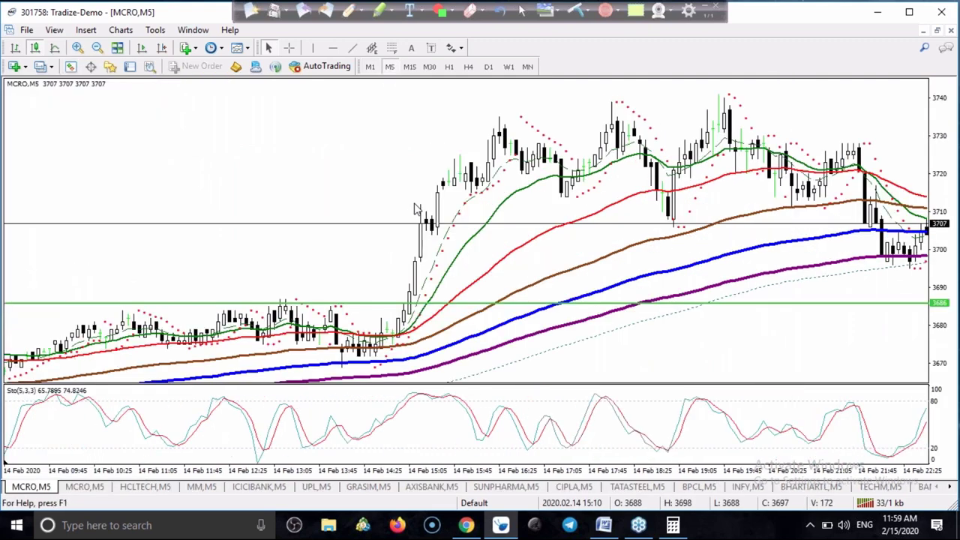
pyautogui.click(409, 67)
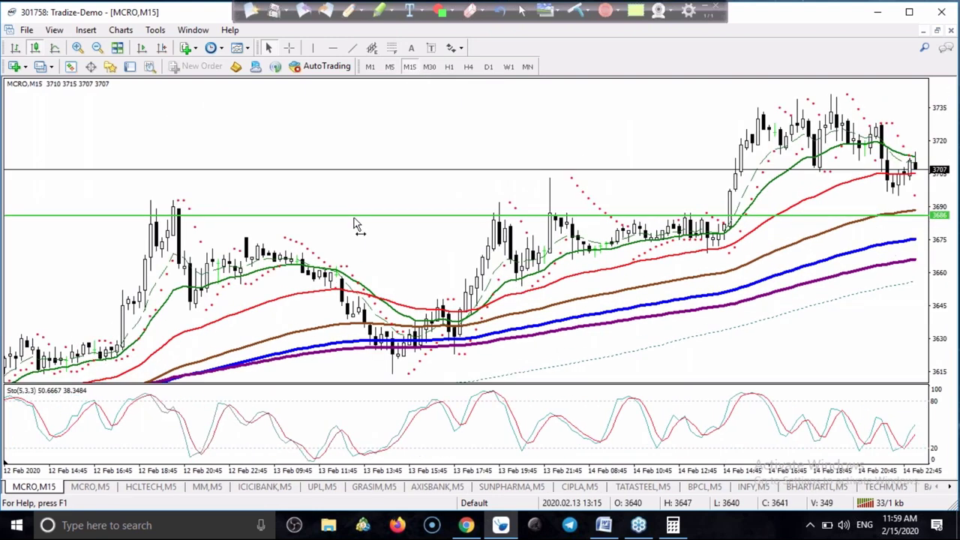
# Handwrite 3705 in the empty area above the MCRO M15 candles, underline it, and return to the normal pointer.
pyautogui.click(348, 10)
pyautogui.moveTo(309, 120); pyautogui.dragTo(324, 160)
pyautogui.moveTo(343, 120); pyautogui.dragTo(357, 158)
pyautogui.moveTo(384, 114)
pyautogui.mouseDown()
pyautogui.moveTo(390, 131)
pyautogui.moveTo(386, 119)
pyautogui.mouseUp()
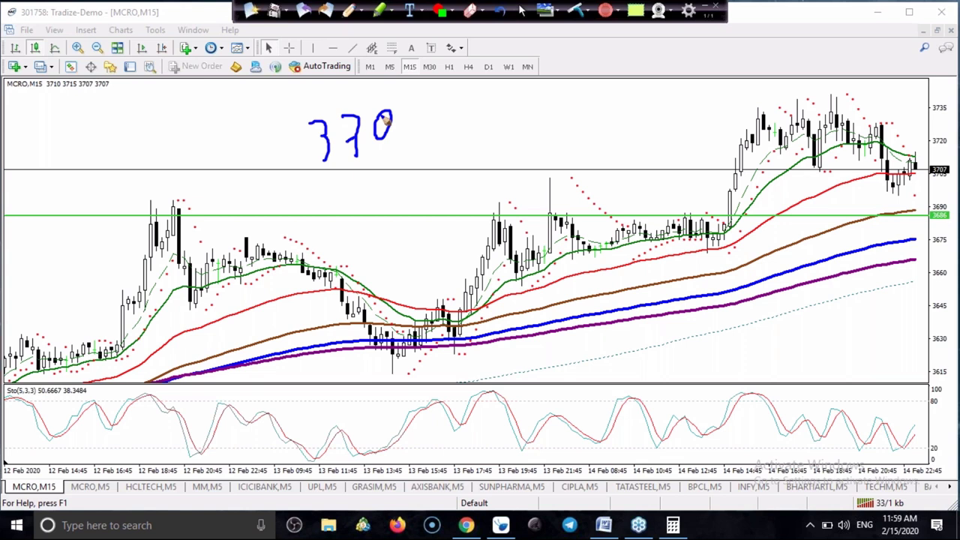
pyautogui.moveTo(411, 112)
pyautogui.mouseDown()
pyautogui.moveTo(411, 137)
pyautogui.moveTo(428, 109)
pyautogui.mouseUp()
pyautogui.moveTo(337, 175); pyautogui.dragTo(386, 165)
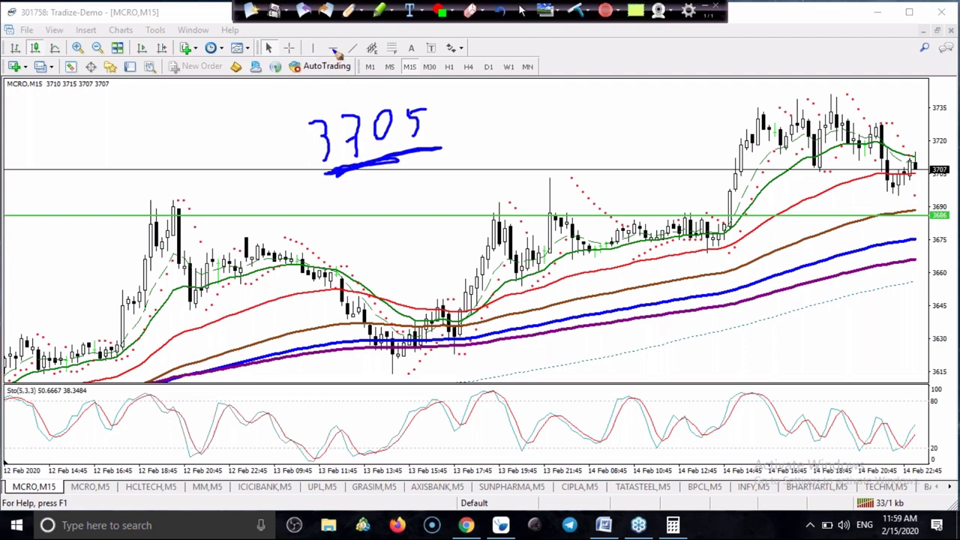
pyautogui.click(523, 10)
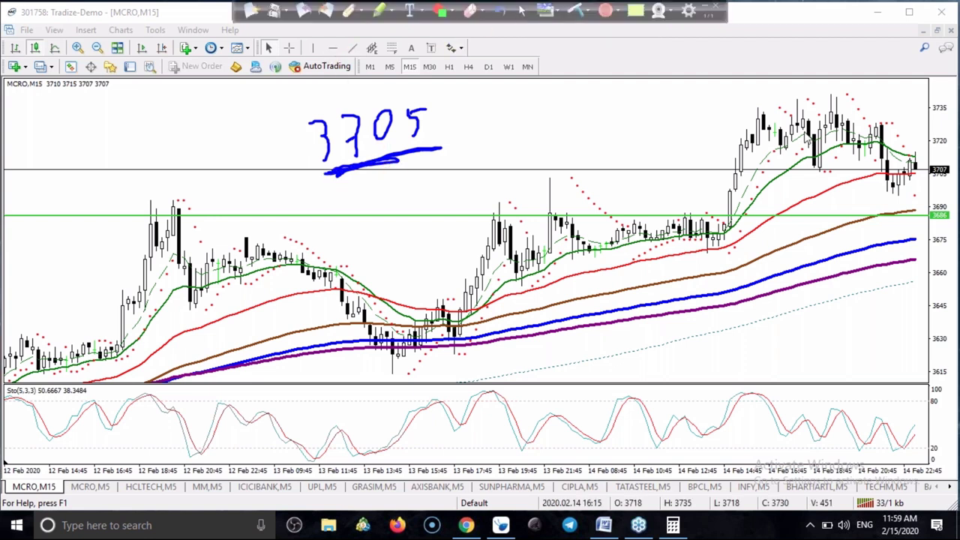
# Put the trading window back to its non-maximized size and narrow it slightly from its outer edge beside the price scale.
pyautogui.click(910, 13)
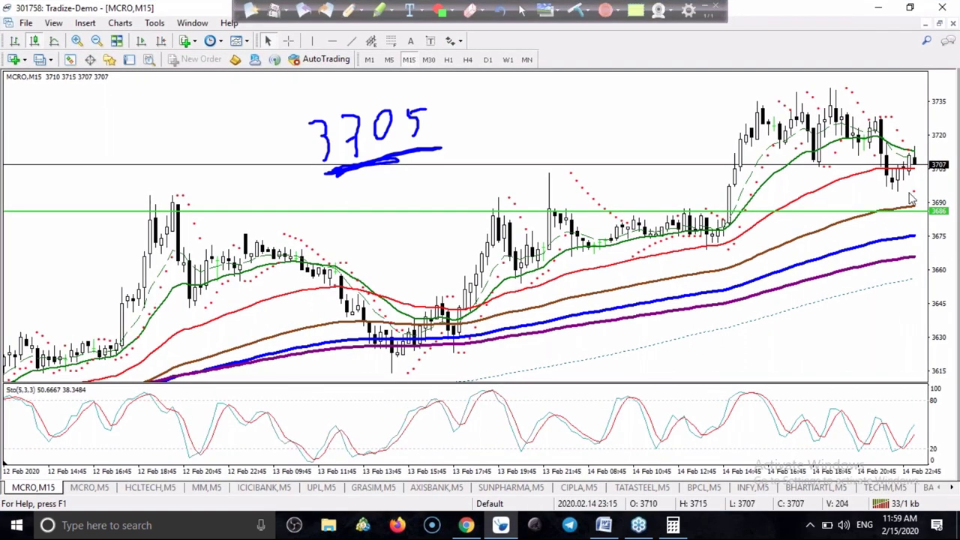
pyautogui.click(908, 9)
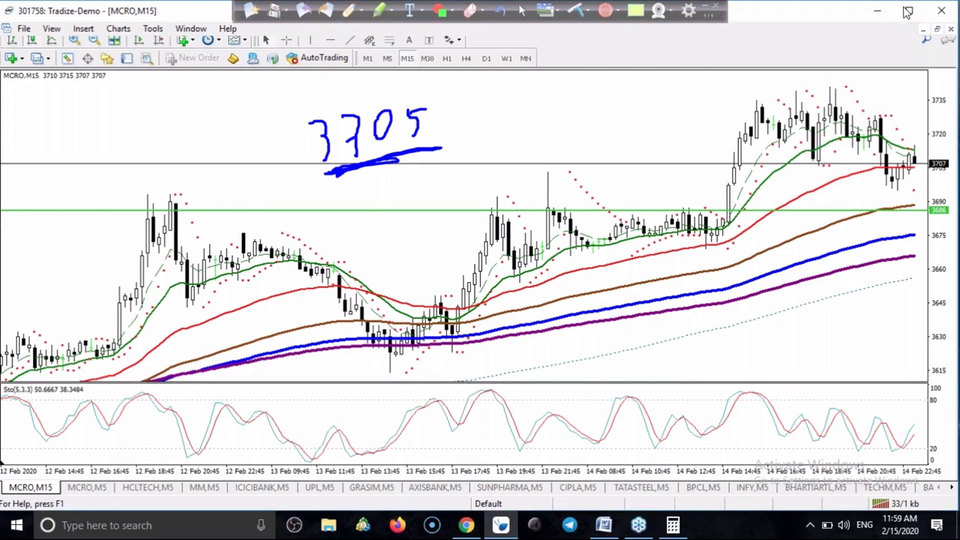
pyautogui.moveTo(951, 245); pyautogui.dragTo(920, 250)
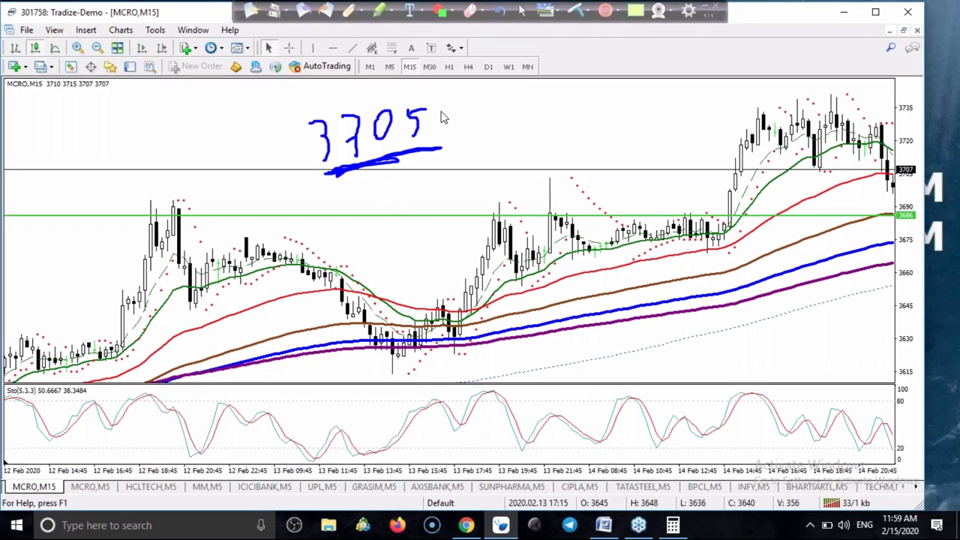
# Place a horizontal line at 3705 on the 13 Feb spike high, and clear the handwritten 3705 note.
pyautogui.click(333, 50)
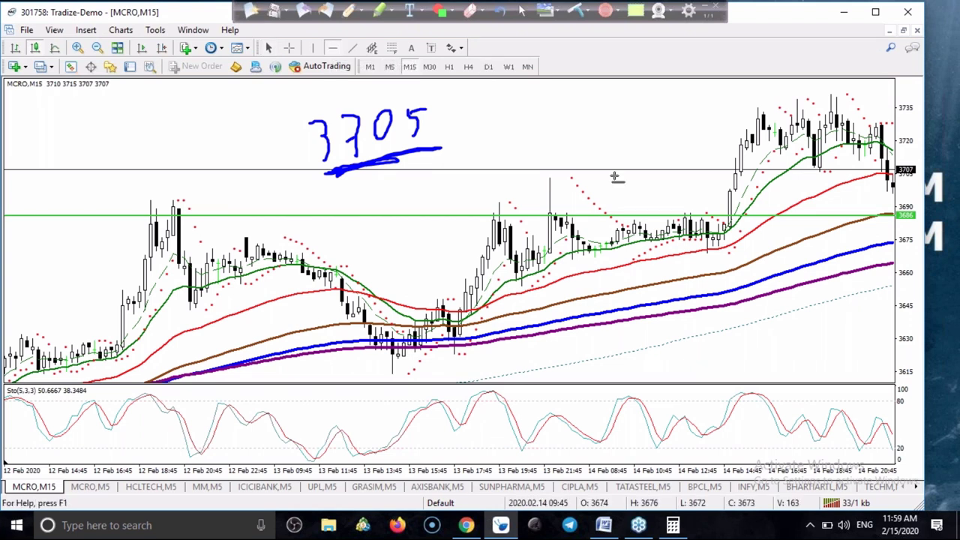
pyautogui.click(548, 173)
pyautogui.moveTo(548, 172); pyautogui.dragTo(549, 175)
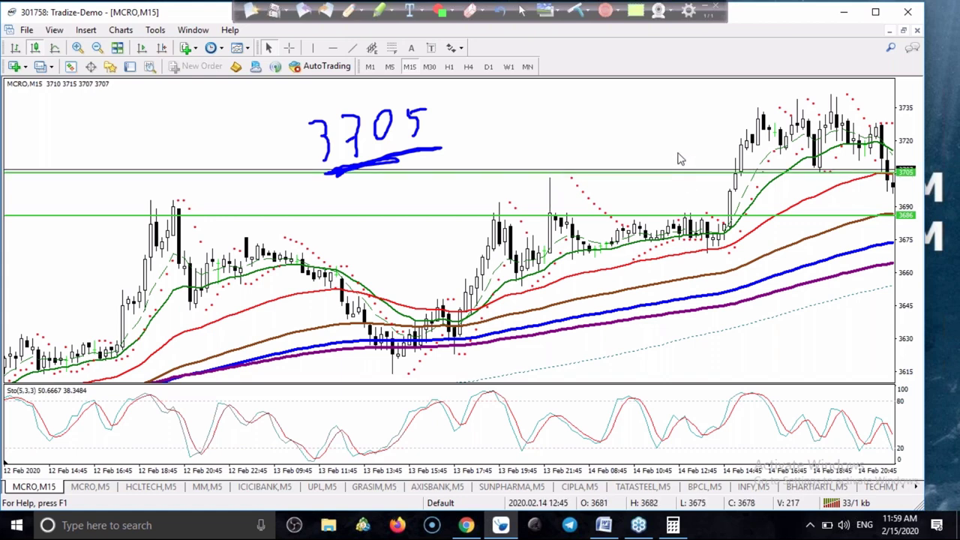
pyautogui.scroll(-2, 667, 155)
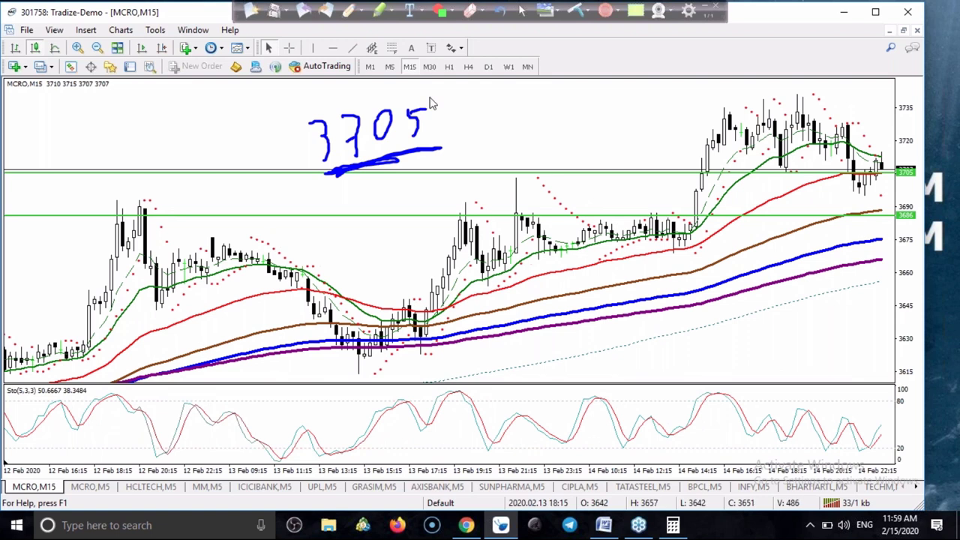
pyautogui.click(576, 12)
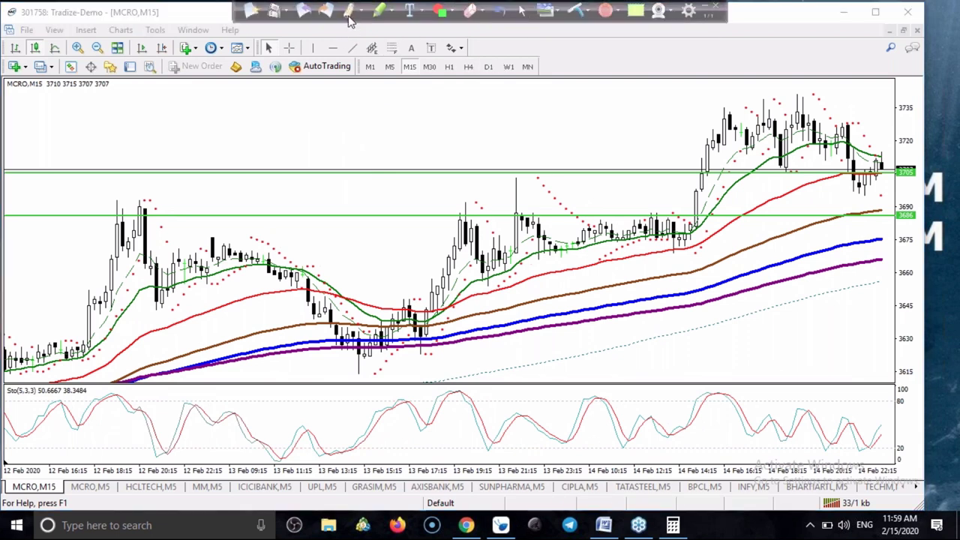
# Trace the 14 Feb rally above the 3705 line with the pen, check its peak with the crosshair, and clear the stroke.
pyautogui.moveTo(688, 168); pyautogui.dragTo(706, 171)
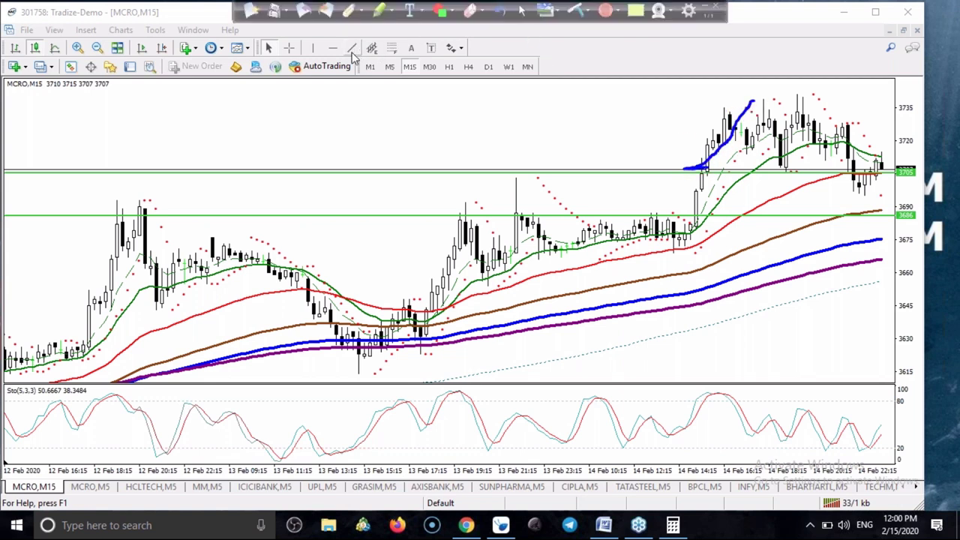
pyautogui.click(289, 48)
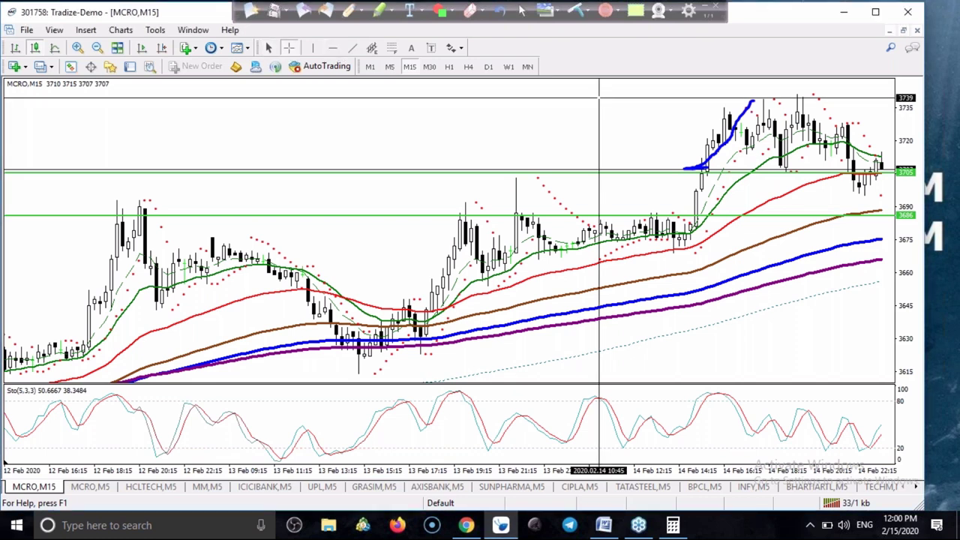
pyautogui.moveTo(761, 100); pyautogui.dragTo(759, 102)
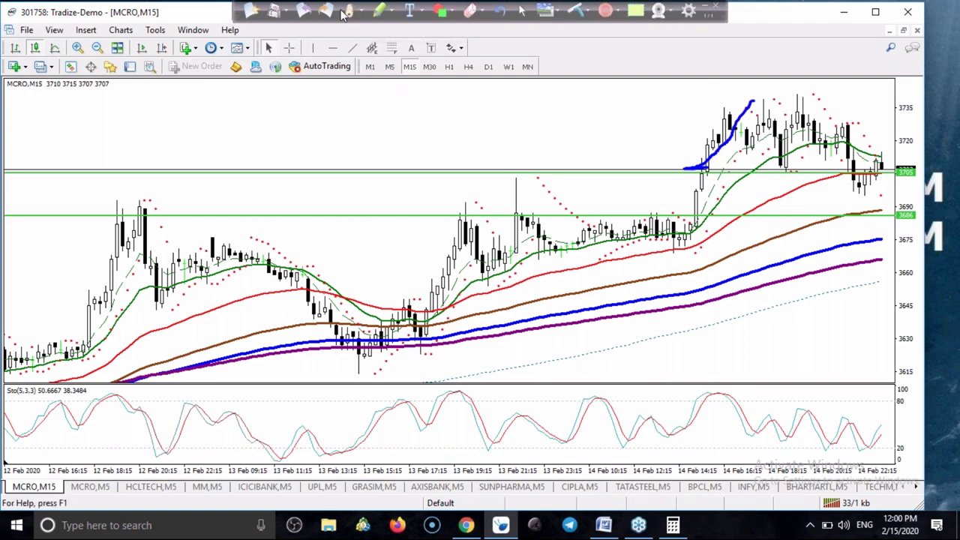
pyautogui.click(575, 15)
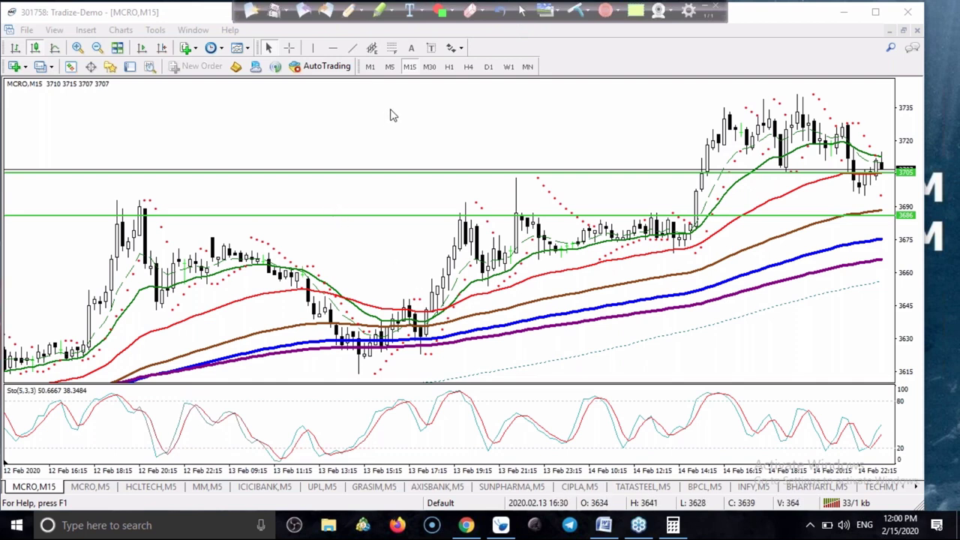
# Switch the MCRO chart to M5 and bring up its latest candles with auto scroll and chart shift on.
pyautogui.click(389, 67)
pyautogui.hscroll(-3, 292, 212)
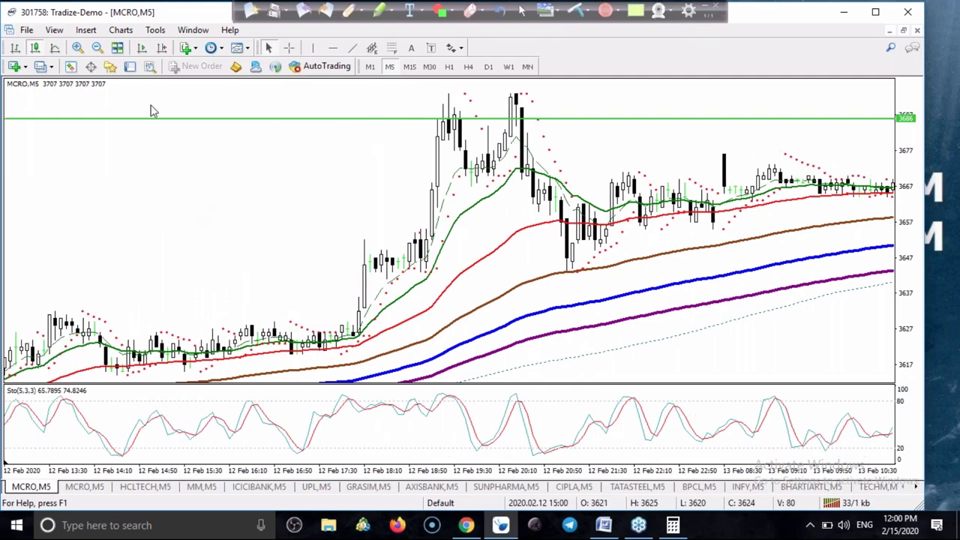
pyautogui.hscroll(10, 152, 110)
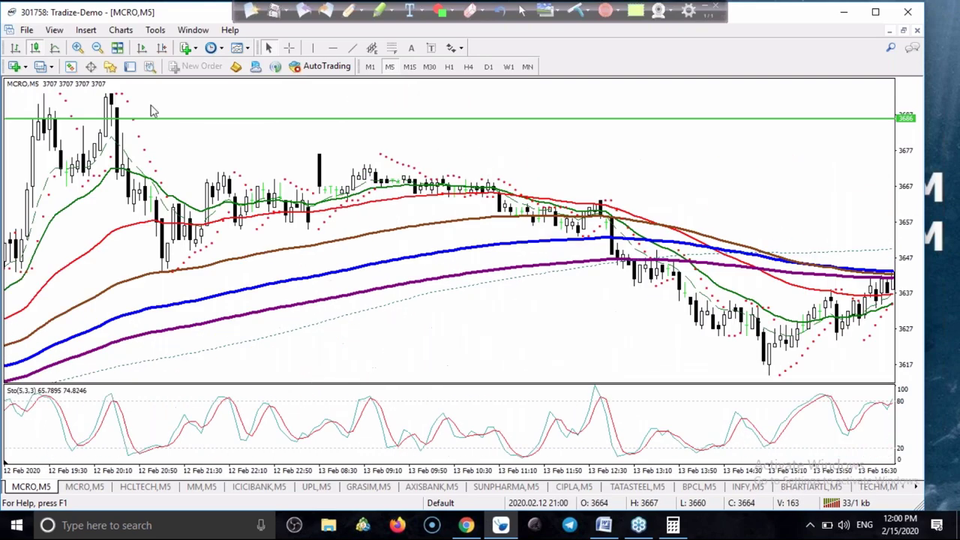
pyautogui.hscroll(15, 152, 110)
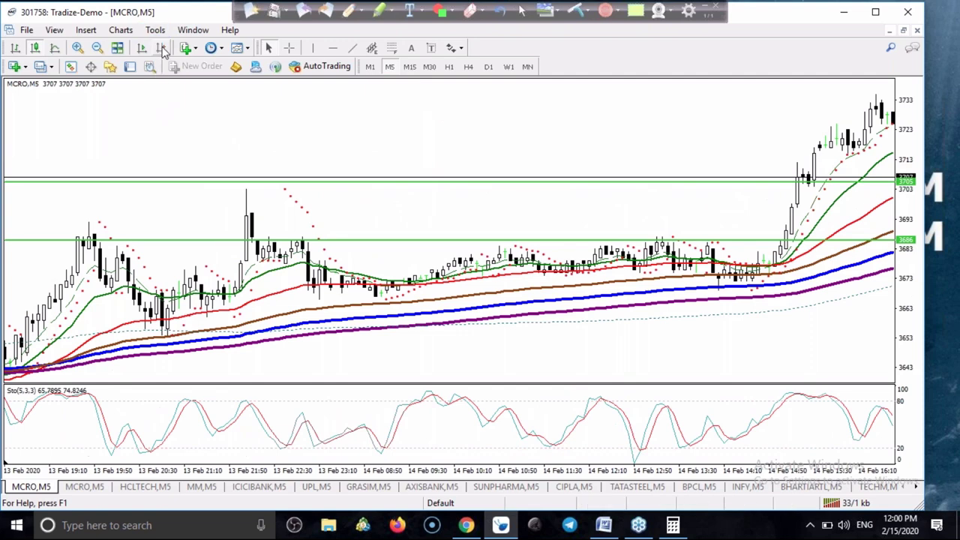
pyautogui.click(163, 48)
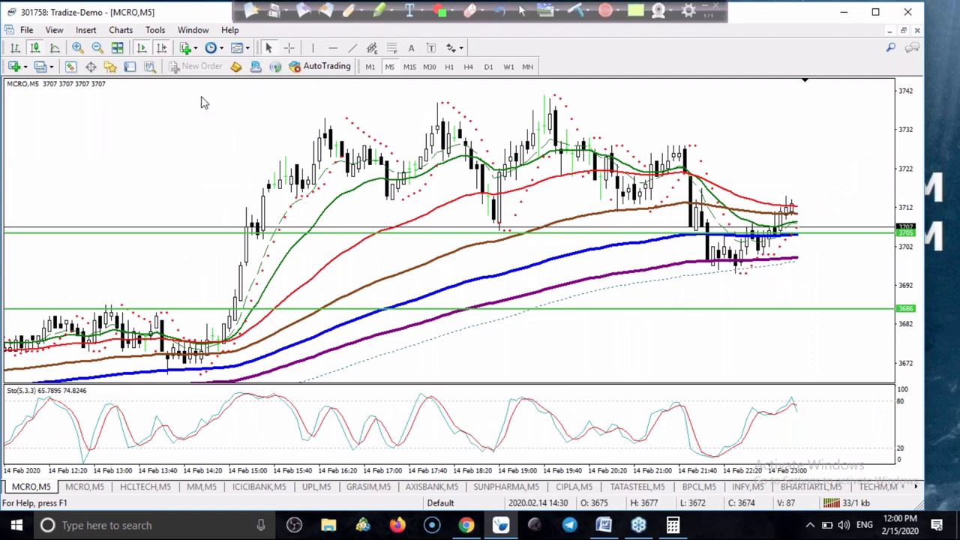
# Add a vertical line to the M5 chart and move it to the first candles of 14 Feb at 08:40.
pyautogui.click(312, 47)
pyautogui.click(38, 258)
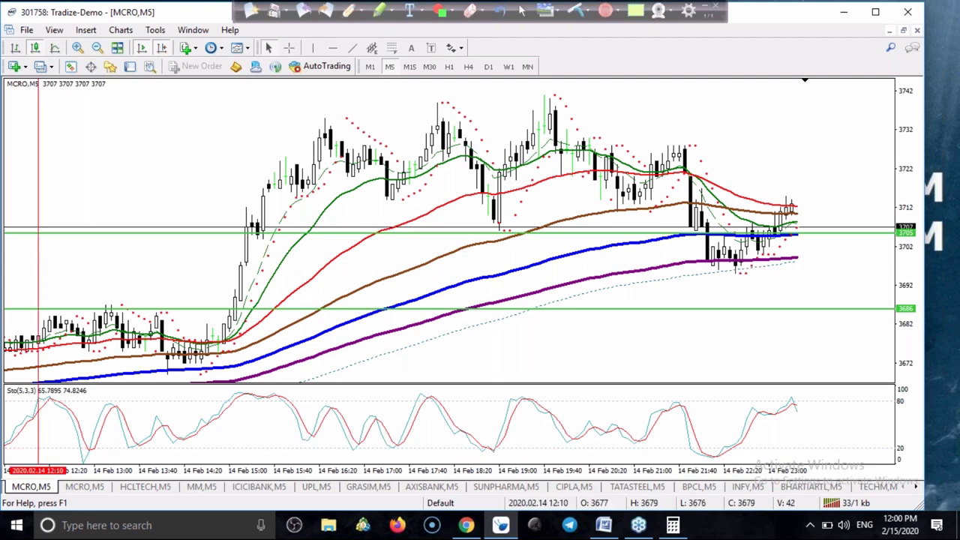
pyautogui.scroll(5, 210, 244)
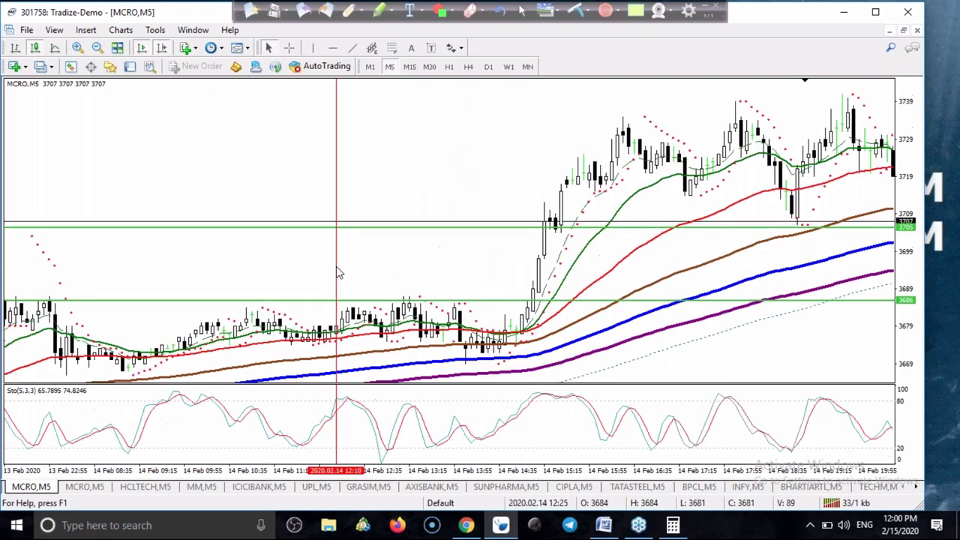
pyautogui.moveTo(343, 281); pyautogui.dragTo(34, 252)
pyautogui.scroll(3, 150, 246)
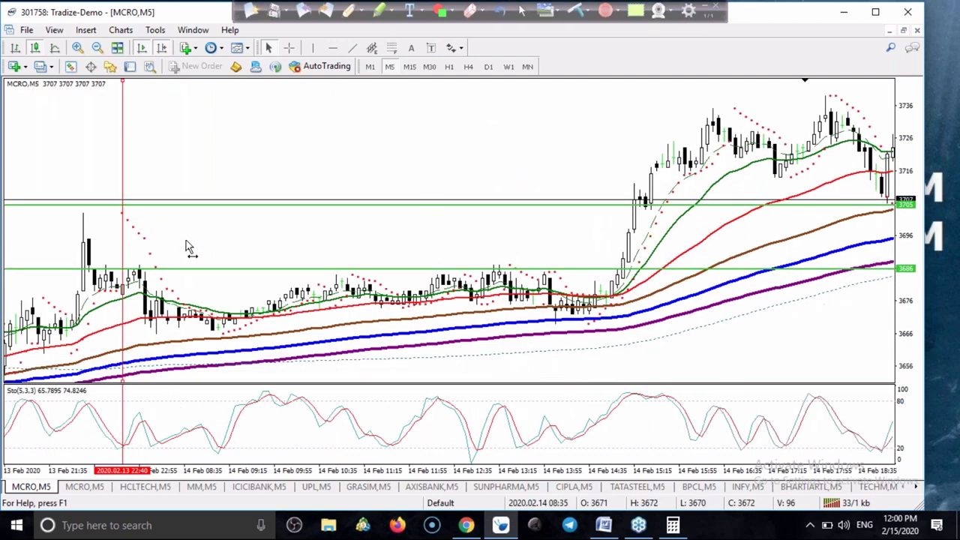
pyautogui.moveTo(188, 244); pyautogui.dragTo(260, 240)
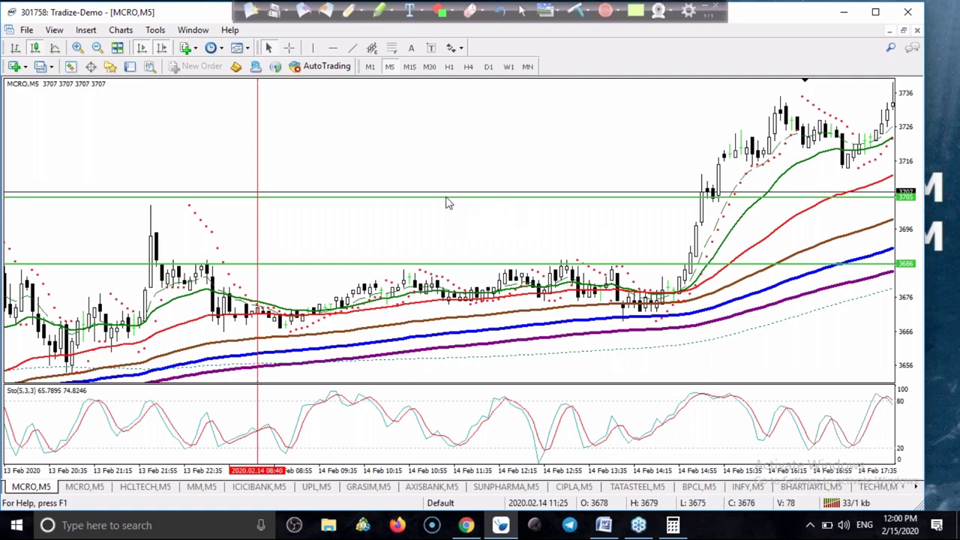
pyautogui.moveTo(452, 174); pyautogui.dragTo(587, 170)
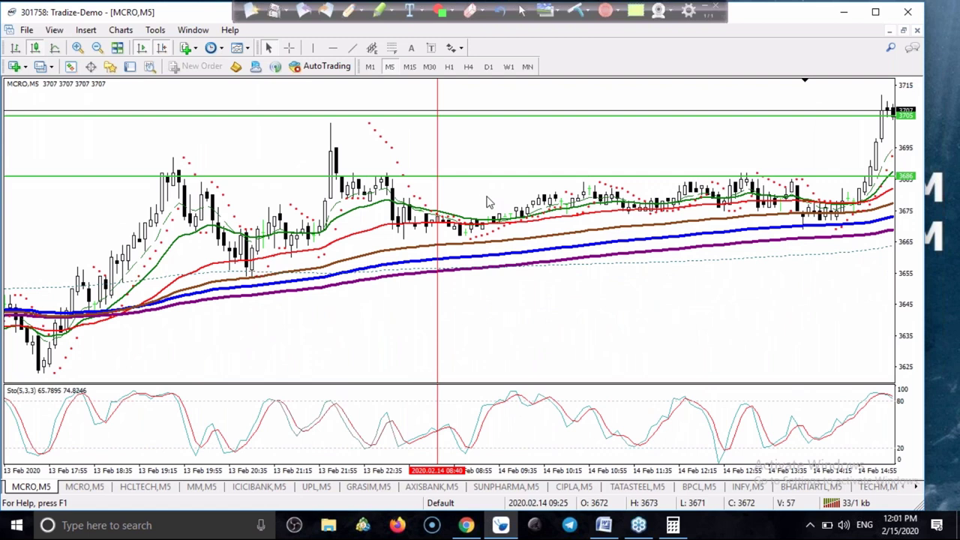
# View the marked day on M15, return to M5, and turn off chart shift and auto scroll.
pyautogui.click(410, 75)
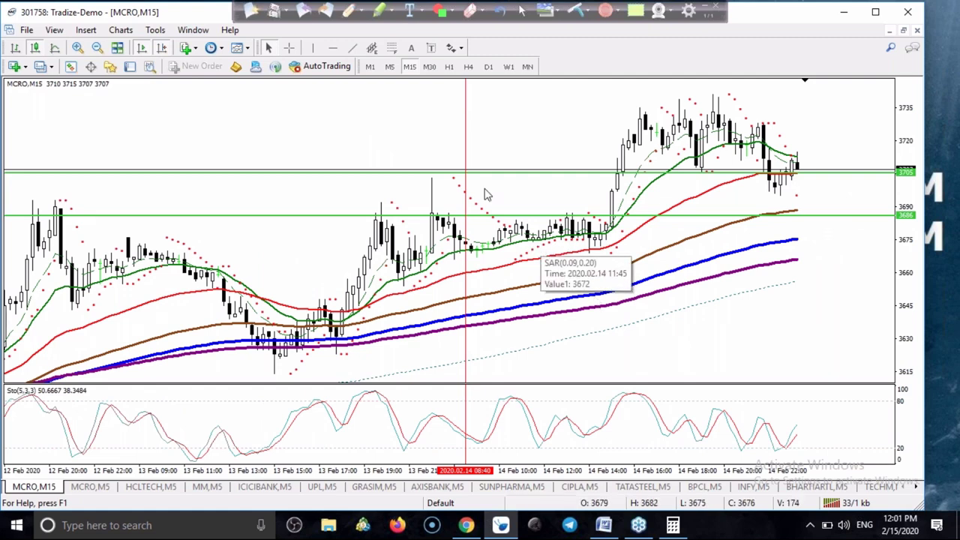
pyautogui.click(390, 66)
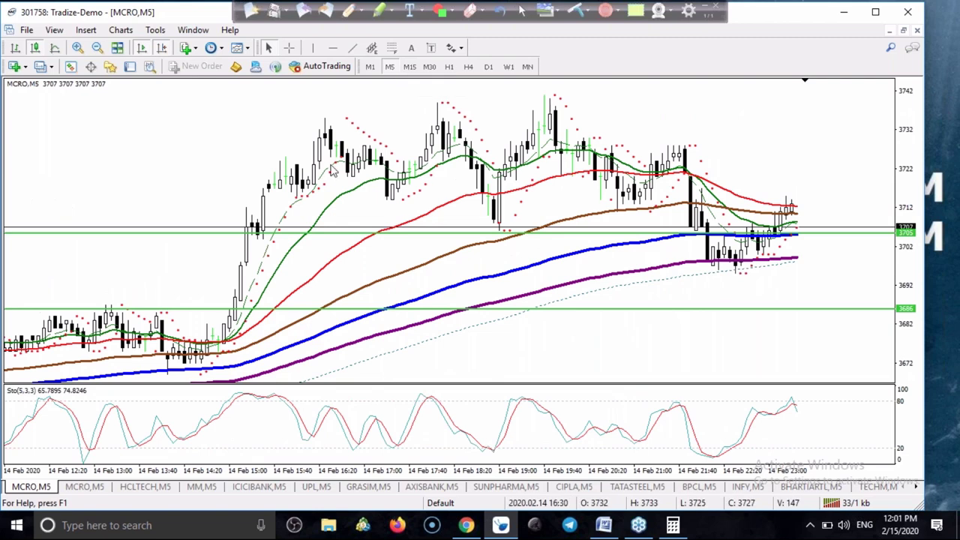
pyautogui.click(160, 51)
# Examine the sideways price action after the 14 Feb 08:40 vertical line, following its candles with the crosshair.
pyautogui.scroll(-5, 156, 137)
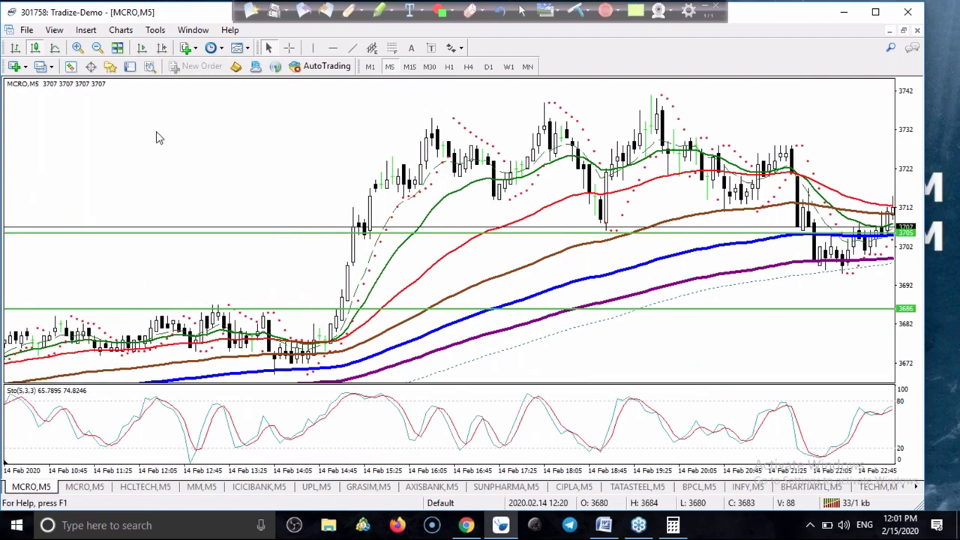
pyautogui.scroll(-8, 156, 137)
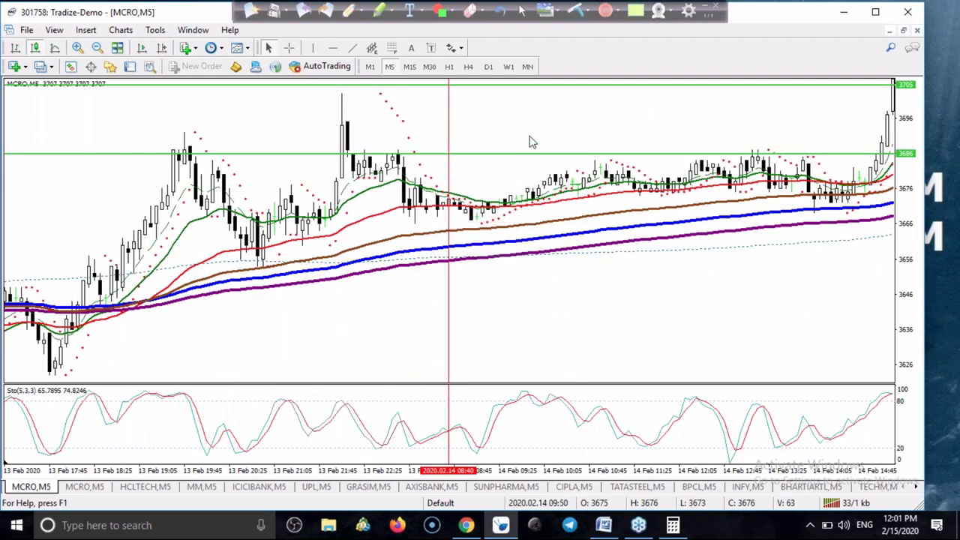
pyautogui.scroll(5, 531, 139)
pyautogui.scroll(4, 537, 203)
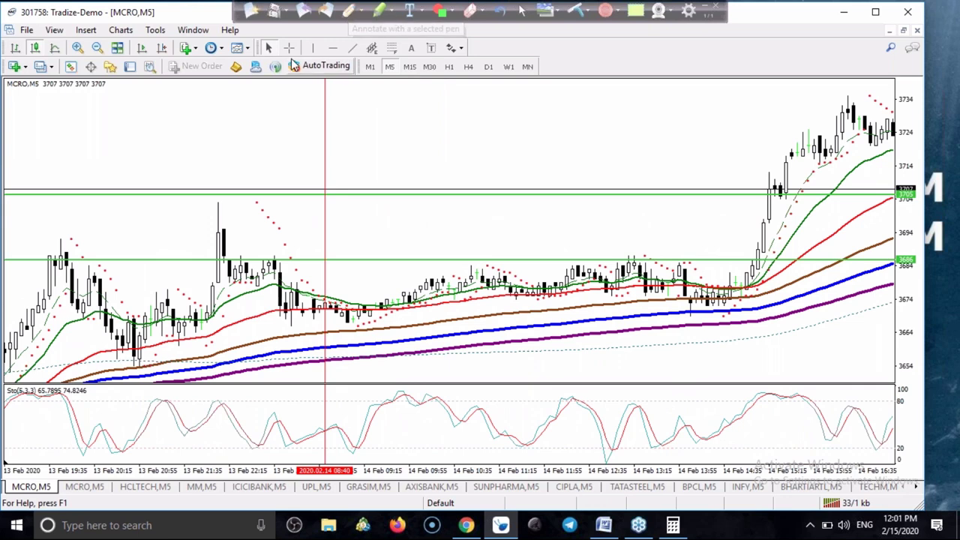
pyautogui.click(288, 47)
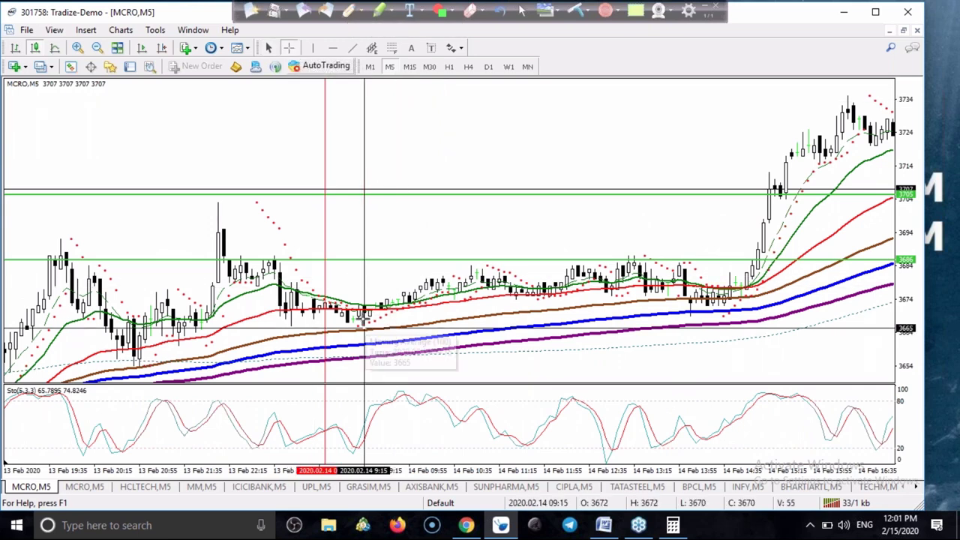
pyautogui.moveTo(379, 299); pyautogui.dragTo(641, 252)
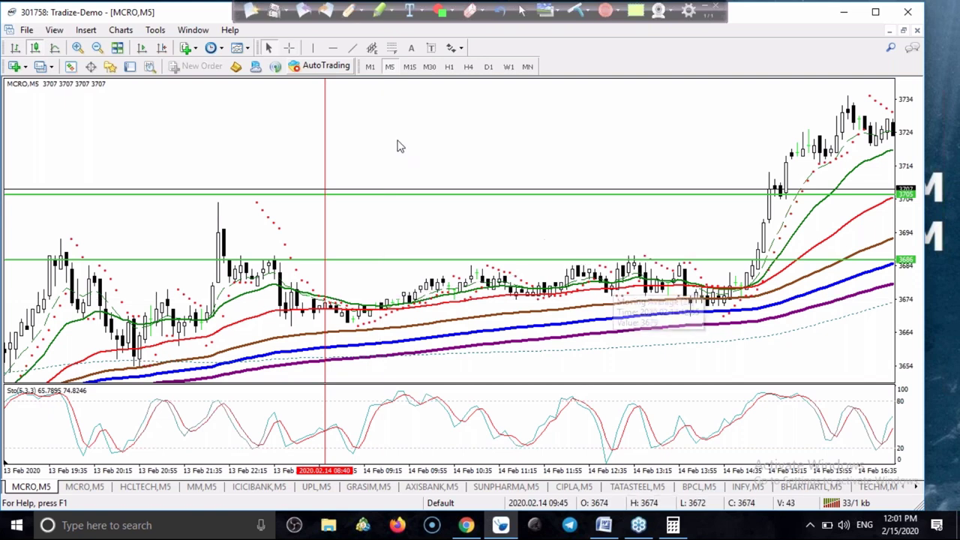
# Mark the pre-breakout candles and the breakout above the 3686 line with pen strokes on the M5 chart, and clear the marks.
pyautogui.scroll(-8, 461, 147)
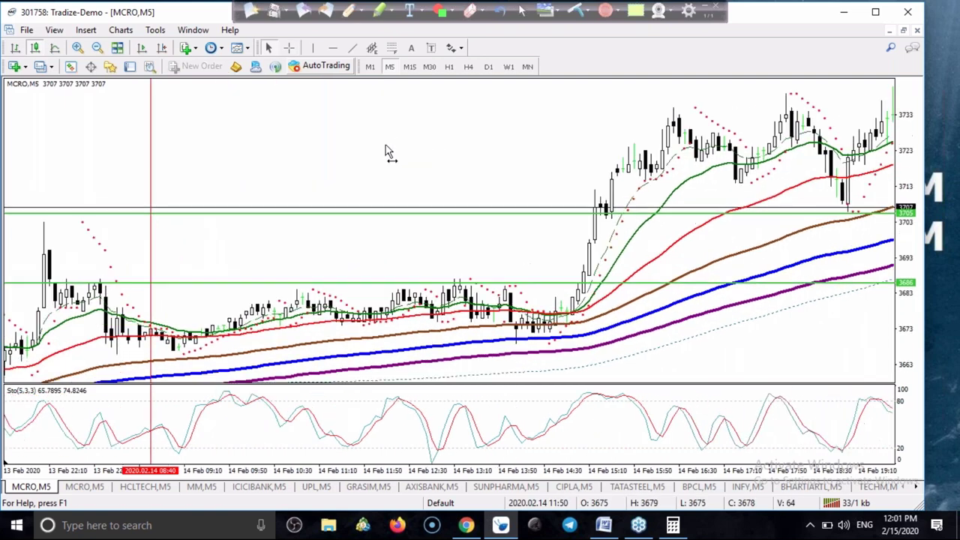
pyautogui.click(348, 15)
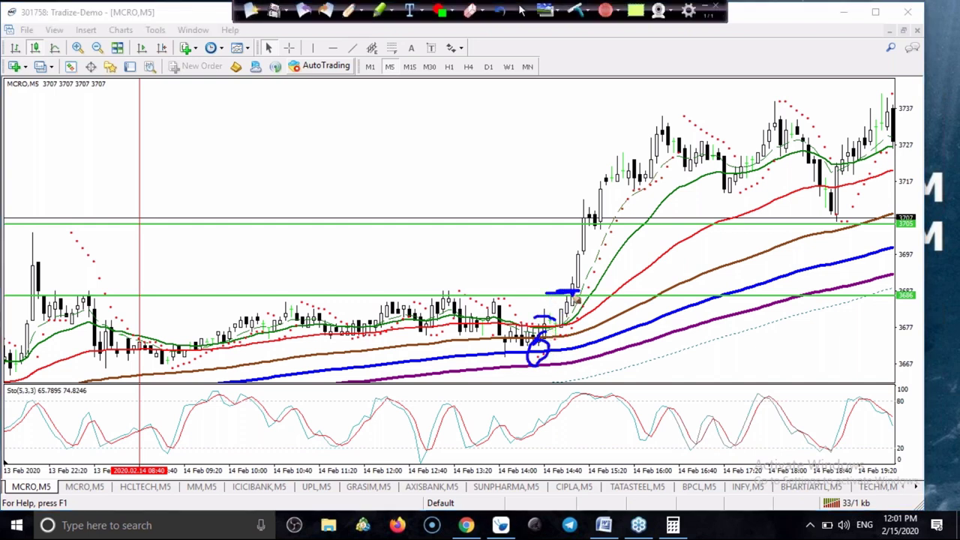
pyautogui.moveTo(628, 290); pyautogui.dragTo(609, 281)
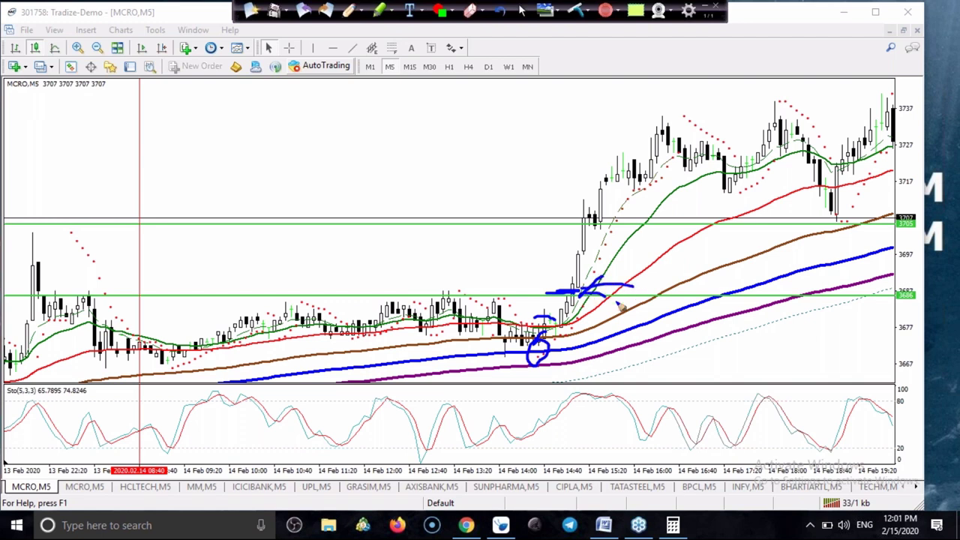
pyautogui.click(574, 10)
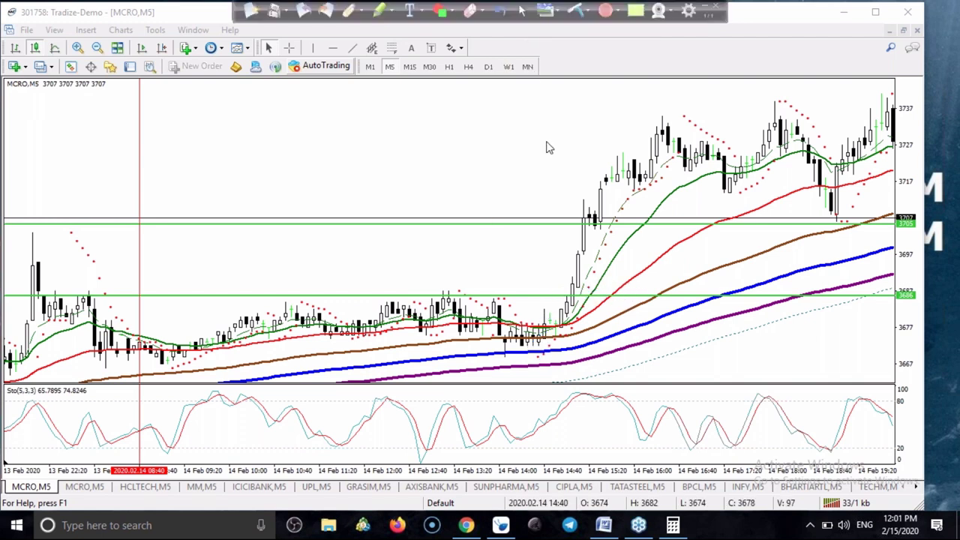
# Examine the swings after the 14 Feb breakout and measure the moves around 17:30 and 19:10 with the crosshair.
pyautogui.moveTo(547, 146); pyautogui.dragTo(342, 179)
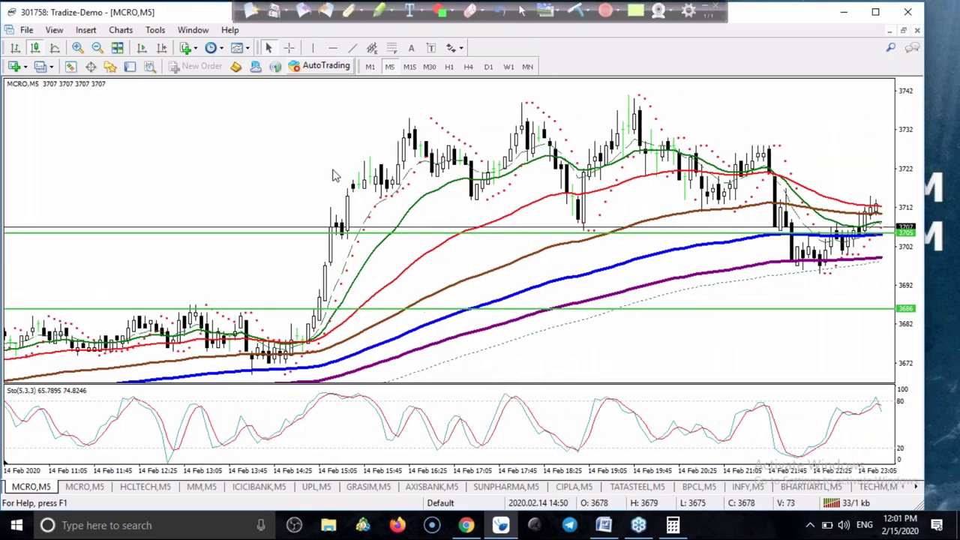
pyautogui.click(288, 48)
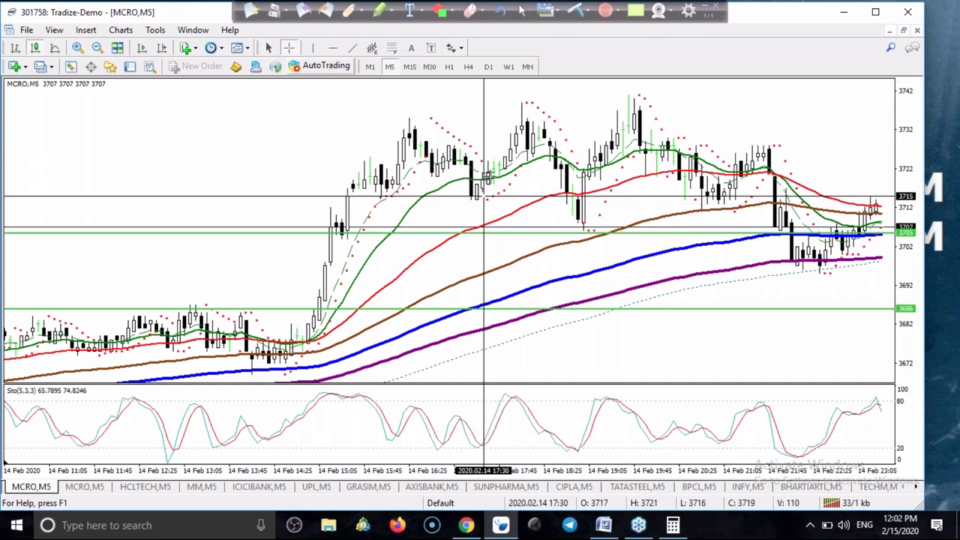
pyautogui.moveTo(498, 156); pyautogui.dragTo(527, 101)
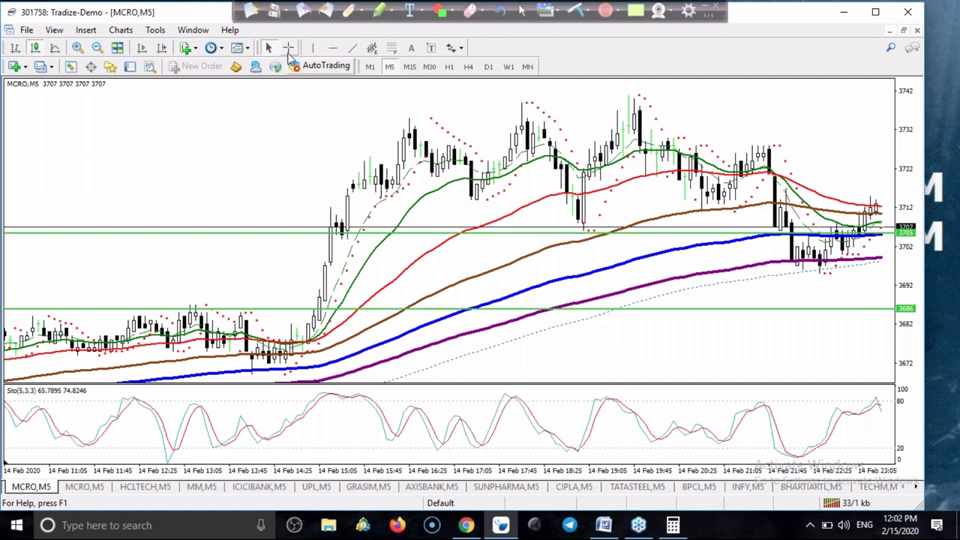
pyautogui.click(288, 47)
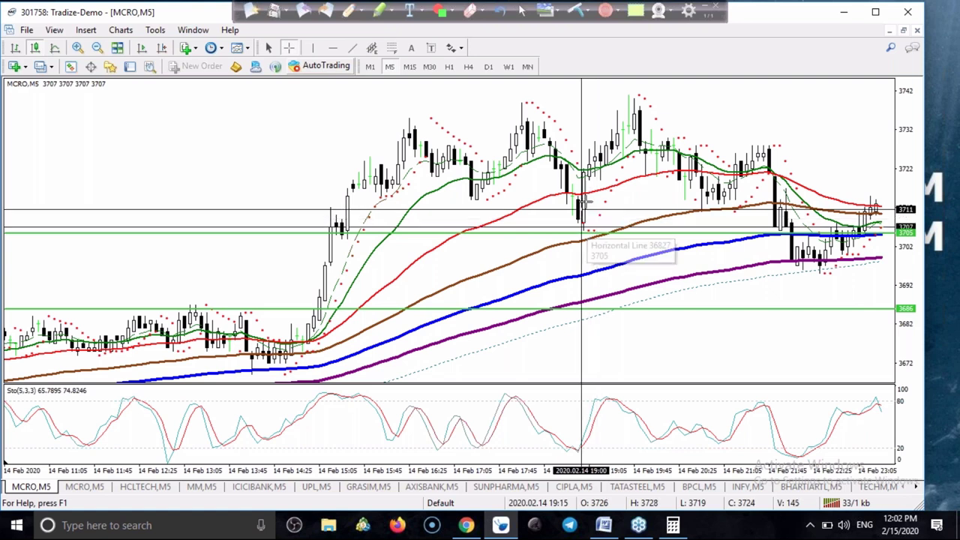
pyautogui.moveTo(594, 146); pyautogui.dragTo(596, 176)
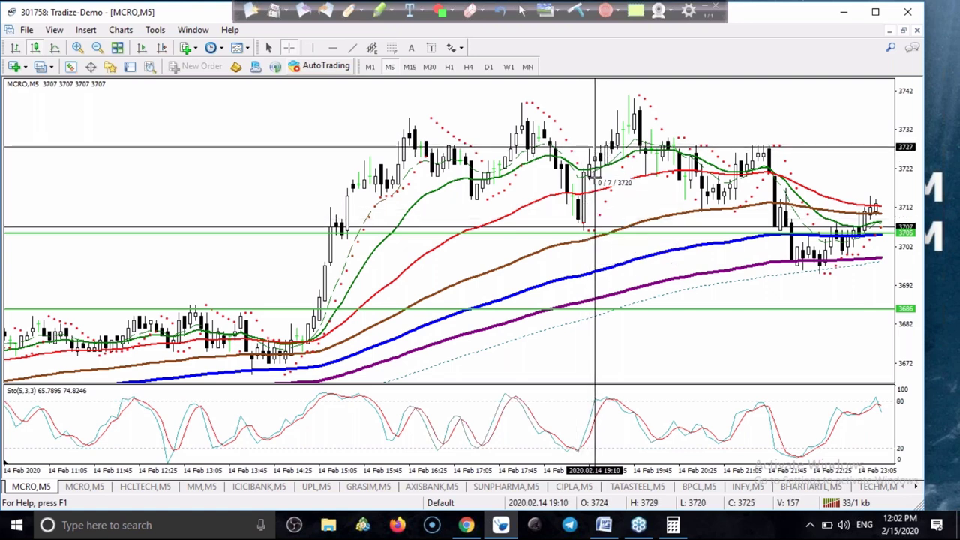
pyautogui.moveTo(597, 180); pyautogui.dragTo(634, 95)
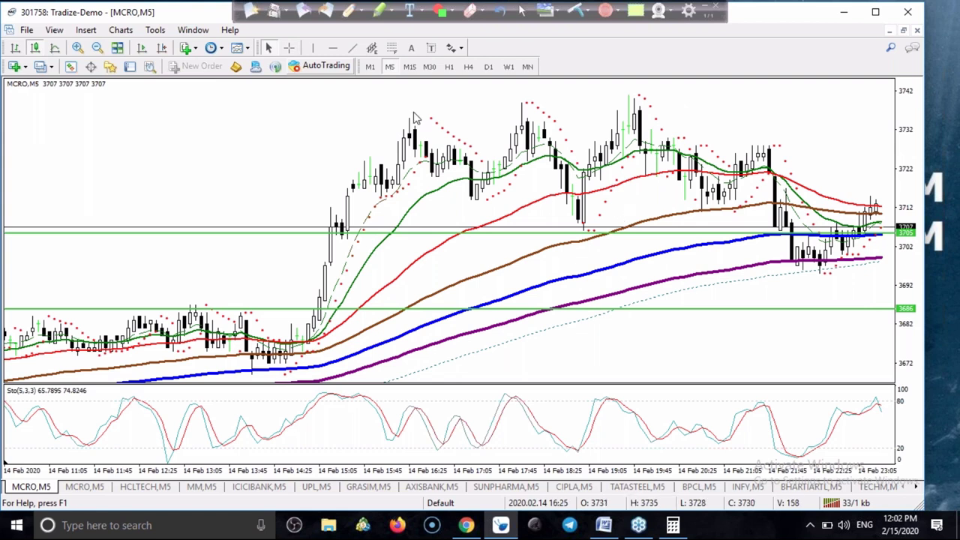
# Turn on chart shift and measure the fall after 21:20 and the rise after 22:35 with the crosshair.
pyautogui.click(162, 48)
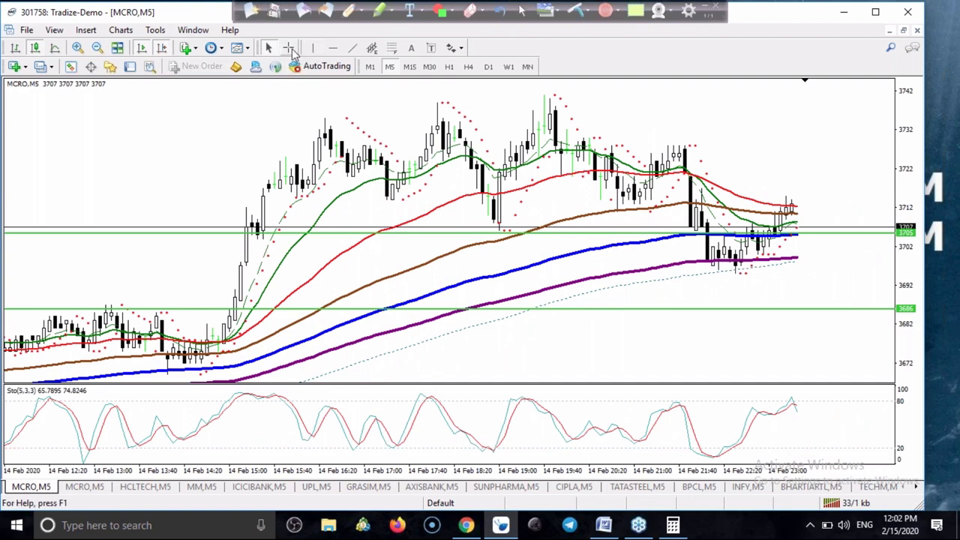
pyautogui.click(289, 47)
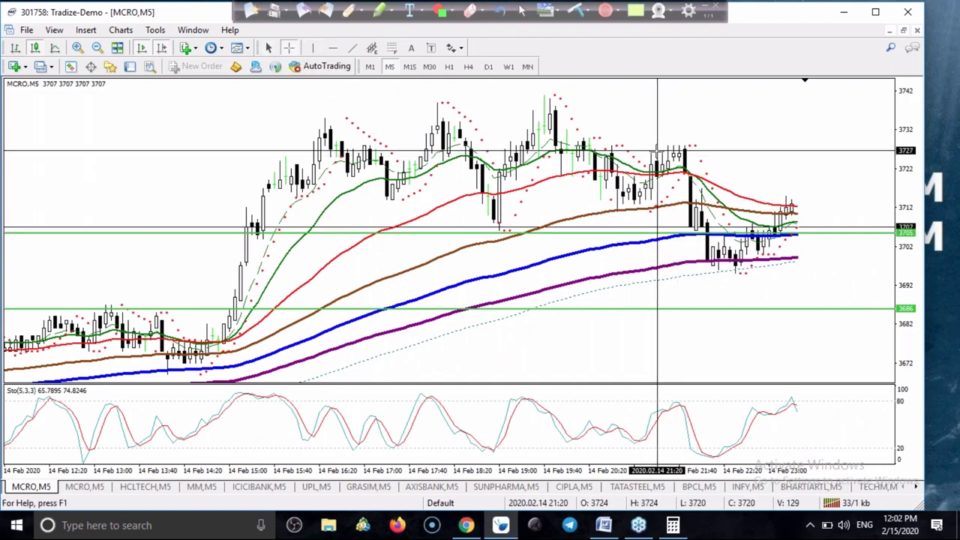
pyautogui.moveTo(658, 151); pyautogui.dragTo(689, 183)
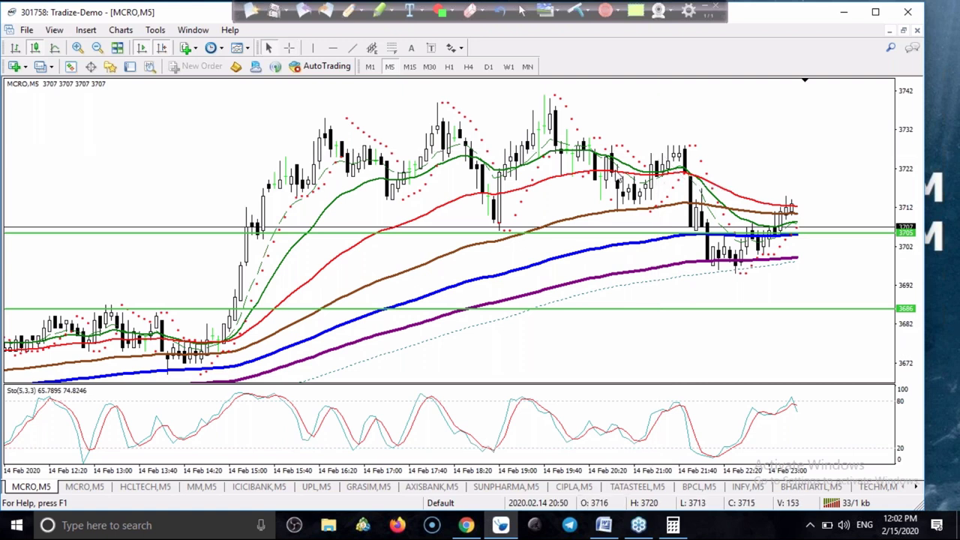
pyautogui.click(289, 47)
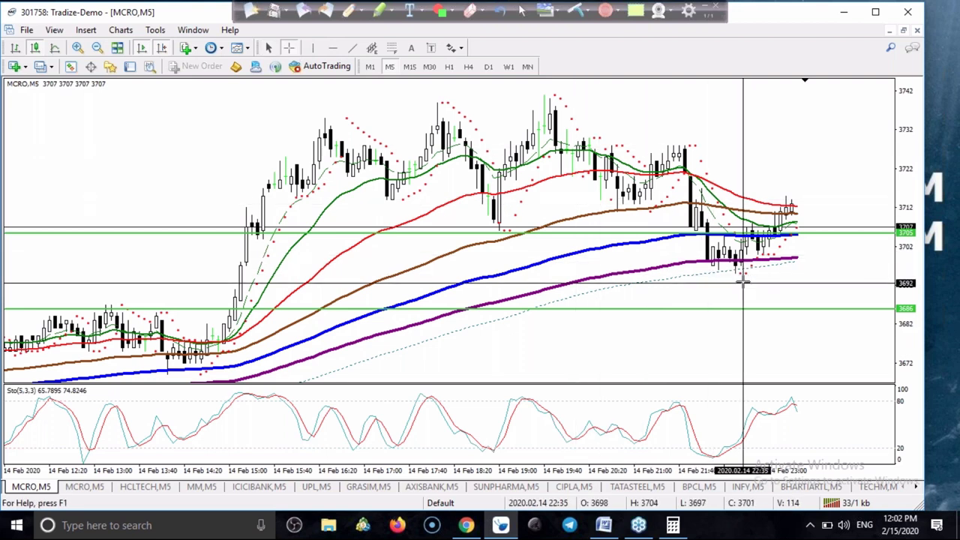
pyautogui.moveTo(741, 245)
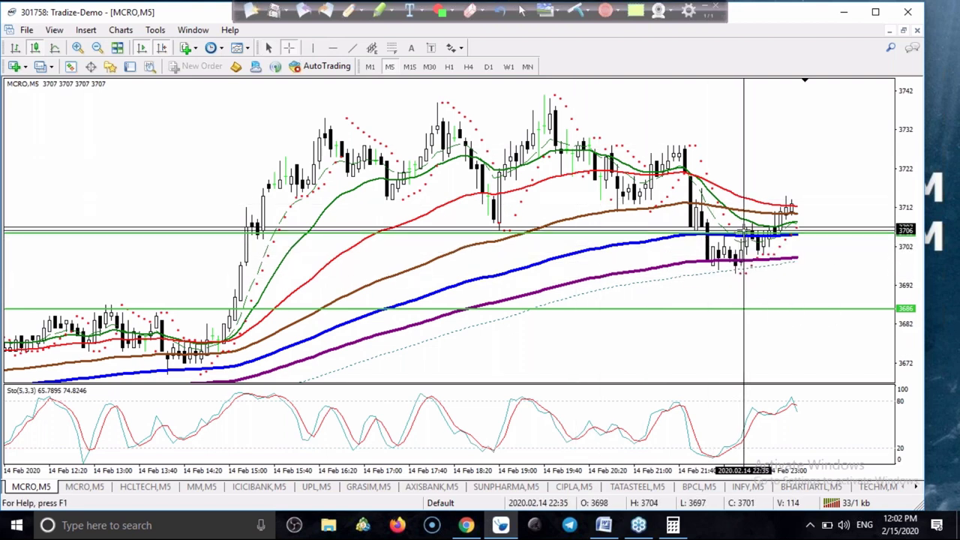
pyautogui.moveTo(746, 229); pyautogui.dragTo(786, 230)
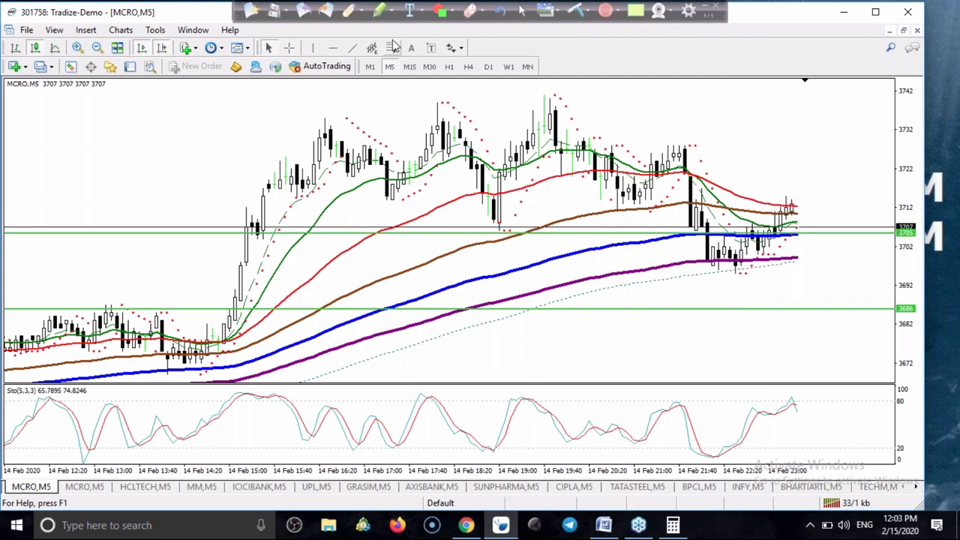
# Handwrite 5 and the ratio 4 : 1 on the chart, with ×2 giving 8% and ×1 giving 1% beneath it.
pyautogui.click(348, 11)
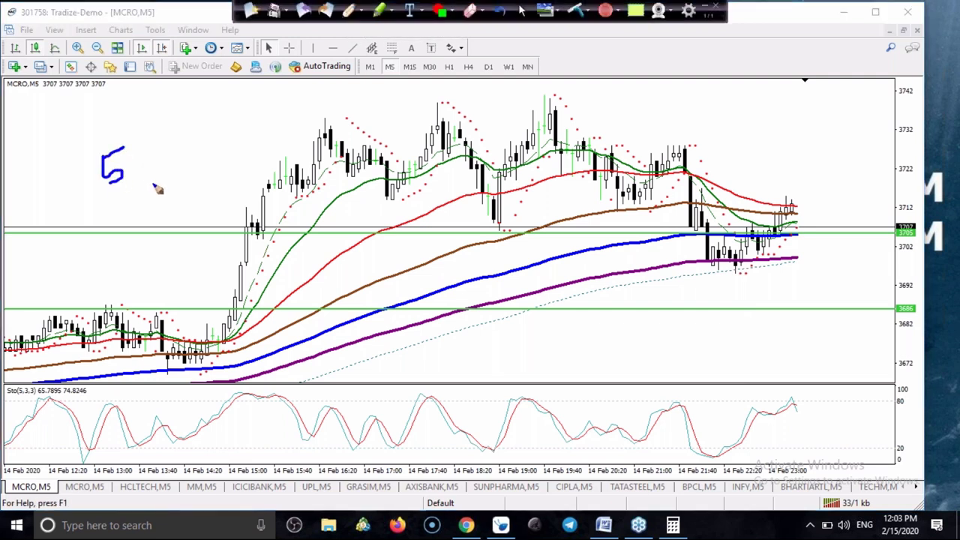
pyautogui.click(183, 178)
pyautogui.click(197, 195)
pyautogui.moveTo(207, 160); pyautogui.dragTo(224, 196)
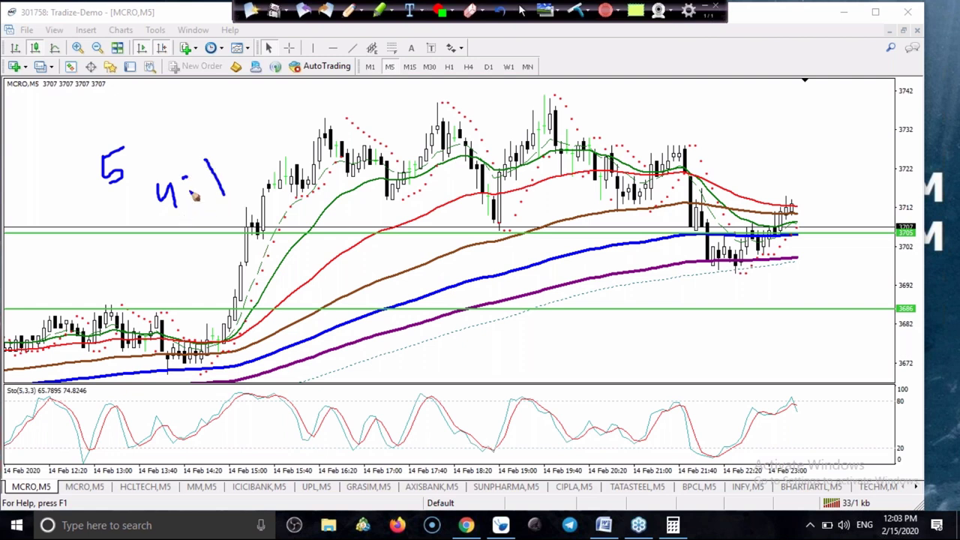
pyautogui.moveTo(204, 158); pyautogui.dragTo(222, 198)
pyautogui.moveTo(142, 227)
pyautogui.mouseDown()
pyautogui.moveTo(177, 230)
pyautogui.moveTo(185, 254)
pyautogui.moveTo(162, 283)
pyautogui.moveTo(174, 263)
pyautogui.moveTo(185, 282)
pyautogui.mouseUp()
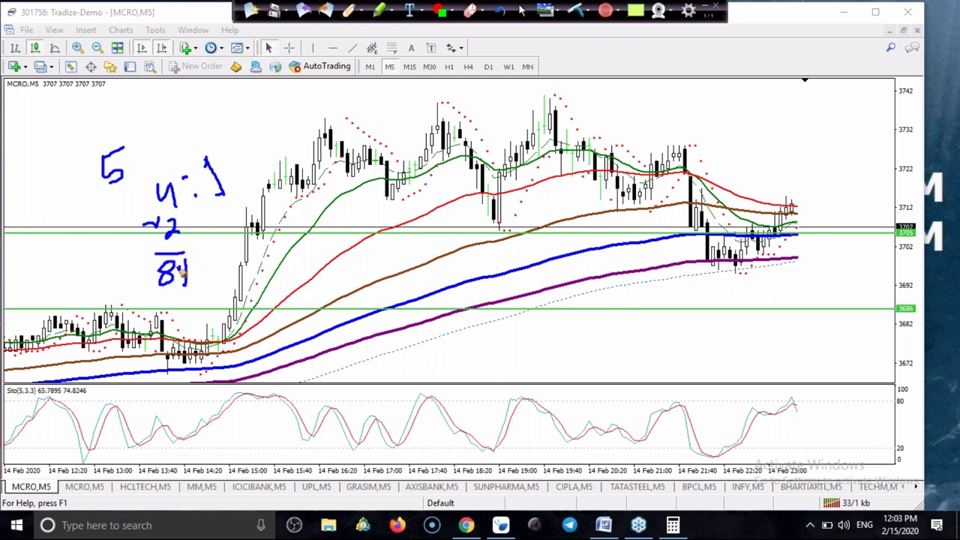
pyautogui.click(196, 276)
pyautogui.moveTo(218, 210)
pyautogui.mouseDown()
pyautogui.moveTo(226, 218)
pyautogui.moveTo(218, 219)
pyautogui.moveTo(235, 219)
pyautogui.mouseUp()
pyautogui.moveTo(225, 235)
pyautogui.mouseDown()
pyautogui.moveTo(260, 228)
pyautogui.moveTo(245, 262)
pyautogui.moveTo(258, 260)
pyautogui.moveTo(253, 245)
pyautogui.mouseUp()
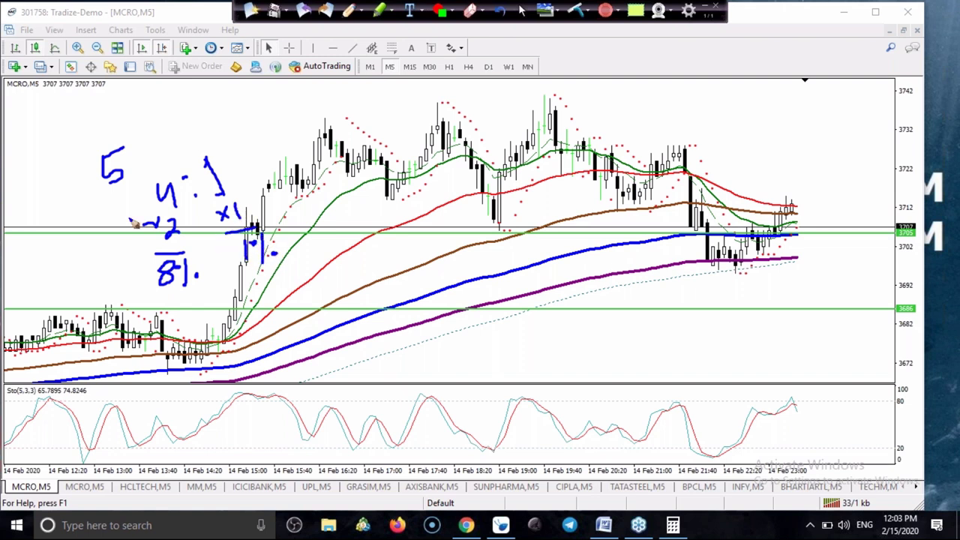
# Handwrite the net profit calculation 8 - 1 = 7% above the latest candles and underline it twice.
pyautogui.moveTo(732, 118); pyautogui.dragTo(736, 156)
pyautogui.moveTo(733, 114)
pyautogui.mouseDown()
pyautogui.moveTo(746, 142)
pyautogui.moveTo(819, 113)
pyautogui.moveTo(856, 132)
pyautogui.moveTo(864, 124)
pyautogui.mouseUp()
pyautogui.moveTo(891, 87)
pyautogui.mouseDown()
pyautogui.moveTo(883, 129)
pyautogui.moveTo(892, 100)
pyautogui.mouseUp()
pyautogui.click(892, 124)
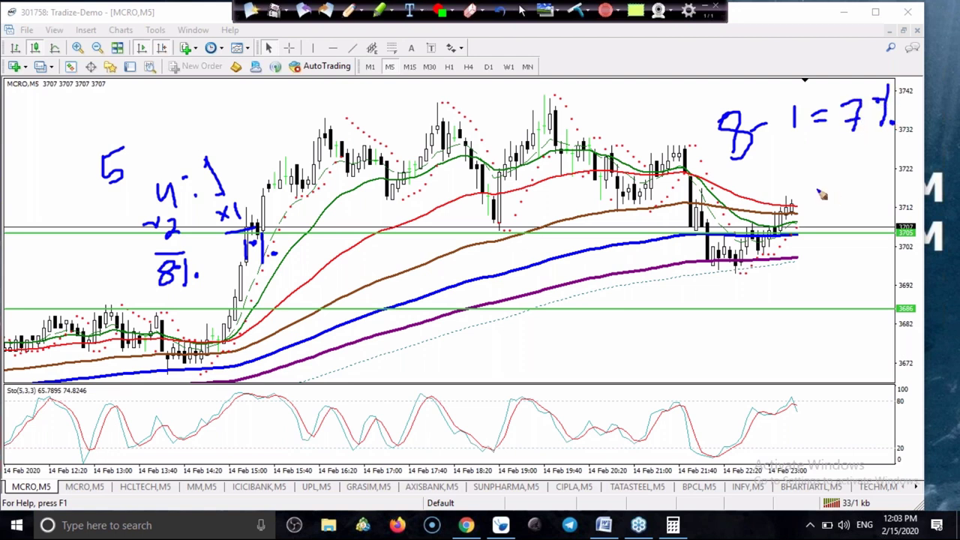
pyautogui.moveTo(824, 165); pyautogui.dragTo(872, 152)
pyautogui.moveTo(810, 182); pyautogui.dragTo(883, 175)
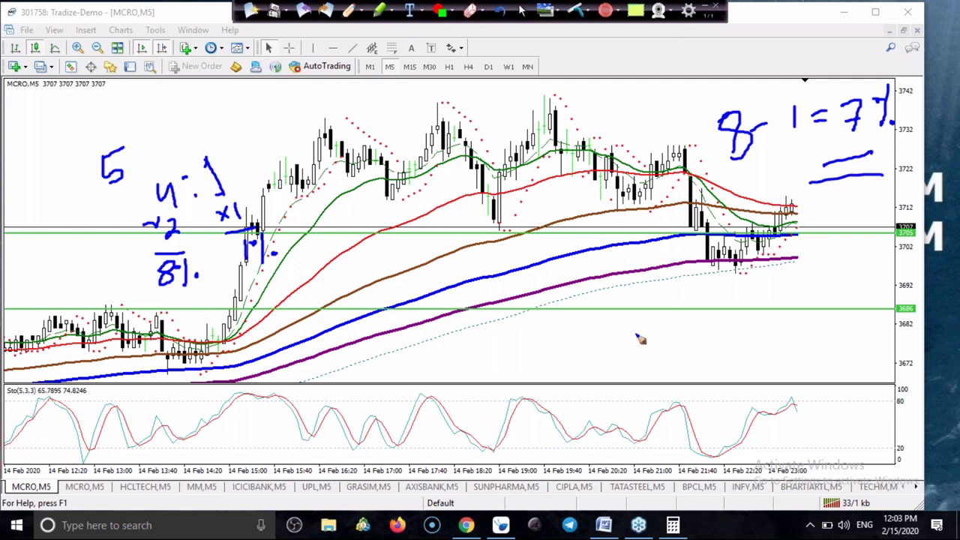
# Handwrite 1L = 7K below the latest candles, underline the 7K, and clear all annotations from the chart.
pyautogui.moveTo(639, 330)
pyautogui.mouseDown()
pyautogui.moveTo(638, 363)
pyautogui.moveTo(710, 335)
pyautogui.moveTo(741, 345)
pyautogui.moveTo(781, 340)
pyautogui.mouseUp()
pyautogui.click(673, 352)
pyautogui.moveTo(699, 373); pyautogui.dragTo(765, 366)
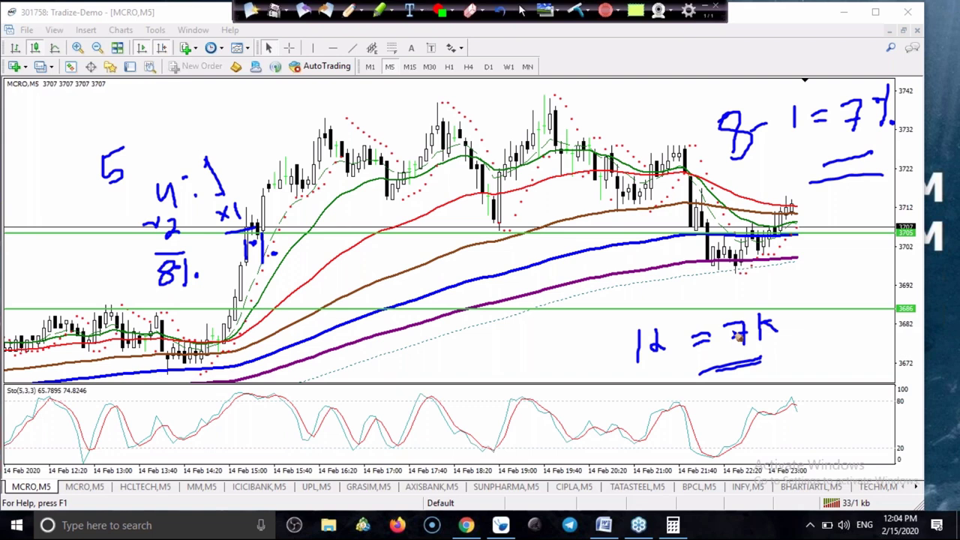
pyautogui.click(574, 14)
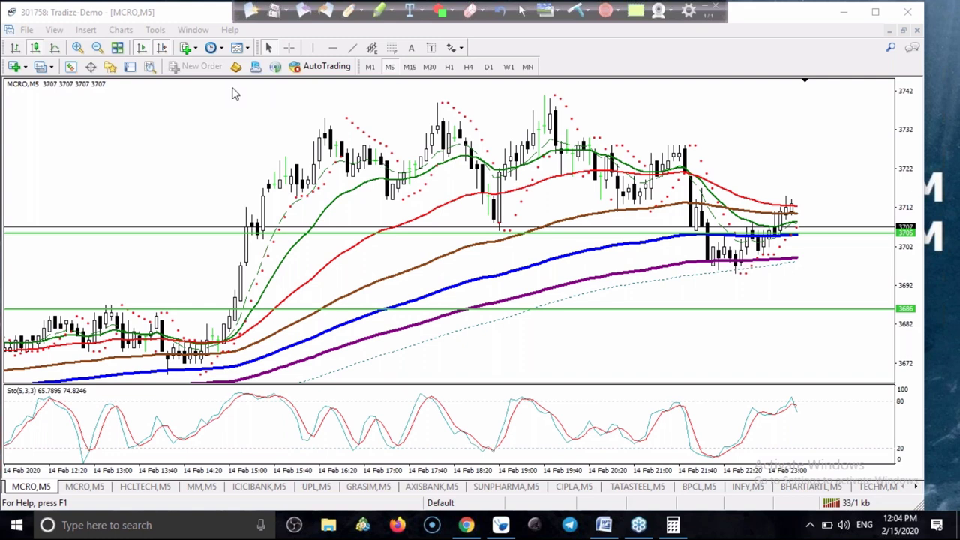
# Switch to the second MCRO M5 chart and adjust its vertical price scale.
pyautogui.click(90, 489)
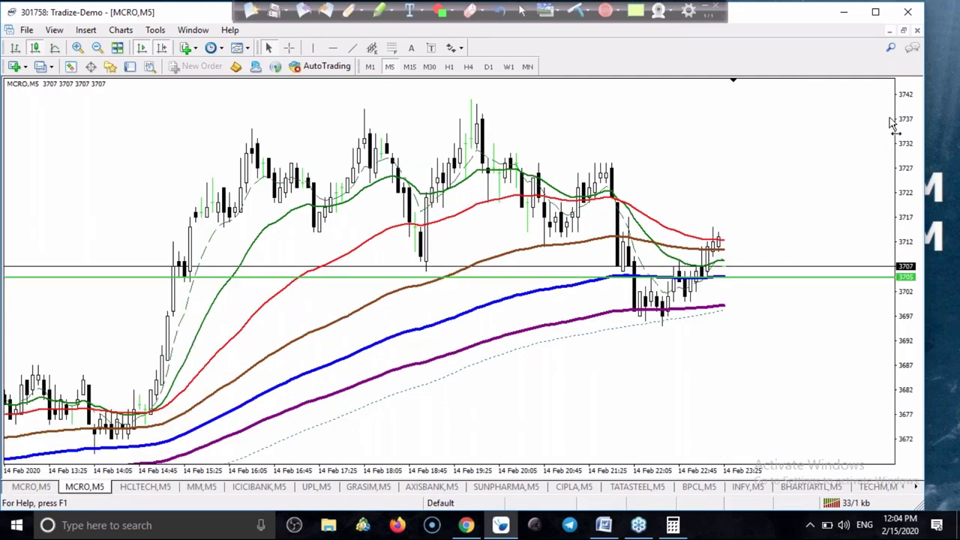
pyautogui.moveTo(910, 113)
pyautogui.mouseDown()
pyautogui.moveTo(912, 129)
pyautogui.moveTo(908, 108)
pyautogui.mouseUp()
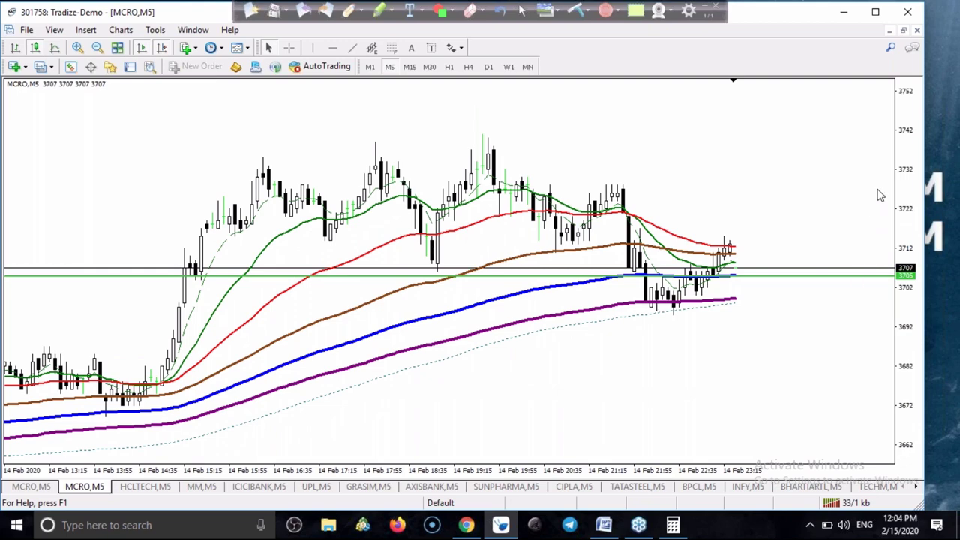
pyautogui.moveTo(909, 159)
pyautogui.mouseDown()
pyautogui.moveTo(906, 183)
pyautogui.moveTo(909, 146)
pyautogui.mouseUp()
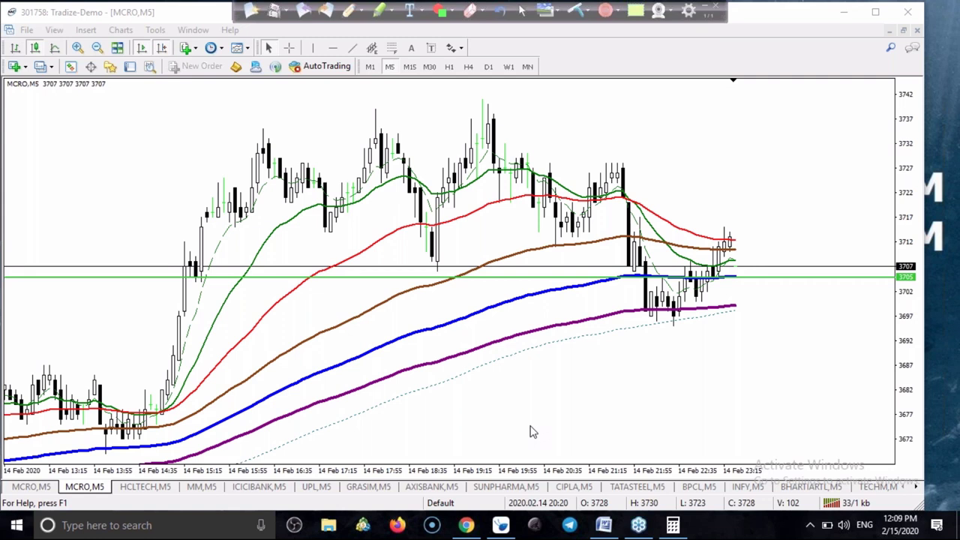
# Handwrite XYZ in blue pen in the empty area above the latest candles and circle it.
pyautogui.click(349, 15)
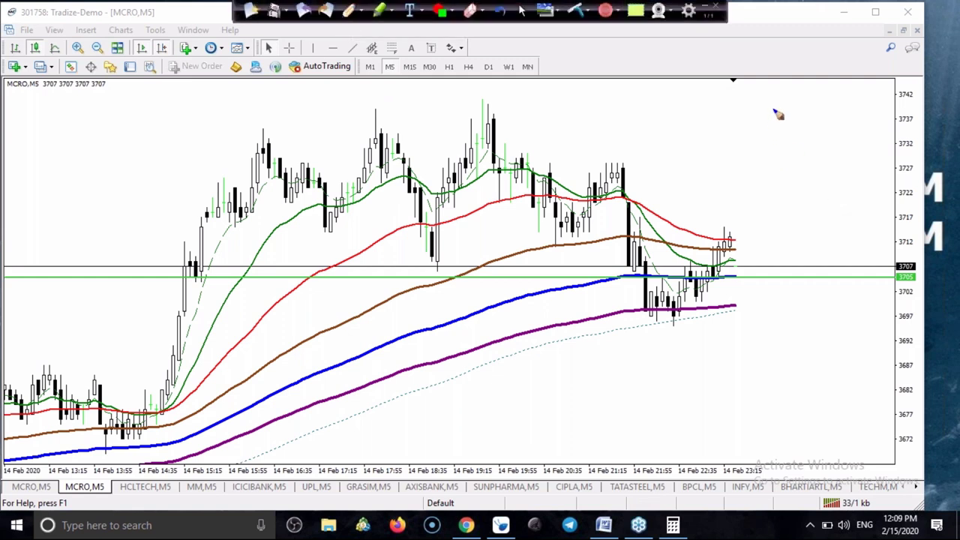
pyautogui.moveTo(776, 110)
pyautogui.mouseDown()
pyautogui.moveTo(780, 137)
pyautogui.moveTo(781, 124)
pyautogui.moveTo(763, 132)
pyautogui.mouseUp()
pyautogui.moveTo(763, 116); pyautogui.dragTo(749, 149)
pyautogui.moveTo(801, 114)
pyautogui.mouseDown()
pyautogui.moveTo(810, 133)
pyautogui.moveTo(831, 134)
pyautogui.mouseUp()
pyautogui.moveTo(824, 99)
pyautogui.mouseDown()
pyautogui.moveTo(744, 105)
pyautogui.moveTo(774, 97)
pyautogui.mouseUp()
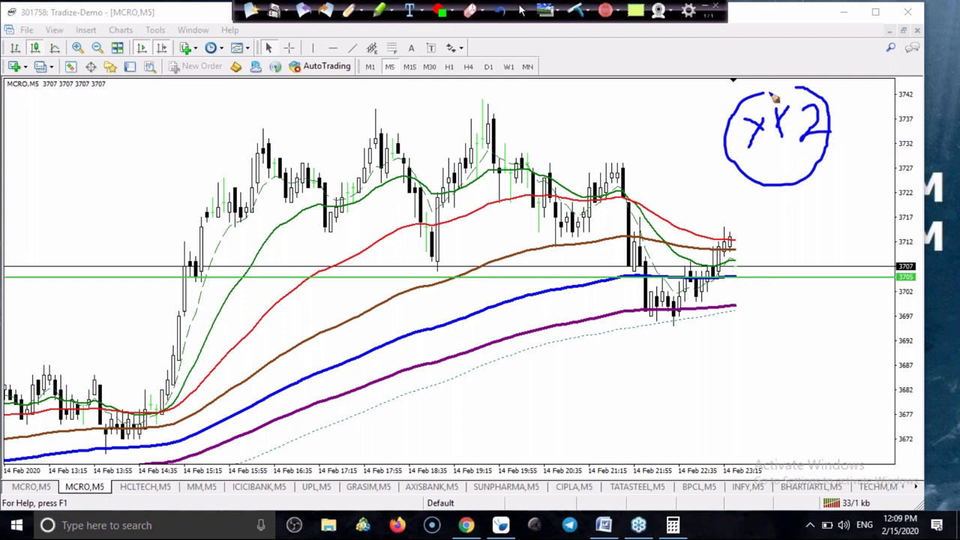
pyautogui.moveTo(775, 98); pyautogui.dragTo(804, 97)
# Draw arrows pointing into the XYZ circle from below and from its right, plus one leading down to a small oval.
pyautogui.moveTo(754, 224)
pyautogui.mouseDown()
pyautogui.moveTo(763, 196)
pyautogui.moveTo(785, 202)
pyautogui.mouseUp()
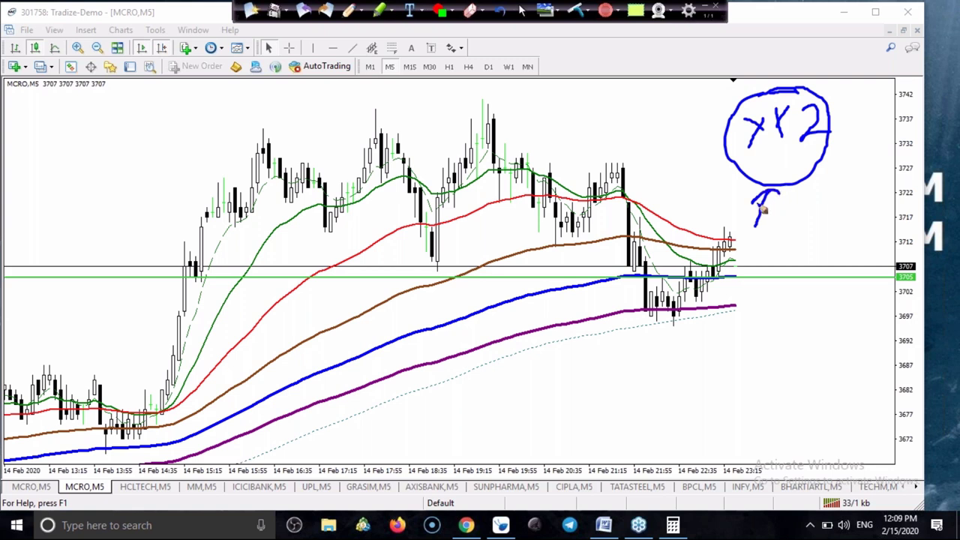
pyautogui.moveTo(759, 207)
pyautogui.mouseDown()
pyautogui.moveTo(783, 200)
pyautogui.moveTo(785, 211)
pyautogui.mouseUp()
pyautogui.moveTo(840, 216)
pyautogui.mouseDown()
pyautogui.moveTo(823, 196)
pyautogui.moveTo(801, 192)
pyautogui.moveTo(820, 211)
pyautogui.mouseUp()
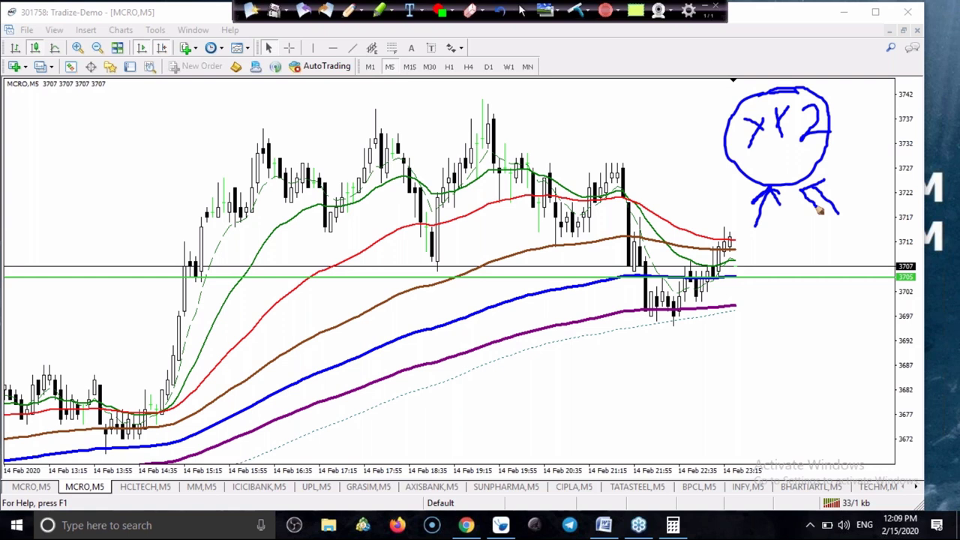
pyautogui.moveTo(866, 156); pyautogui.dragTo(834, 156)
pyautogui.moveTo(846, 148); pyautogui.dragTo(854, 165)
pyautogui.moveTo(871, 118)
pyautogui.mouseDown()
pyautogui.moveTo(836, 137)
pyautogui.moveTo(860, 144)
pyautogui.mouseUp()
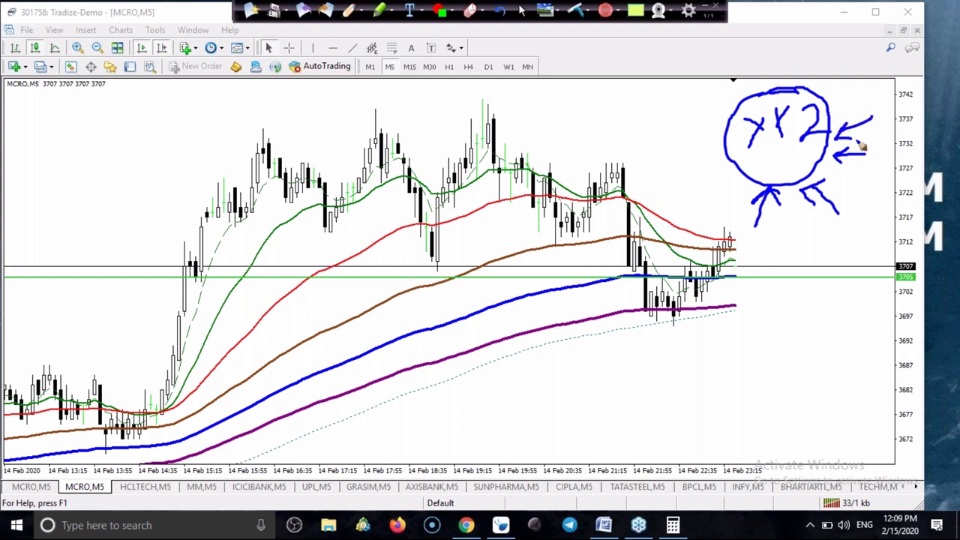
pyautogui.moveTo(797, 218)
pyautogui.mouseDown()
pyautogui.moveTo(809, 230)
pyautogui.moveTo(795, 219)
pyautogui.moveTo(808, 212)
pyautogui.mouseUp()
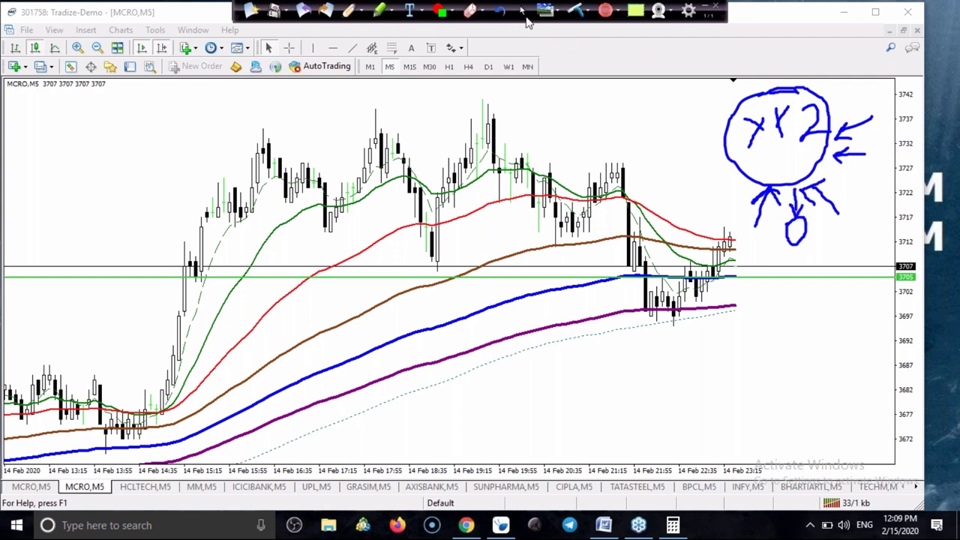
# Resume the pen and add another arrow pointing into the XYZ circle from its lower left.
pyautogui.click(524, 16)
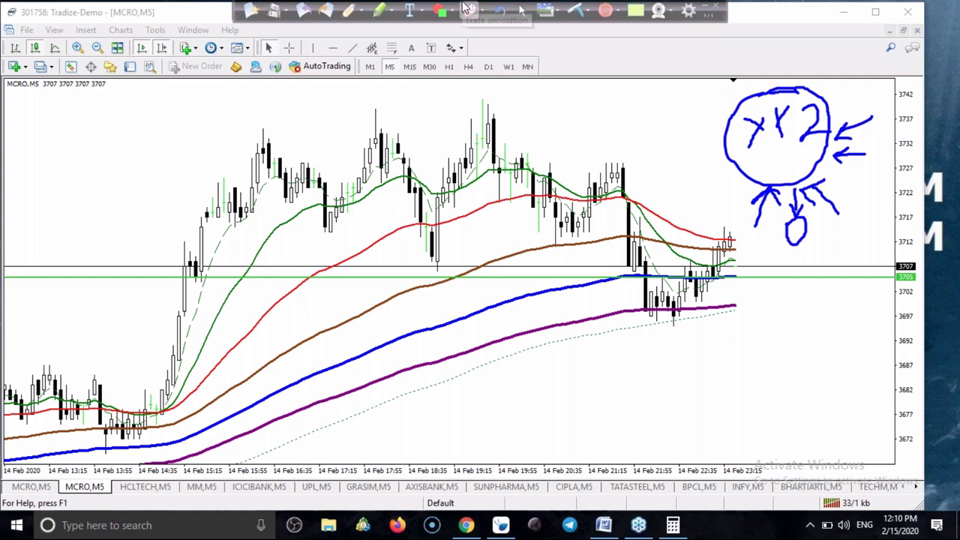
pyautogui.click(356, 13)
pyautogui.moveTo(726, 196)
pyautogui.mouseDown()
pyautogui.moveTo(762, 169)
pyautogui.moveTo(776, 185)
pyautogui.mouseUp()
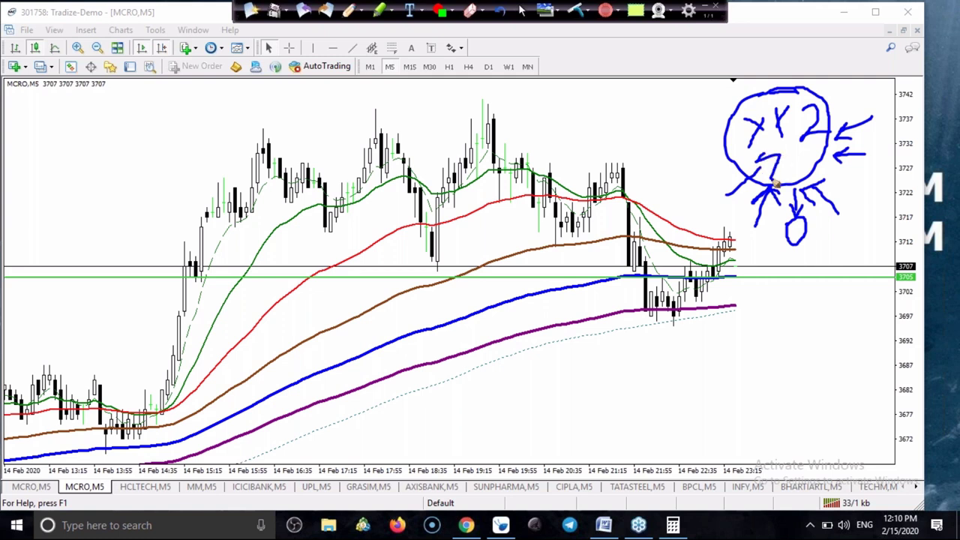
# Finish the lower-left arrow into the XYZ circle and draw a circled letter D in the empty area below the moving averages.
pyautogui.moveTo(746, 176)
pyautogui.mouseDown()
pyautogui.moveTo(758, 163)
pyautogui.moveTo(780, 181)
pyautogui.mouseUp()
pyautogui.moveTo(774, 358)
pyautogui.mouseDown()
pyautogui.moveTo(808, 360)
pyautogui.moveTo(791, 359)
pyautogui.mouseUp()
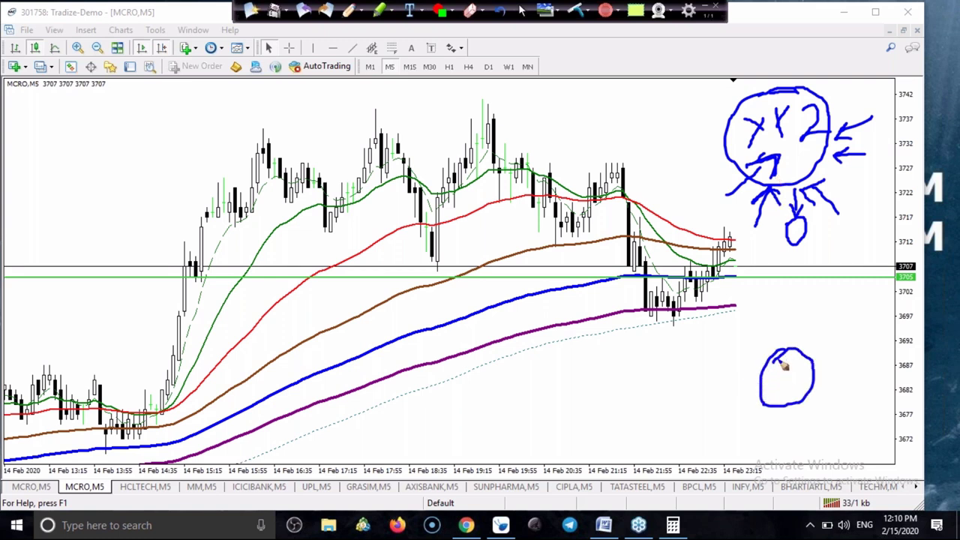
pyautogui.moveTo(782, 363); pyautogui.dragTo(783, 385)
# Sketch a small stick figure to the left of the circled D and draw two arrows pointing from D towards it.
pyautogui.moveTo(679, 395)
pyautogui.mouseDown()
pyautogui.moveTo(681, 433)
pyautogui.moveTo(708, 426)
pyautogui.moveTo(667, 440)
pyautogui.mouseUp()
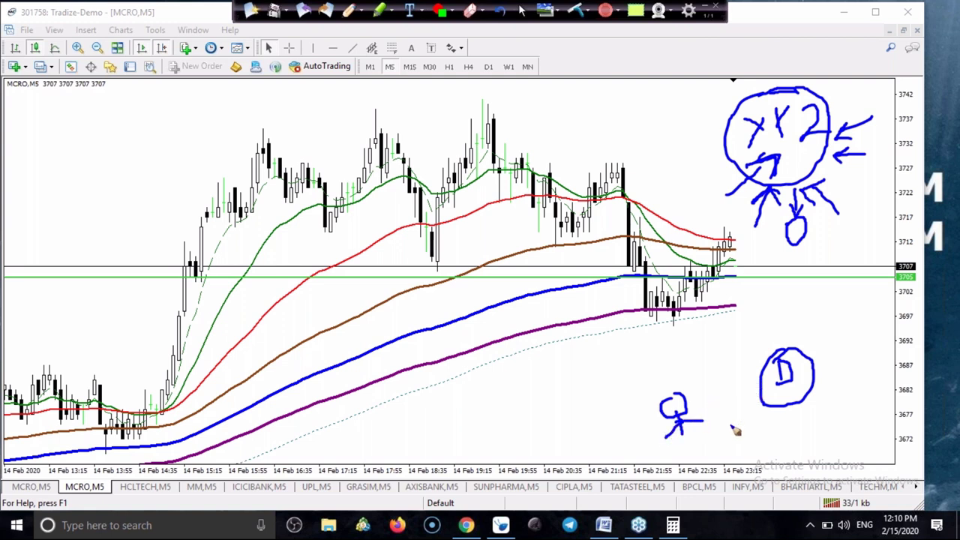
pyautogui.moveTo(762, 393)
pyautogui.mouseDown()
pyautogui.moveTo(720, 420)
pyautogui.moveTo(745, 435)
pyautogui.mouseUp()
pyautogui.moveTo(748, 372)
pyautogui.mouseDown()
pyautogui.moveTo(708, 400)
pyautogui.moveTo(709, 411)
pyautogui.moveTo(727, 408)
pyautogui.mouseUp()
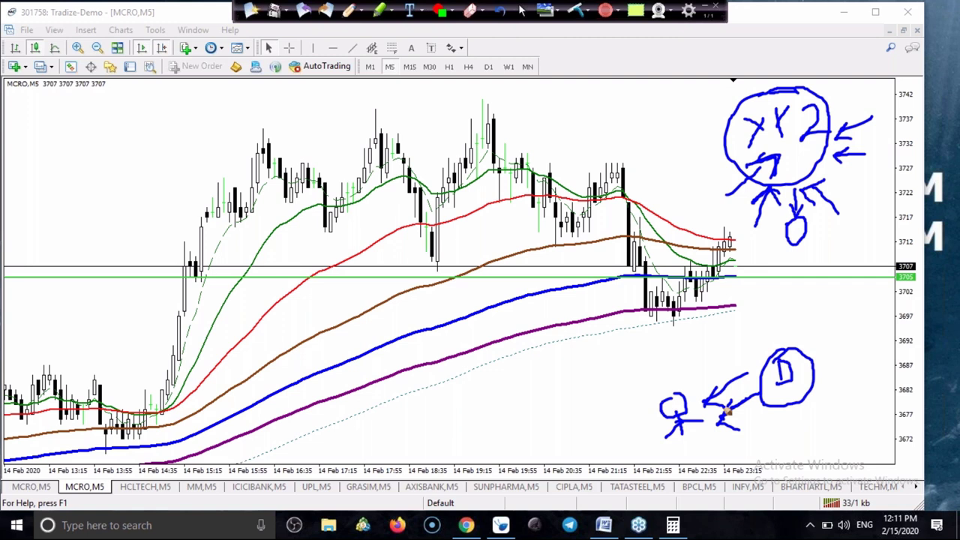
pyautogui.moveTo(727, 408)
pyautogui.mouseDown()
pyautogui.moveTo(776, 371)
pyautogui.moveTo(725, 404)
pyautogui.mouseUp()
# Clear all the pen drawings, leave drawing mode and switch to the BANKNIFTY# M15 chart.
pyautogui.click(574, 10)
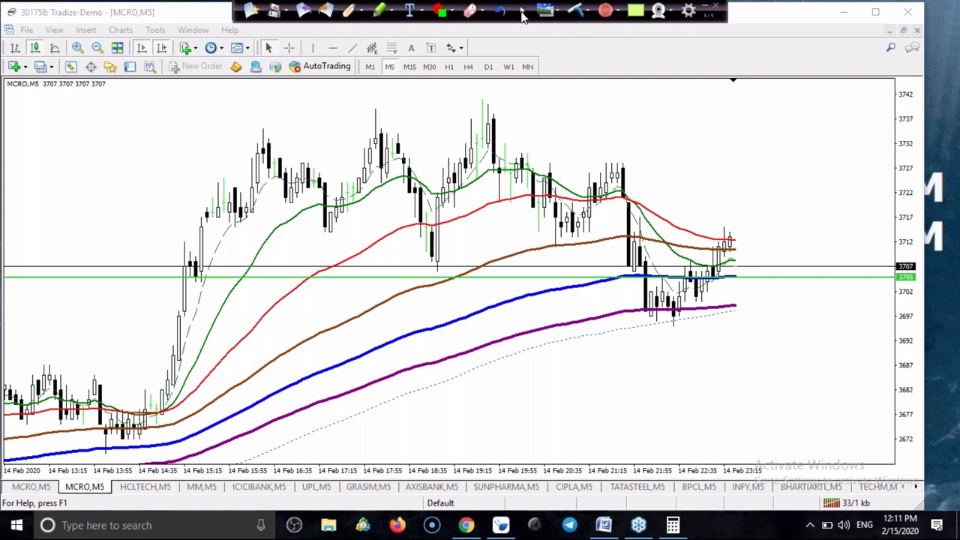
pyautogui.click(523, 15)
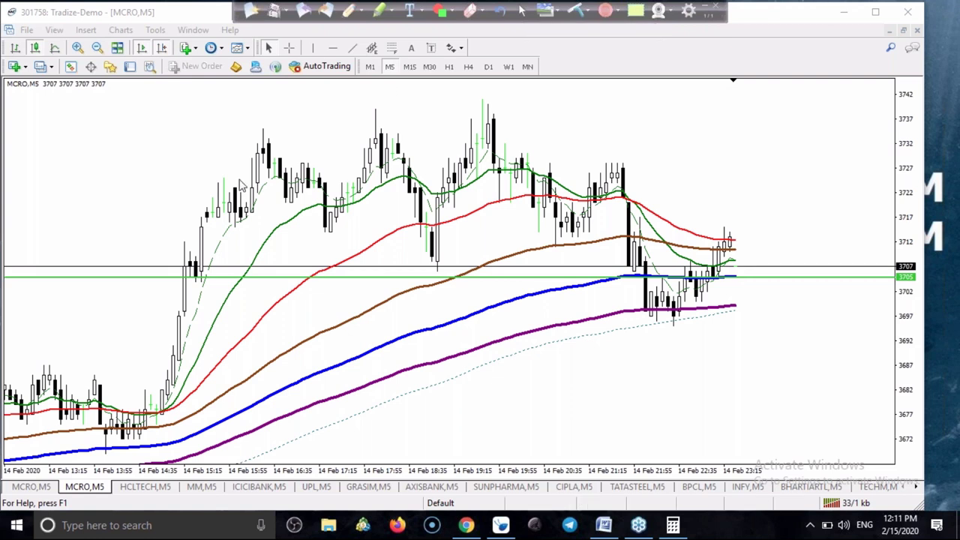
pyautogui.click(917, 489)
pyautogui.click(917, 489)
pyautogui.click(854, 487)
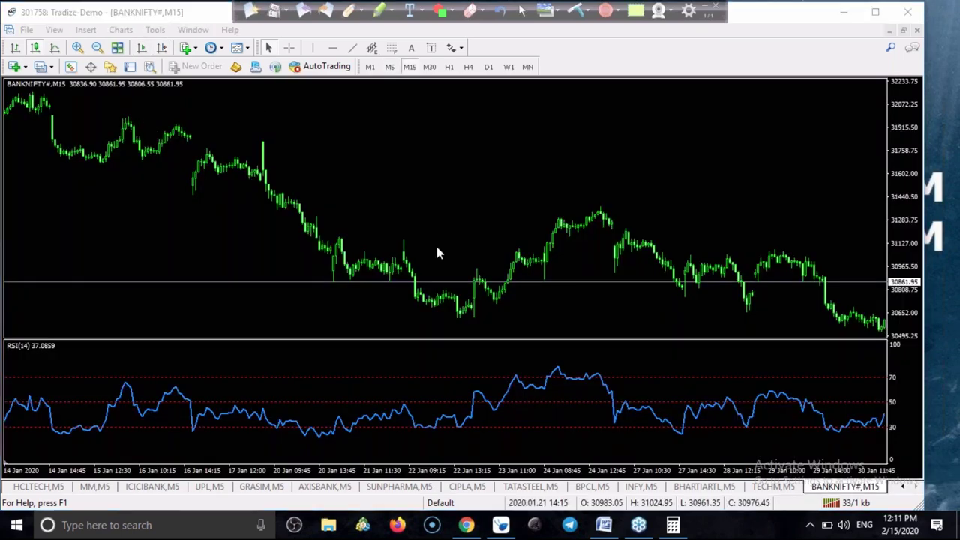
# Add a horizontal line at about 30555 along the 30 January lows of the BANKNIFTY# chart.
pyautogui.moveTo(555, 252); pyautogui.dragTo(354, 247)
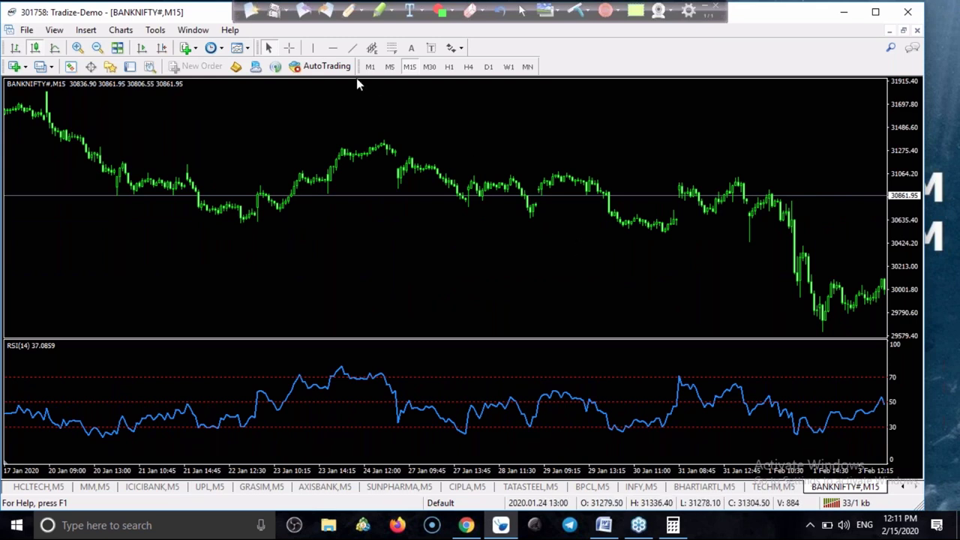
pyautogui.click(333, 47)
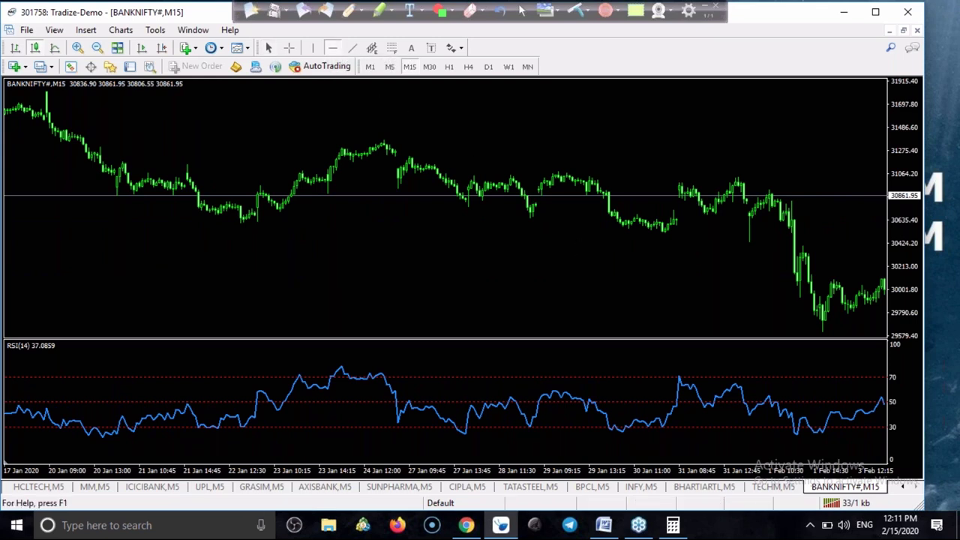
pyautogui.click(633, 230)
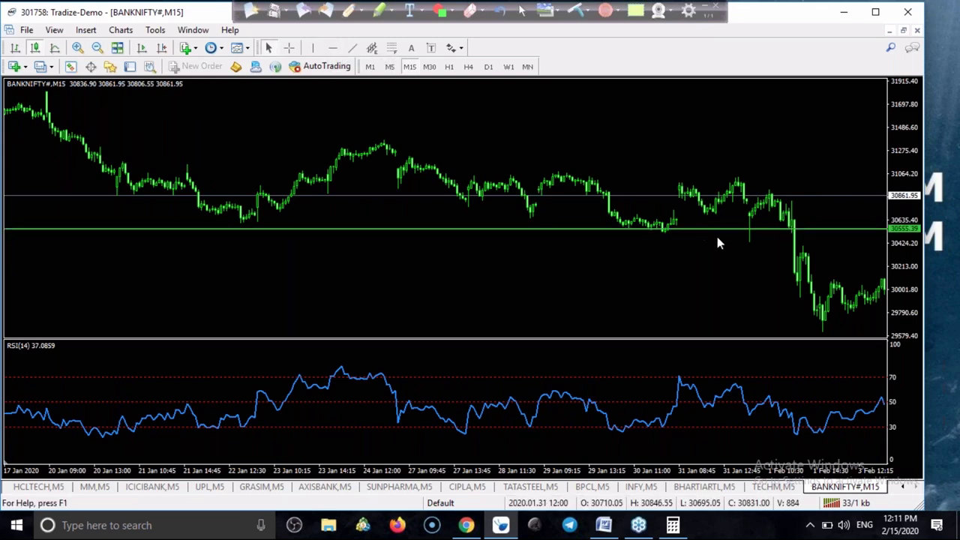
# With the blue pen, circle the candles breaking below the horizontal line and the matching RSI point, adding arrows towards the break.
pyautogui.scroll(-1, 810, 242)
pyautogui.moveTo(815, 236); pyautogui.dragTo(703, 218)
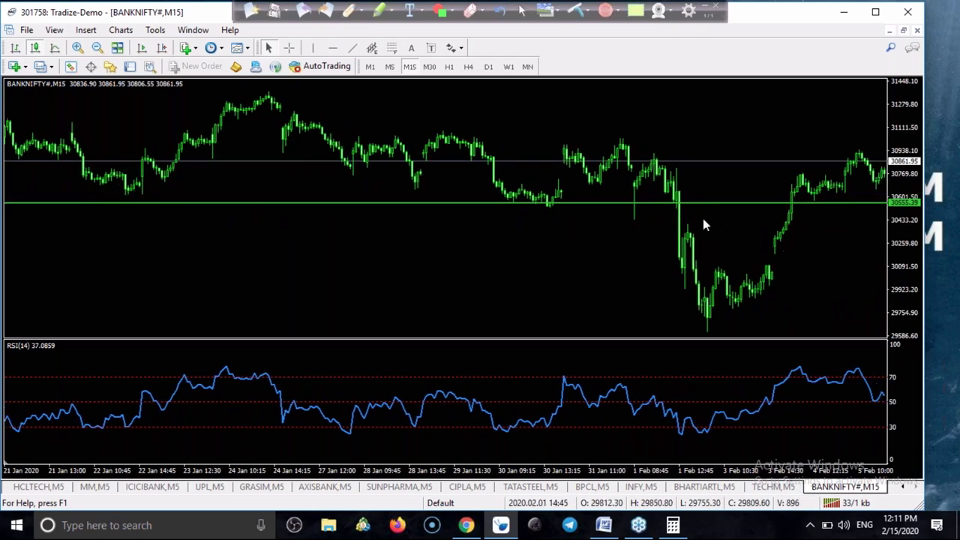
pyautogui.click(348, 12)
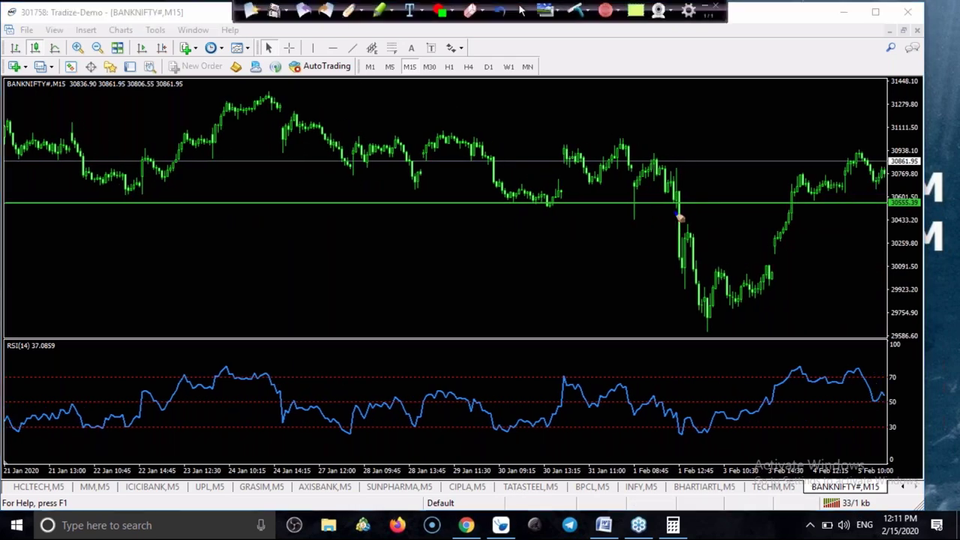
pyautogui.moveTo(737, 177)
pyautogui.mouseDown()
pyautogui.moveTo(713, 202)
pyautogui.moveTo(678, 197)
pyautogui.mouseUp()
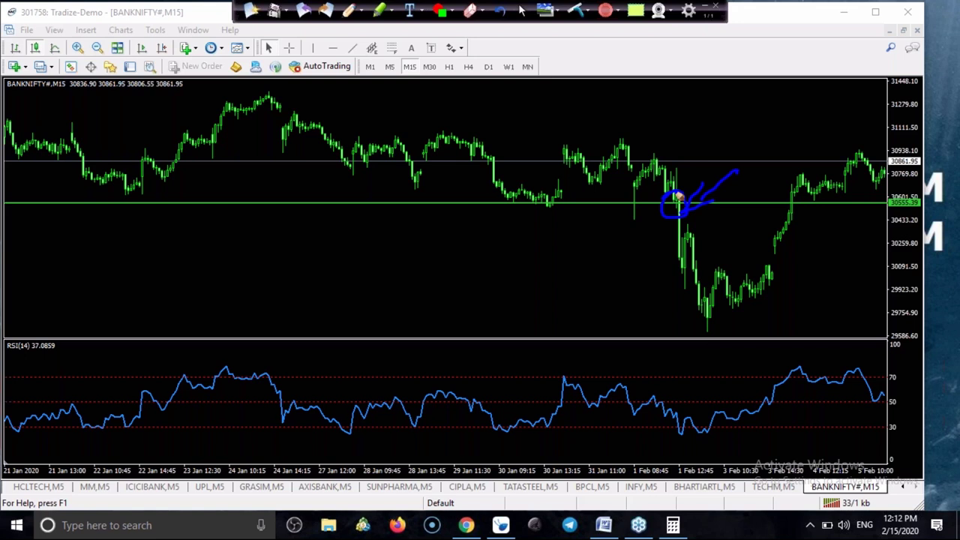
pyautogui.moveTo(665, 408)
pyautogui.mouseDown()
pyautogui.moveTo(656, 419)
pyautogui.moveTo(659, 385)
pyautogui.mouseUp()
pyautogui.moveTo(713, 165)
pyautogui.mouseDown()
pyautogui.moveTo(690, 199)
pyautogui.moveTo(708, 200)
pyautogui.mouseUp()
pyautogui.moveTo(756, 126)
pyautogui.mouseDown()
pyautogui.moveTo(793, 90)
pyautogui.moveTo(803, 117)
pyautogui.mouseUp()
pyautogui.moveTo(724, 167); pyautogui.dragTo(718, 184)
# Mark one level above the break and another near the following low, and write 1% above the candles.
pyautogui.moveTo(674, 162); pyautogui.dragTo(699, 171)
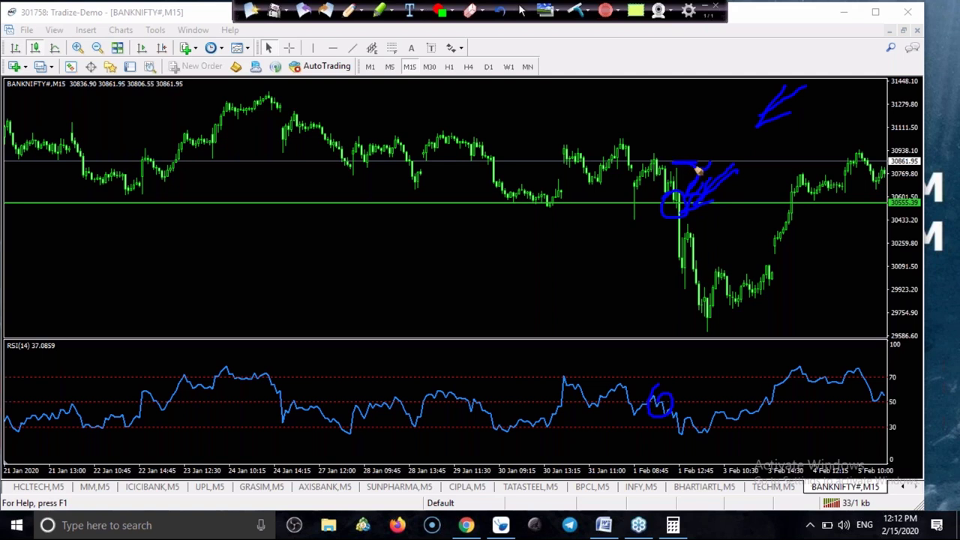
pyautogui.moveTo(681, 93)
pyautogui.mouseDown()
pyautogui.moveTo(679, 111)
pyautogui.moveTo(701, 101)
pyautogui.mouseUp()
pyautogui.moveTo(687, 315); pyautogui.dragTo(723, 313)
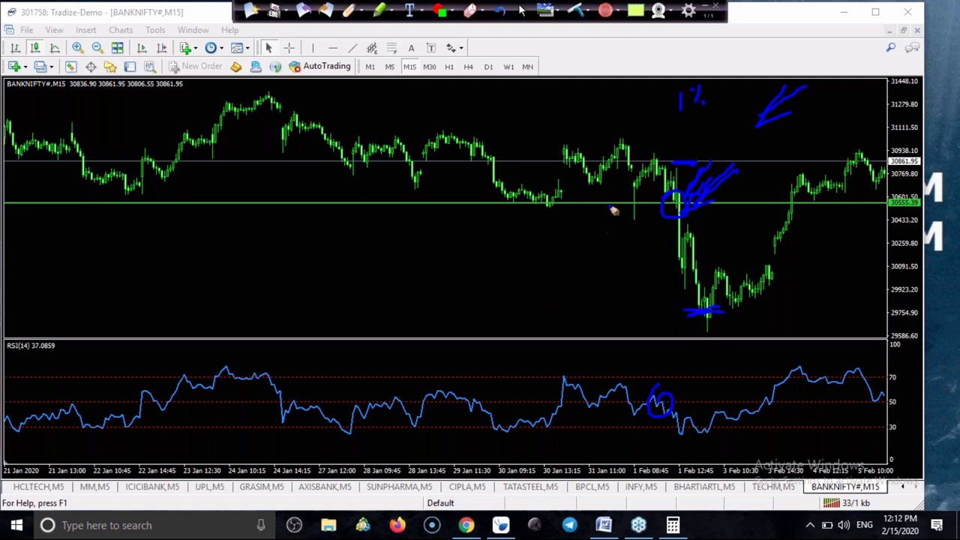
# Bracket the range between the two marked levels, label its upper part 1, and write an underlined 1:2 beside it.
pyautogui.moveTo(611, 177); pyautogui.dragTo(614, 195)
pyautogui.moveTo(482, 225); pyautogui.dragTo(481, 261)
pyautogui.click(495, 230)
pyautogui.click(496, 259)
pyautogui.moveTo(515, 231)
pyautogui.mouseDown()
pyautogui.moveTo(519, 253)
pyautogui.moveTo(534, 248)
pyautogui.mouseUp()
pyautogui.moveTo(624, 171)
pyautogui.mouseDown()
pyautogui.moveTo(667, 160)
pyautogui.moveTo(628, 203)
pyautogui.moveTo(629, 213)
pyautogui.moveTo(643, 198)
pyautogui.moveTo(663, 199)
pyautogui.moveTo(627, 318)
pyautogui.moveTo(665, 306)
pyautogui.mouseUp()
pyautogui.moveTo(474, 286)
pyautogui.mouseDown()
pyautogui.moveTo(551, 272)
pyautogui.moveTo(543, 280)
pyautogui.mouseUp()
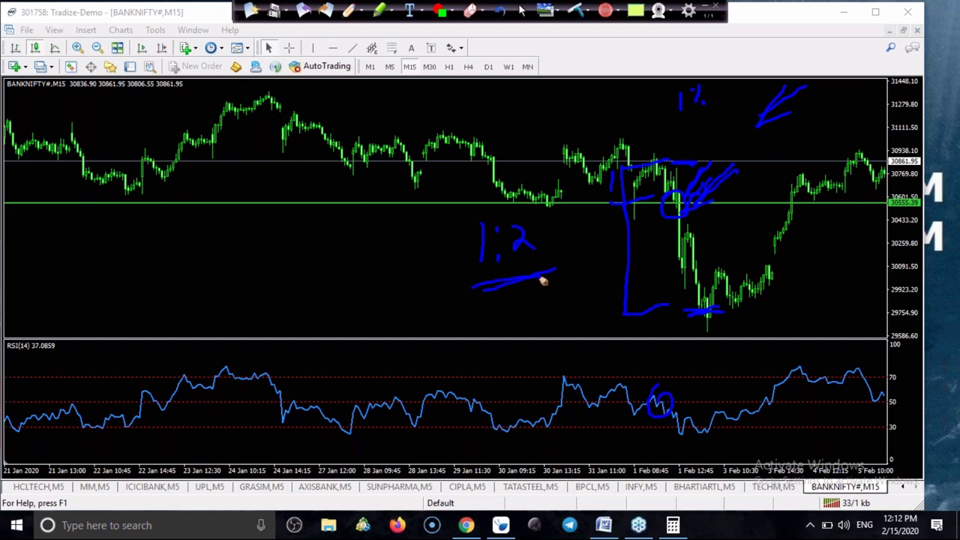
pyautogui.moveTo(590, 189); pyautogui.dragTo(562, 224)
# Clear the pen drawings from the BANKNIFTY# chart and leave drawing mode.
pyautogui.click(532, 19)
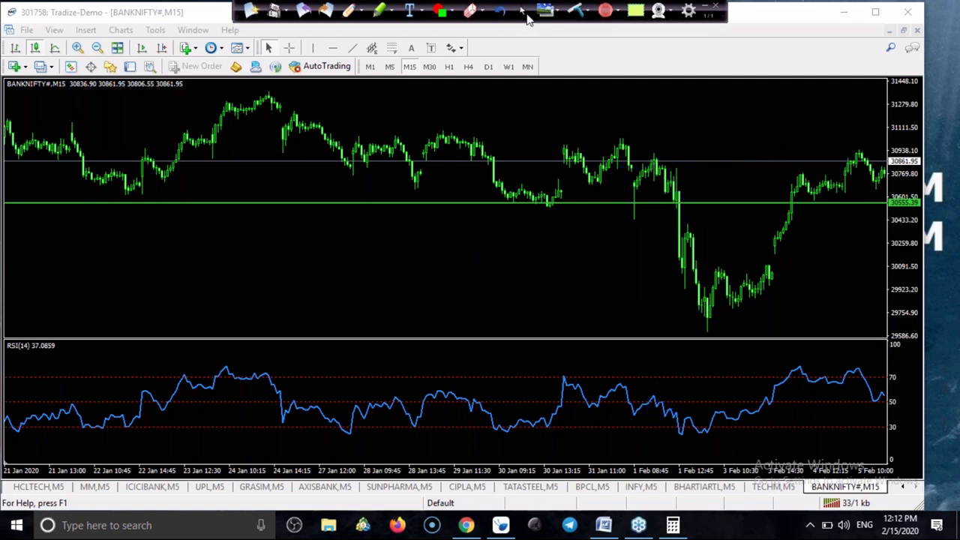
pyautogui.click(523, 11)
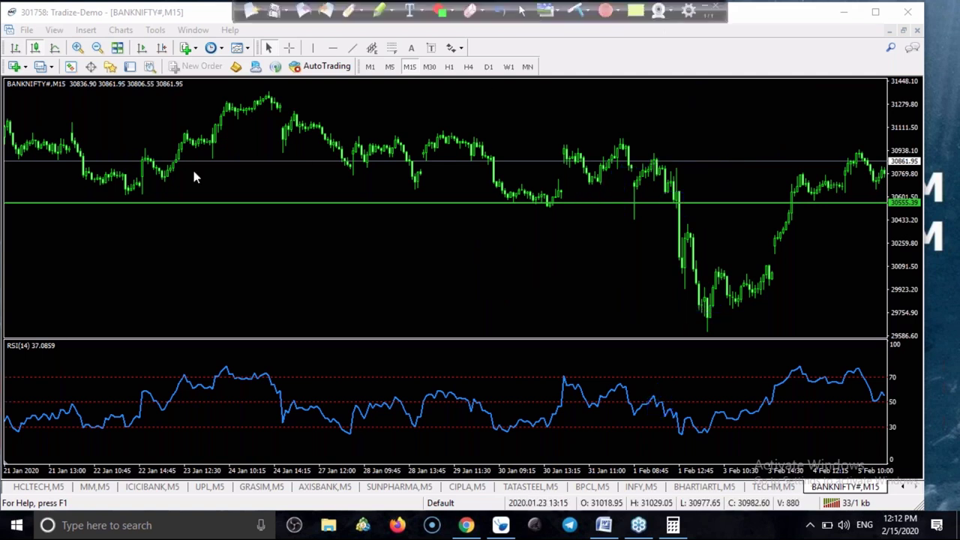